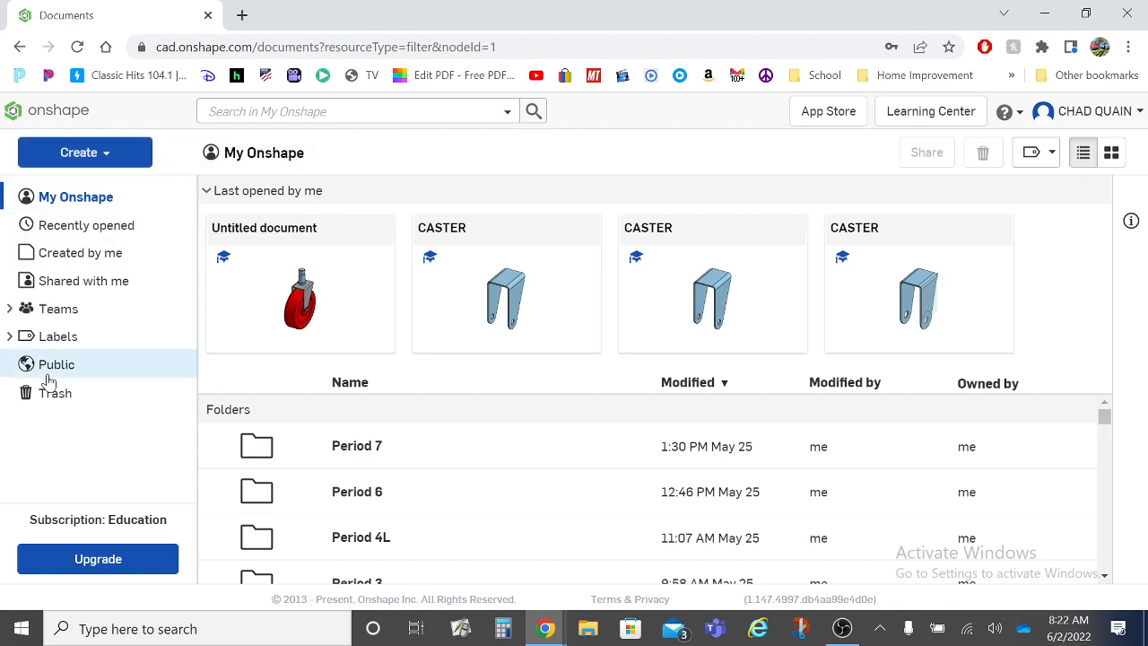
# - Open the PERIOD 1 folder from the document list
pyautogui.scroll(-3, 368, 505)
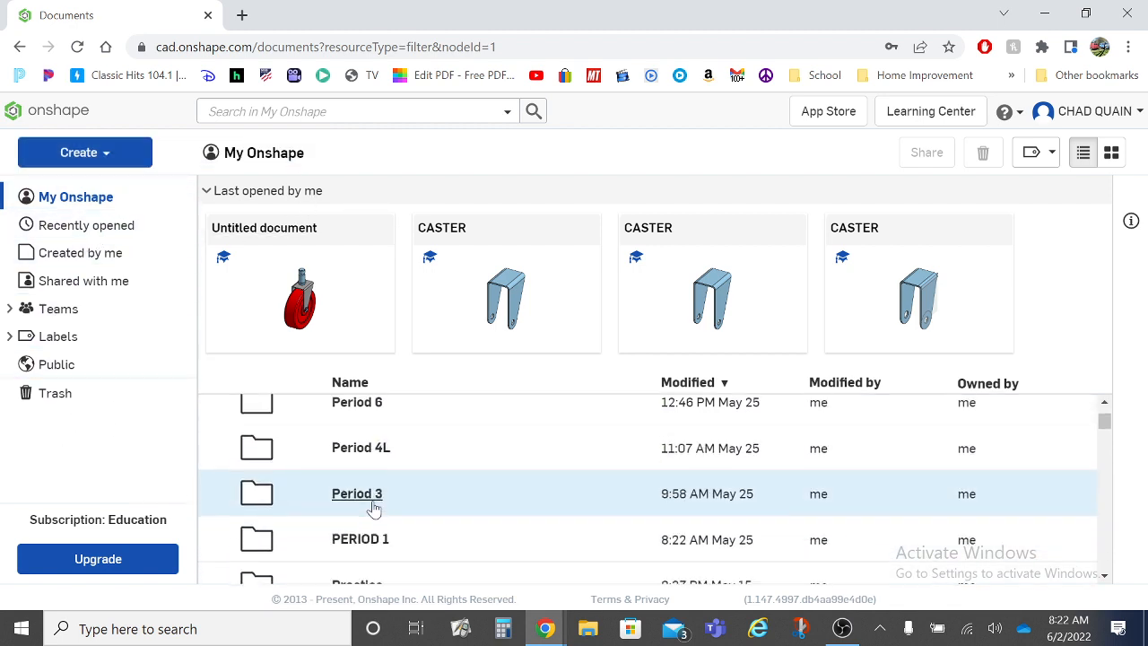
pyautogui.scroll(1, 362, 465)
pyautogui.click(361, 466)
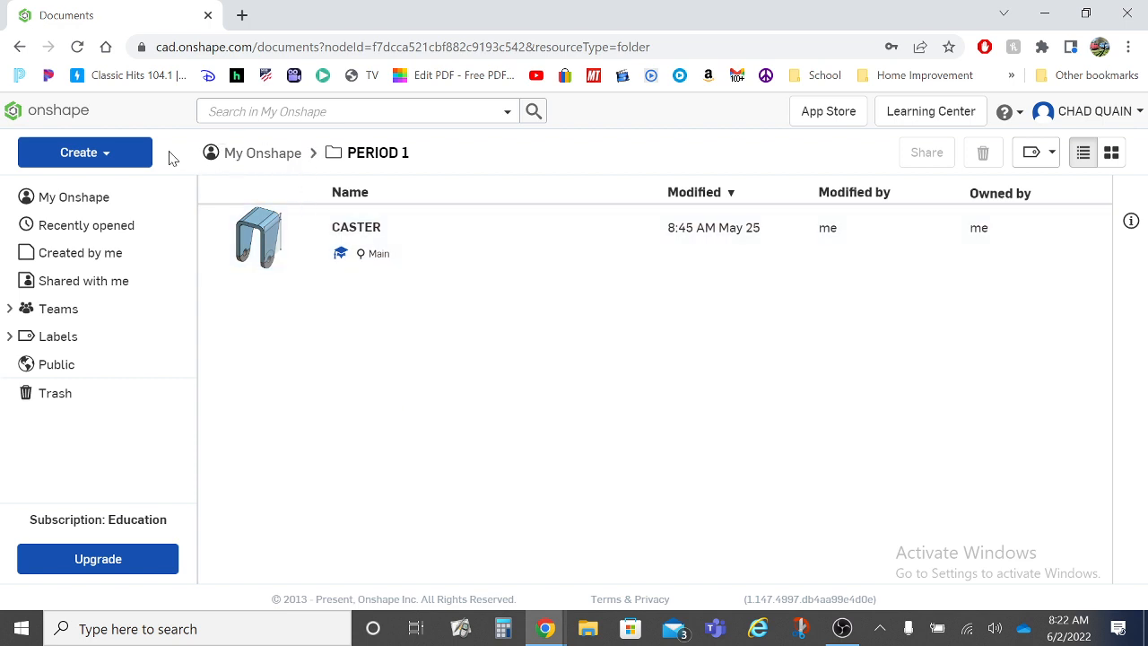
pyautogui.click(129, 163)
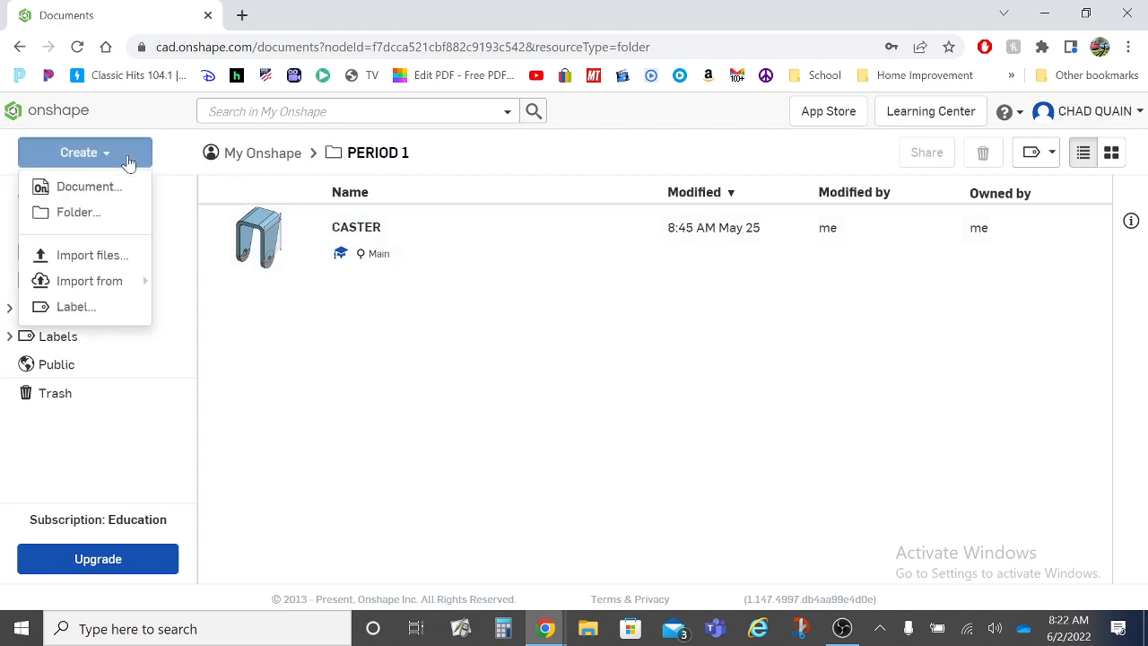
pyautogui.click(93, 192)
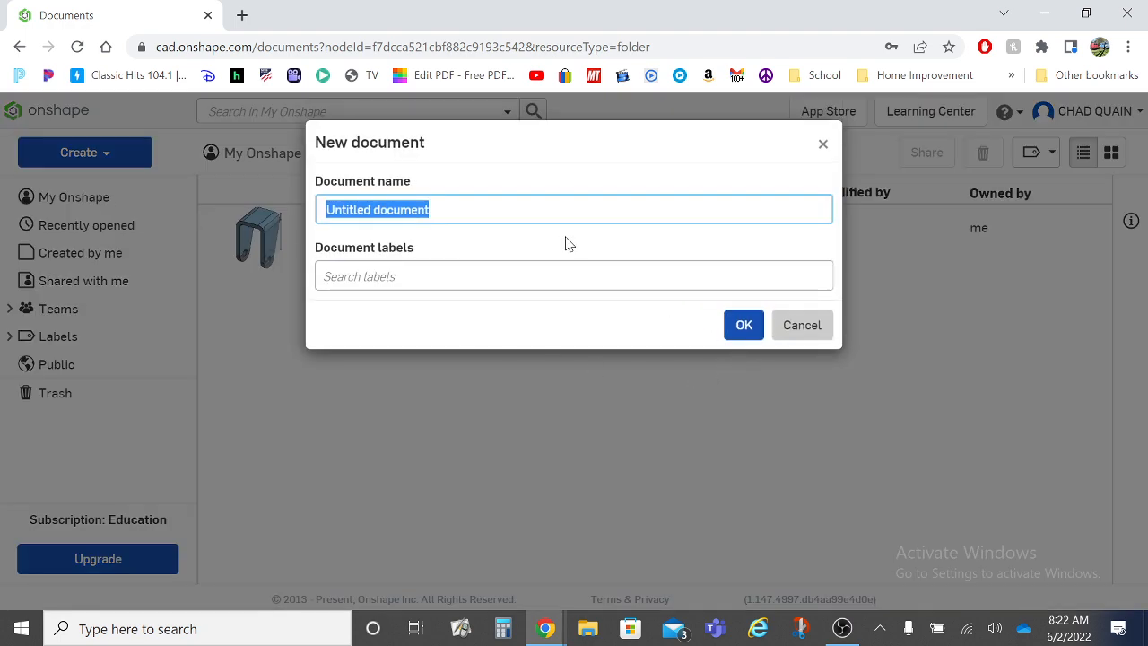
pyautogui.click(810, 330)
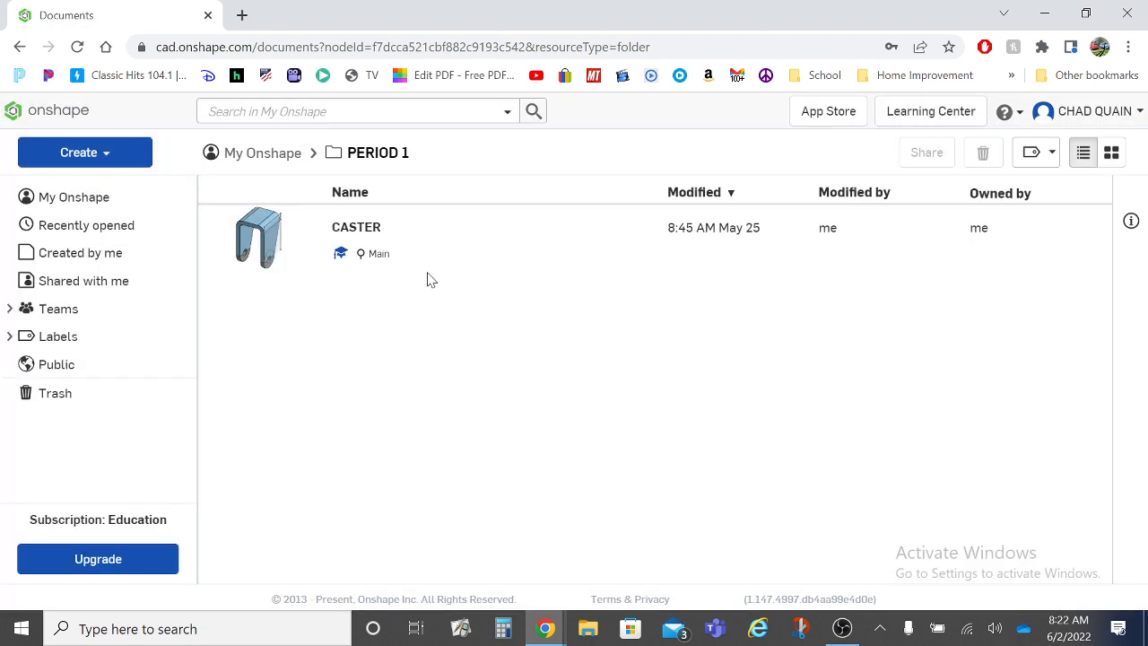
# - Open the CASTER document and create a drawing in it from the ANSI_A_INCH.dwt template with no views
pyautogui.click(359, 240)
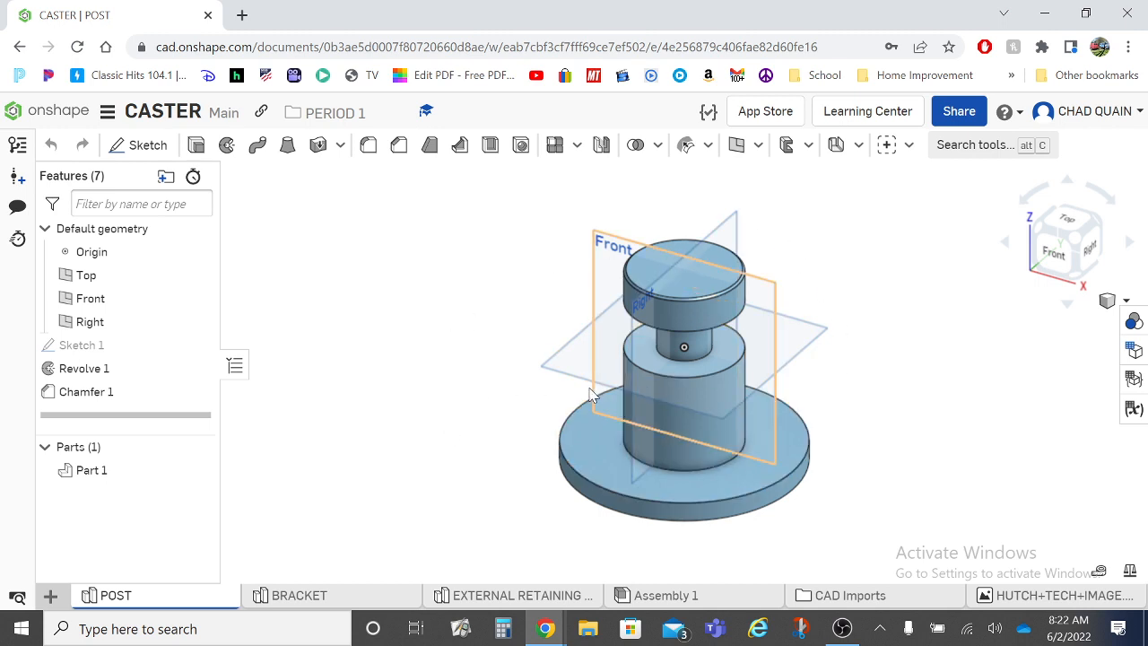
pyautogui.scroll(-2, 528, 394)
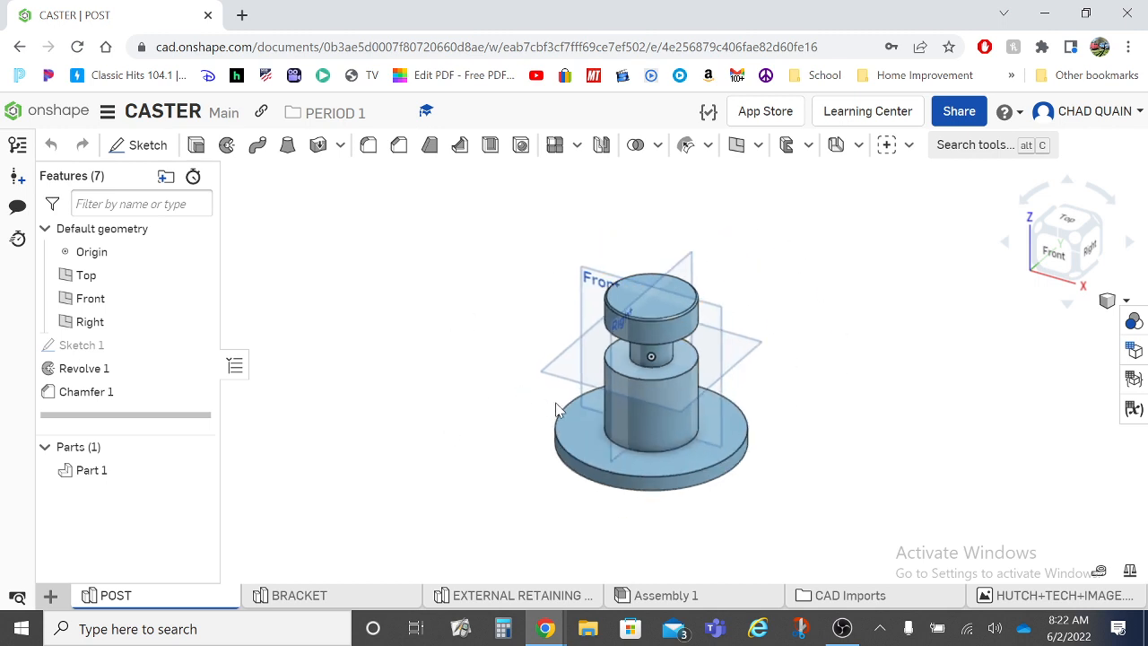
pyautogui.click(50, 597)
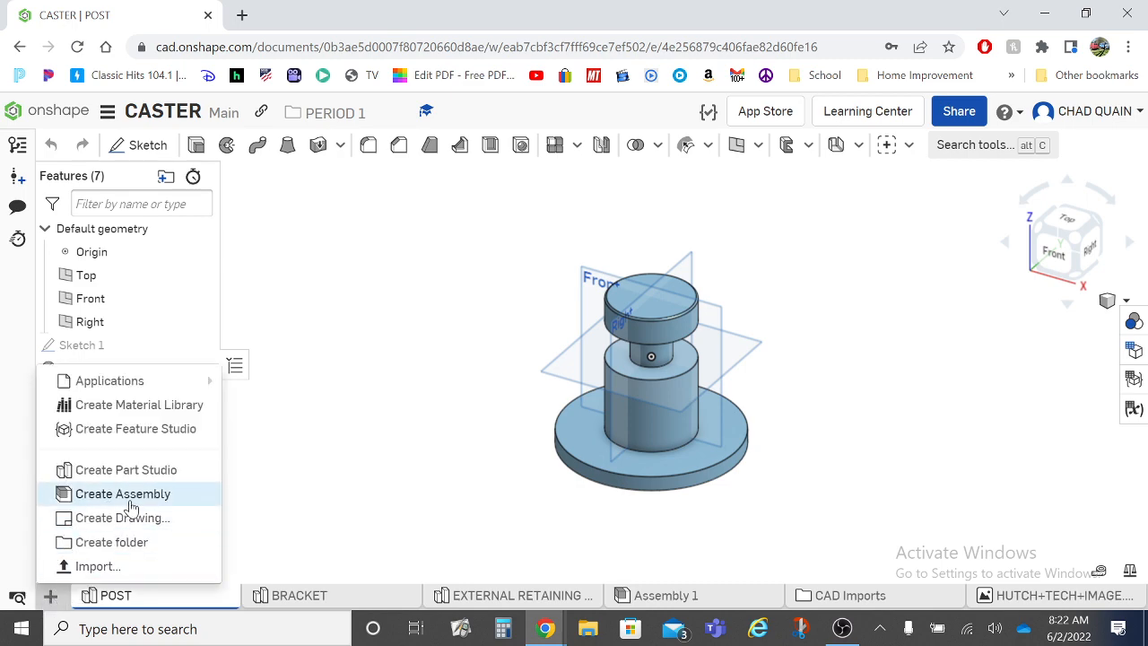
pyautogui.click(149, 520)
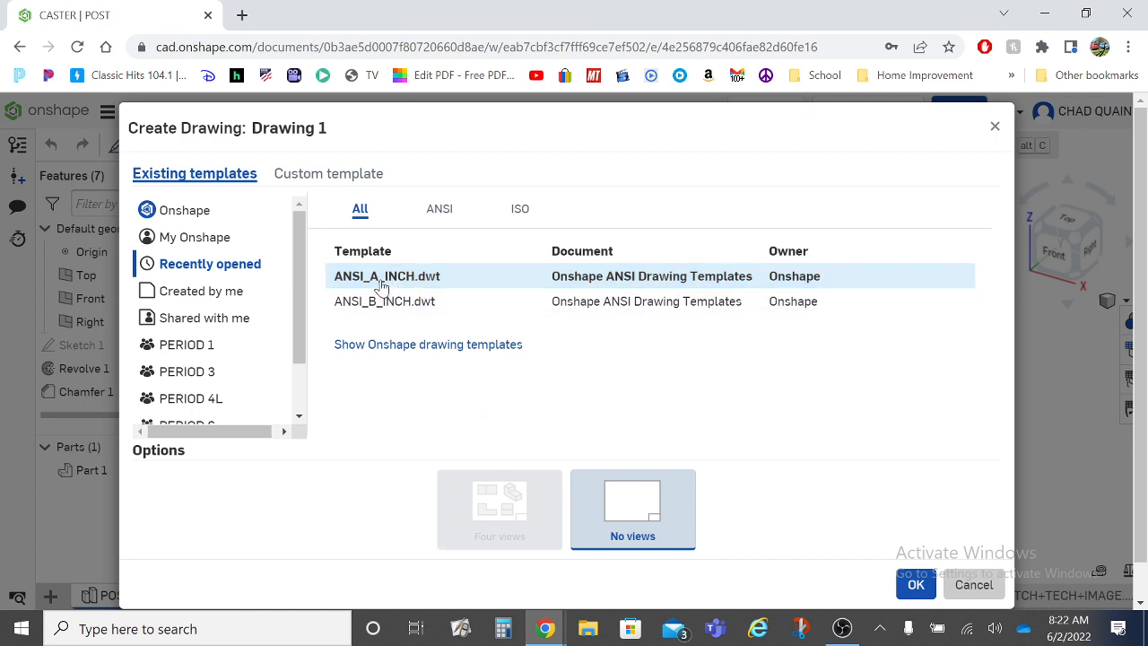
pyautogui.click(915, 585)
pyautogui.click(404, 278)
pyautogui.click(915, 584)
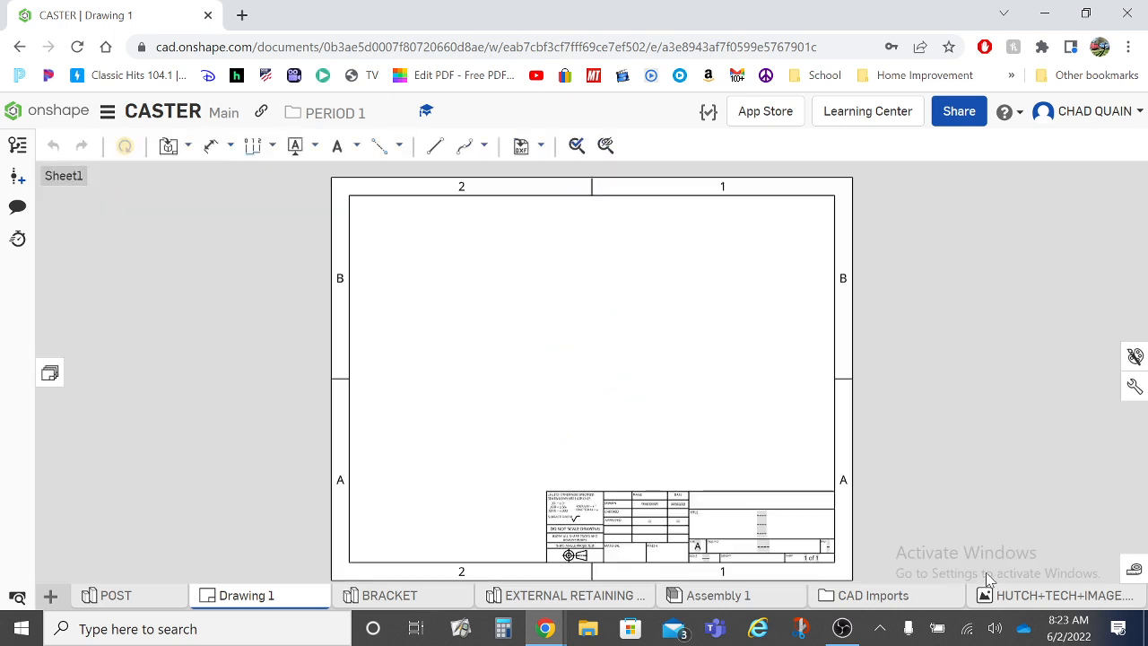
# - Set the drawing's primary units to Millimeters with a precision of 0.12, without inserting a view
pyautogui.click(1135, 391)
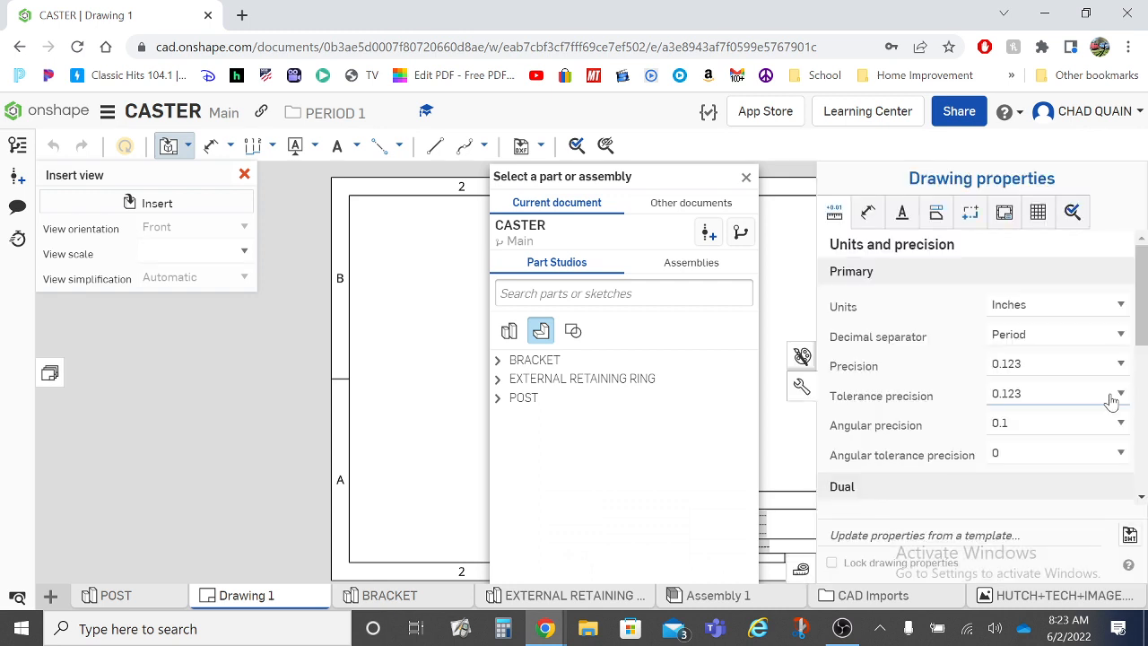
pyautogui.click(1012, 304)
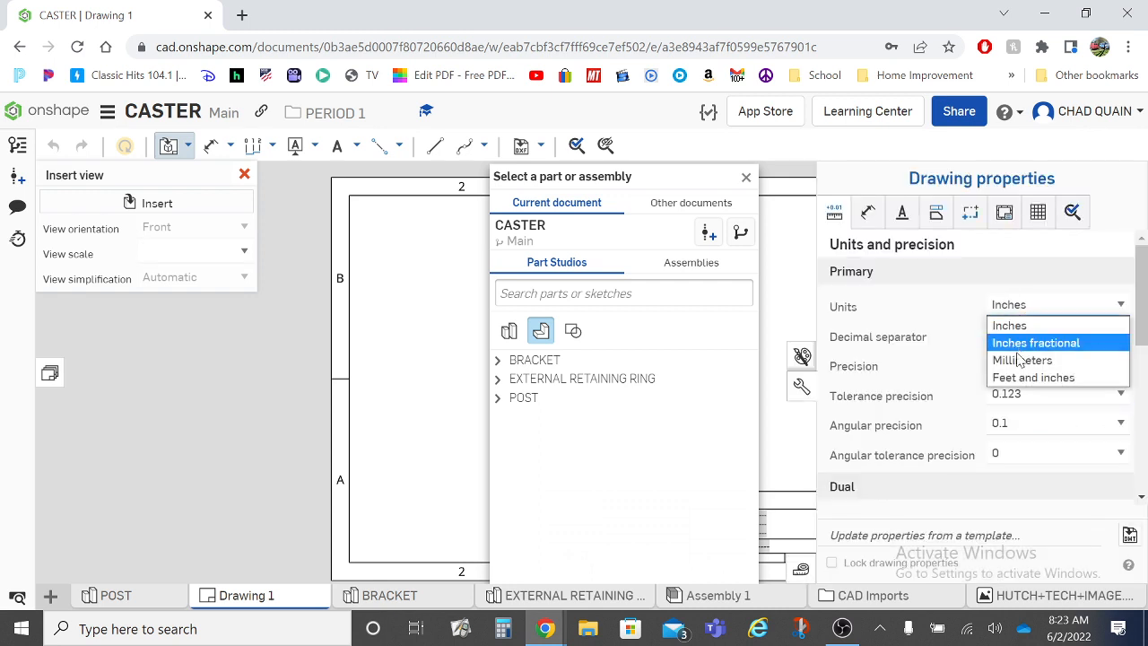
pyautogui.click(1021, 360)
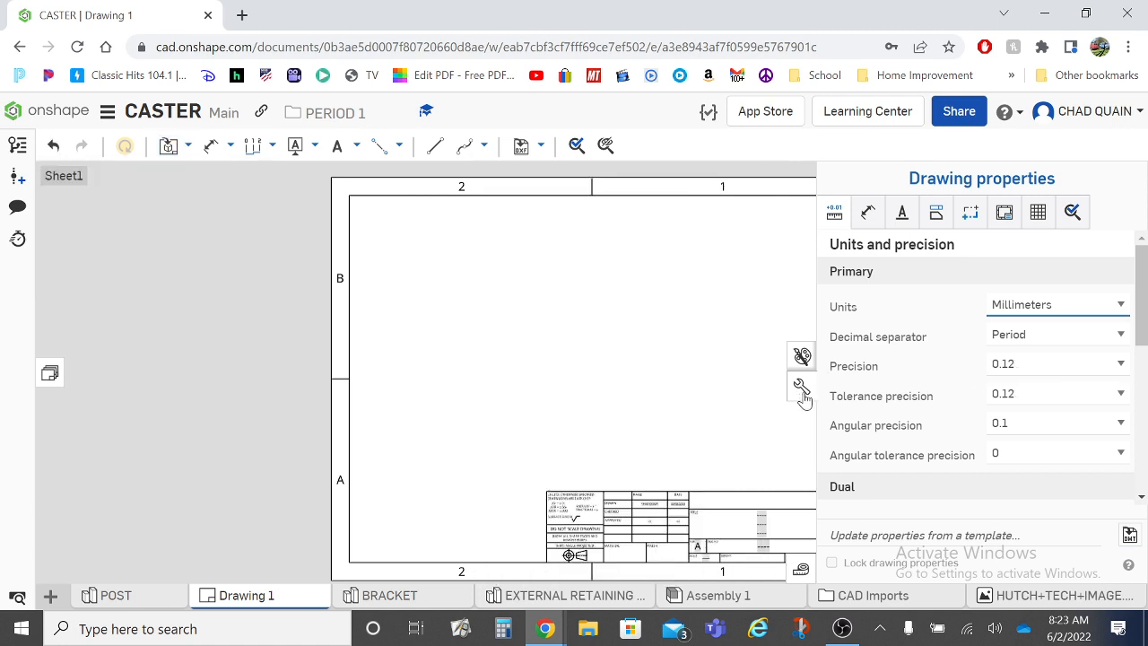
pyautogui.click(1028, 365)
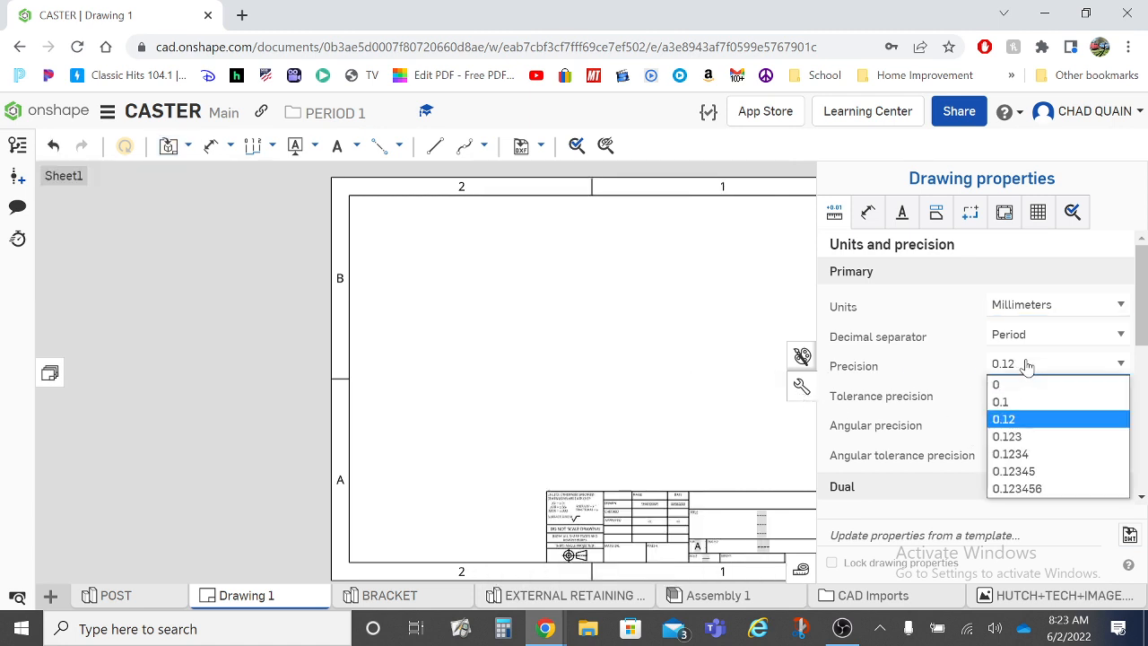
pyautogui.click(1013, 421)
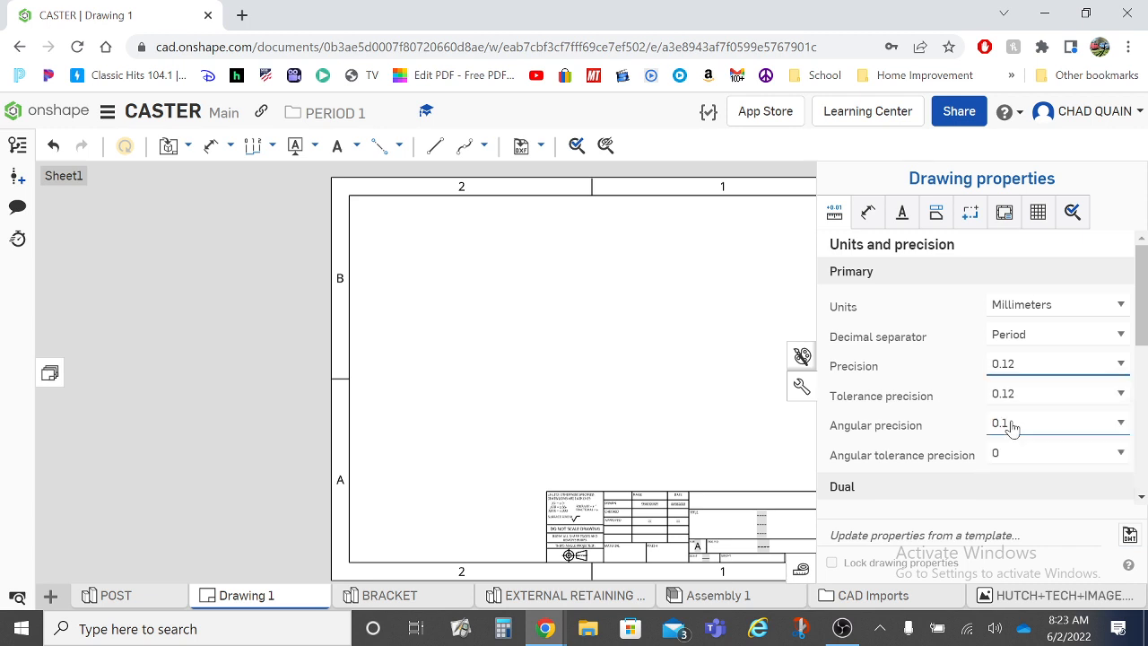
pyautogui.click(804, 387)
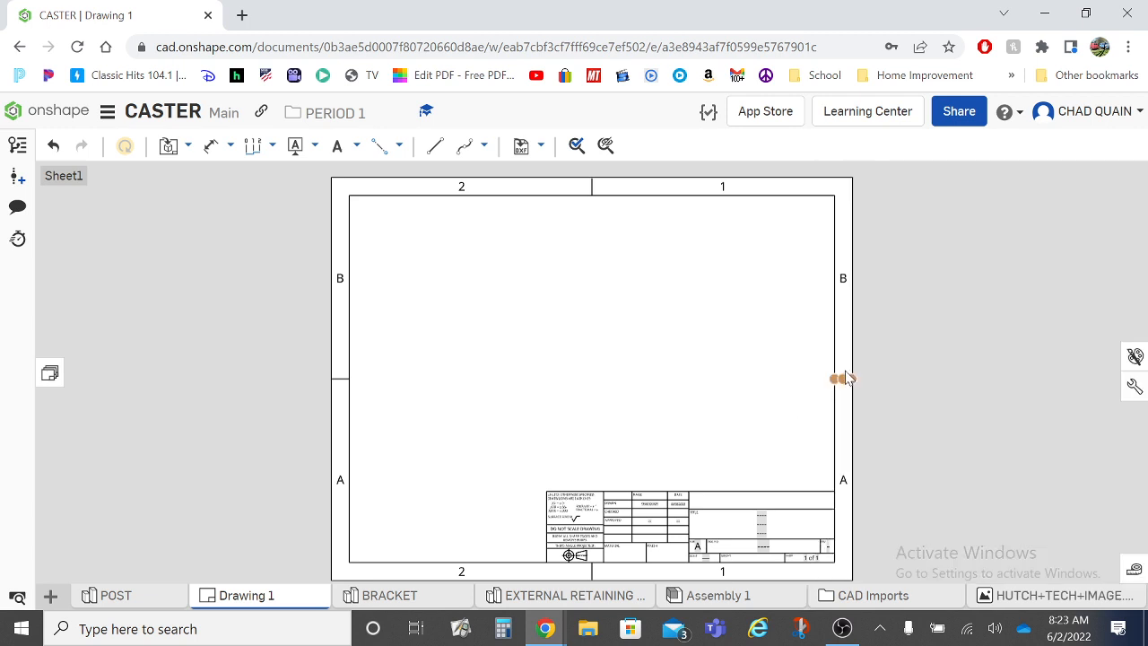
# - Choose HUTCH+TECH+IMAGE.png from the current document as the image to insert into the drawing
pyautogui.scroll(5, 689, 494)
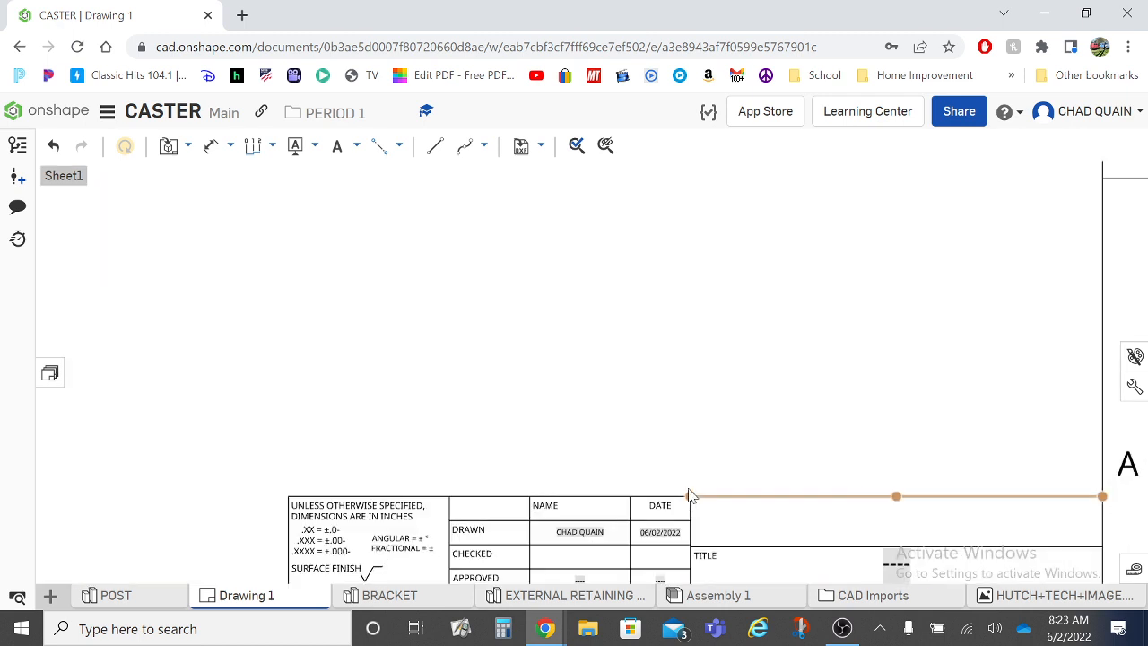
pyautogui.click(768, 536)
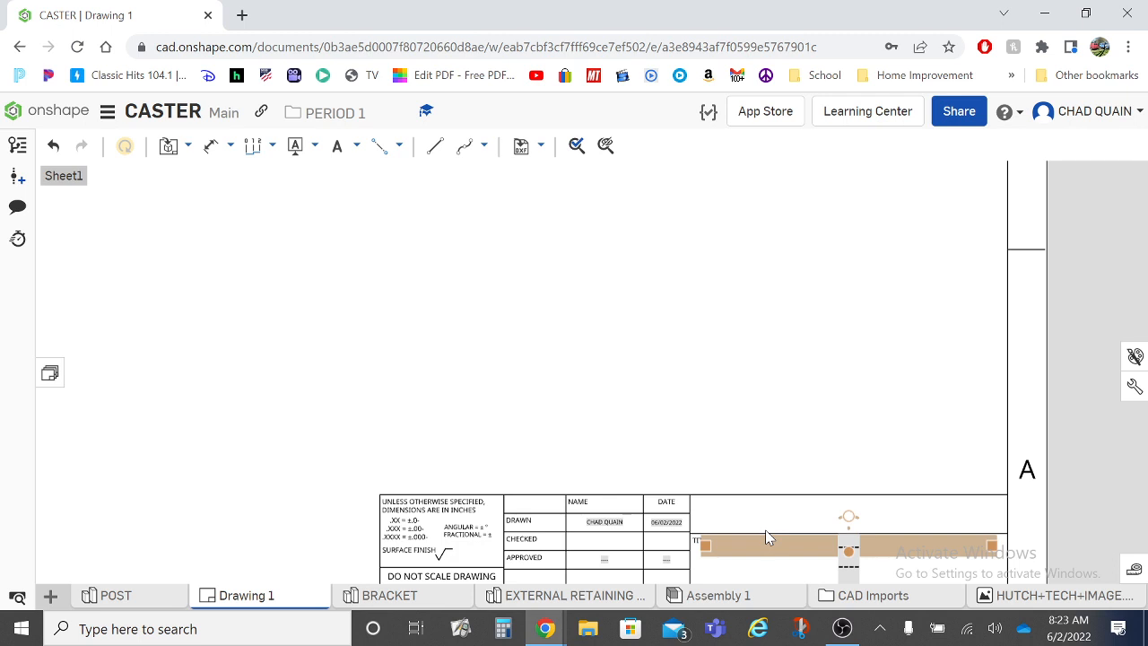
pyautogui.click(539, 151)
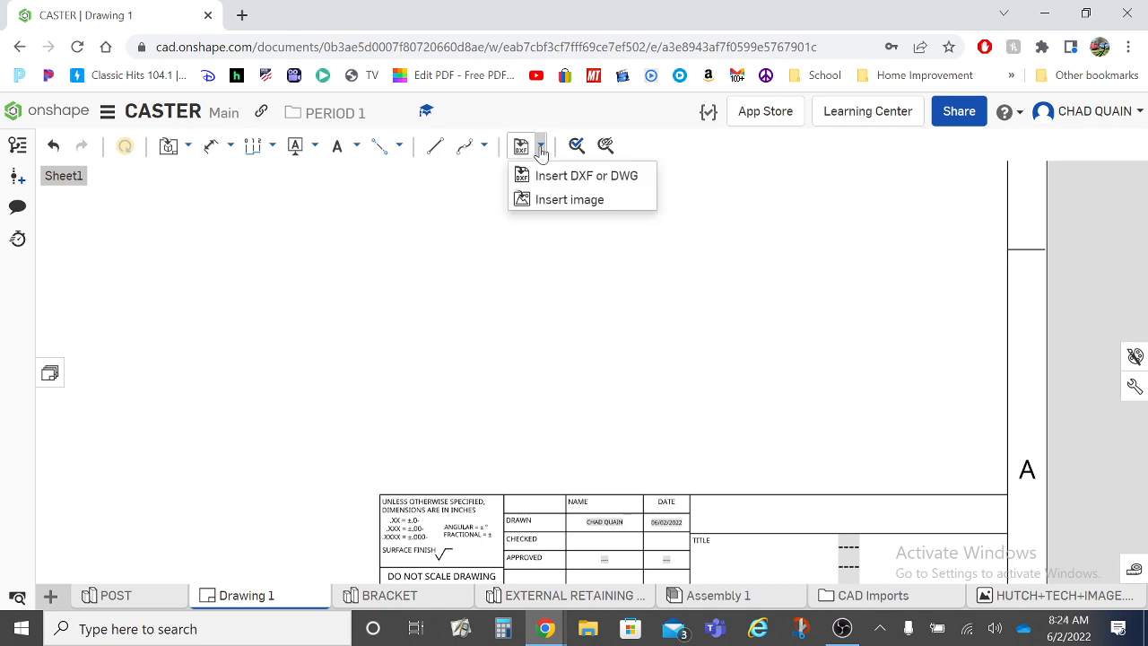
pyautogui.click(567, 201)
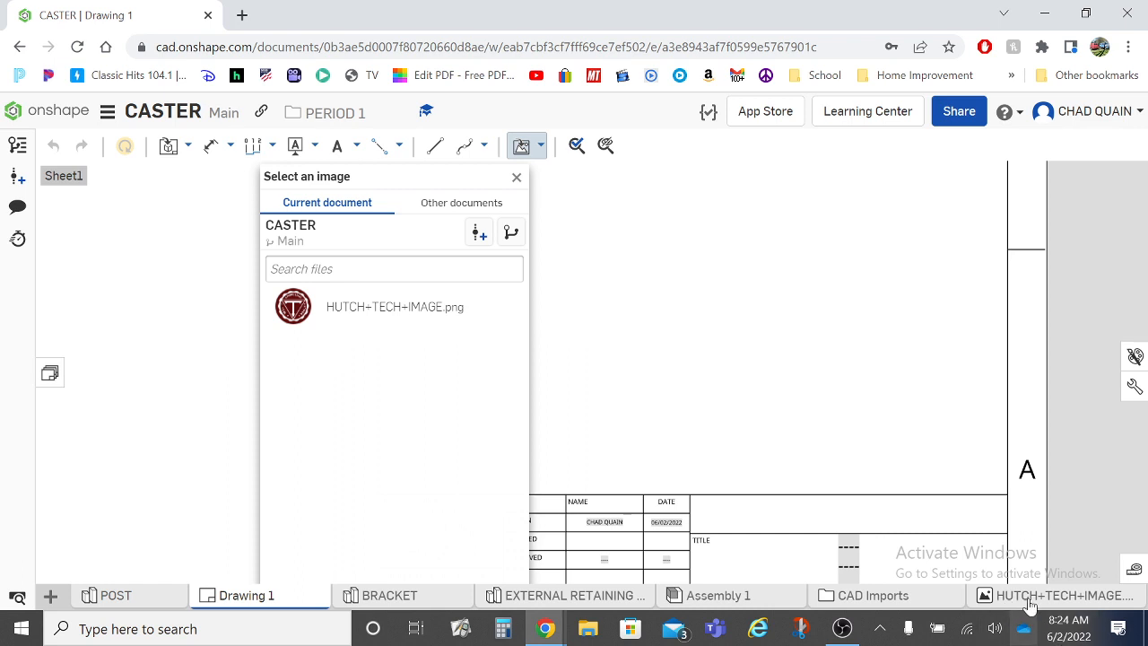
pyautogui.moveTo(1045, 603)
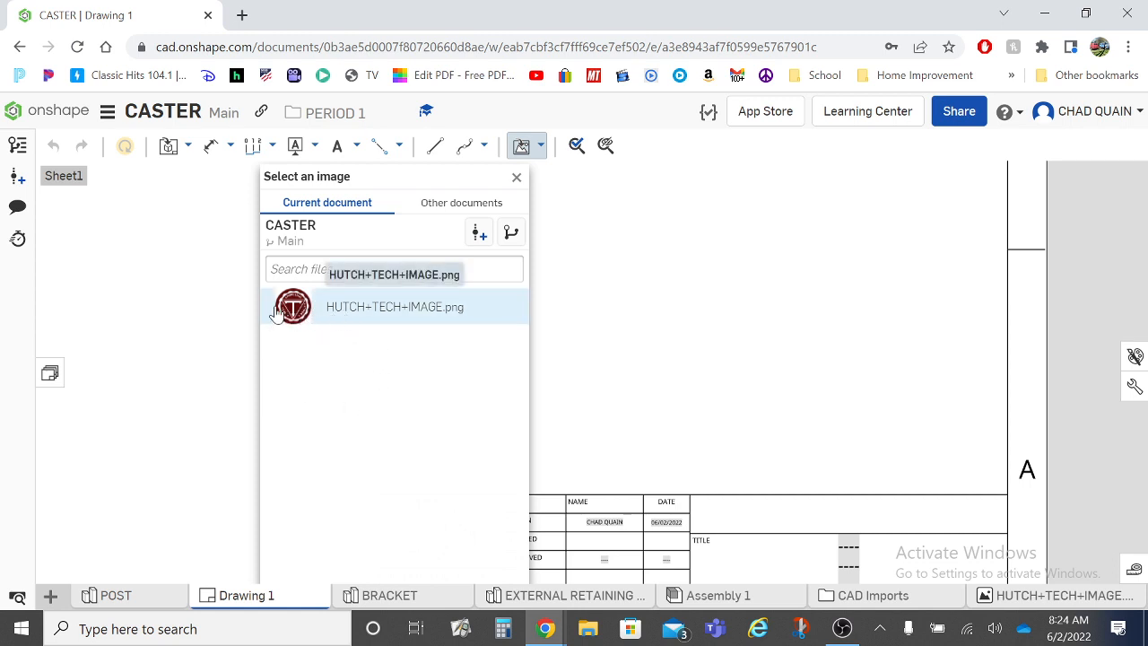
pyautogui.click(349, 318)
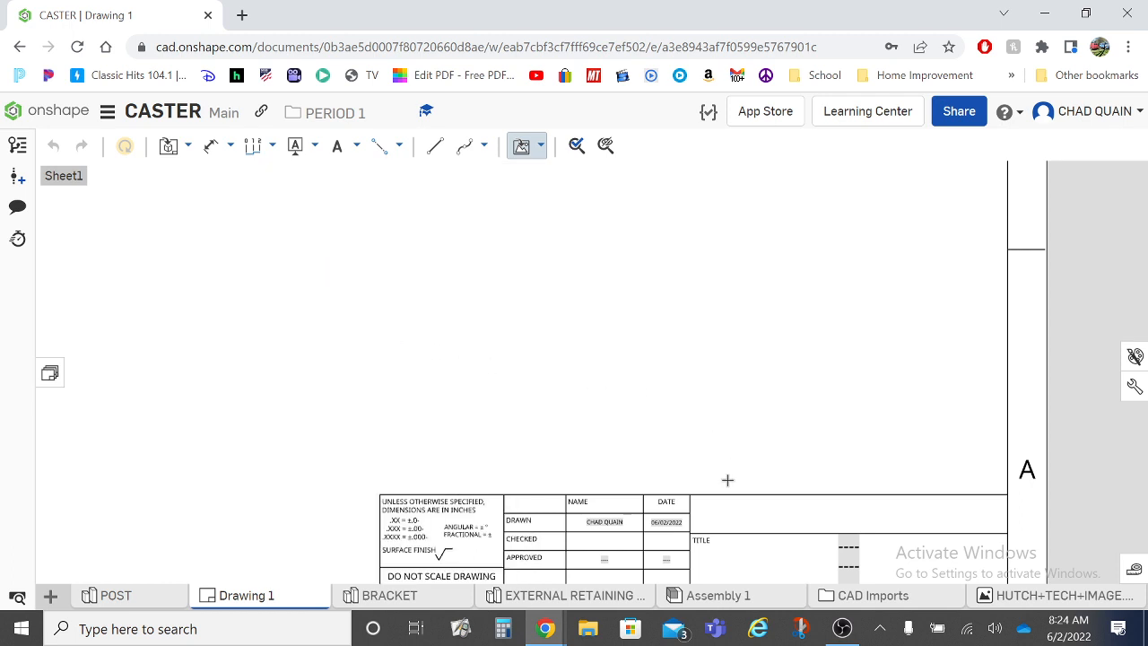
# - Place the logo image in the blank title block cell above TITLE, sized to the cell's height and shifted against the DATE column
pyautogui.scroll(5, 706, 501)
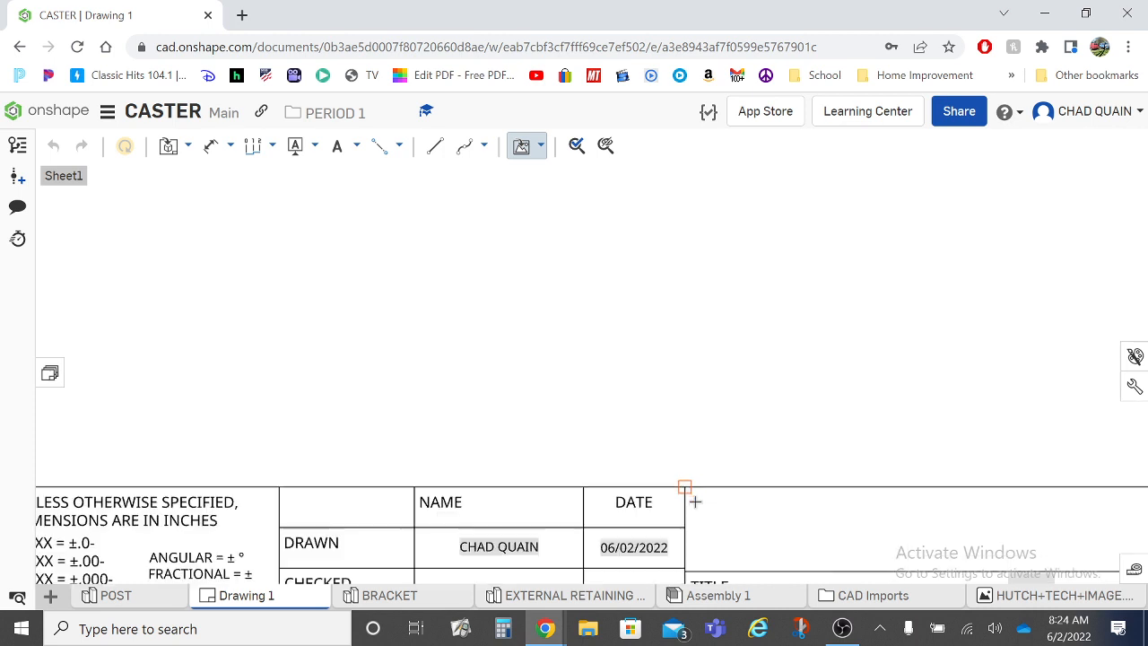
pyautogui.scroll(2, 769, 502)
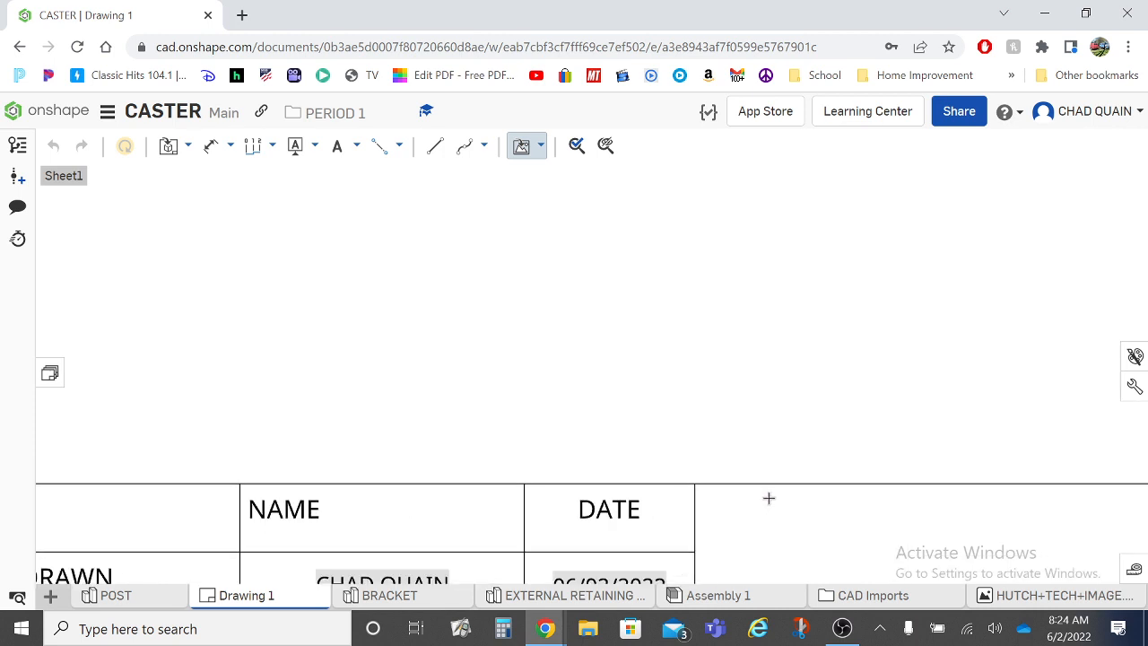
pyautogui.scroll(4, 727, 379)
pyautogui.moveTo(872, 526)
pyautogui.mouseDown(button='middle')
pyautogui.moveTo(743, 285)
pyautogui.moveTo(543, 164)
pyautogui.moveTo(523, 260)
pyautogui.mouseUp(button='middle')
pyautogui.scroll(-1, 453, 288)
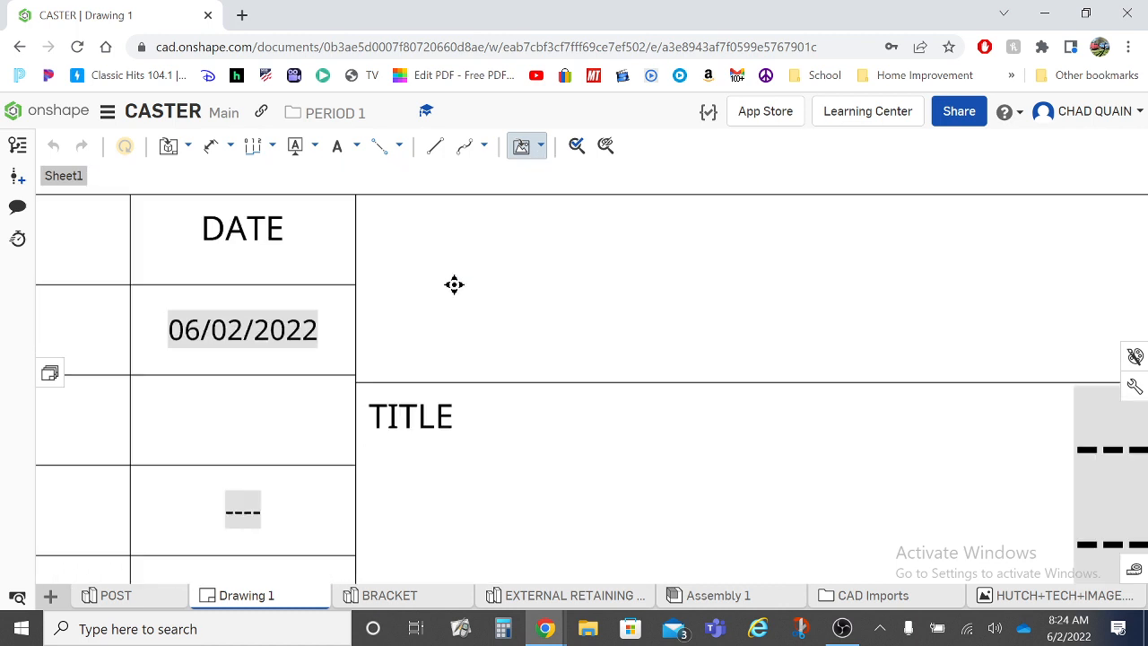
pyautogui.click(393, 205)
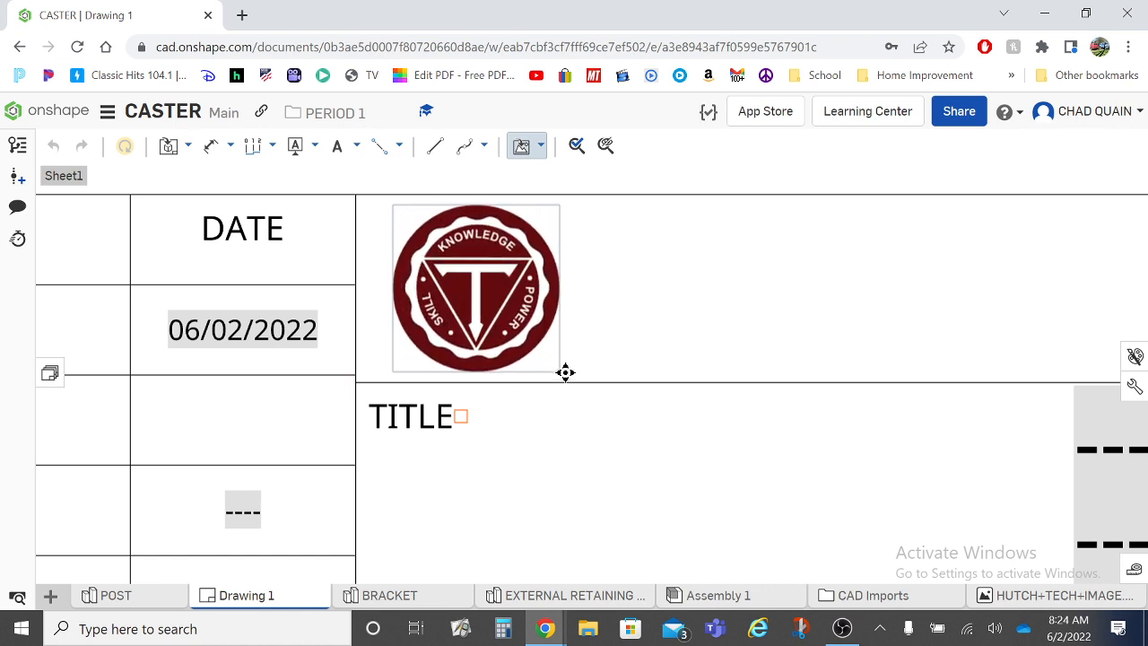
pyautogui.click(565, 372)
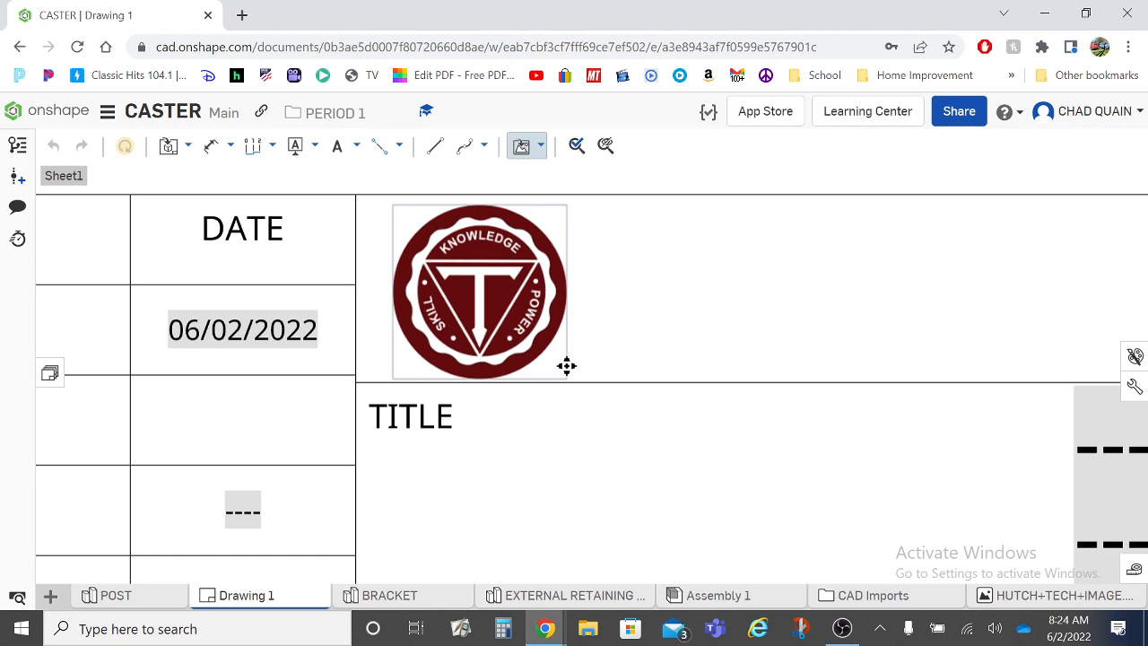
pyautogui.click(567, 366)
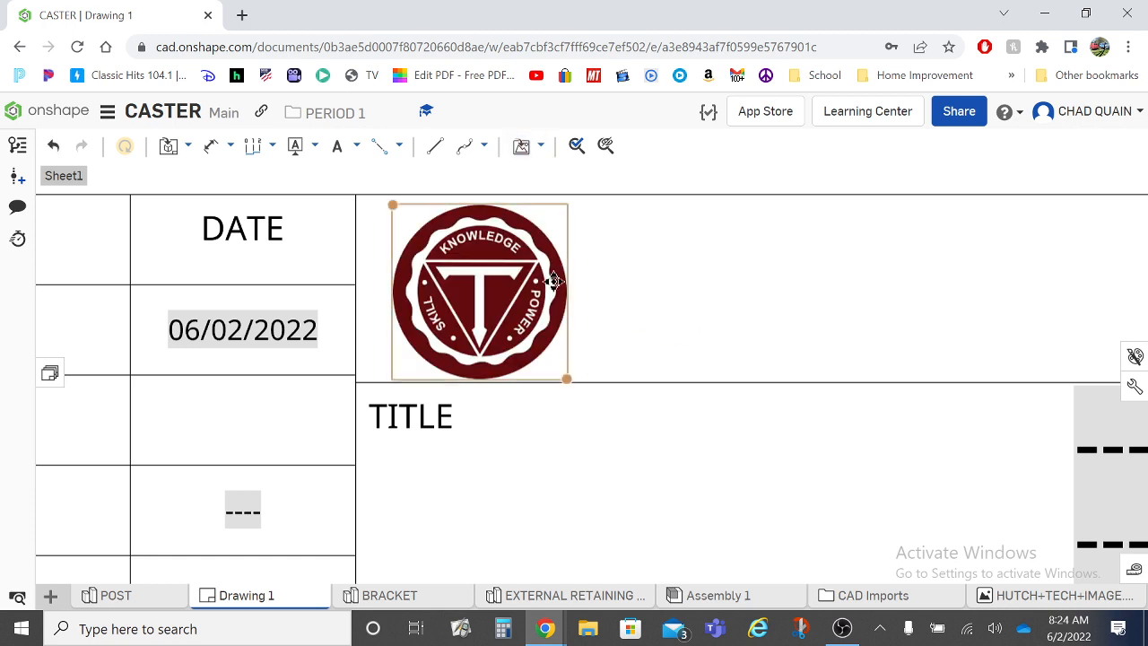
pyautogui.moveTo(516, 294); pyautogui.dragTo(485, 290)
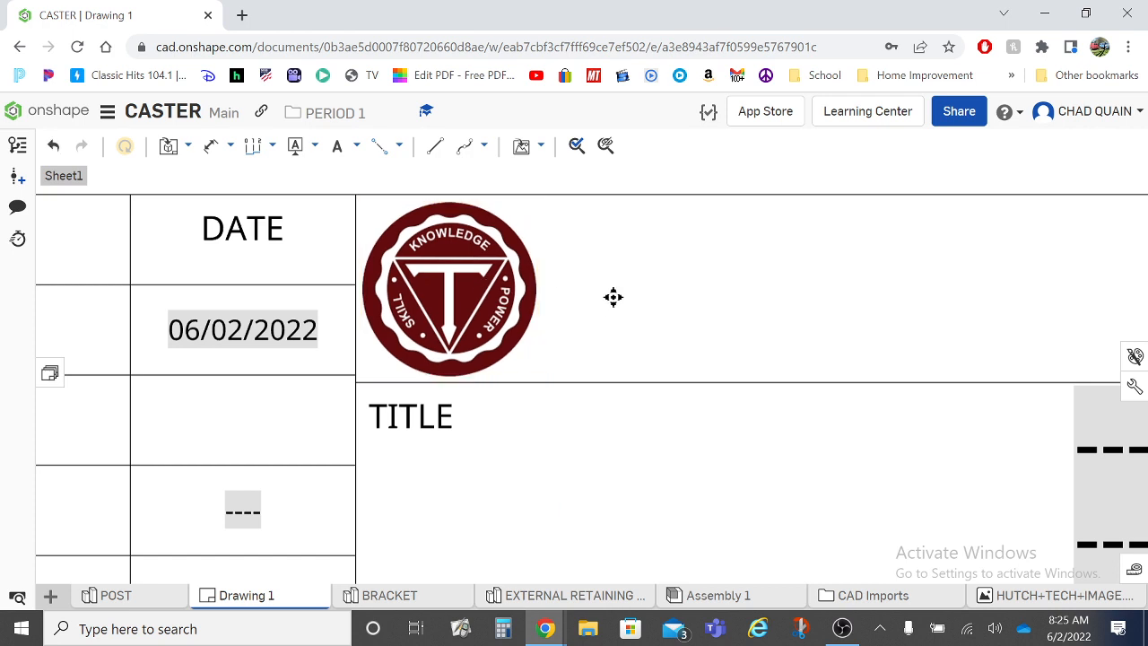
# - Copy the logo image and paste a duplicate into the same title block cell above TITLE
pyautogui.scroll(-5, 614, 313)
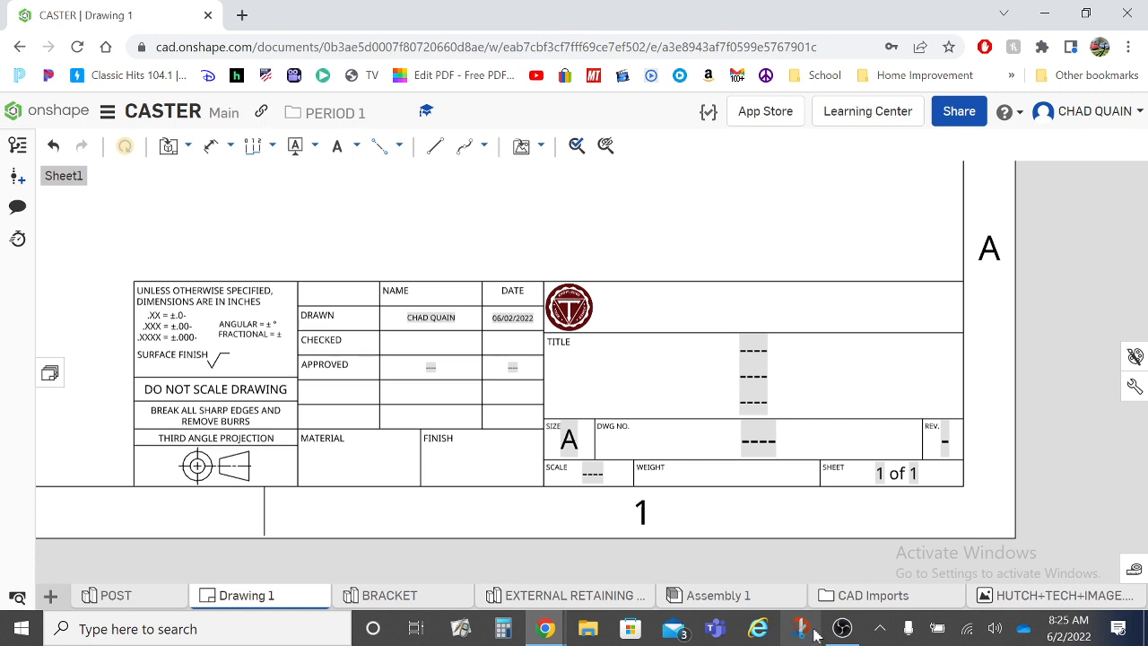
pyautogui.moveTo(843, 629)
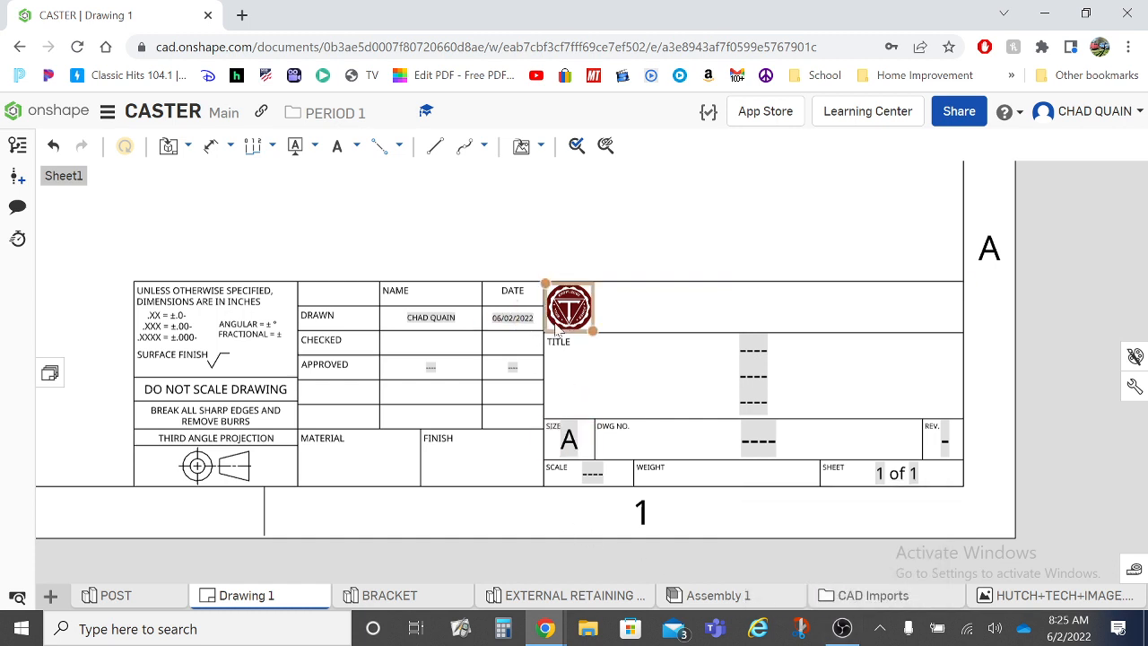
pyautogui.scroll(3, 583, 305)
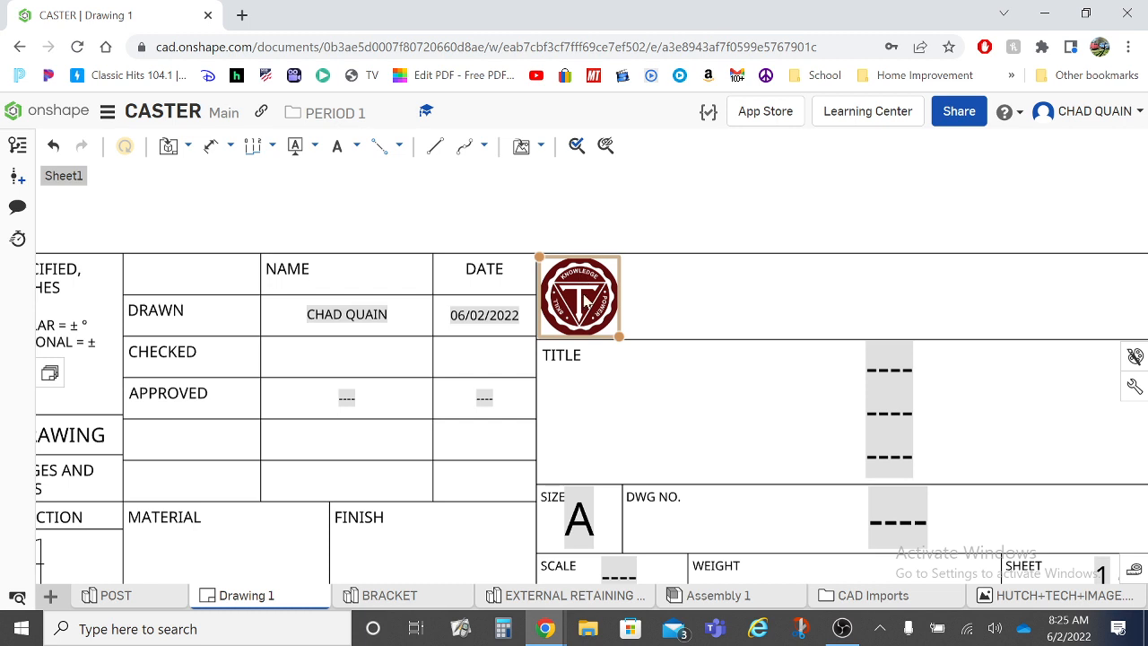
pyautogui.rightClick(586, 305)
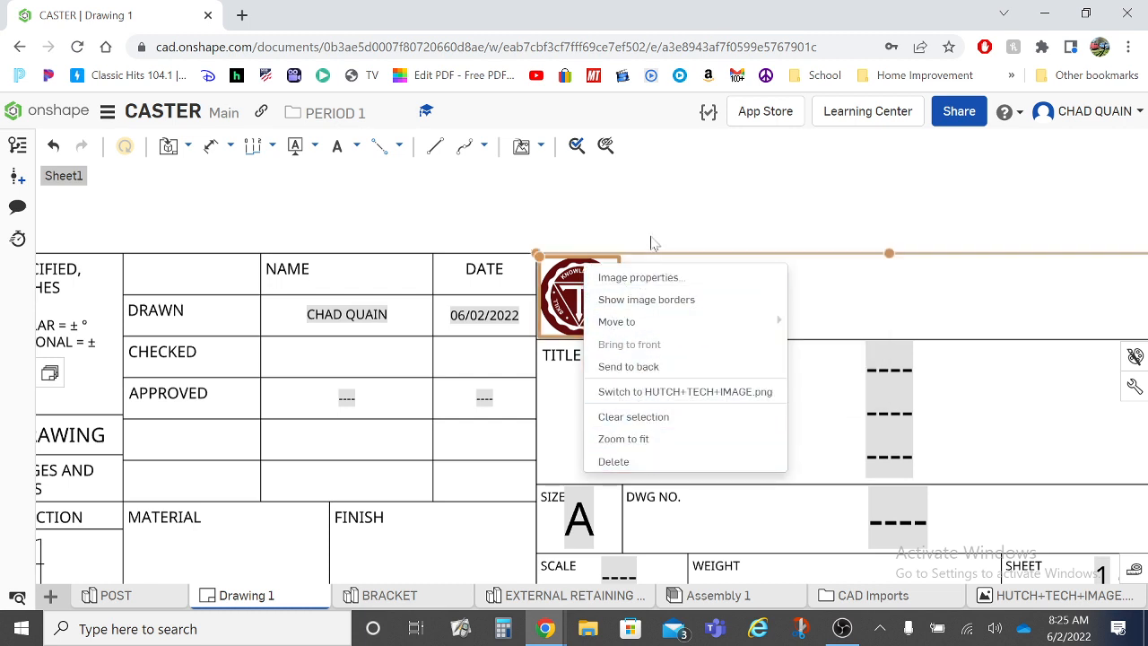
pyautogui.click(575, 314)
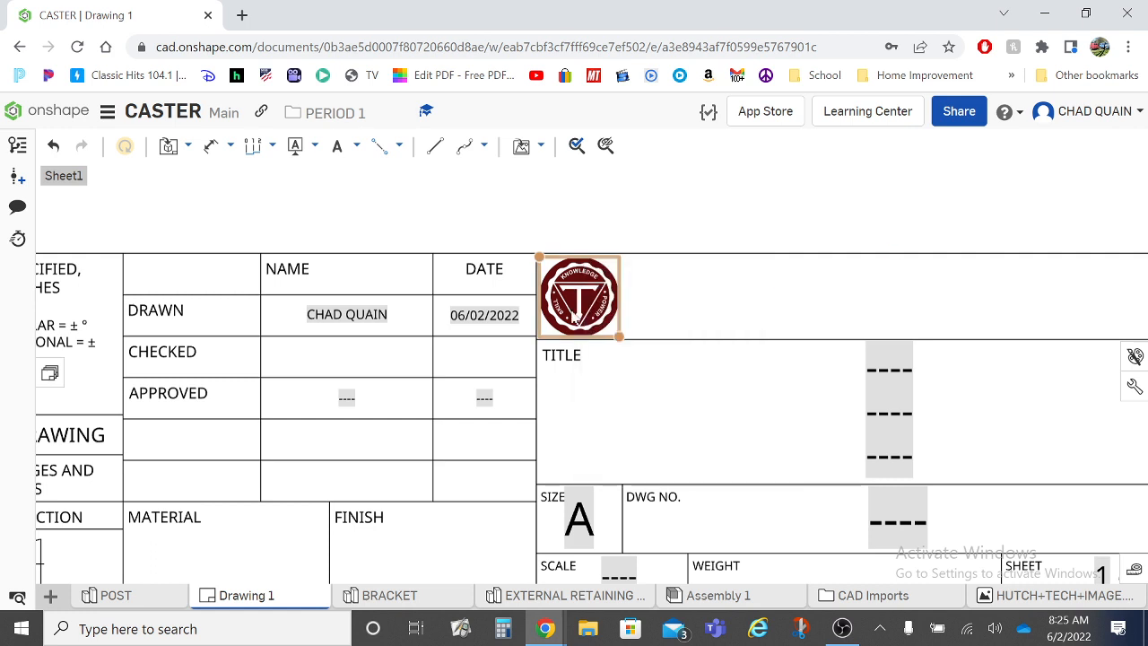
pyautogui.moveTo(574, 314); pyautogui.dragTo(724, 274)
pyautogui.rightClick(574, 304)
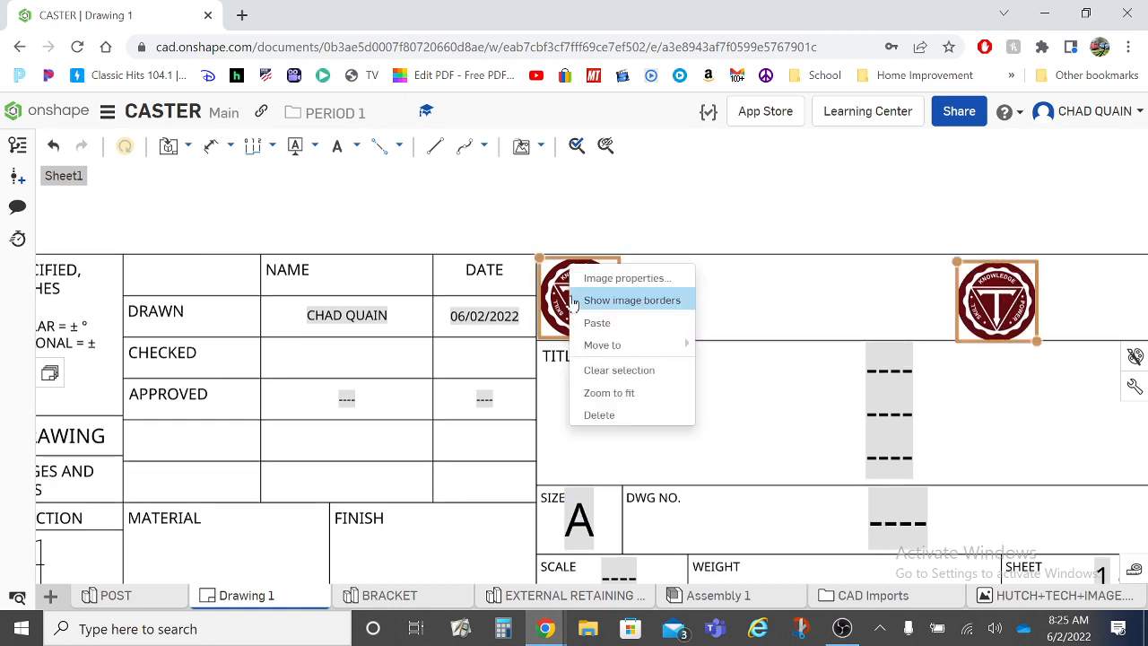
pyautogui.click(615, 226)
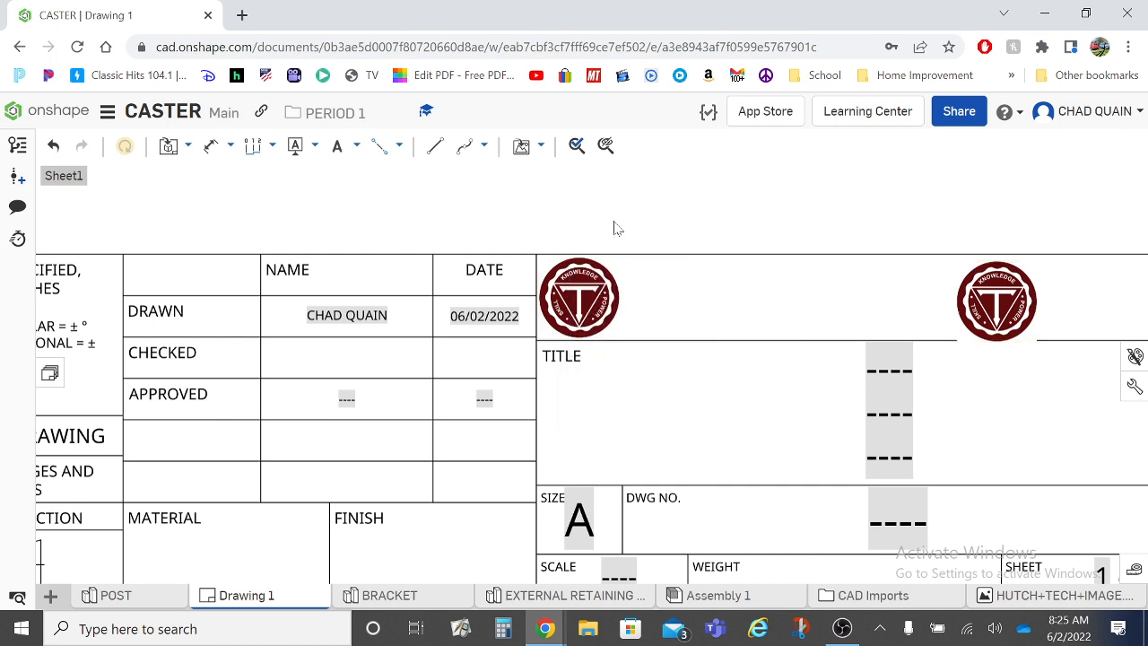
# - Move the duplicate logo to the right end of the title block cell, against the drawing border
pyautogui.click(592, 301)
pyautogui.rightClick(594, 303)
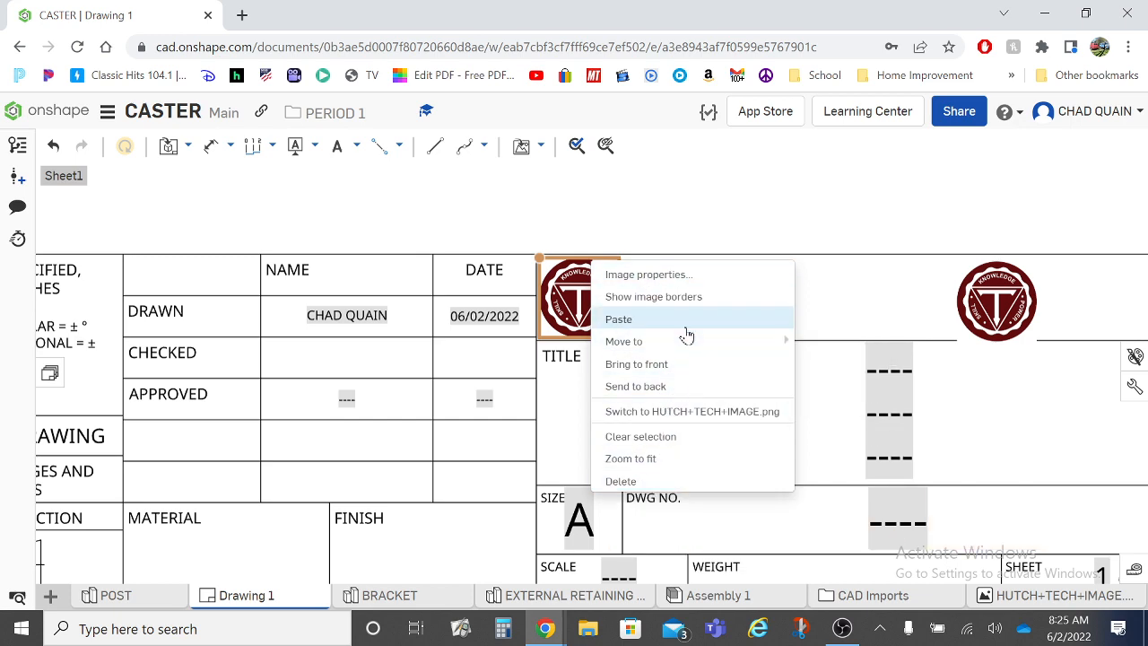
pyautogui.scroll(-5, 1050, 399)
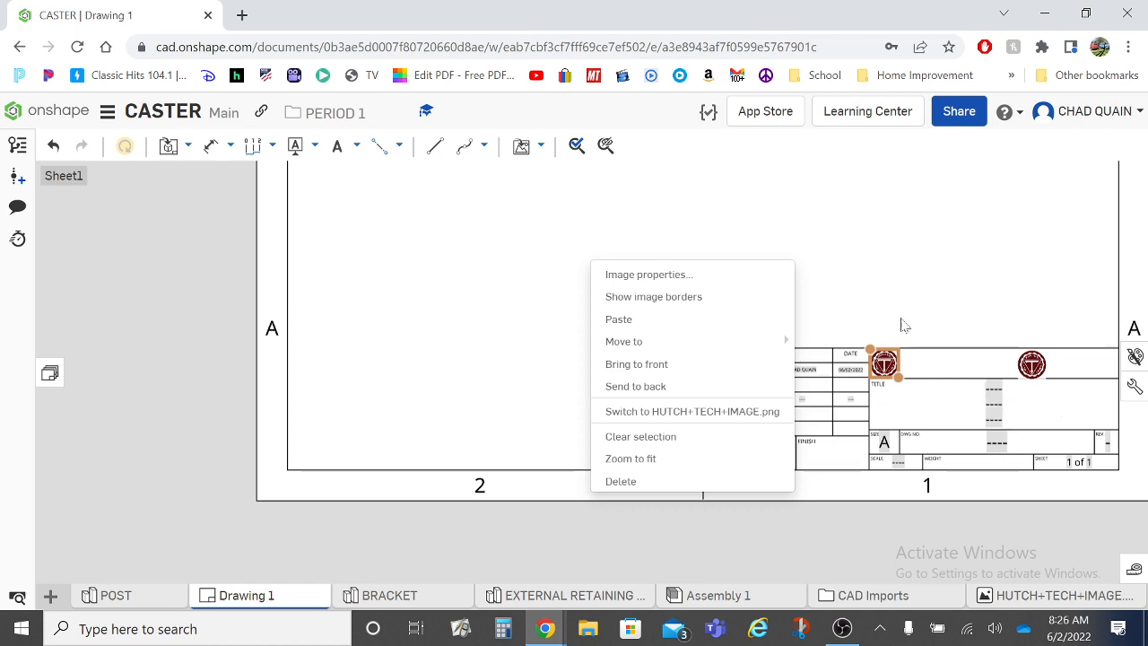
pyautogui.scroll(2, 904, 325)
pyautogui.scroll(-5, 1032, 354)
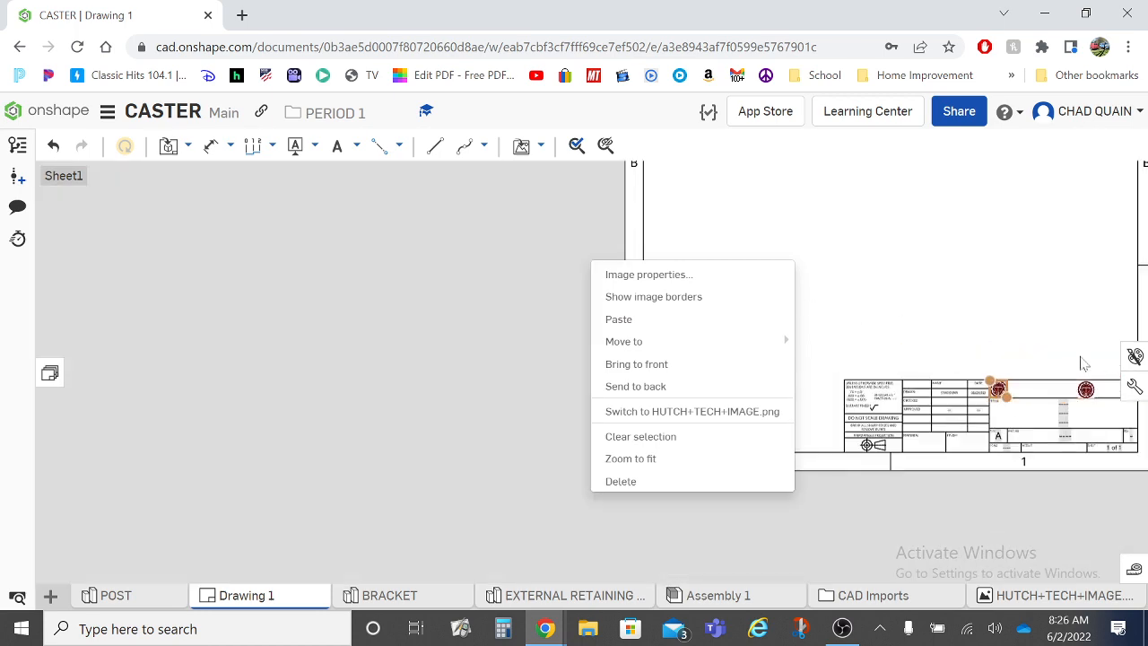
pyautogui.moveTo(1034, 333)
pyautogui.mouseDown(button='middle')
pyautogui.moveTo(688, 319)
pyautogui.moveTo(678, 393)
pyautogui.mouseUp(button='middle')
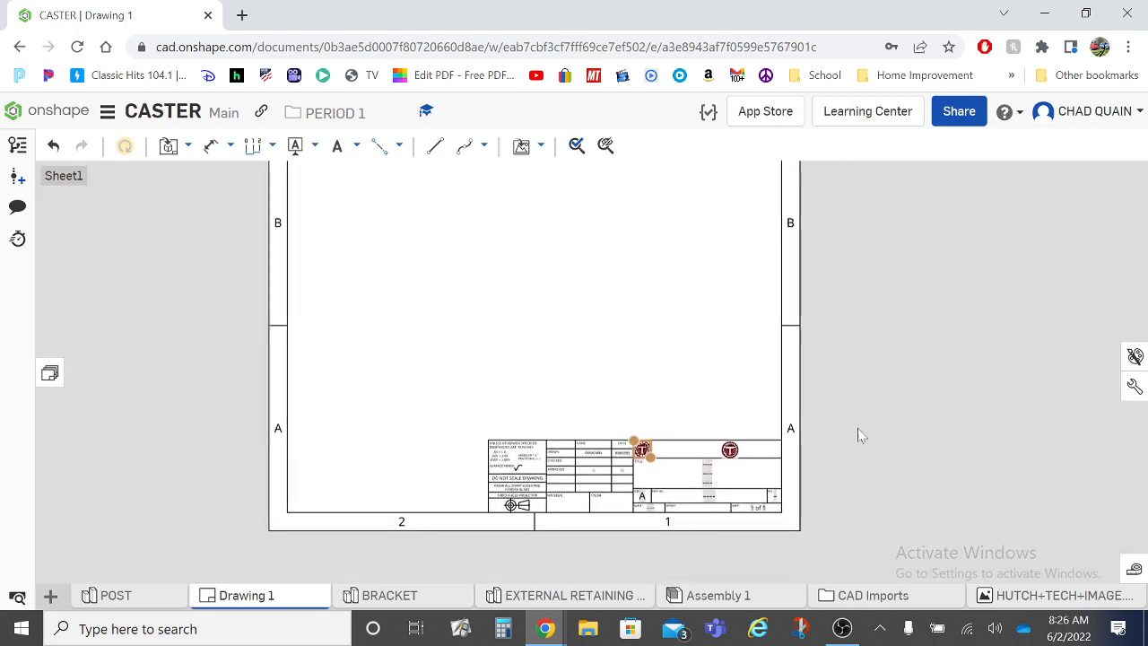
pyautogui.scroll(5, 852, 437)
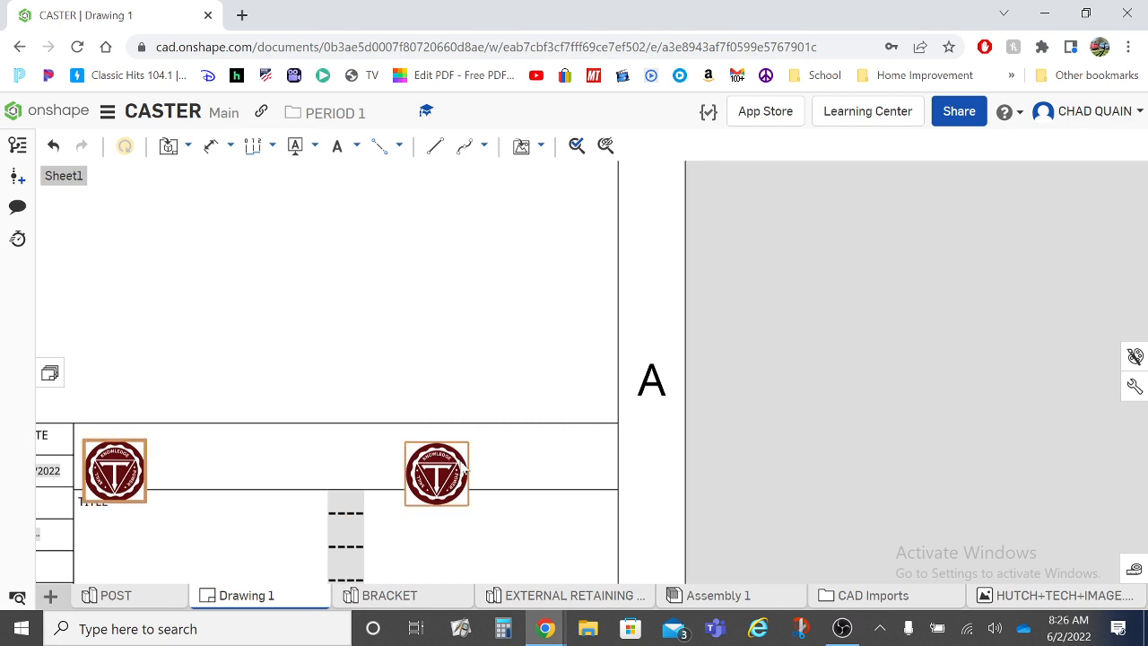
pyautogui.moveTo(465, 473); pyautogui.dragTo(585, 456)
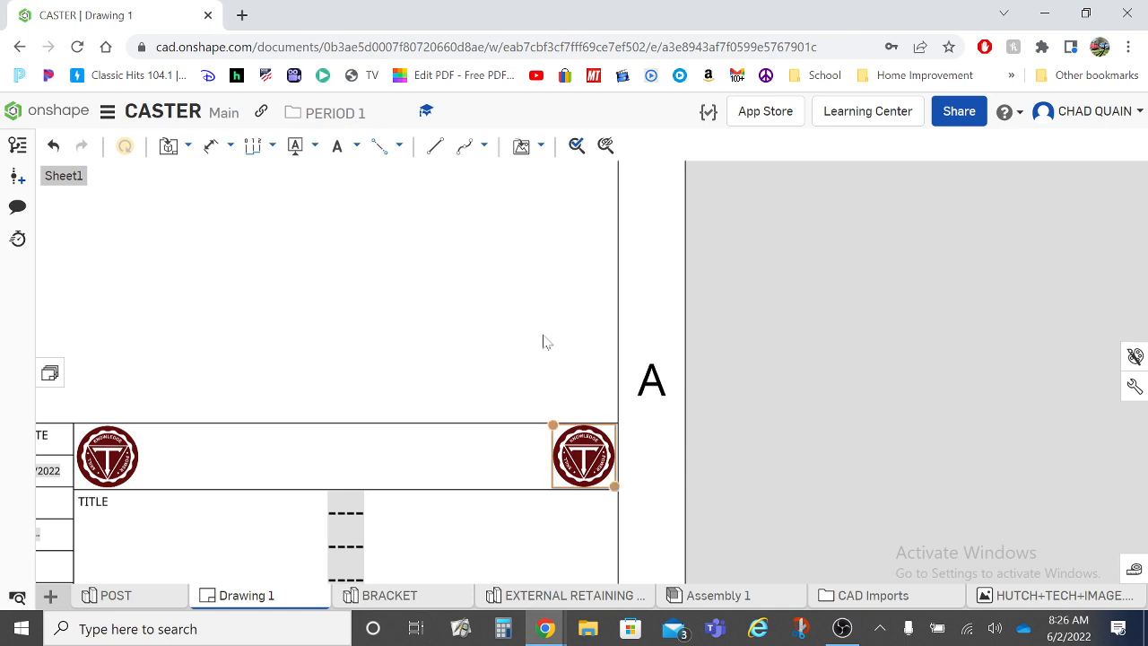
# - Start a note in the cell just beside the left logo and set its text colour to dark red 751B00
pyautogui.click(339, 147)
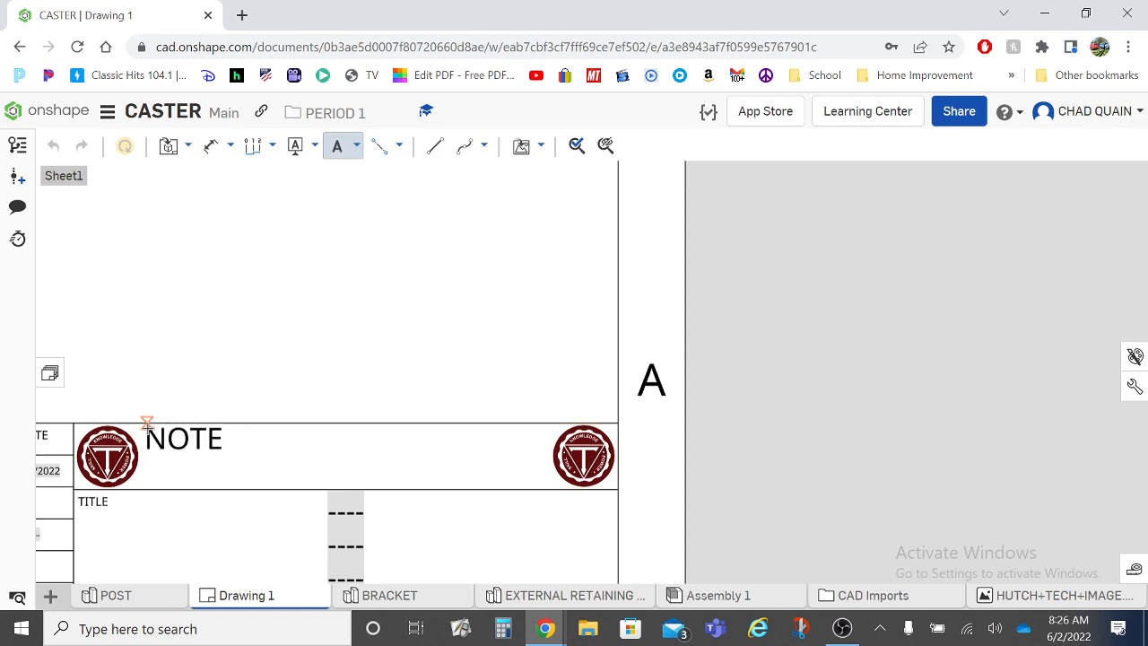
pyautogui.click(147, 432)
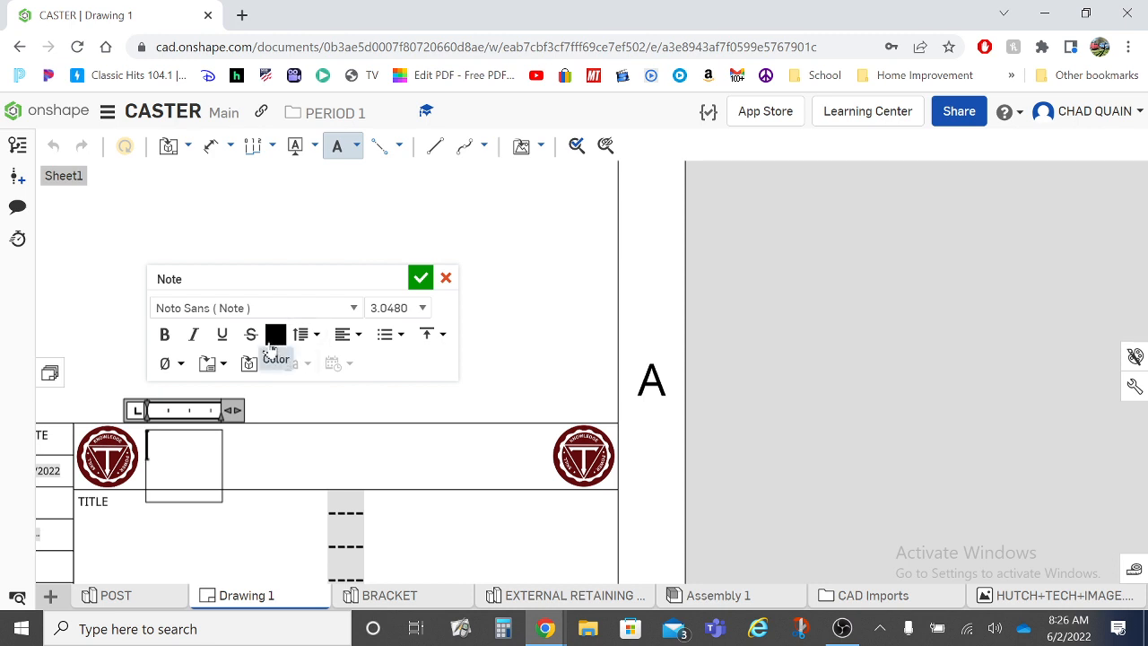
pyautogui.click(273, 339)
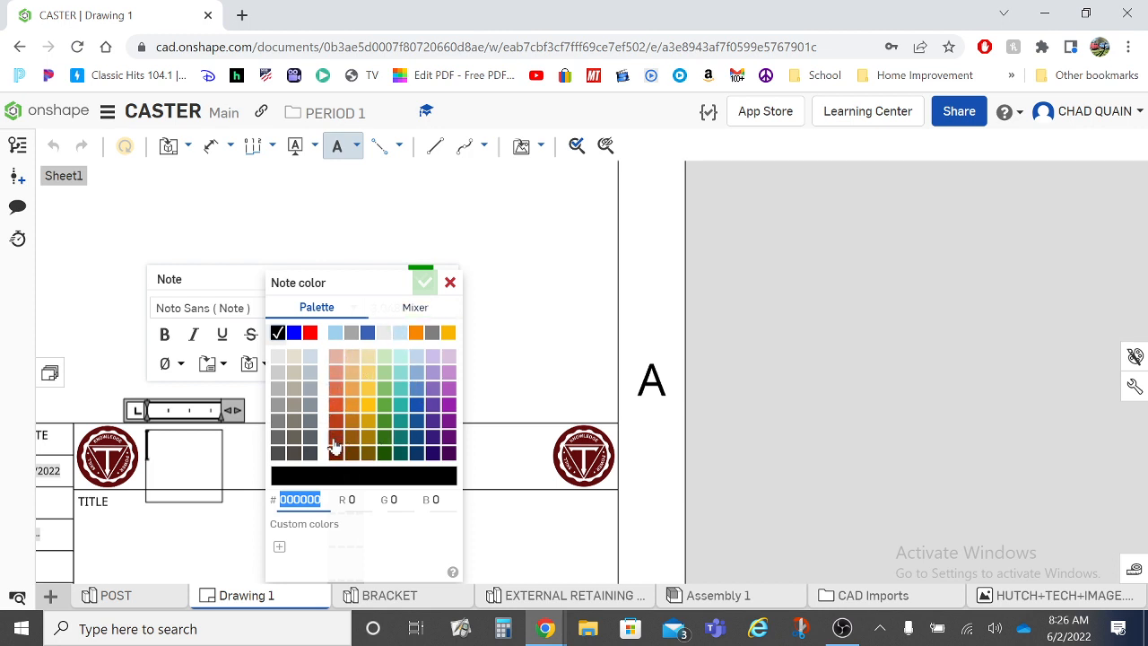
pyautogui.click(335, 405)
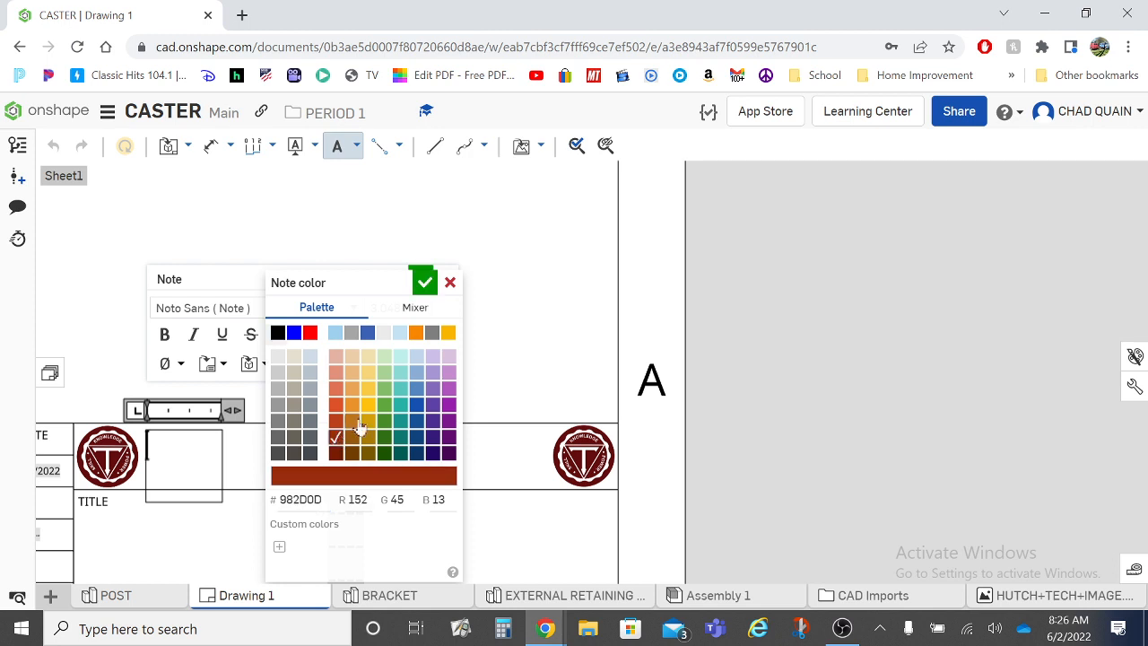
pyautogui.click(336, 422)
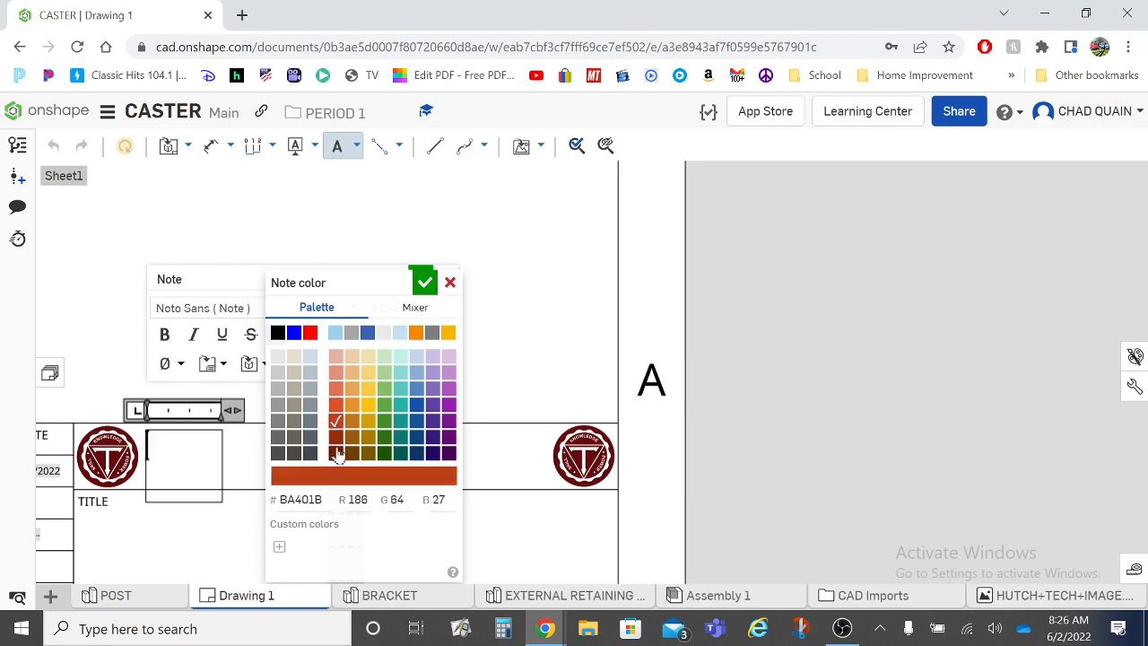
pyautogui.click(335, 453)
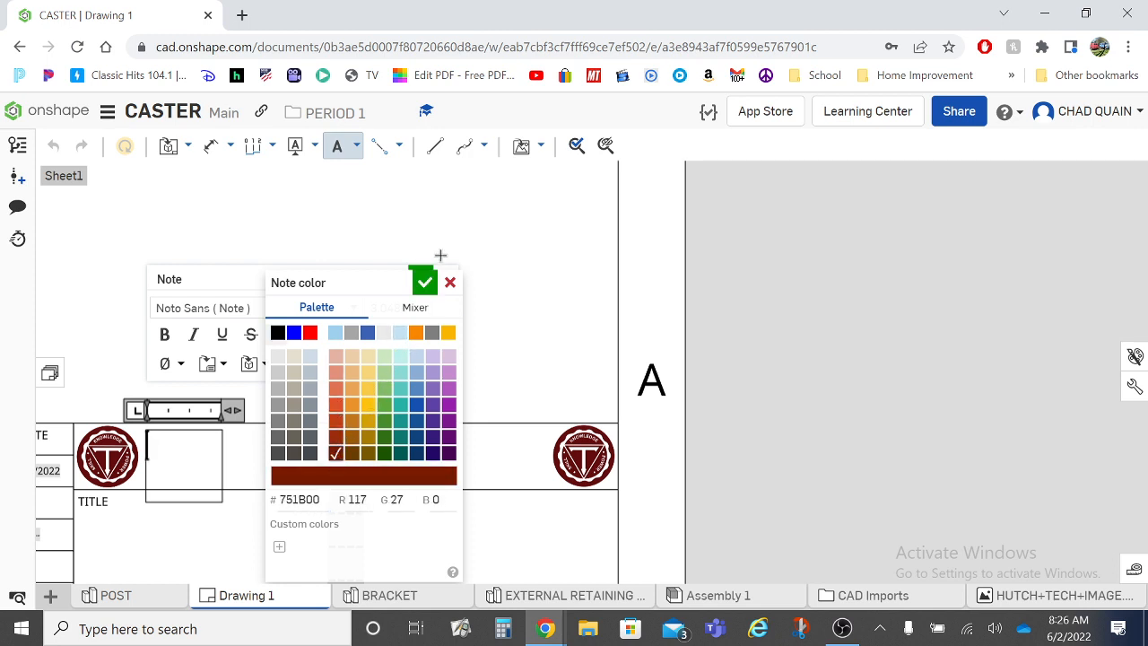
pyautogui.click(425, 284)
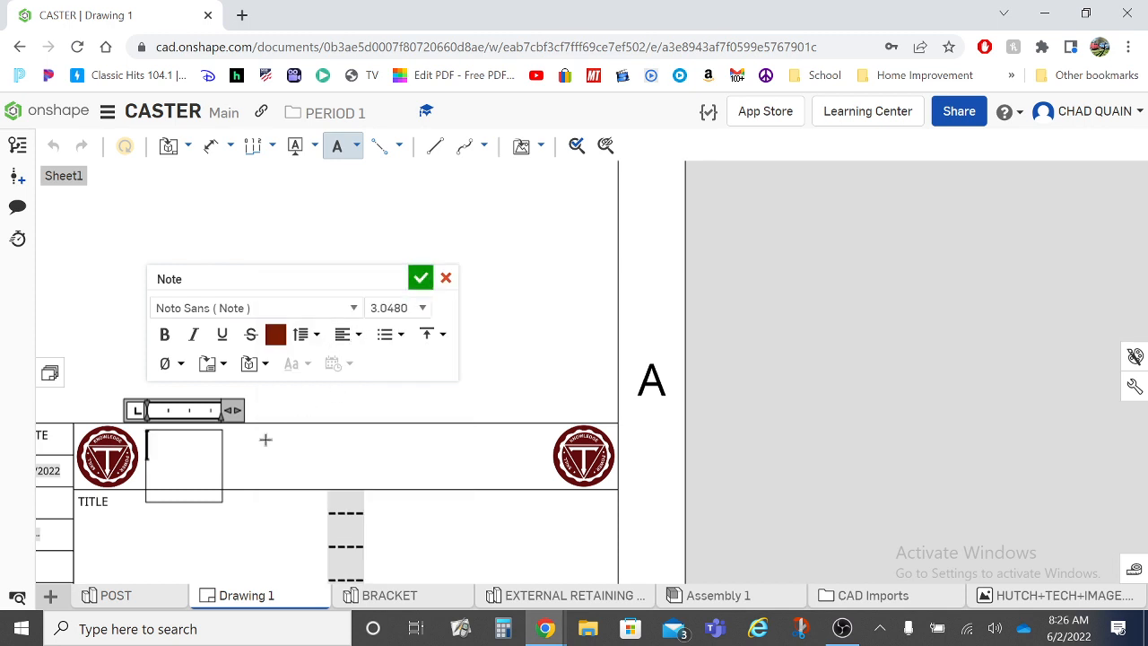
# - Enter HUTCHINSON TECHNICAL HIGH SCHOOL as the note text
pyautogui.write('HUTC')
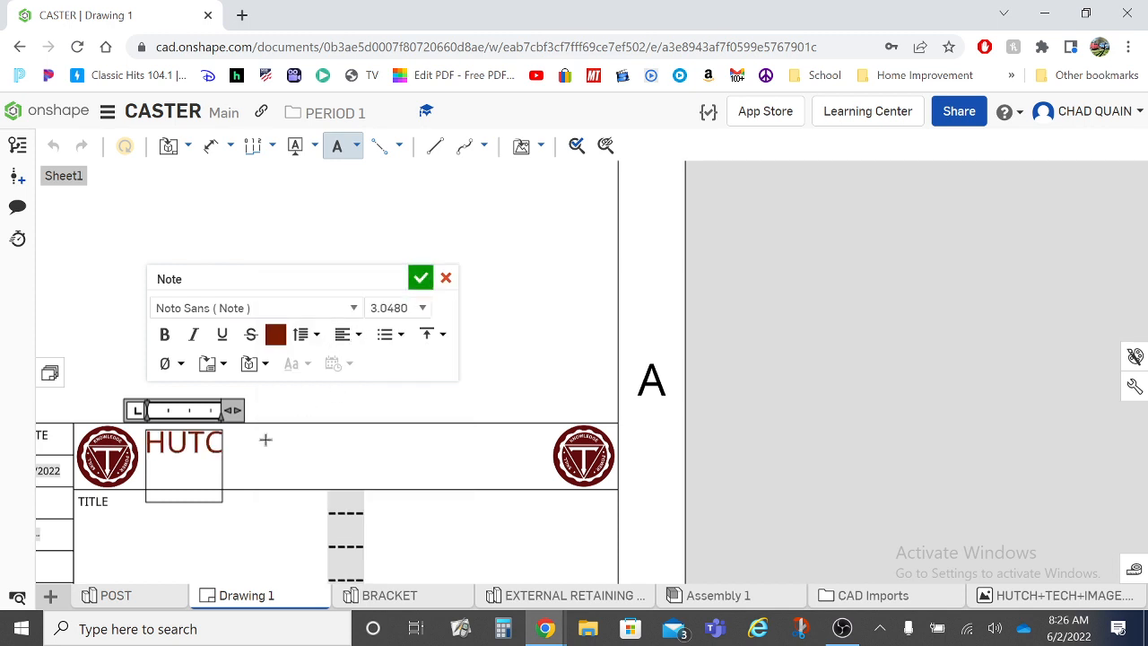
pyautogui.write('HINSON TE')
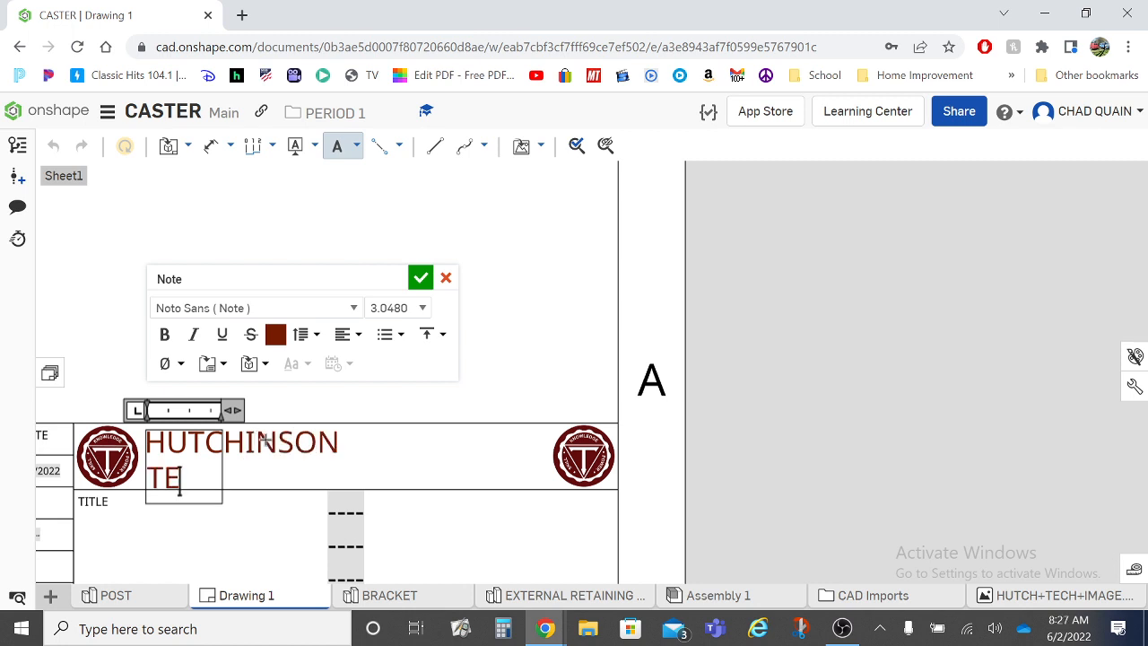
pyautogui.write('CHNICAL')
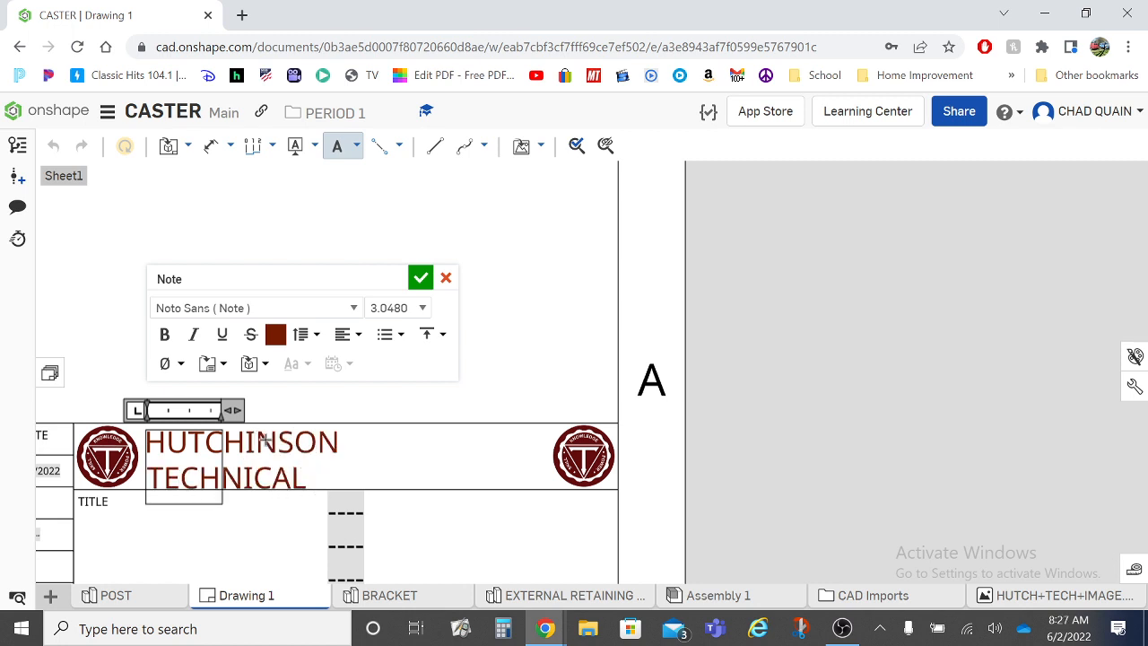
pyautogui.press('Return')
pyautogui.write('HIGH SCHOOL')
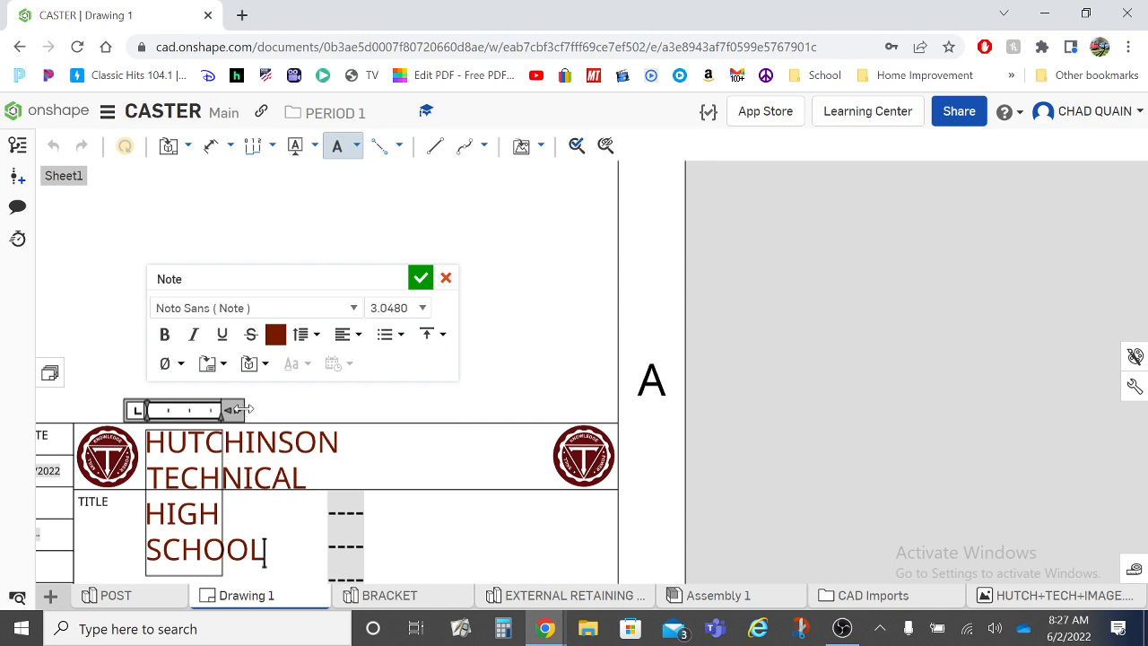
# - Widen the note's text box to span the space between the two logos and center-align its text
pyautogui.moveTo(238, 409); pyautogui.dragTo(561, 404)
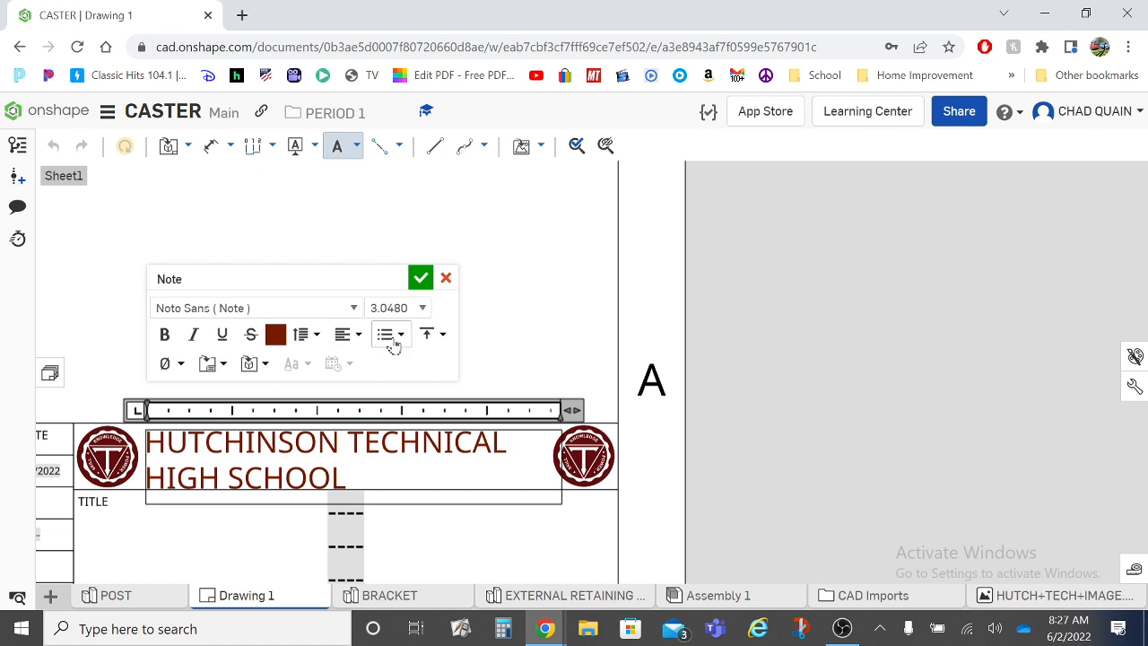
pyautogui.click(350, 337)
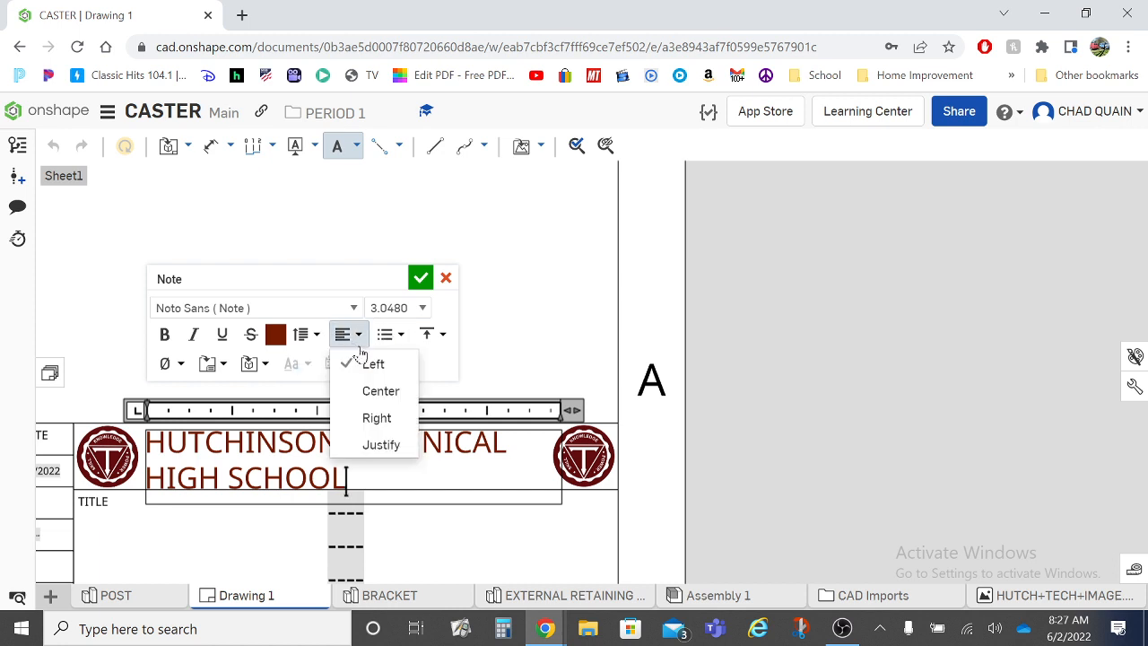
pyautogui.click(377, 392)
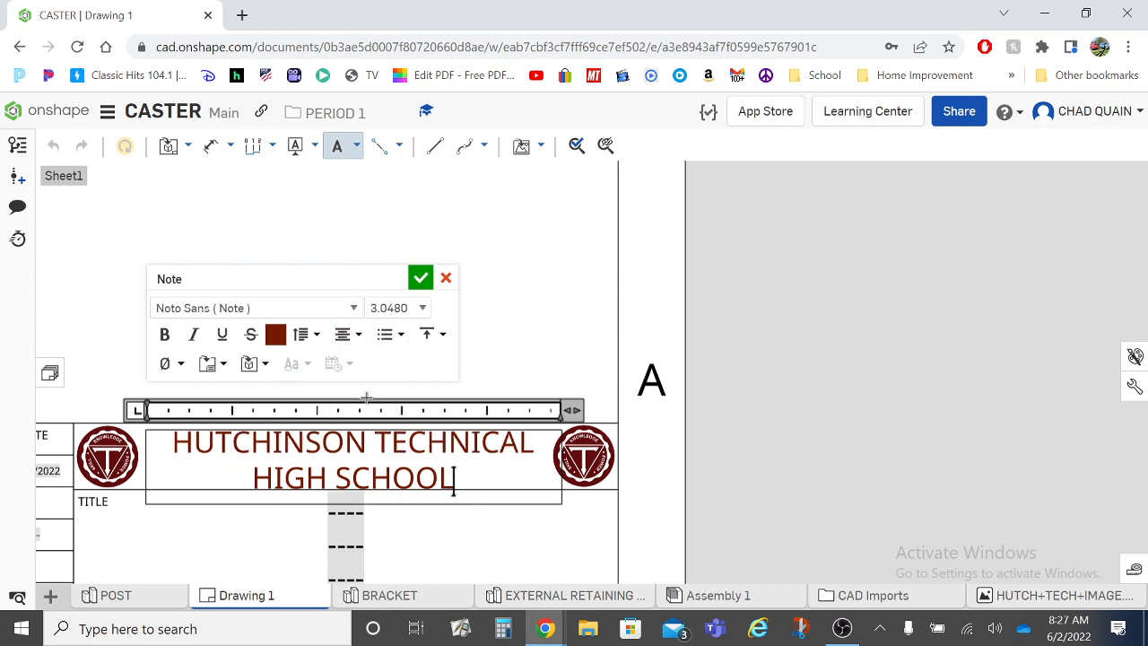
# - Make the entire school name bold and change its font to ARComp
pyautogui.moveTo(454, 489); pyautogui.dragTo(162, 428)
pyautogui.click(164, 343)
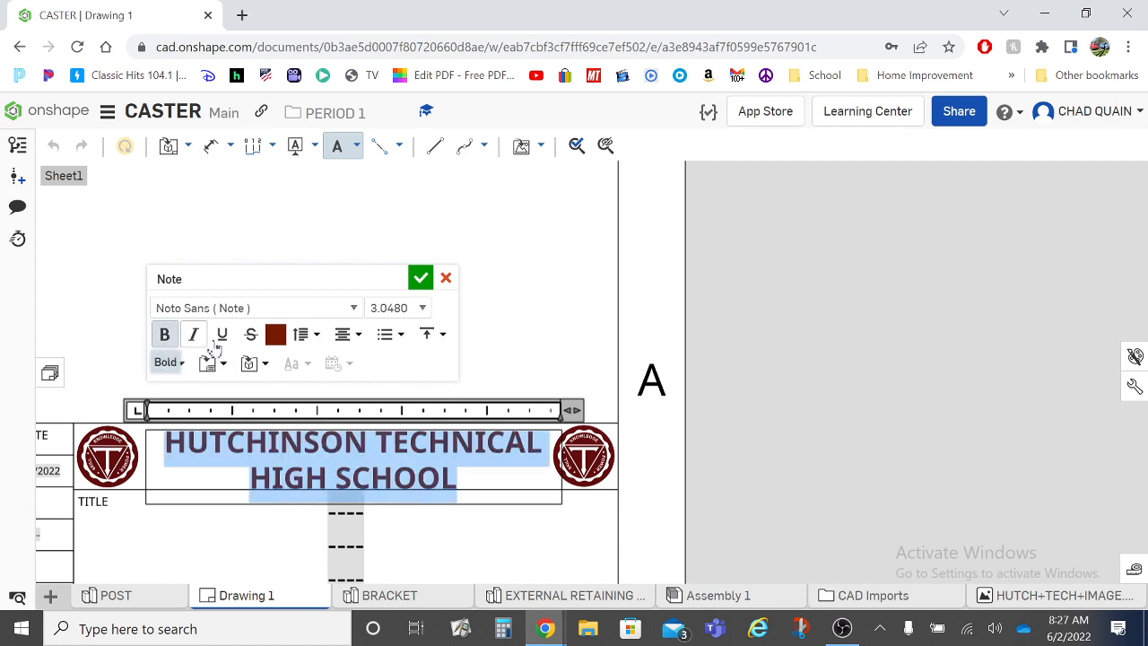
pyautogui.click(354, 309)
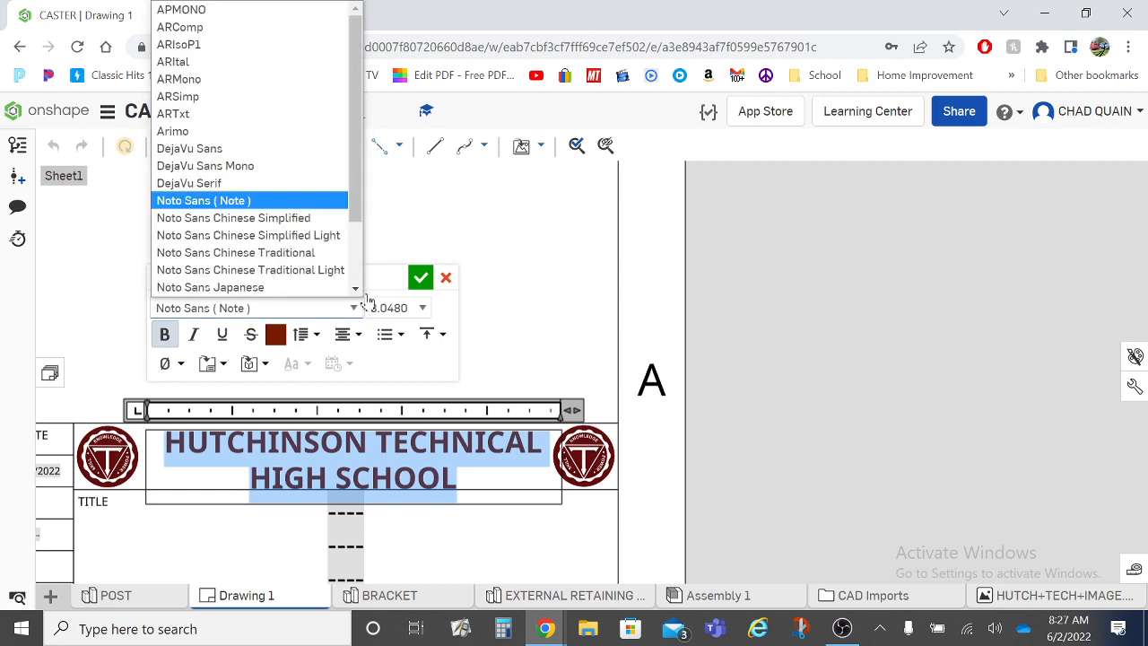
pyautogui.click(241, 36)
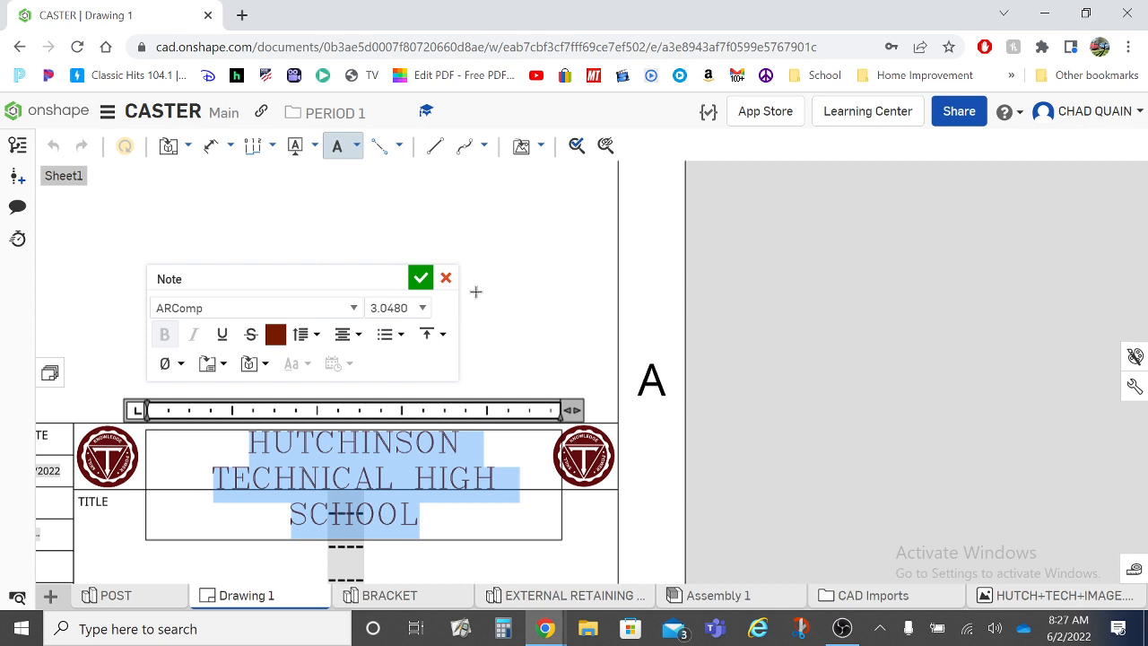
# - Set the school name's text height to 2.5 and finish the note
pyautogui.click(422, 308)
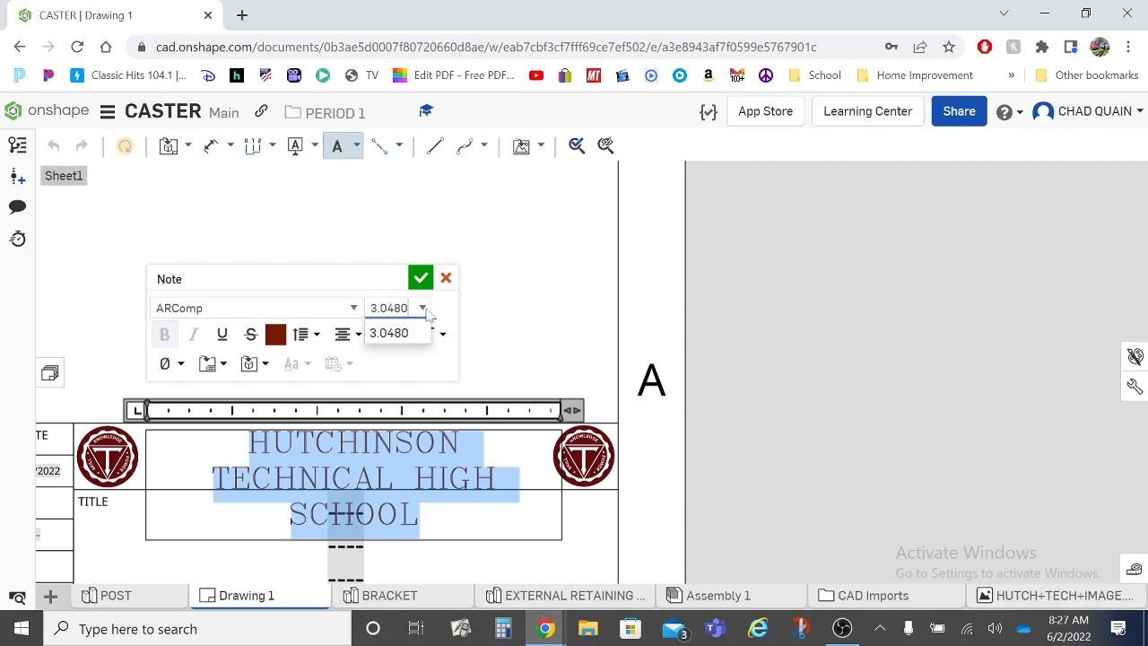
pyautogui.click(426, 309)
pyautogui.moveTo(410, 309); pyautogui.dragTo(332, 305)
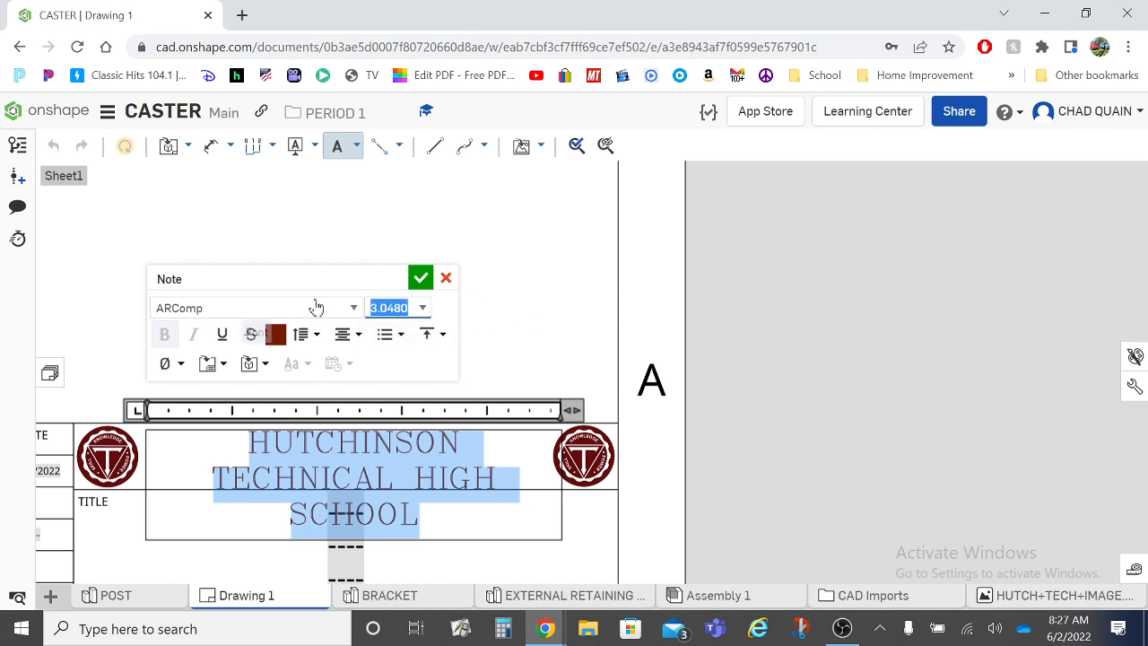
pyautogui.write('2.')
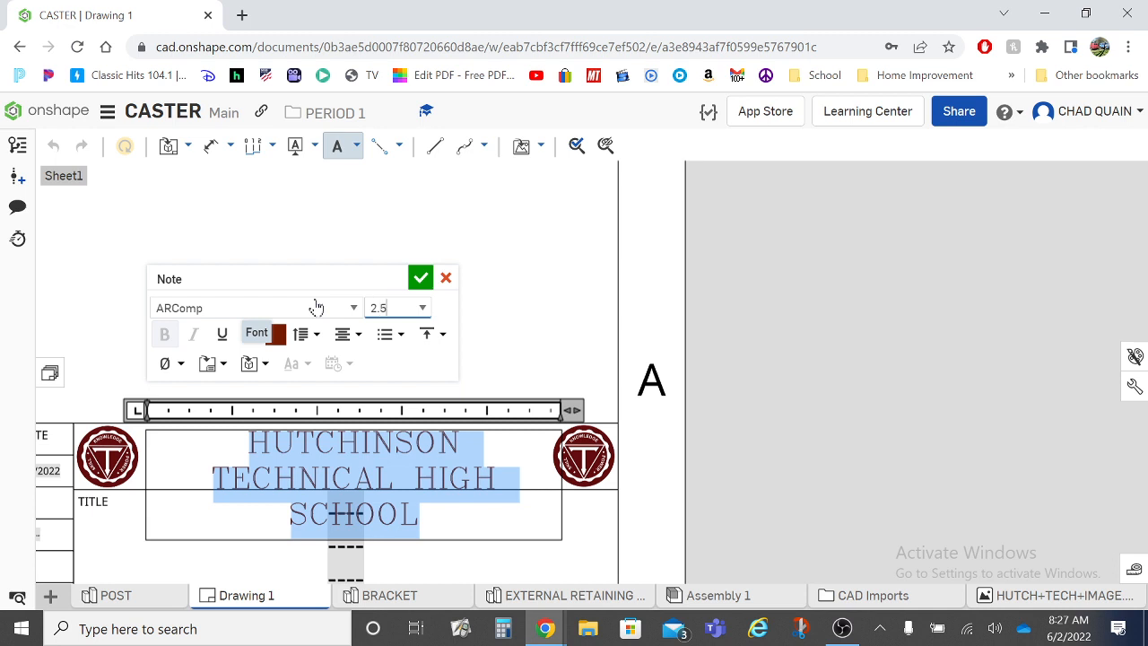
pyautogui.write('5')
pyautogui.press('Return')
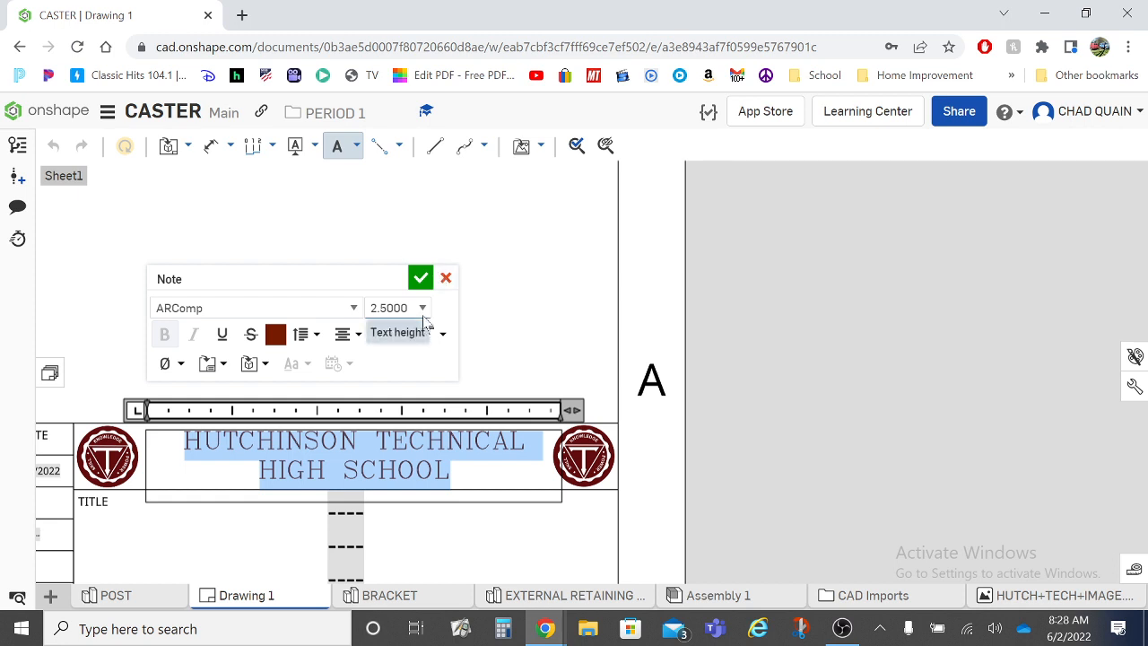
pyautogui.click(421, 279)
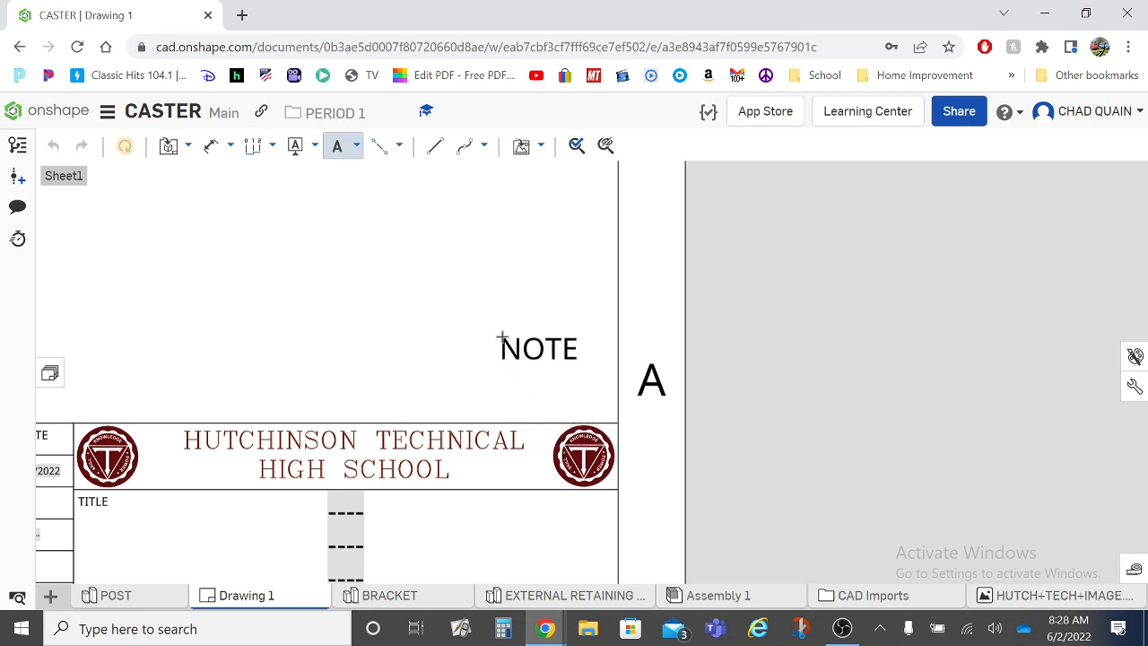
# - Leave the Note command and change the title block's sheet number to 1 of 6
pyautogui.click(617, 334)
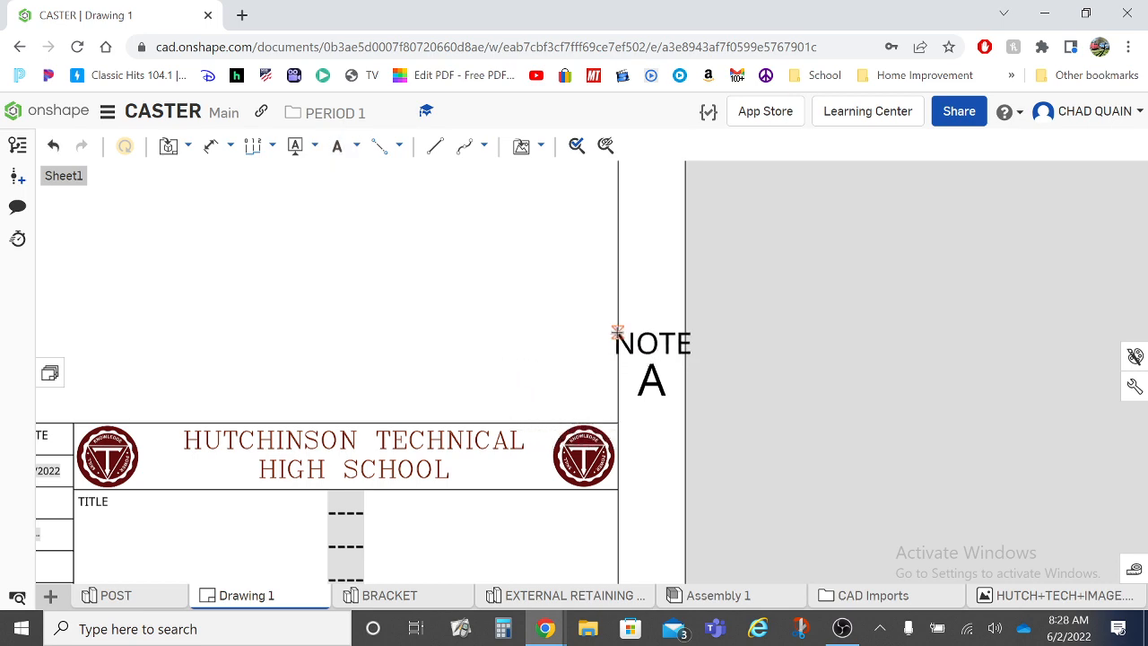
pyautogui.press('Escape')
pyautogui.scroll(-3, 533, 390)
pyautogui.scroll(4, 305, 511)
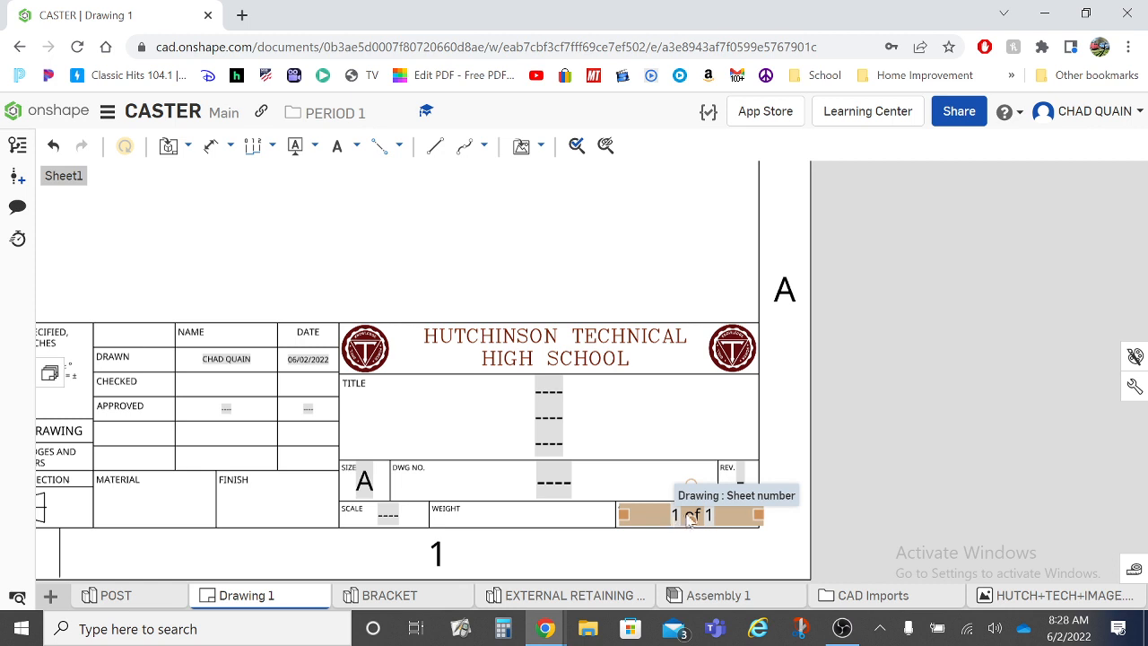
pyautogui.doubleClick(675, 518)
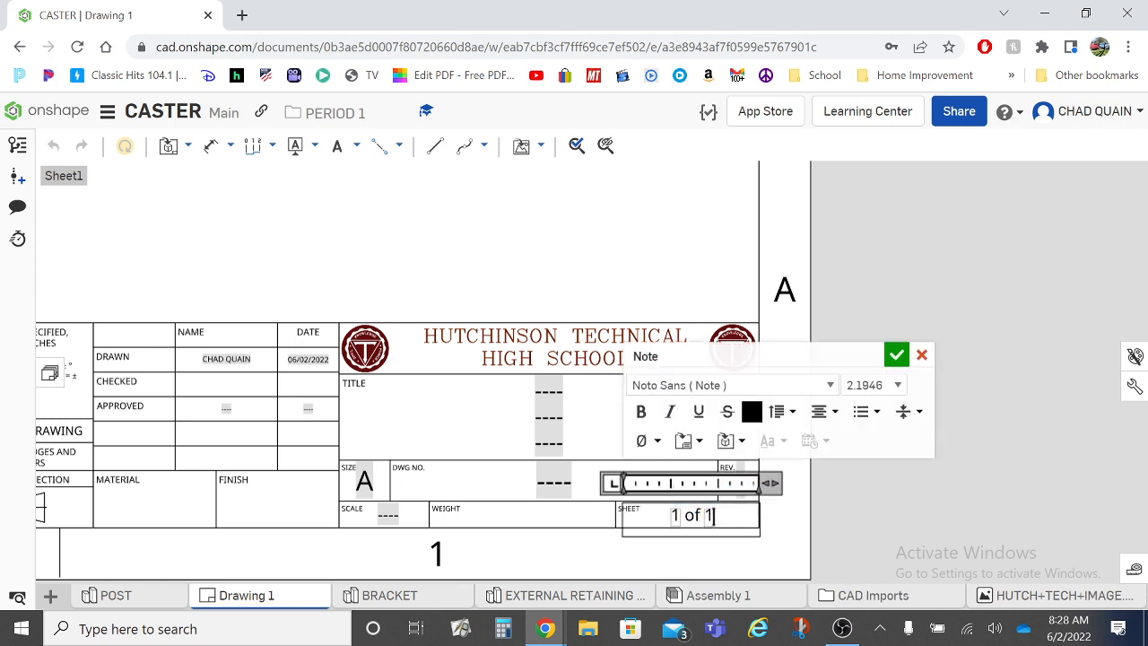
pyautogui.press('BackSpace')
pyautogui.write('6')
pyautogui.click(906, 357)
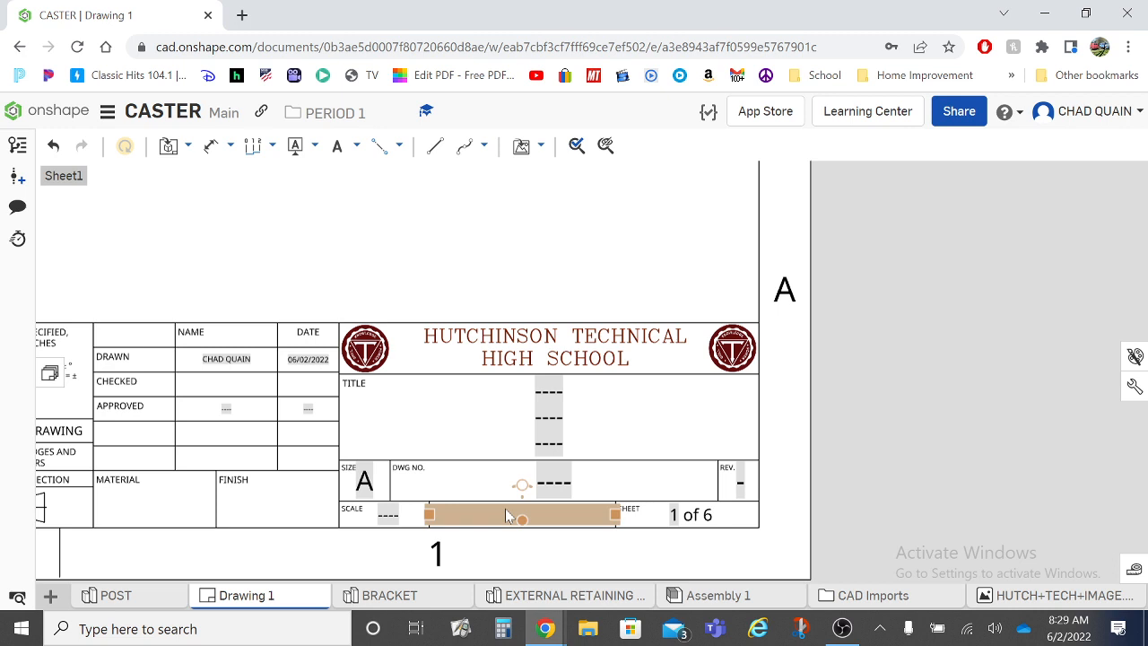
# - Switch to the POST part studio and check the mass properties of Part 1
pyautogui.click(125, 599)
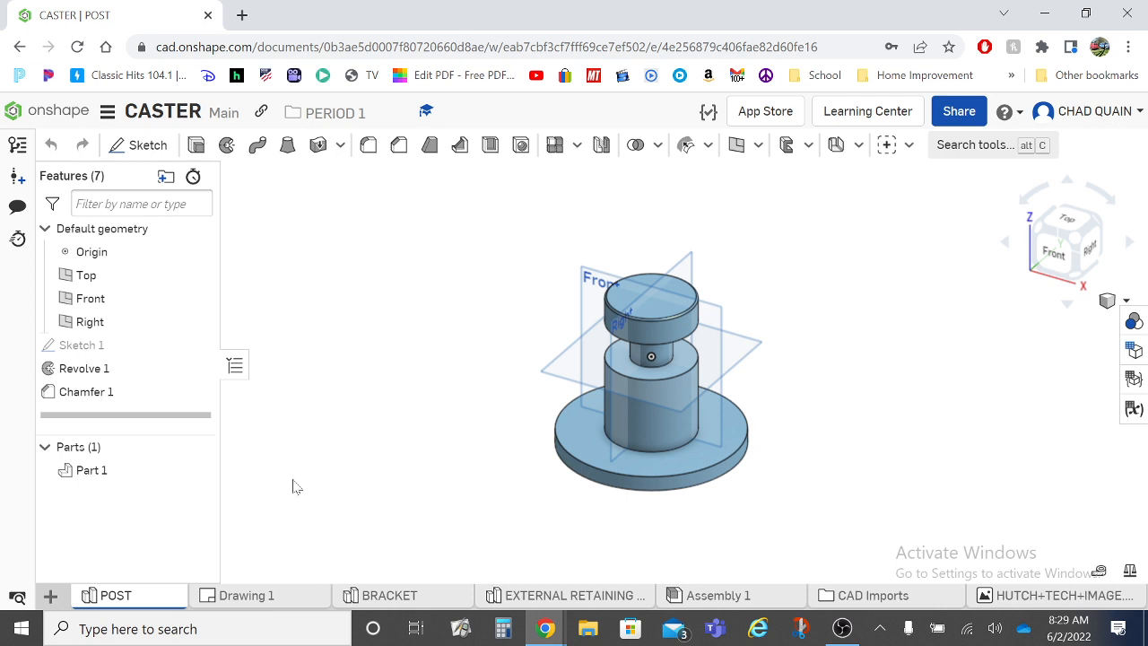
pyautogui.click(83, 478)
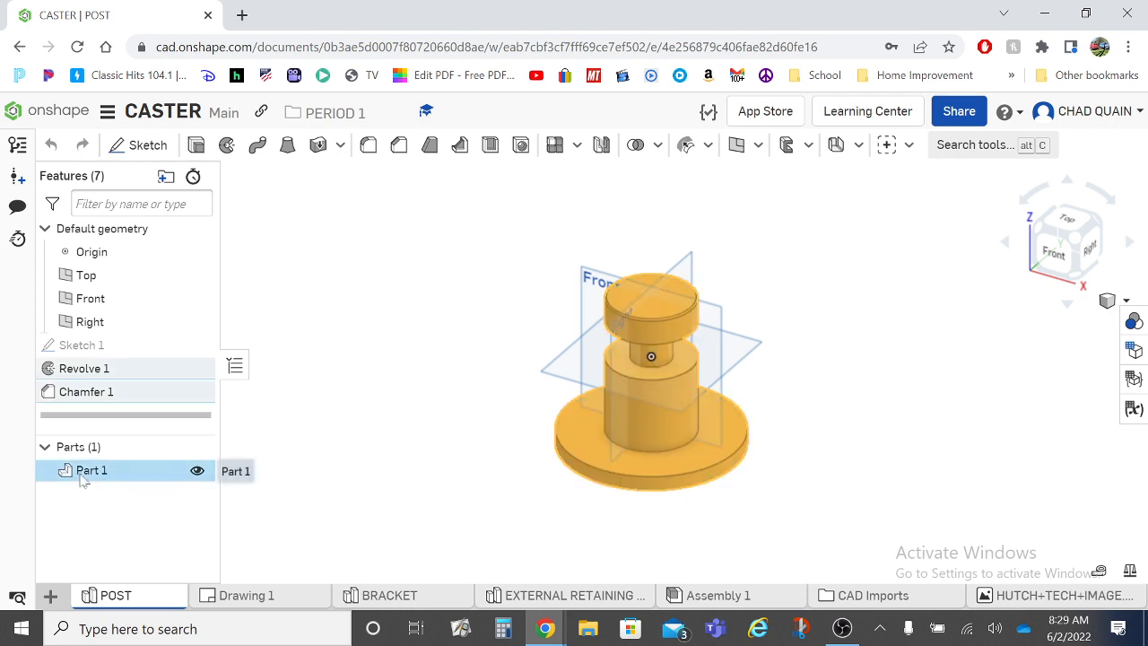
pyautogui.click(1130, 573)
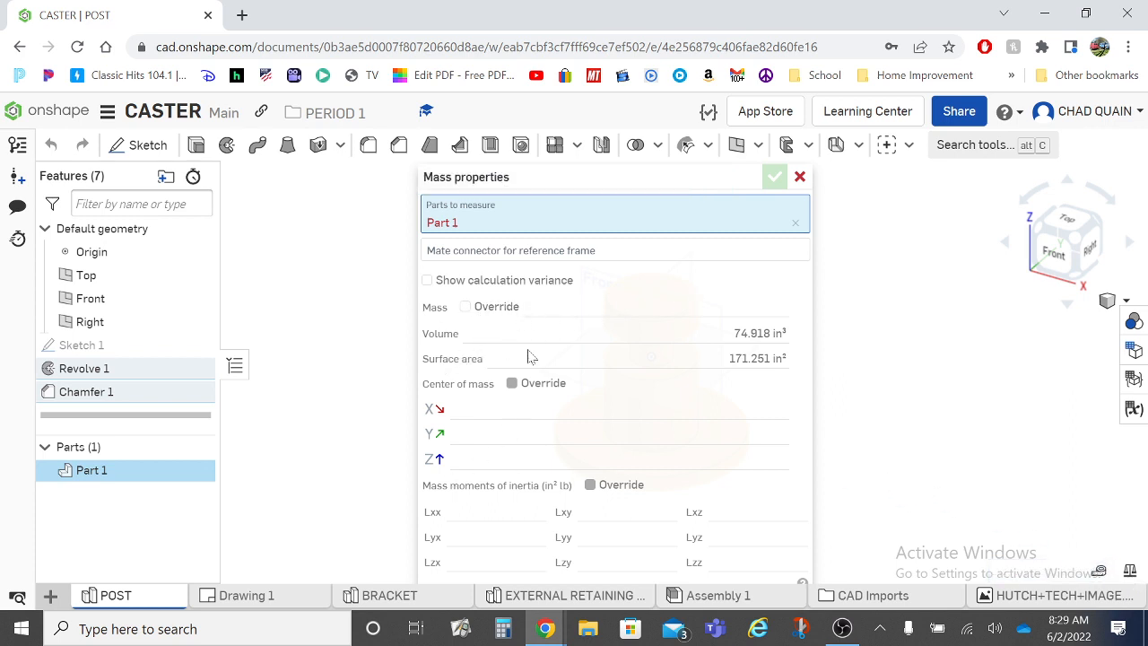
pyautogui.moveTo(601, 348)
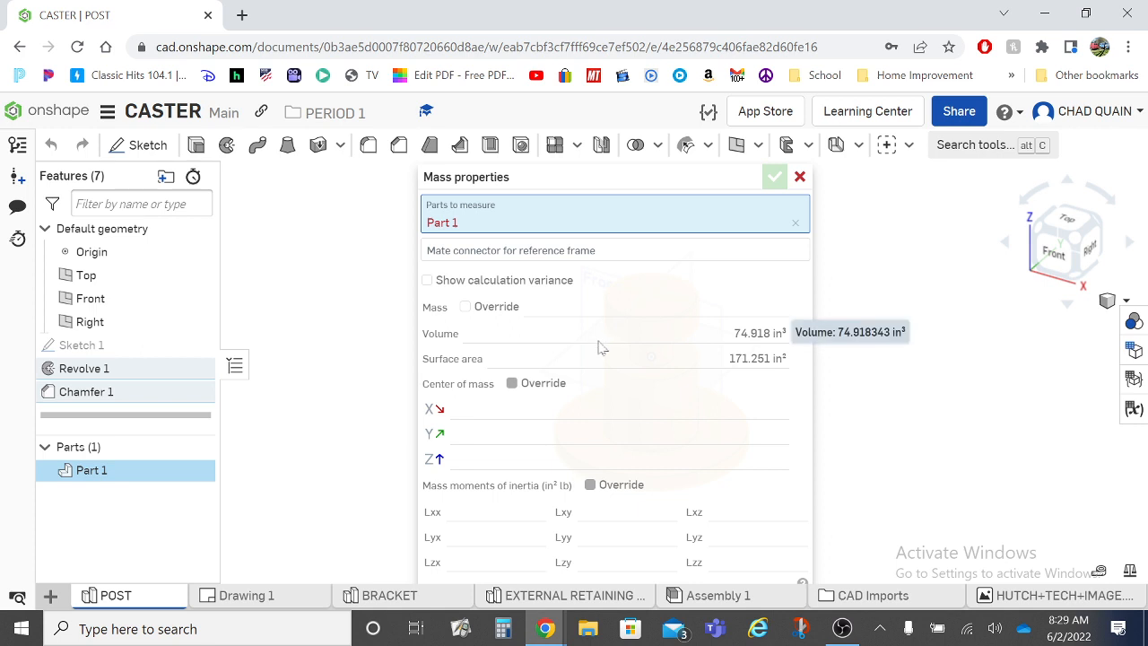
pyautogui.click(800, 177)
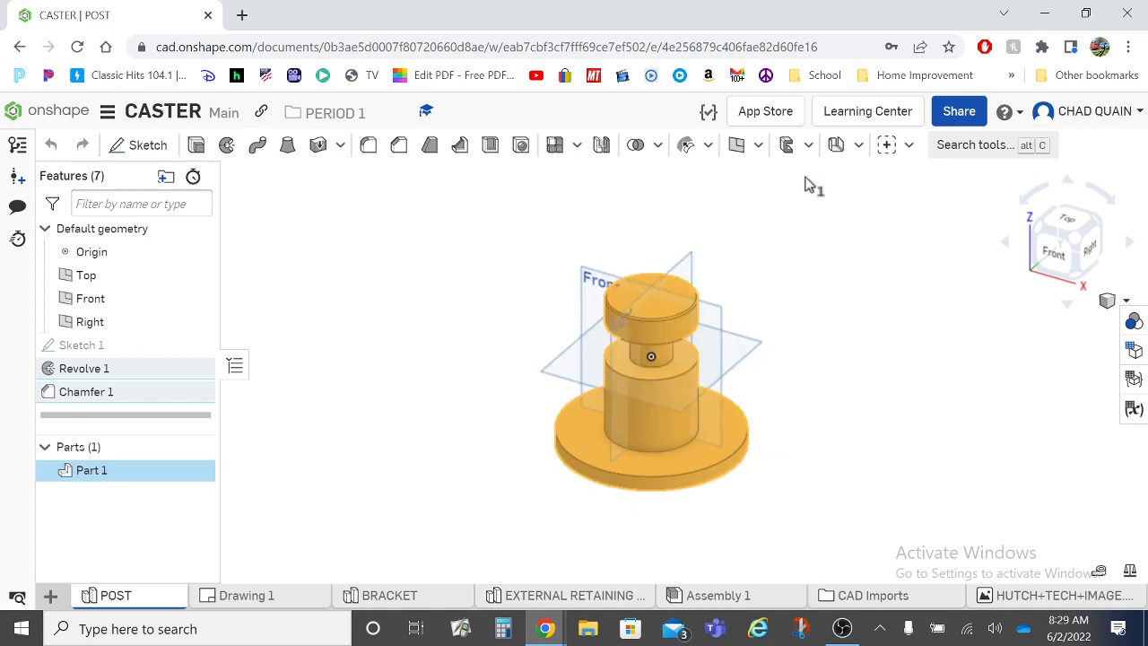
# - Open the material assignment for Part 1 with the Onshape Material Library's material search
pyautogui.rightClick(111, 472)
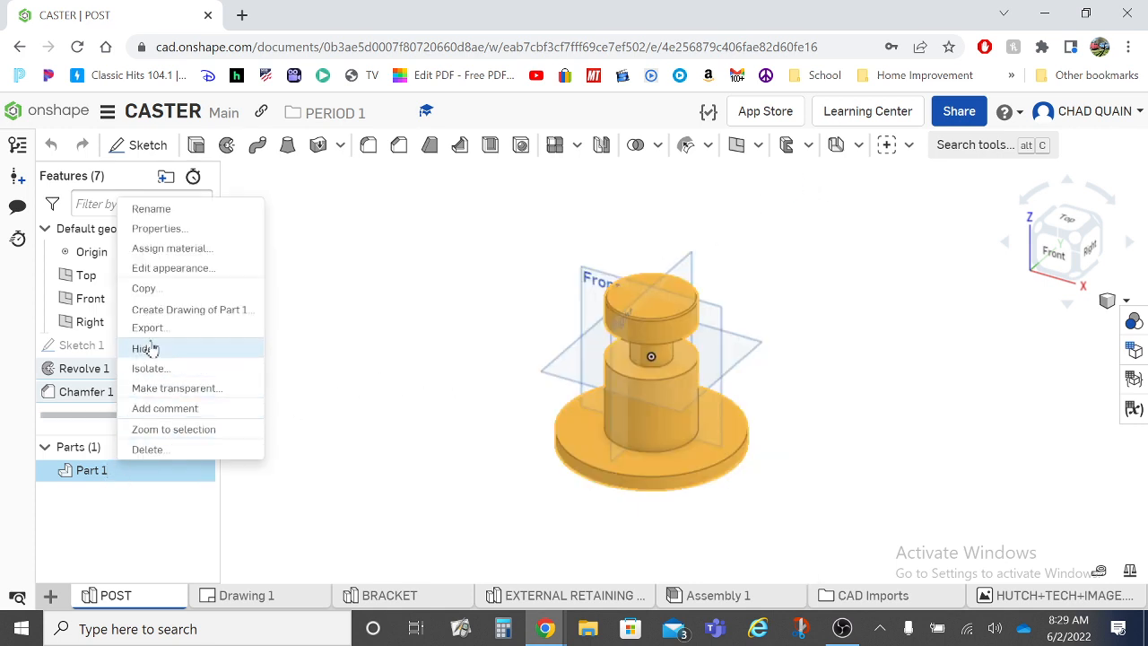
pyautogui.click(189, 248)
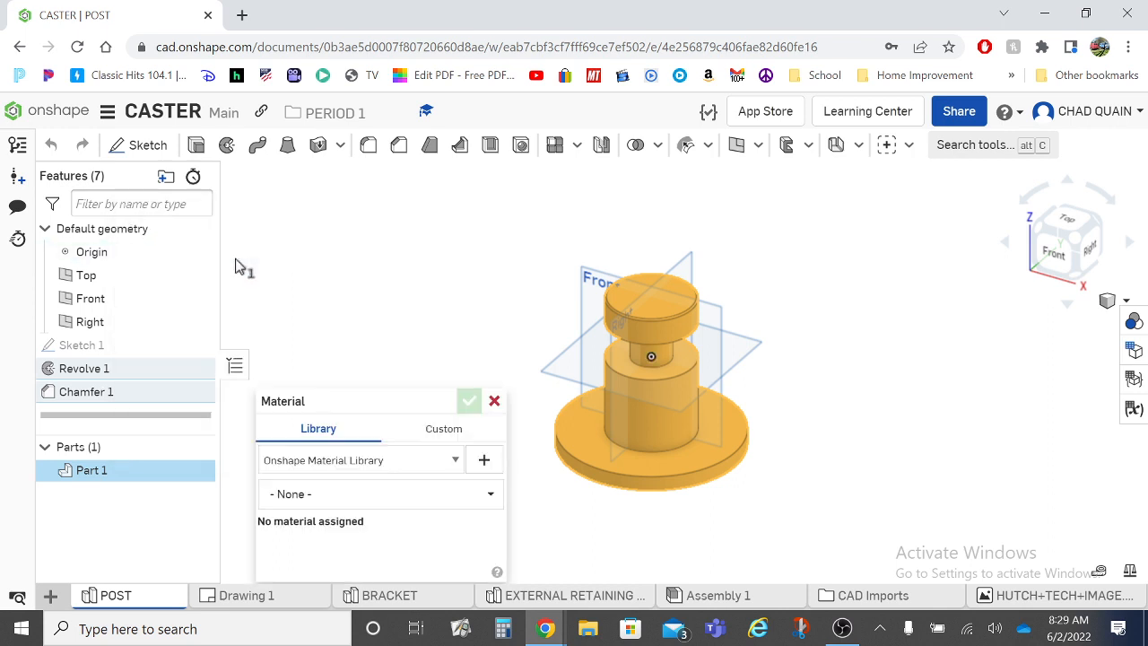
pyautogui.click(334, 498)
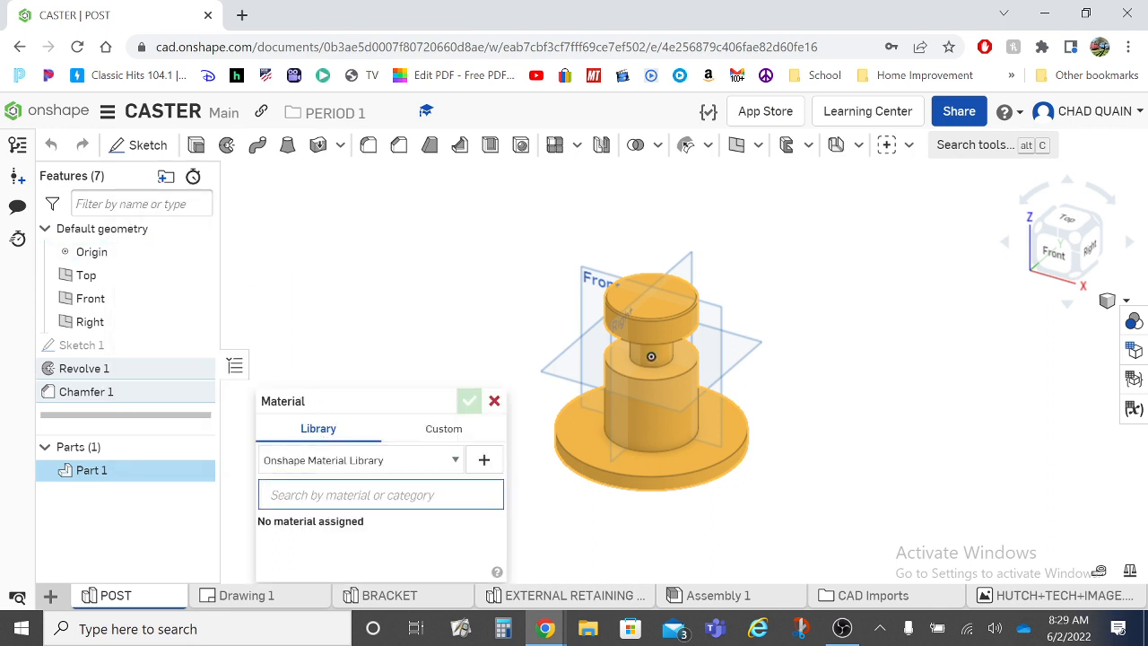
pyautogui.scroll(-5, 410, 404)
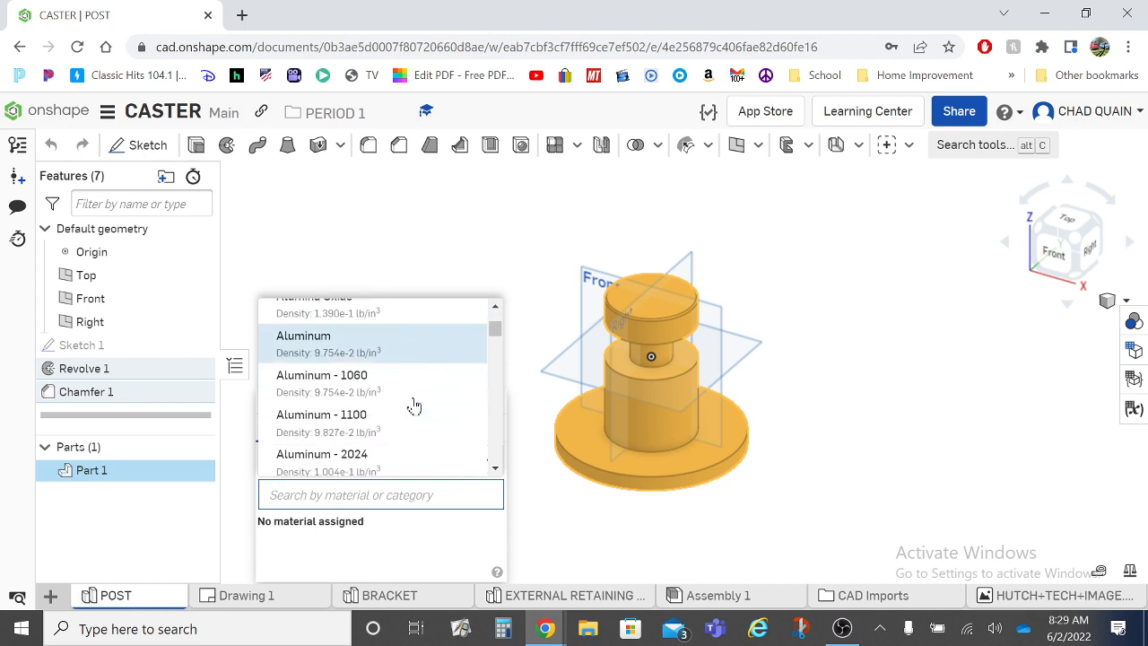
pyautogui.scroll(-5, 413, 407)
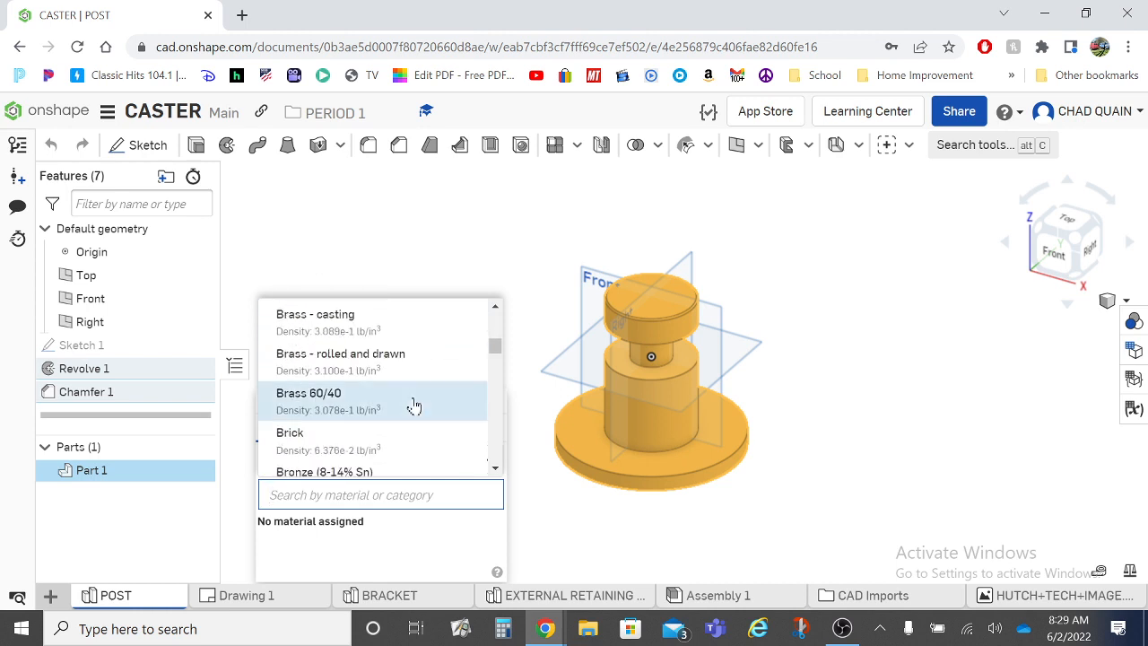
pyautogui.write('CAST')
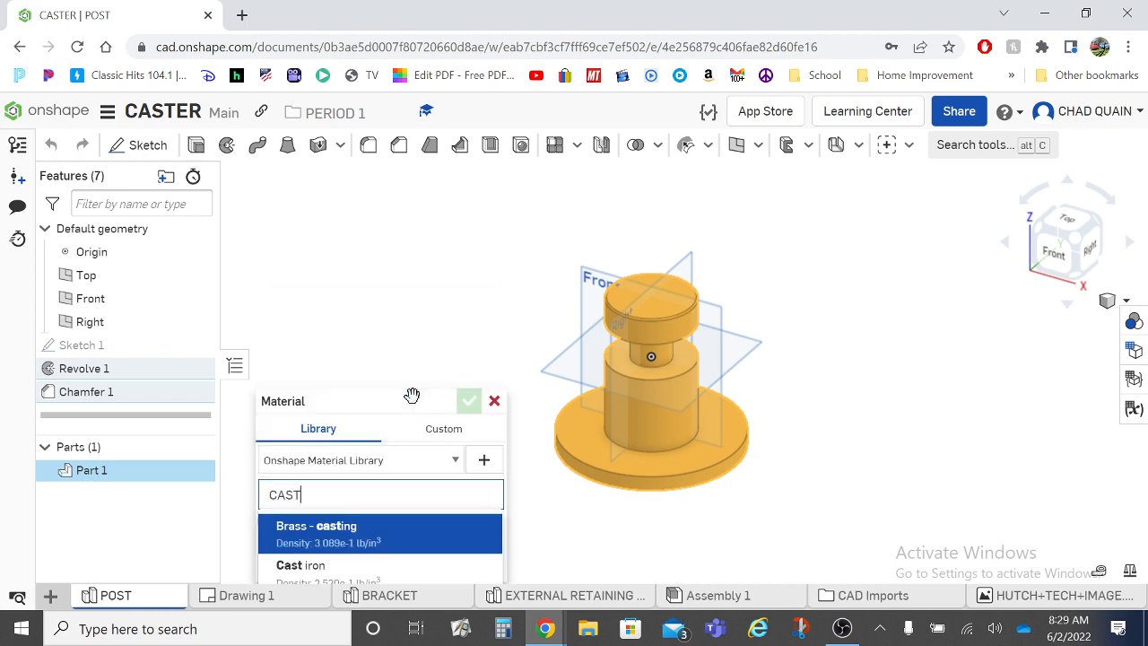
pyautogui.press('BackSpace')
pyautogui.press('BackSpace')
pyautogui.press('BackSpace')
pyautogui.press('BackSpace')
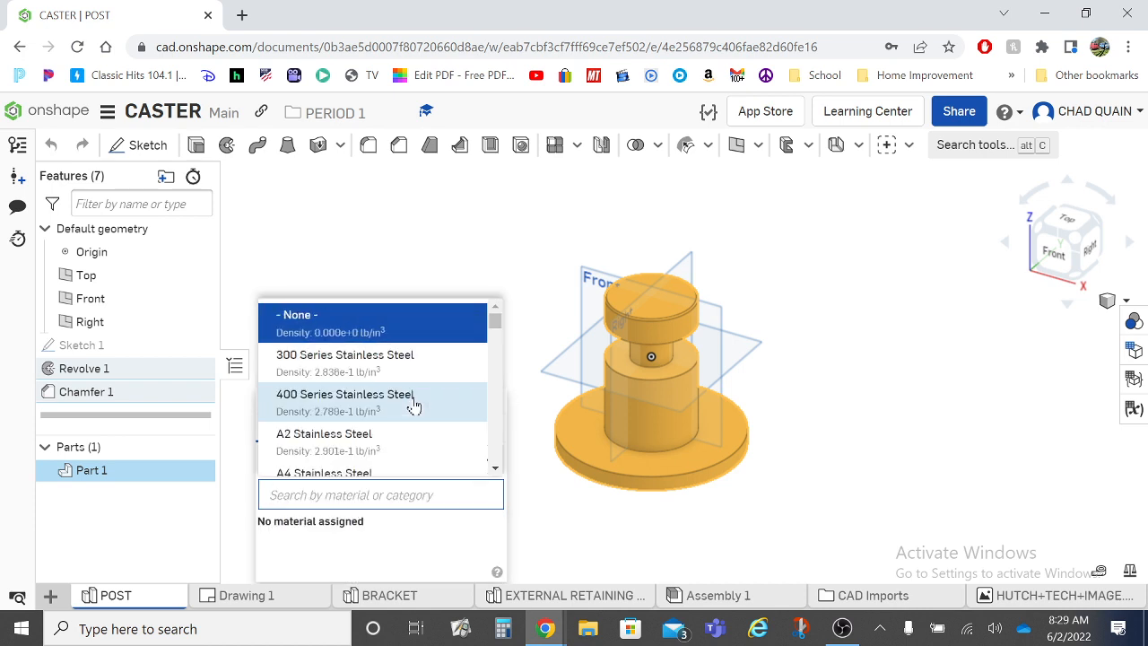
# - Search the library for STEEL and assign Carbon Steel to Part 1
pyautogui.write('STEEL')
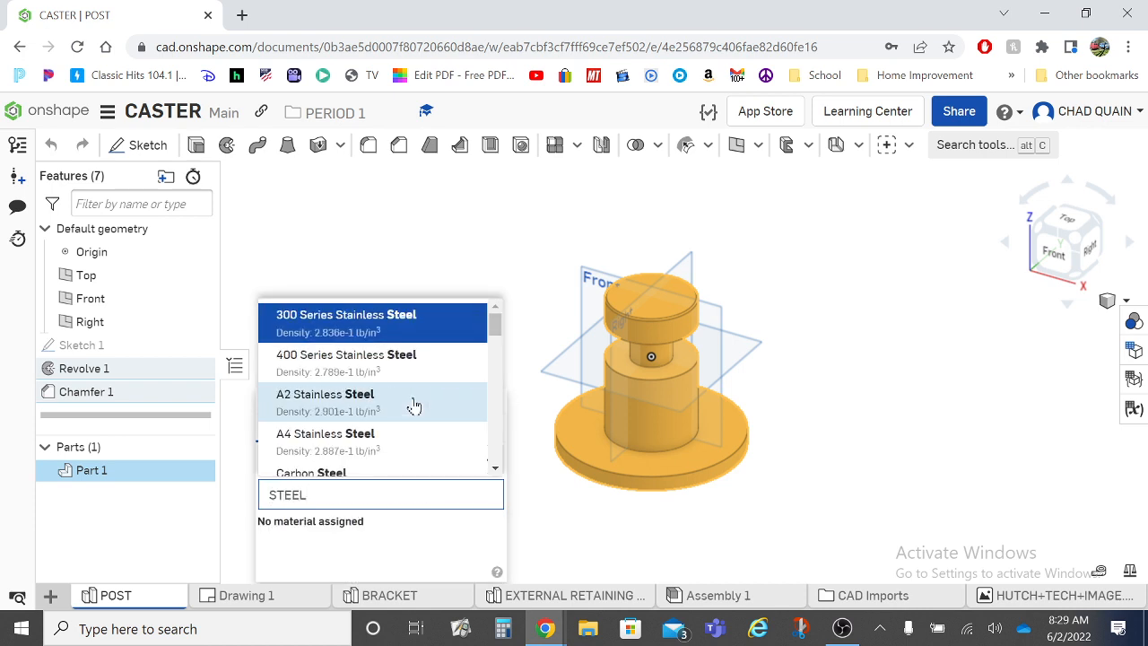
pyautogui.click(351, 473)
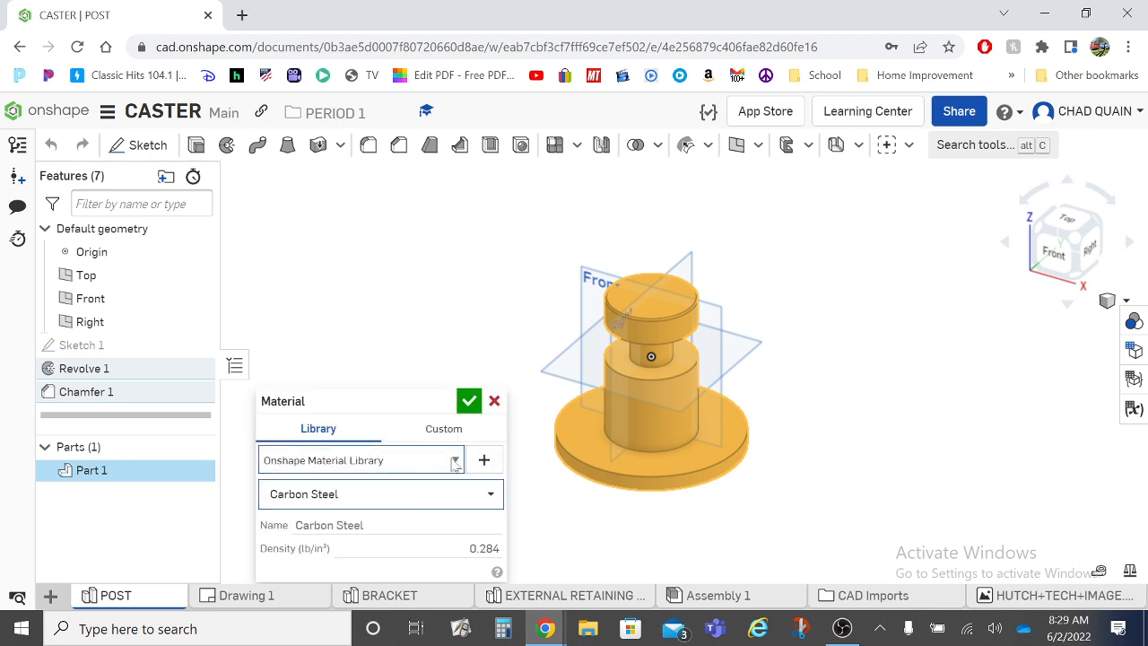
pyautogui.click(466, 402)
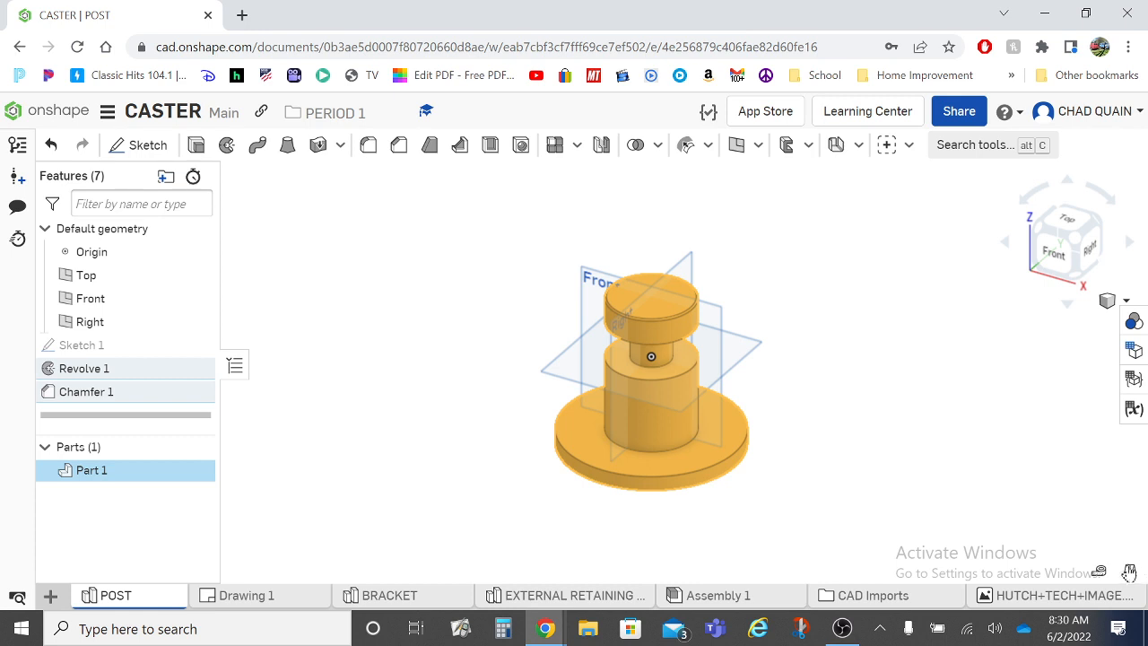
# - Inspect the mass properties of the carbon steel post and select its mass value
pyautogui.click(1129, 572)
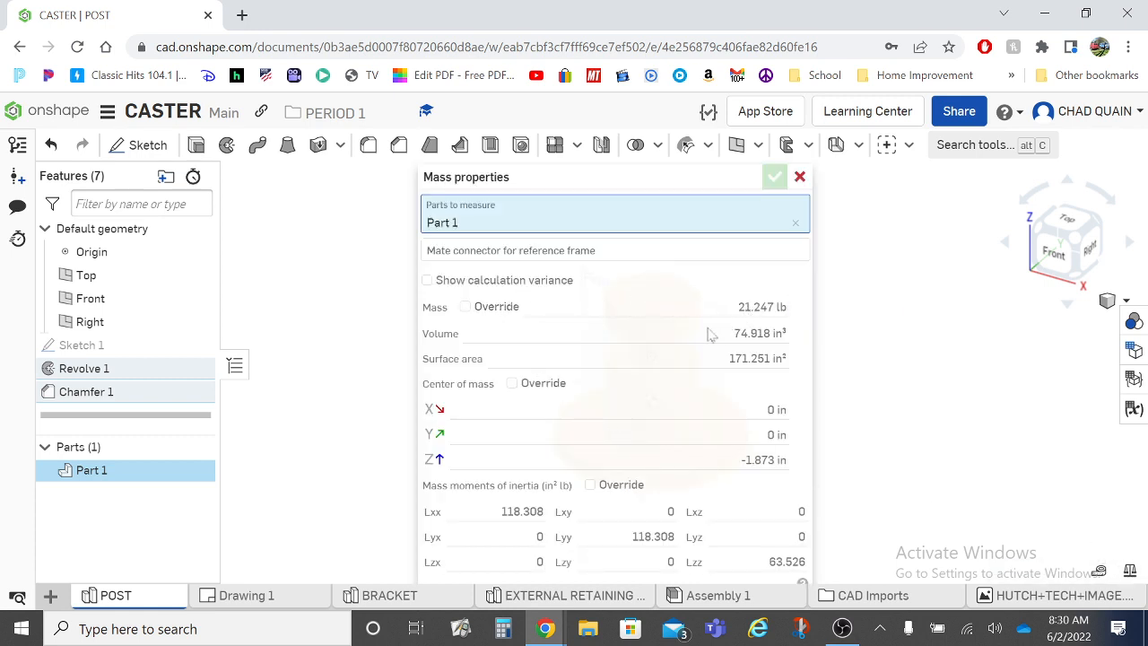
pyautogui.moveTo(700, 336)
pyautogui.moveTo(744, 308)
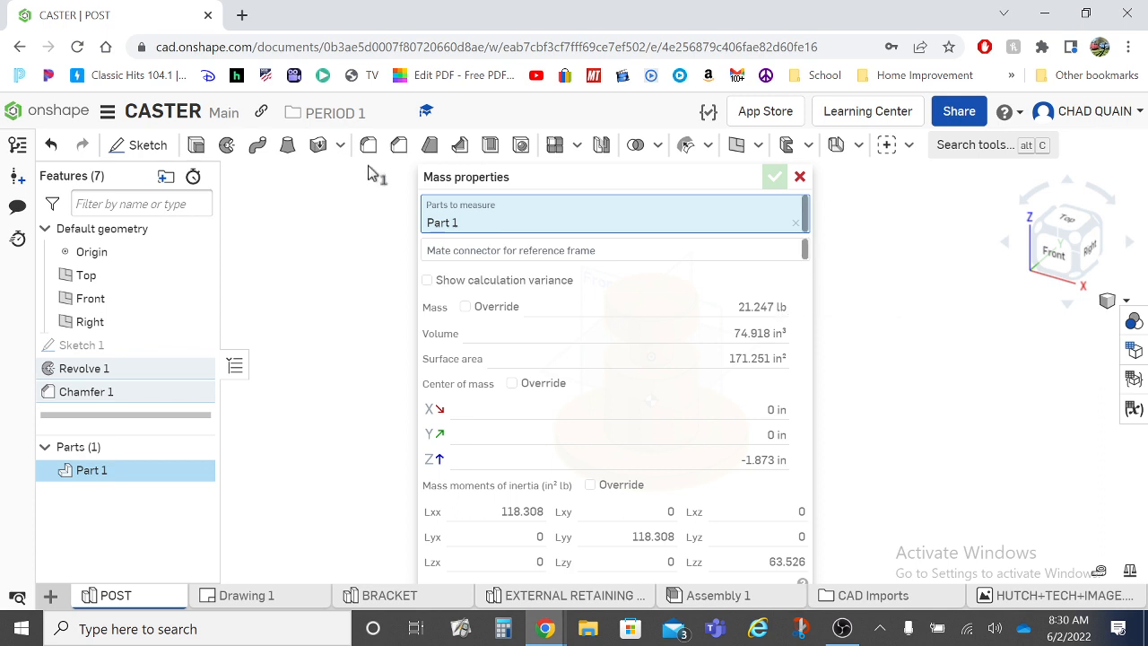
pyautogui.click(107, 113)
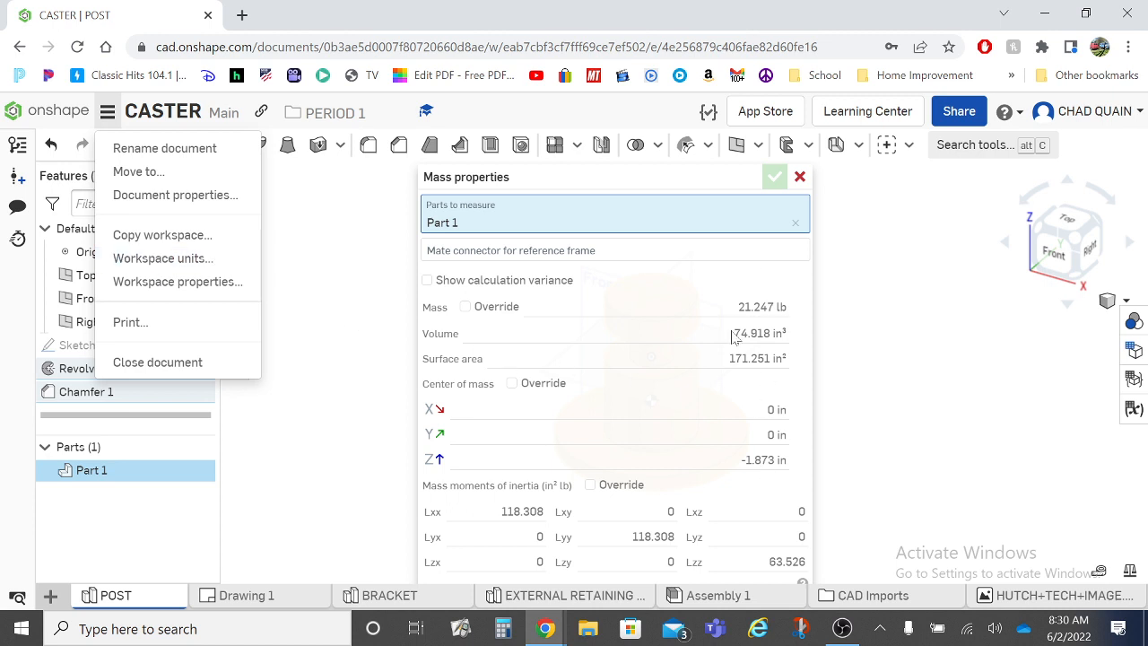
pyautogui.moveTo(737, 309); pyautogui.dragTo(803, 314)
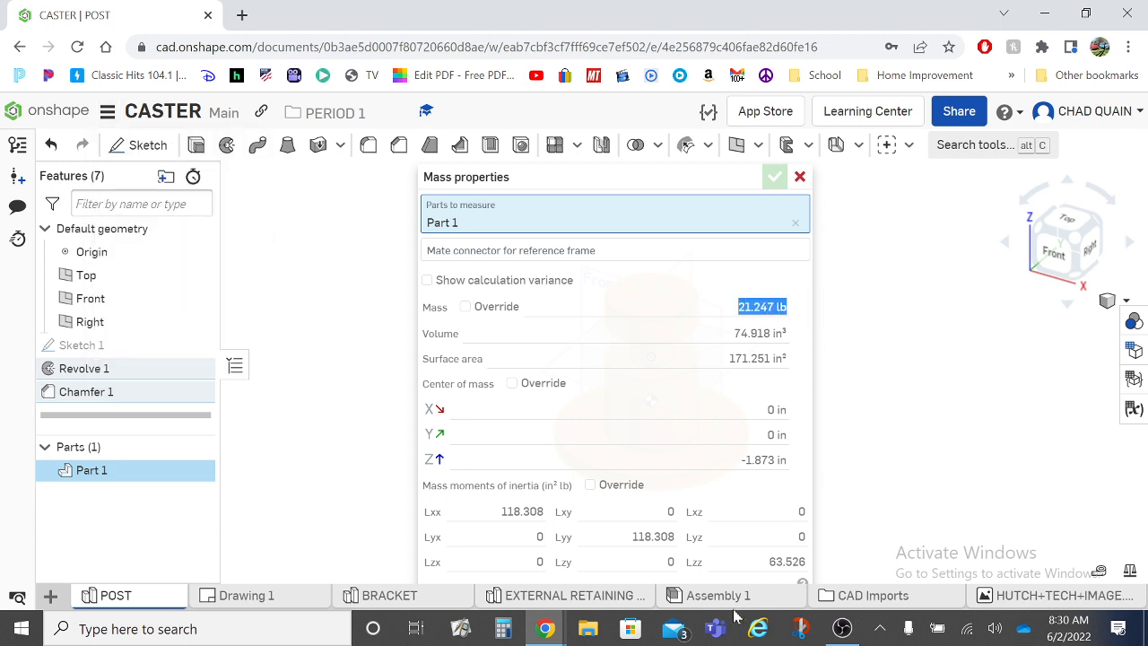
pyautogui.moveTo(754, 310)
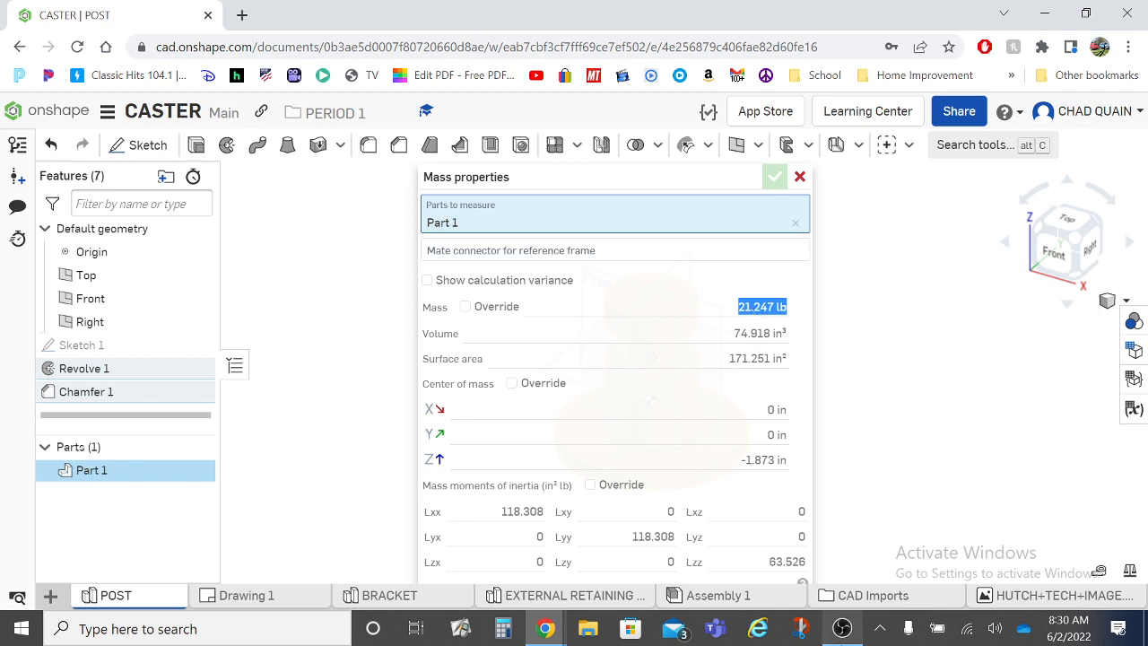
# - Return to Drawing 1 and enter 21.247 lb in the title block's WEIGHT field
pyautogui.click(243, 596)
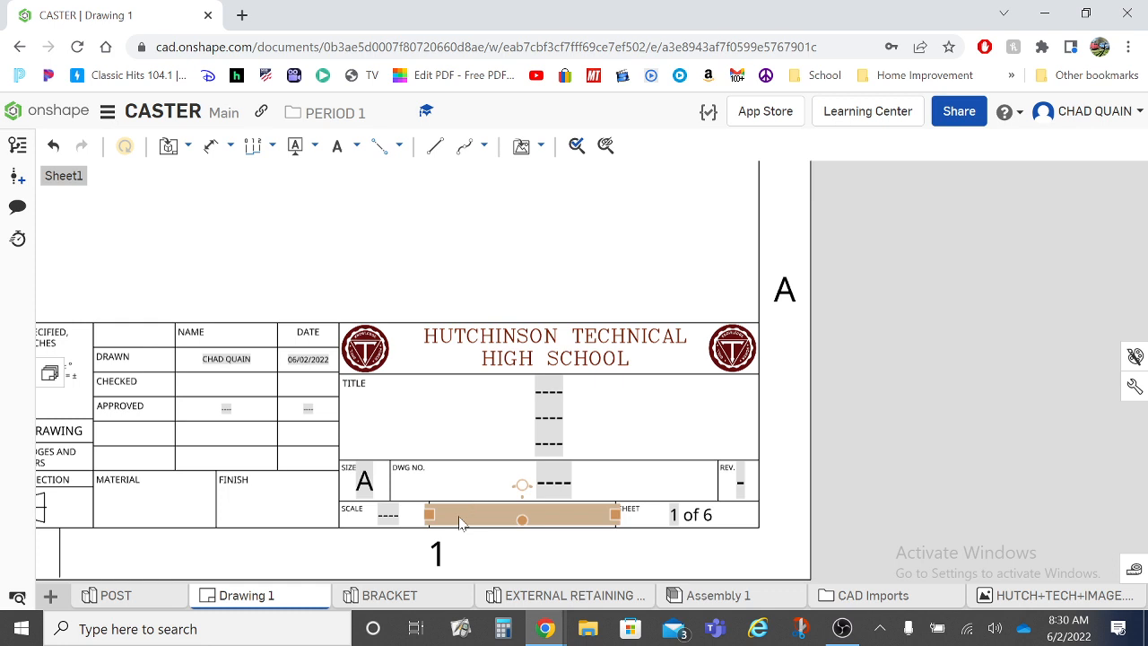
pyautogui.doubleClick(460, 522)
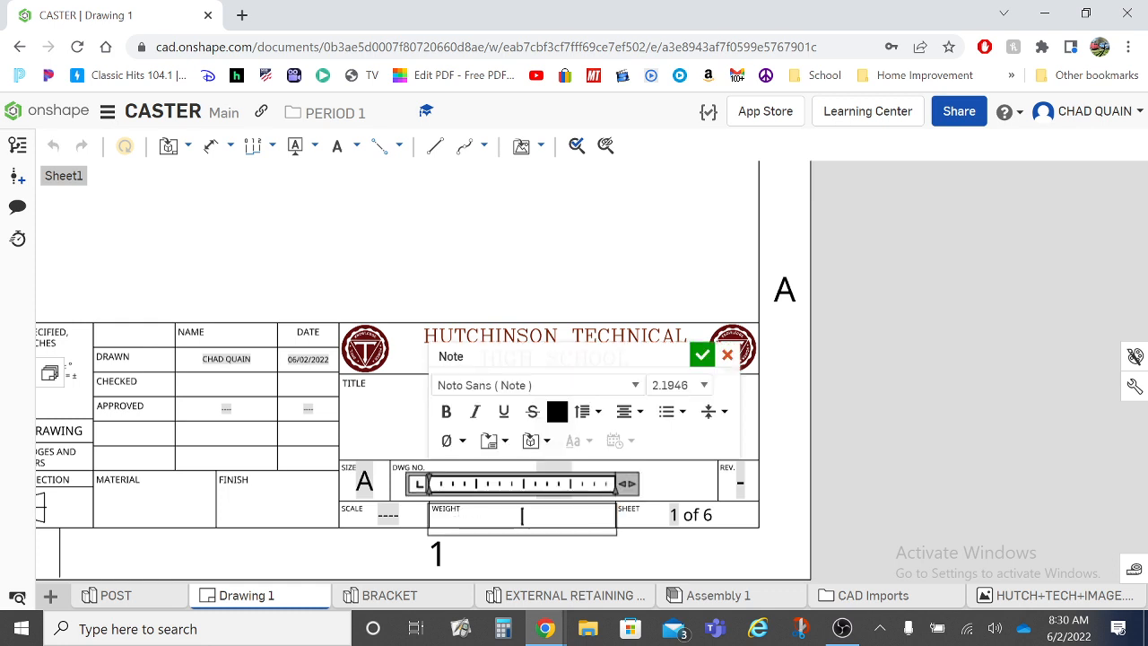
pyautogui.write('21.247 lb')
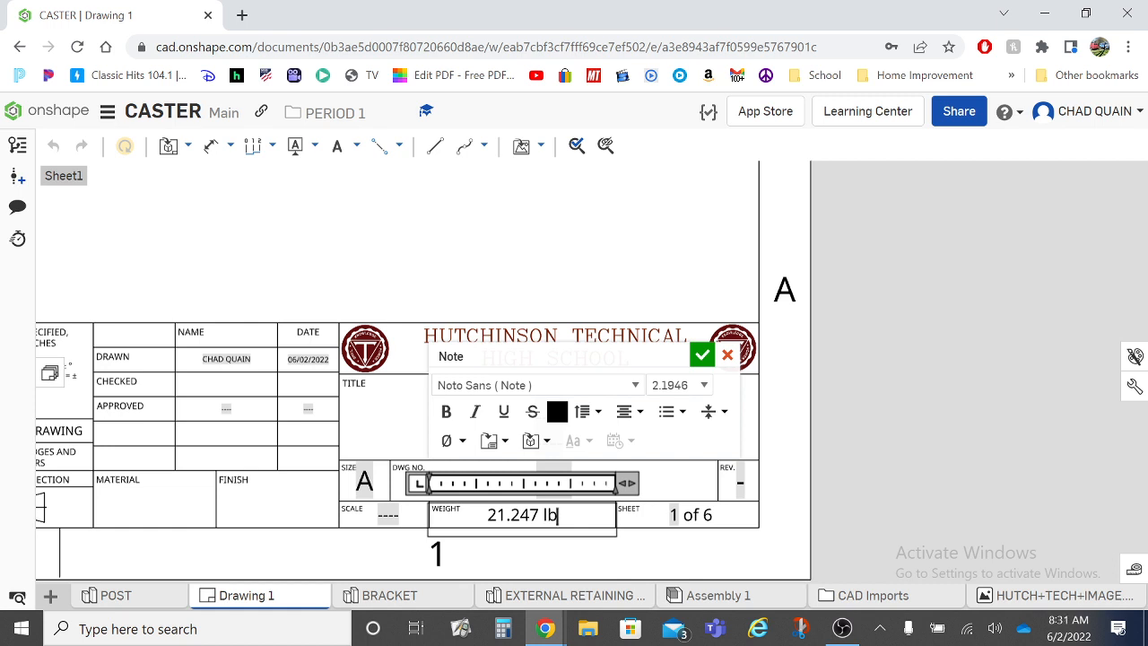
pyautogui.moveTo(539, 515); pyautogui.dragTo(562, 515)
pyautogui.click(702, 356)
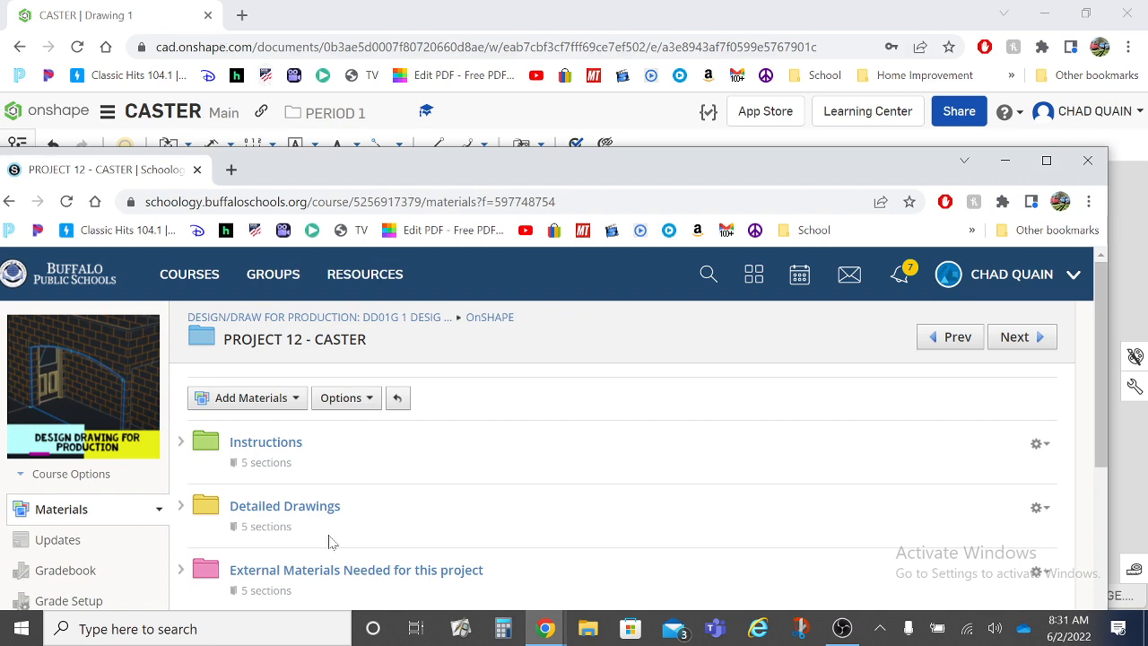
# - Open 2 - BRACKET.PDF from the Detailed Drawings folder in Schoology and examine its title block and dimensioned views
pyautogui.click(323, 508)
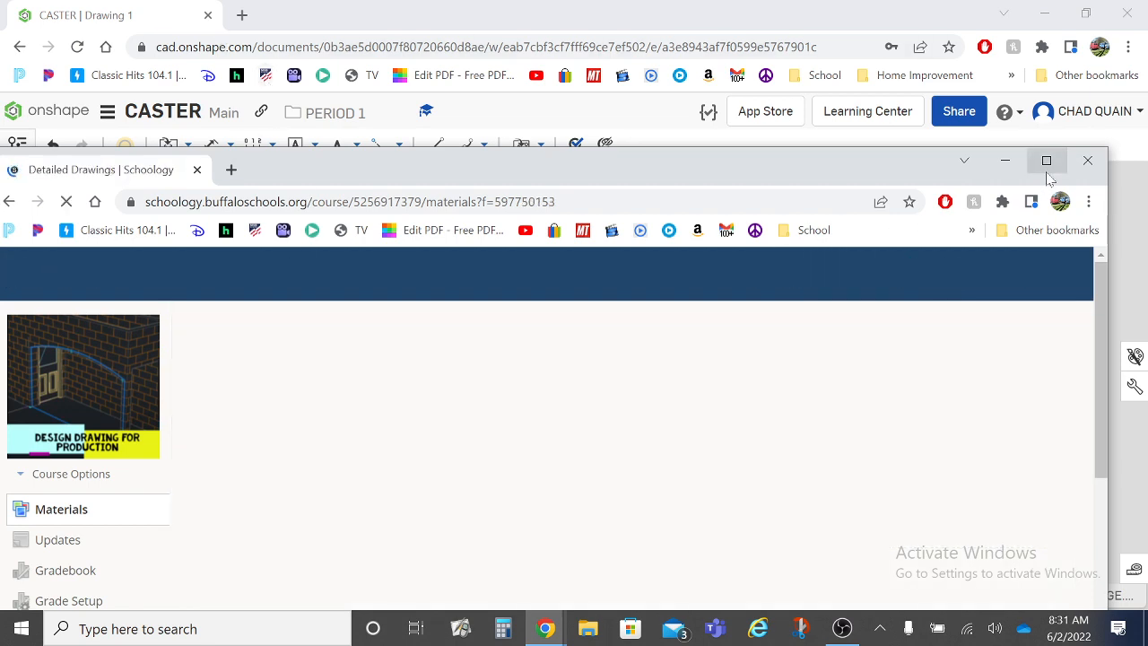
pyautogui.click(1046, 159)
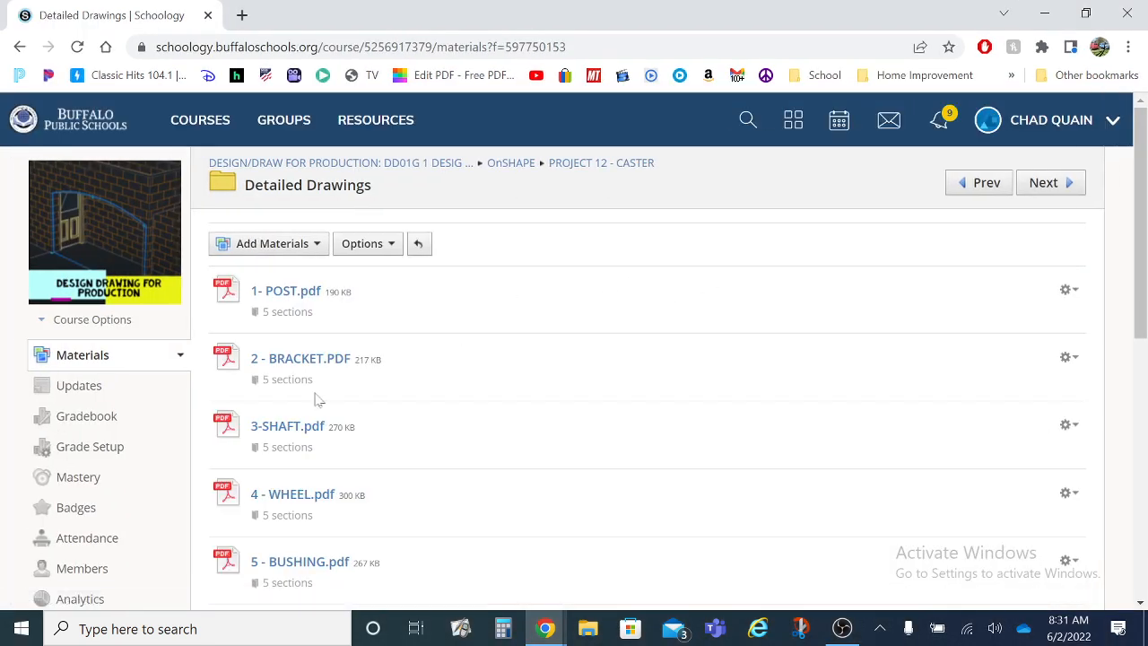
pyautogui.click(322, 368)
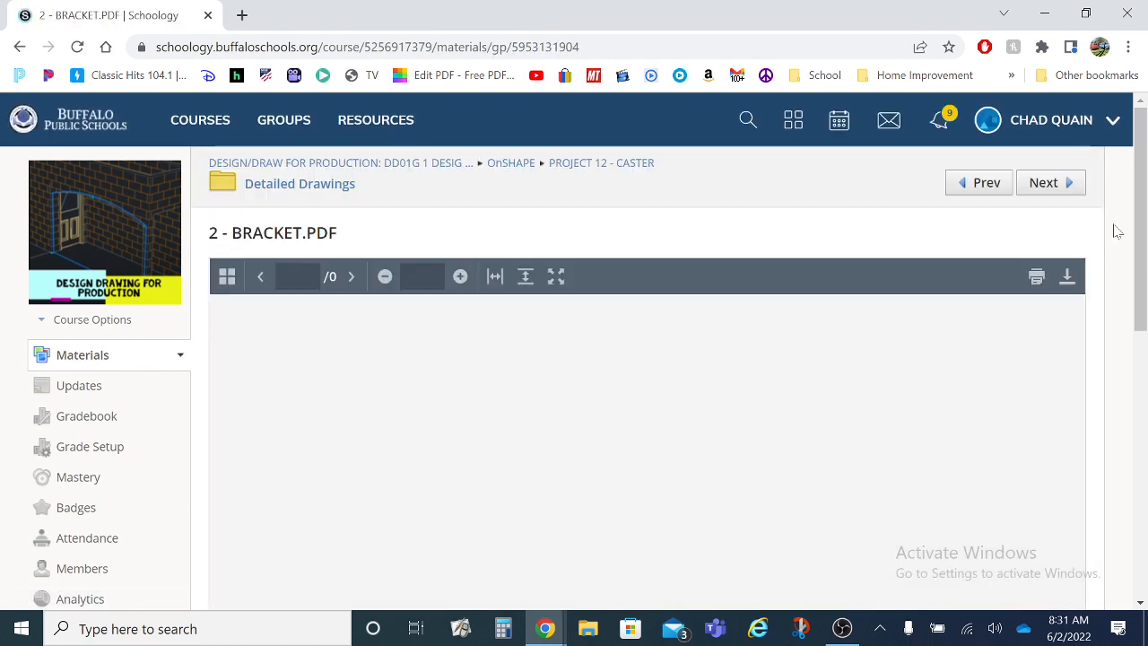
pyautogui.moveTo(1142, 226); pyautogui.dragTo(1142, 293)
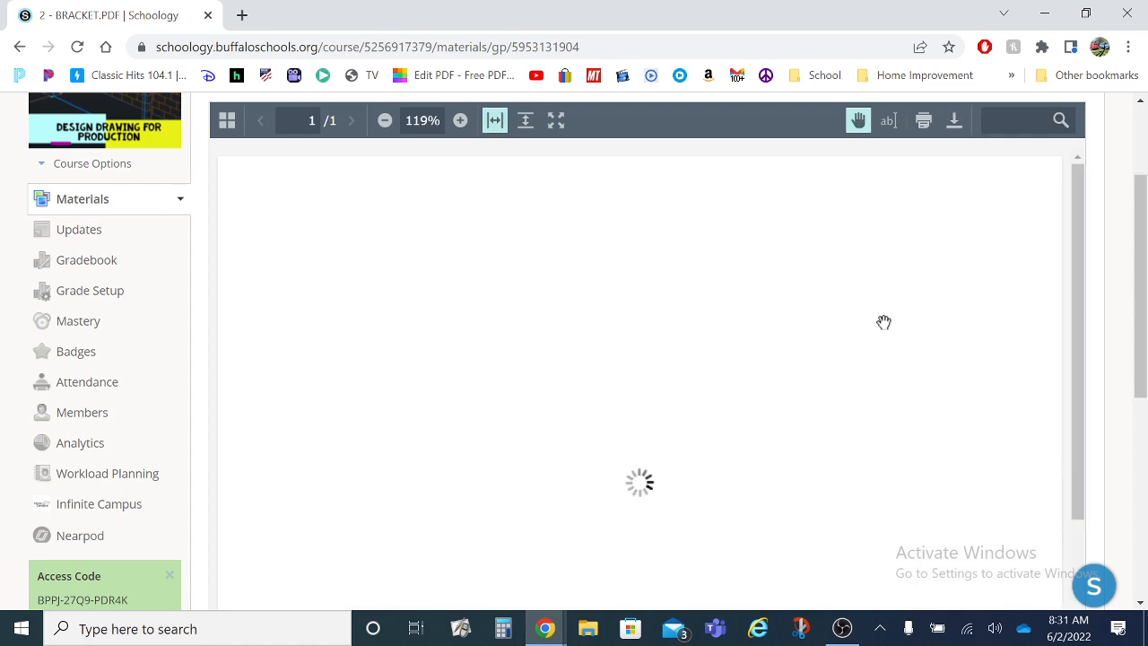
pyautogui.scroll(-4, 648, 398)
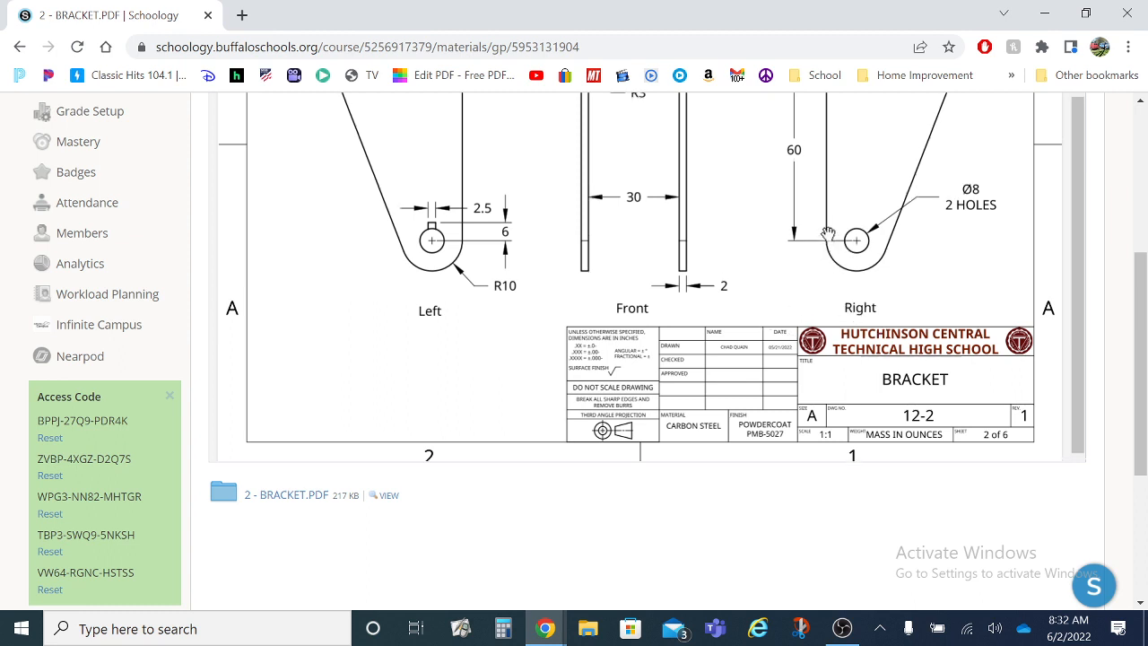
pyautogui.scroll(3, 807, 256)
pyautogui.scroll(-1, 758, 242)
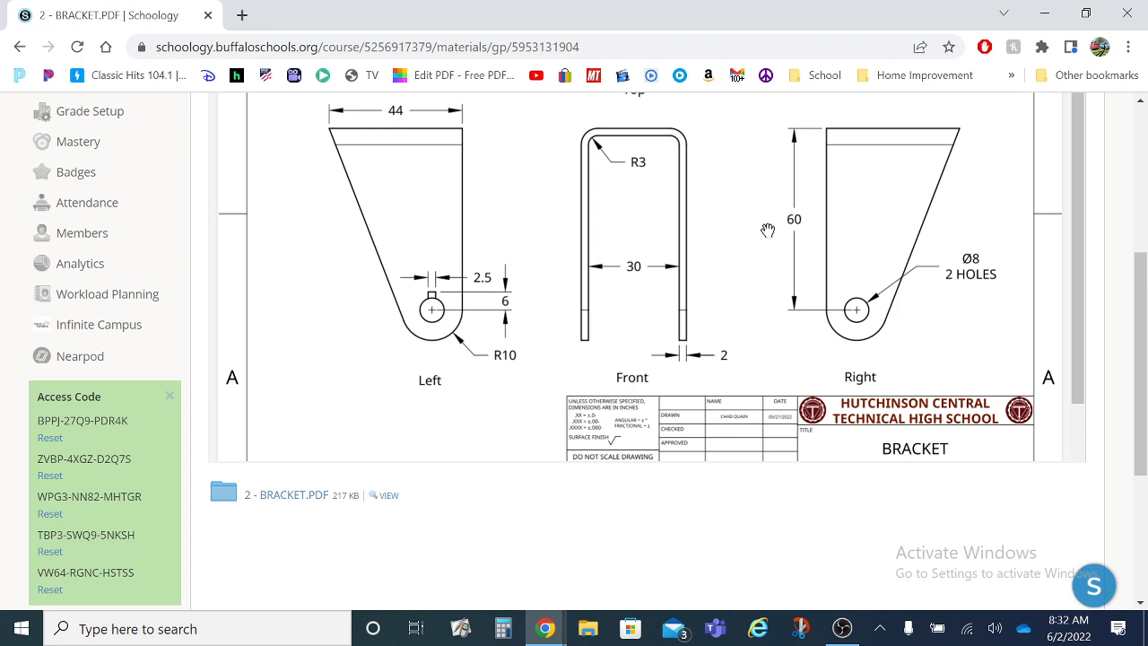
pyautogui.scroll(-1, 767, 230)
pyautogui.scroll(2, 765, 228)
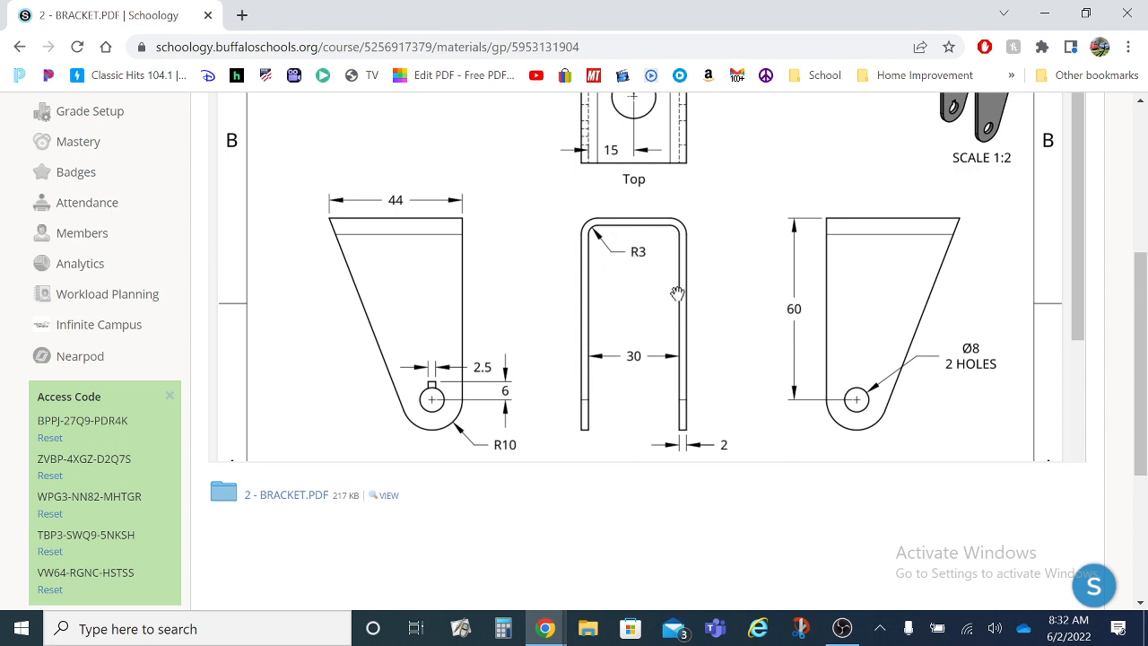
# - Switch to the CASTER Drawing 1 sheet and insert a front view of Part 1 from BRACKET in the sheet's left half
pyautogui.scroll(-2, 680, 298)
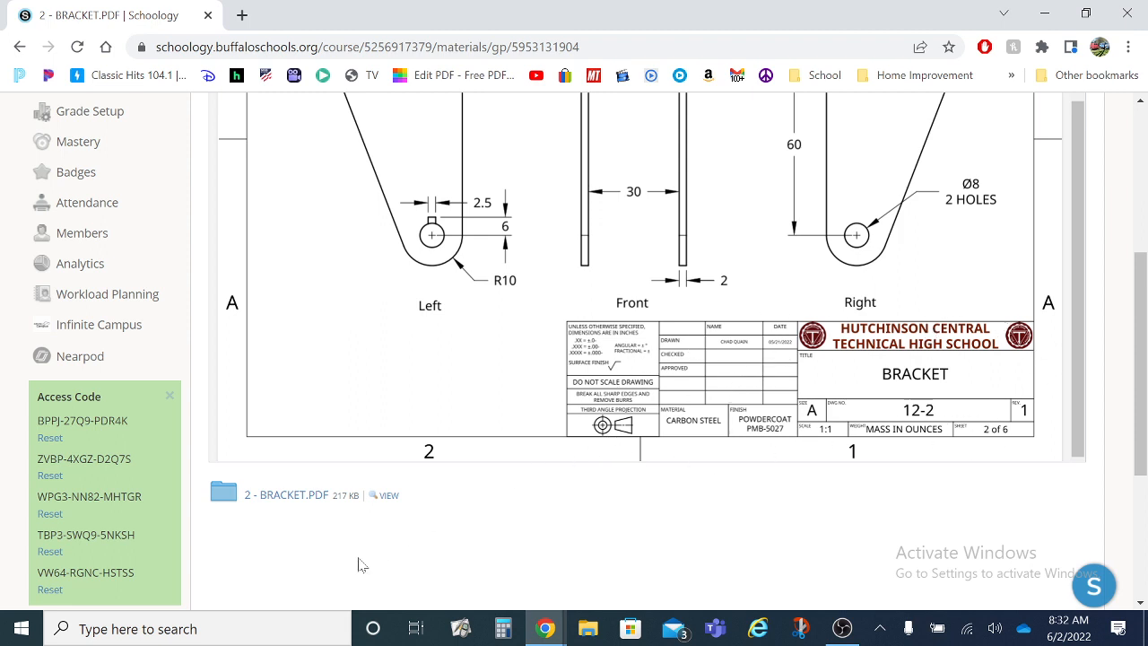
pyautogui.hotkey('alt', 'Tab')
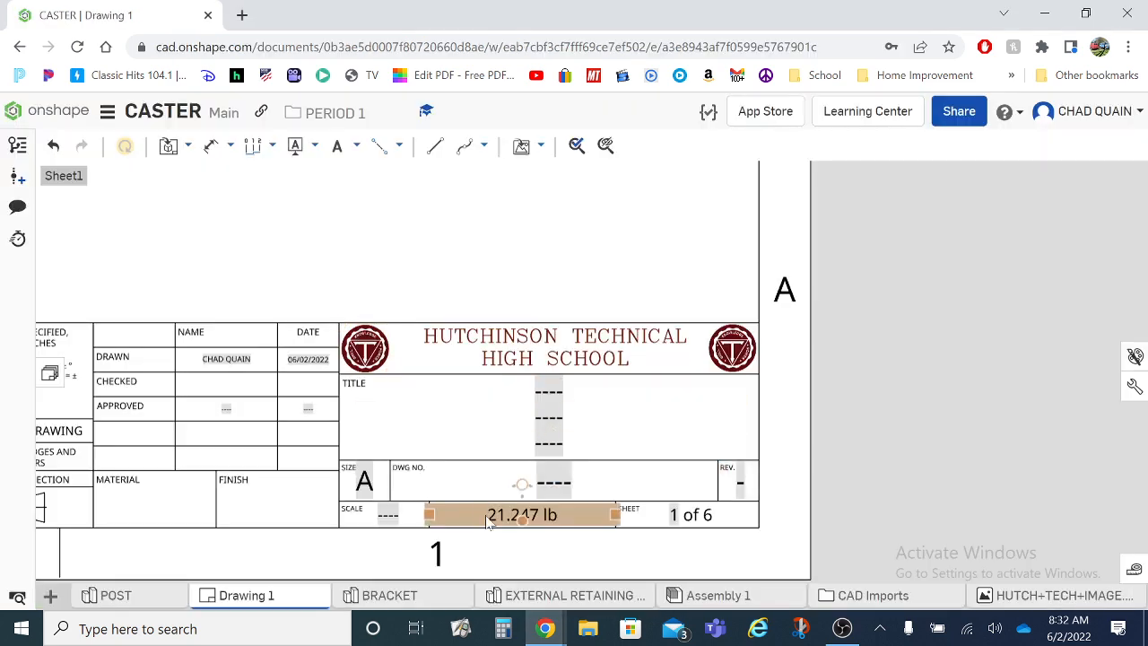
pyautogui.scroll(3, 387, 354)
pyautogui.scroll(-6, 359, 314)
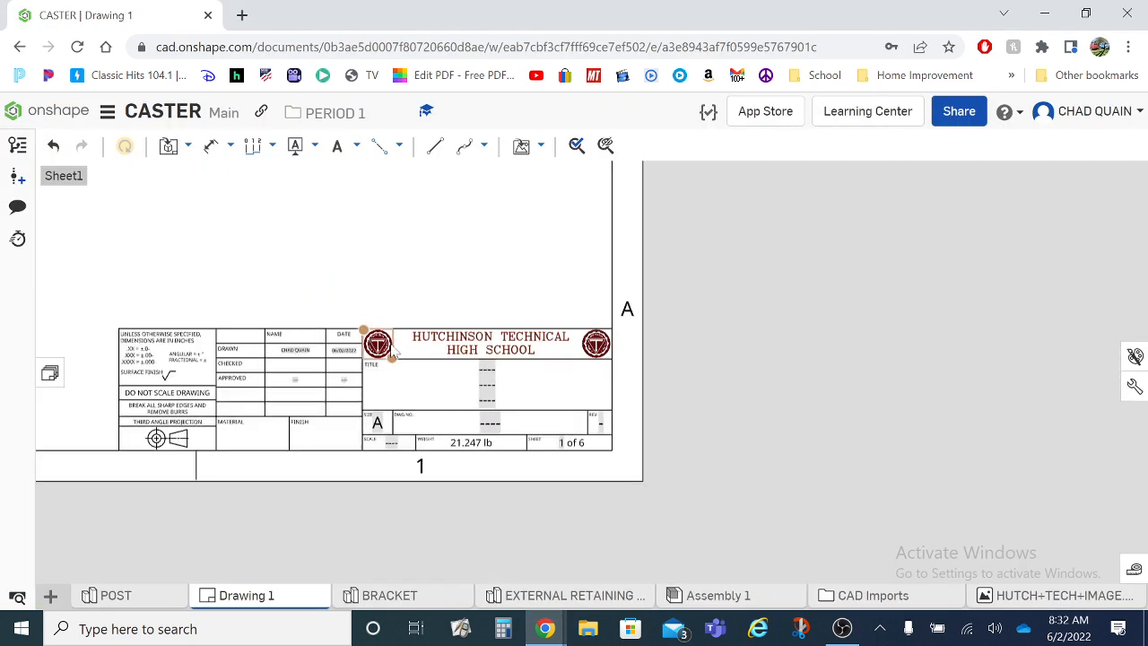
pyautogui.scroll(3, 329, 280)
pyautogui.scroll(-3, 305, 278)
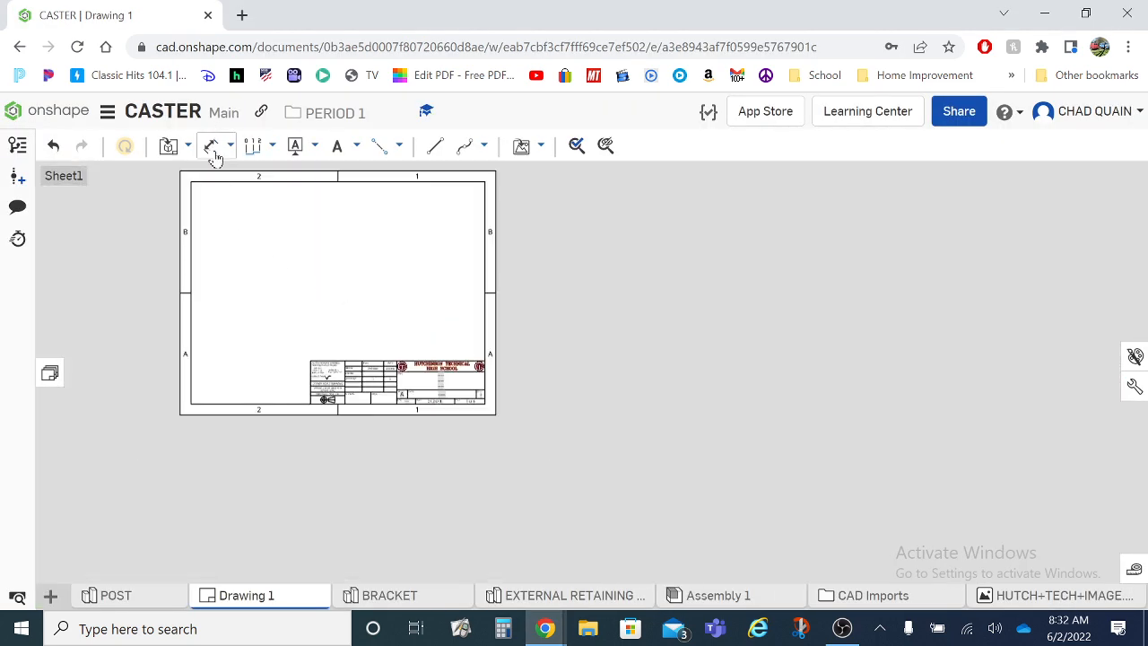
pyautogui.click(173, 148)
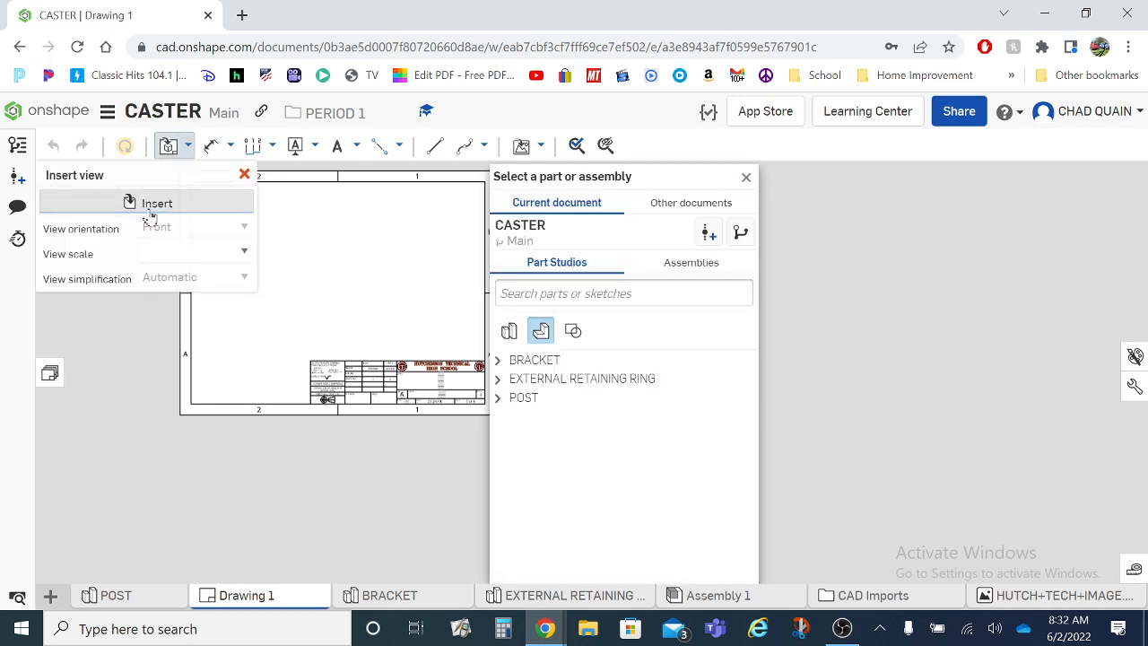
pyautogui.click(498, 364)
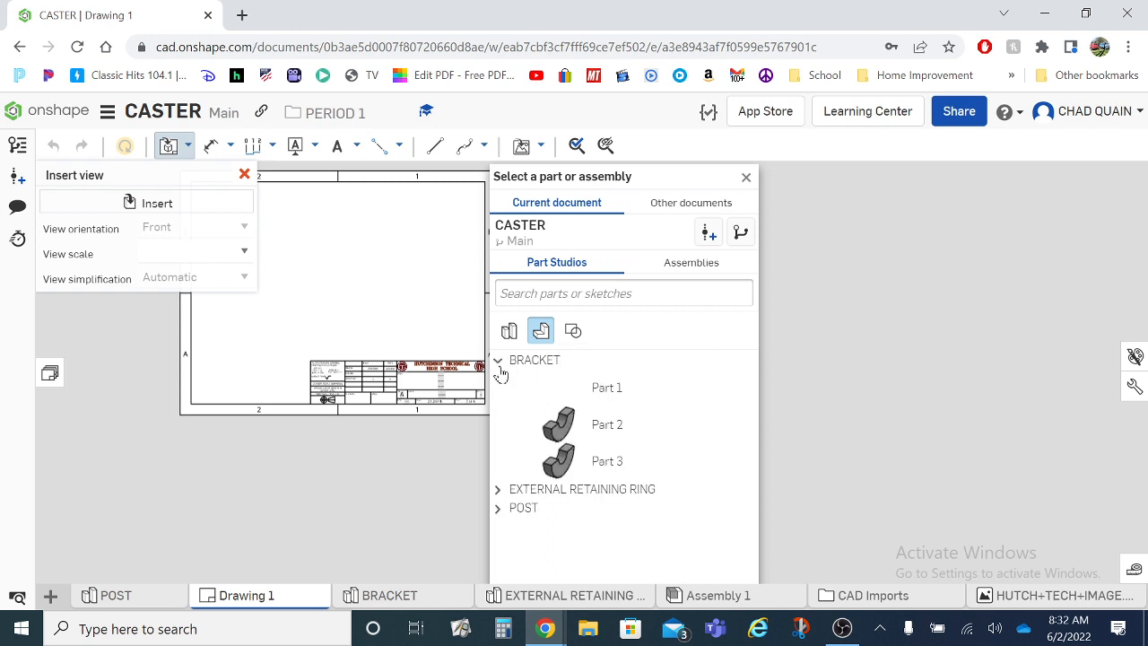
pyautogui.click(564, 395)
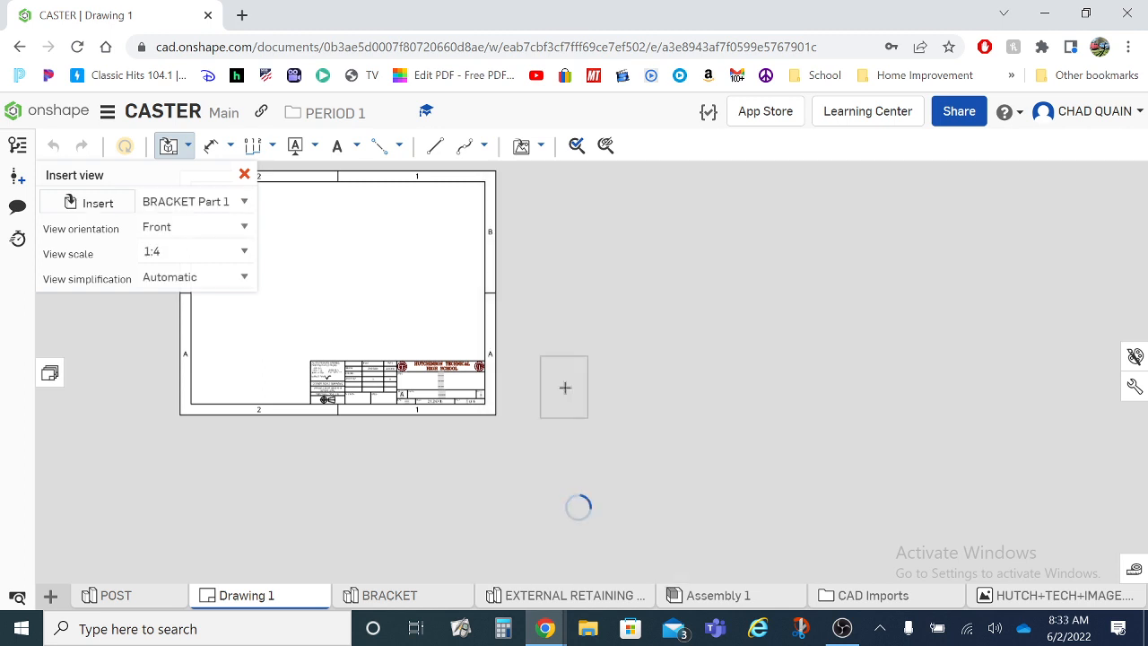
pyautogui.click(278, 285)
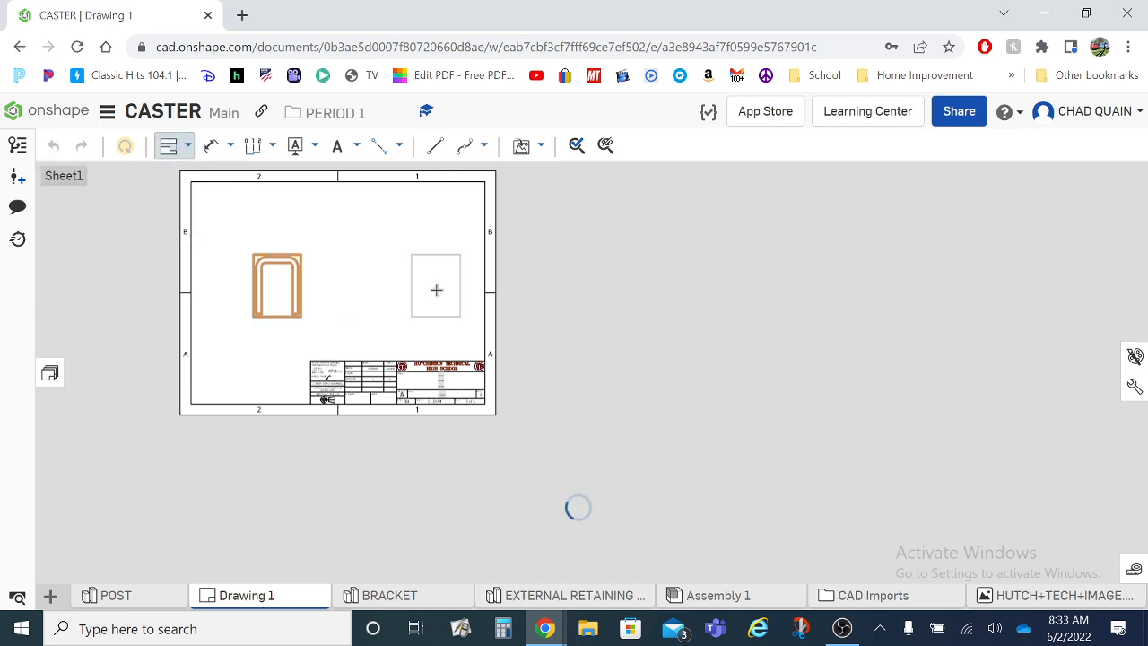
# - Project a right side view and an isometric view of the bracket from the front view
pyautogui.click(420, 292)
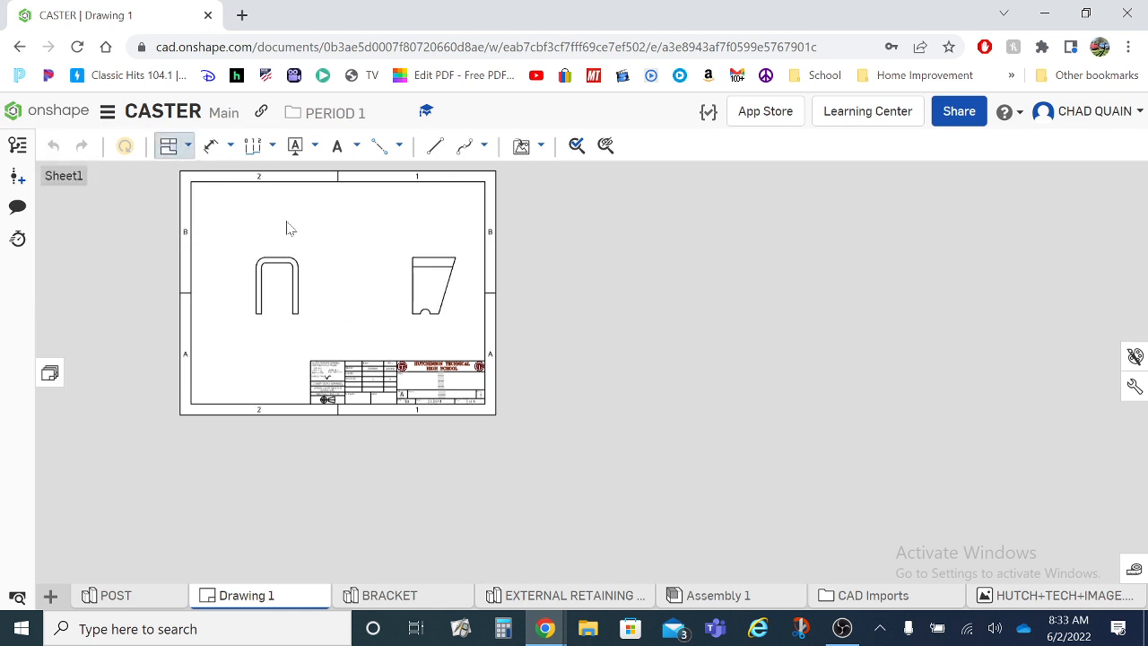
pyautogui.click(301, 281)
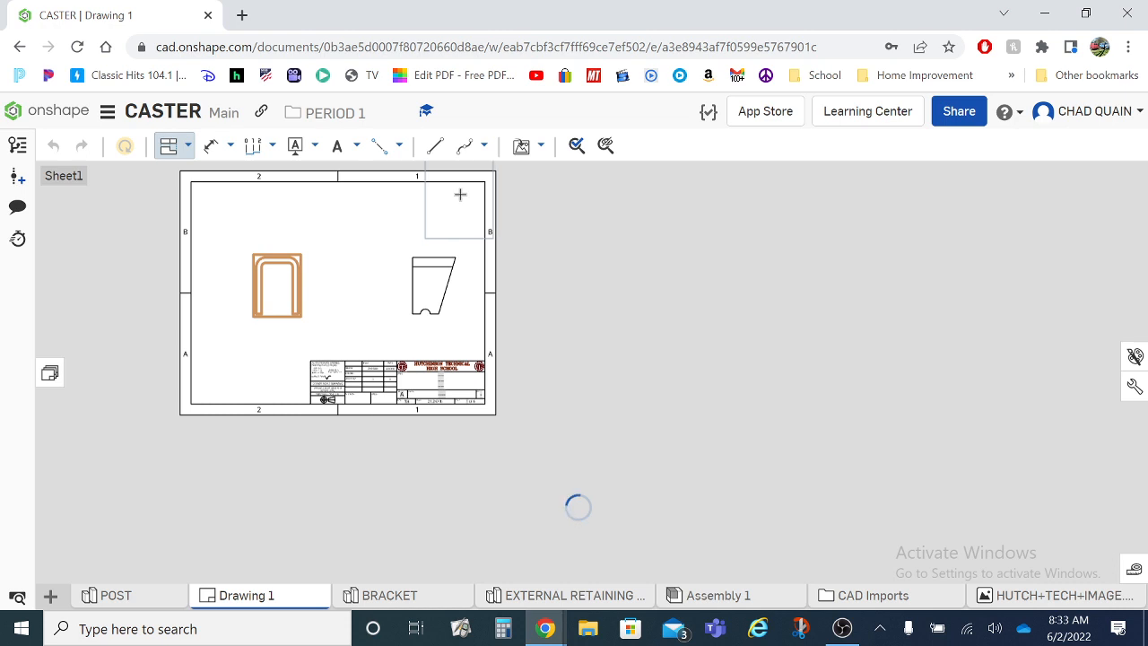
pyautogui.click(462, 213)
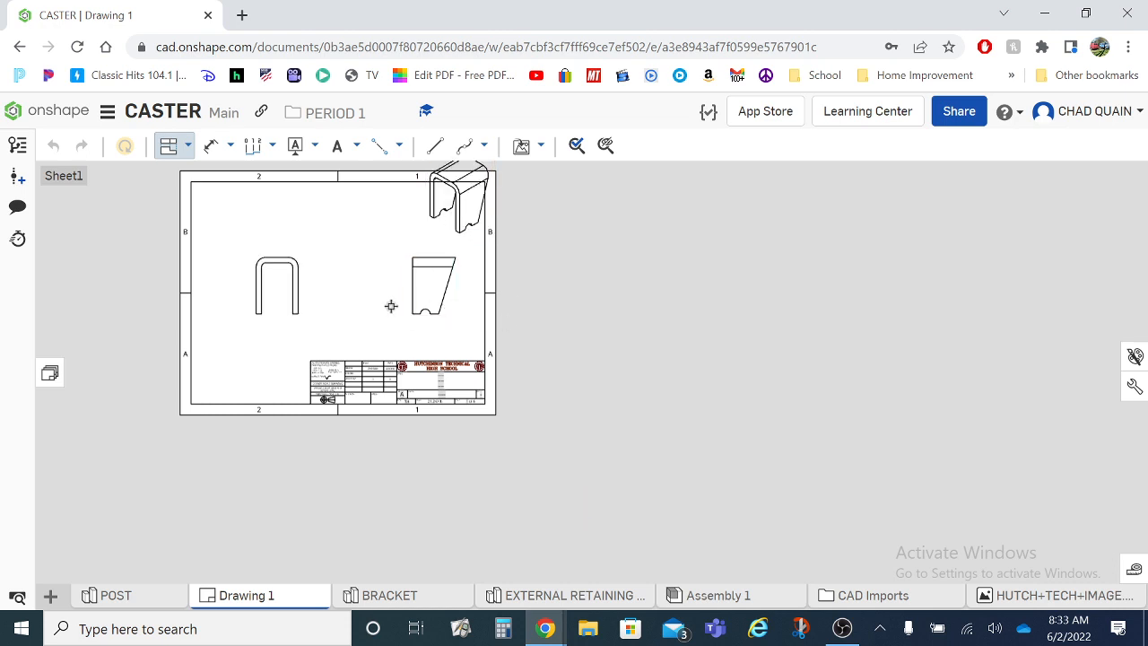
pyautogui.scroll(3, 393, 291)
pyautogui.scroll(-5, 297, 275)
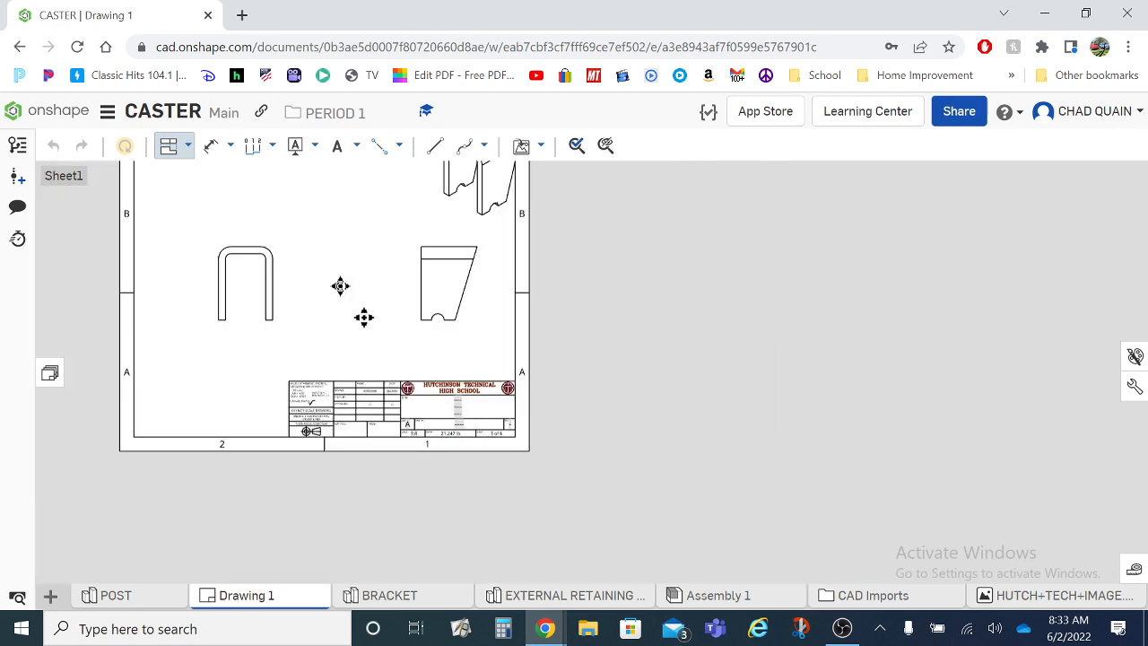
pyautogui.scroll(-3, 364, 315)
pyautogui.scroll(-4, 538, 395)
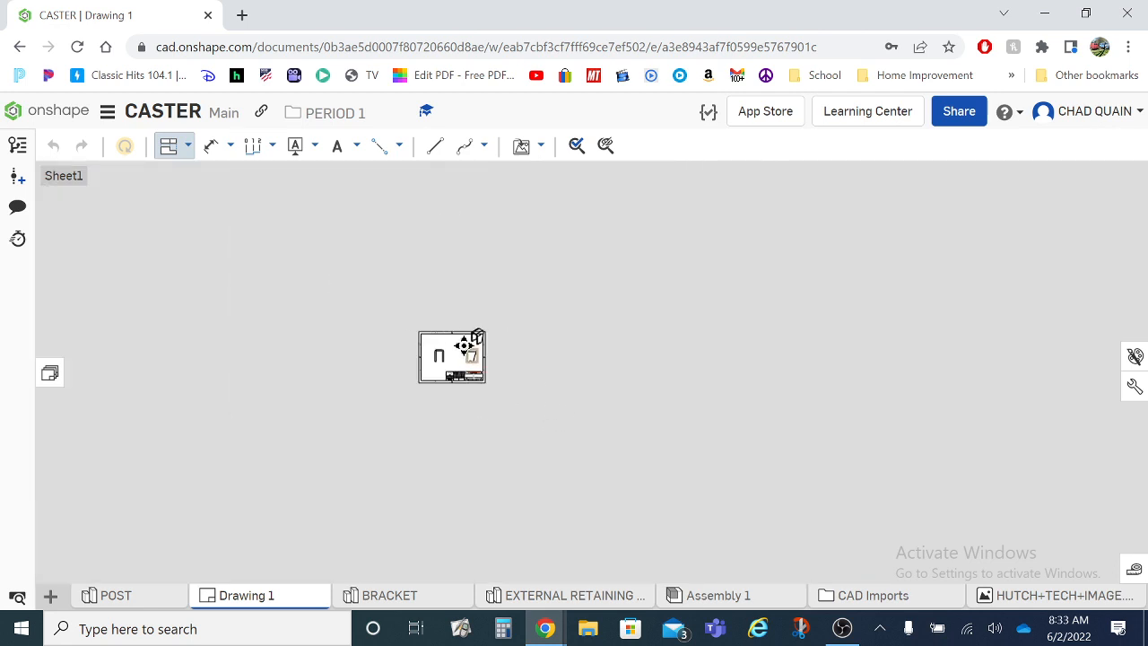
pyautogui.scroll(4, 452, 332)
pyautogui.scroll(4, 452, 331)
pyautogui.scroll(-1, 448, 306)
pyautogui.moveTo(435, 289); pyautogui.dragTo(710, 189, button='middle')
pyautogui.scroll(4, 687, 302)
pyautogui.scroll(-3, 688, 311)
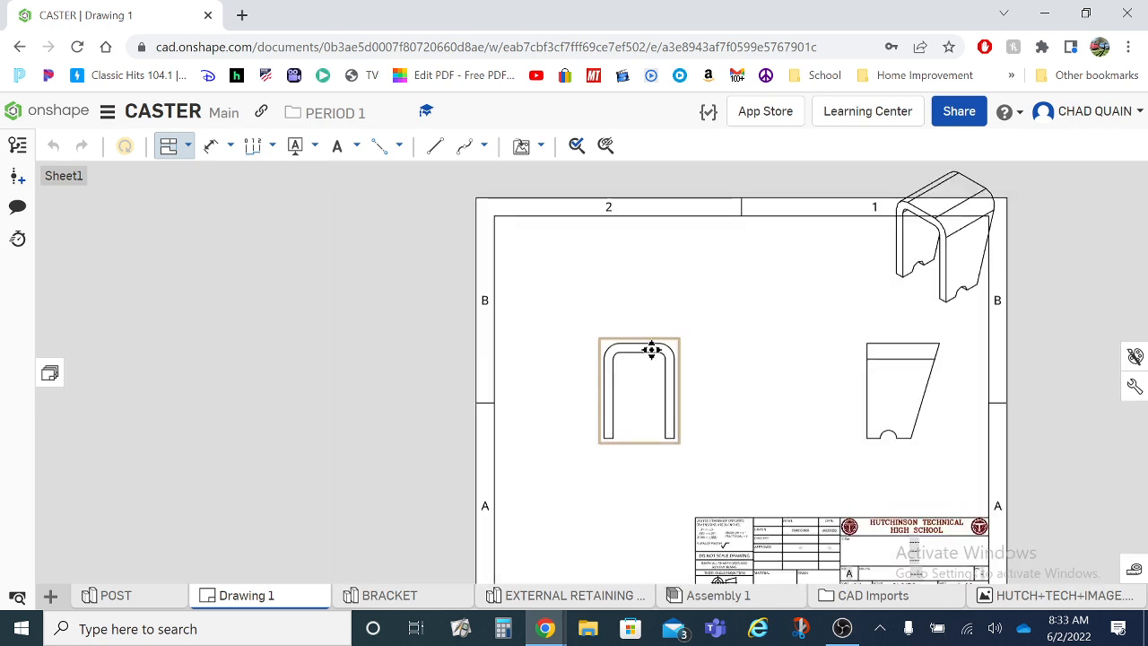
# - End the view projection and turn on the view label in the front view's properties
pyautogui.click(635, 413)
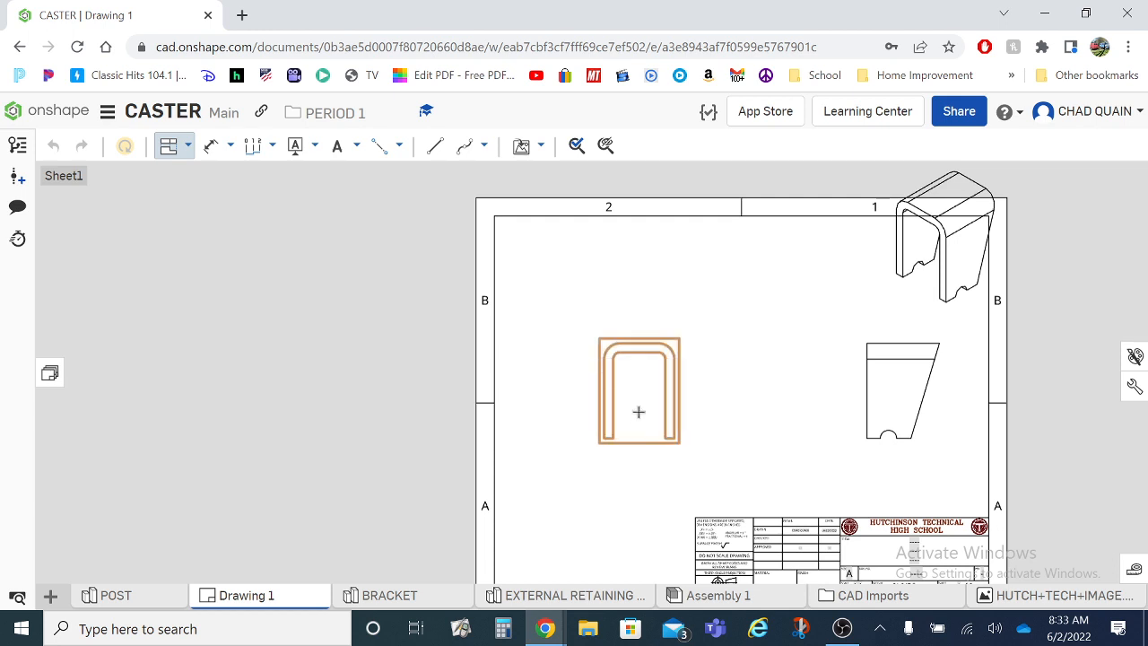
pyautogui.press('Escape')
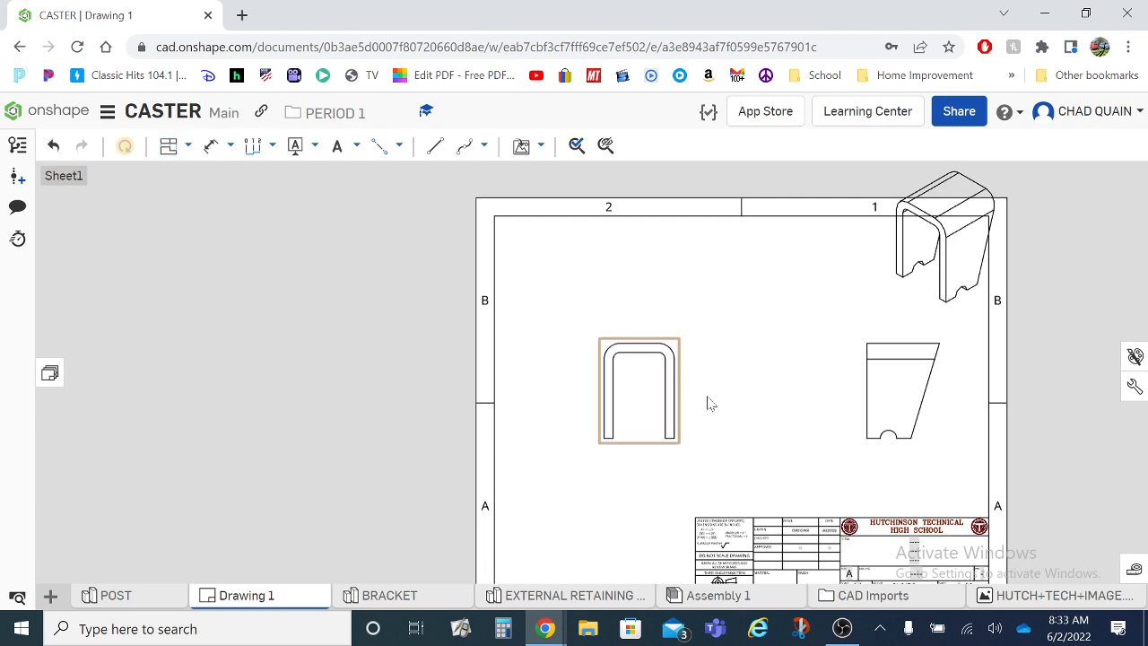
pyautogui.rightClick(651, 409)
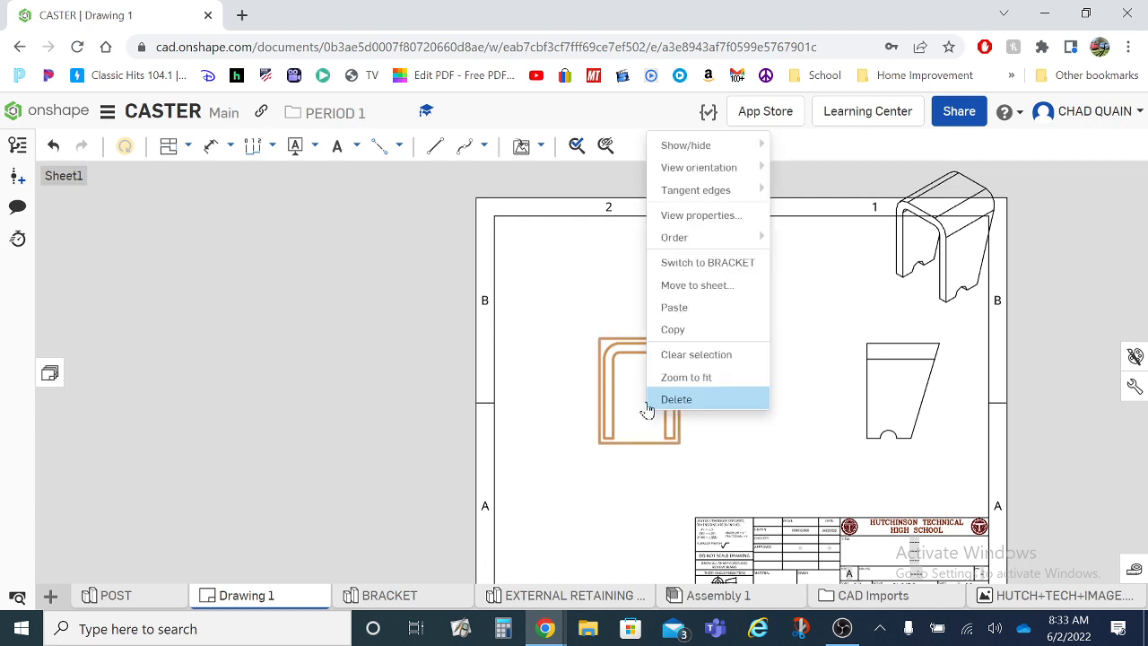
pyautogui.click(681, 217)
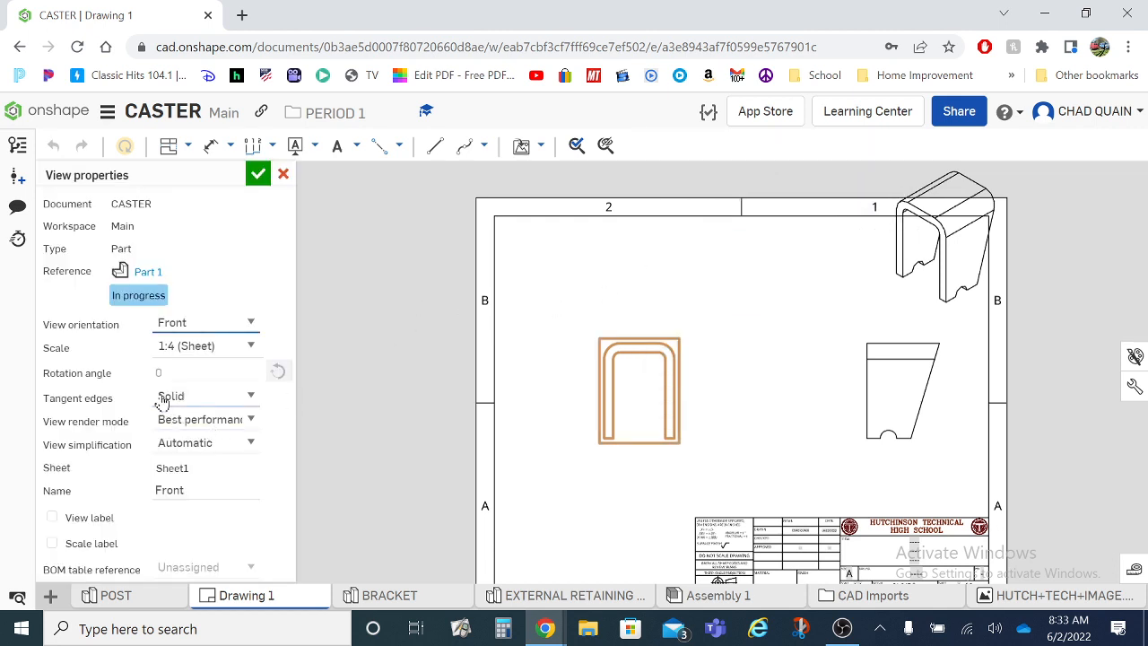
pyautogui.click(52, 519)
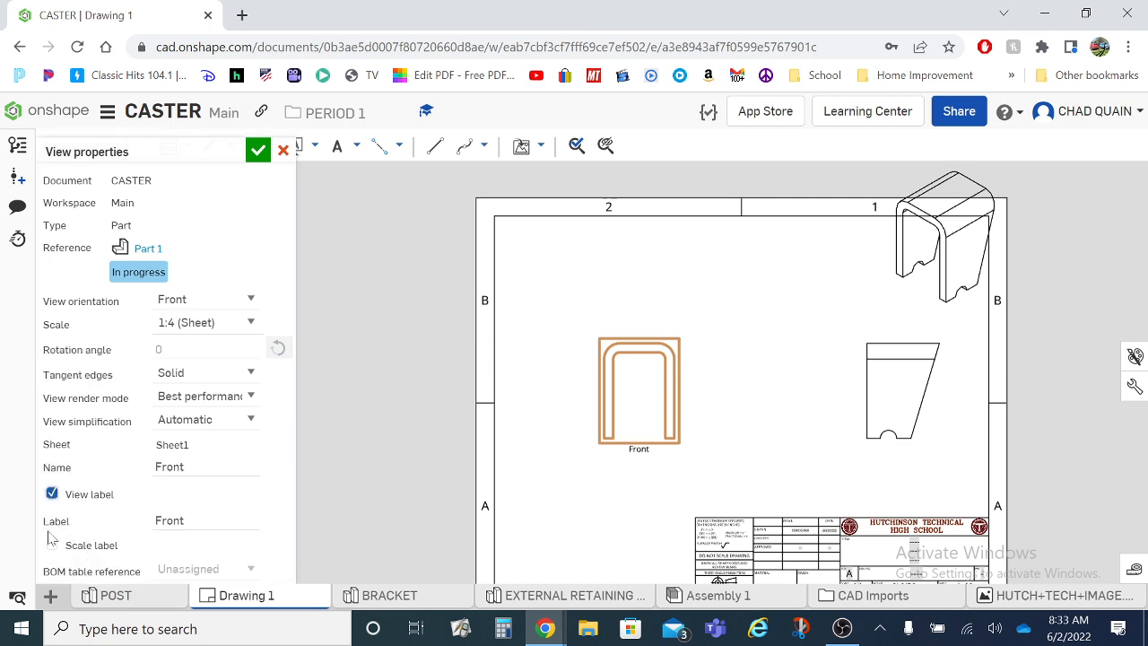
# - Show the front view's scale label and try the view at scales 1:2 and 1:1
pyautogui.click(52, 545)
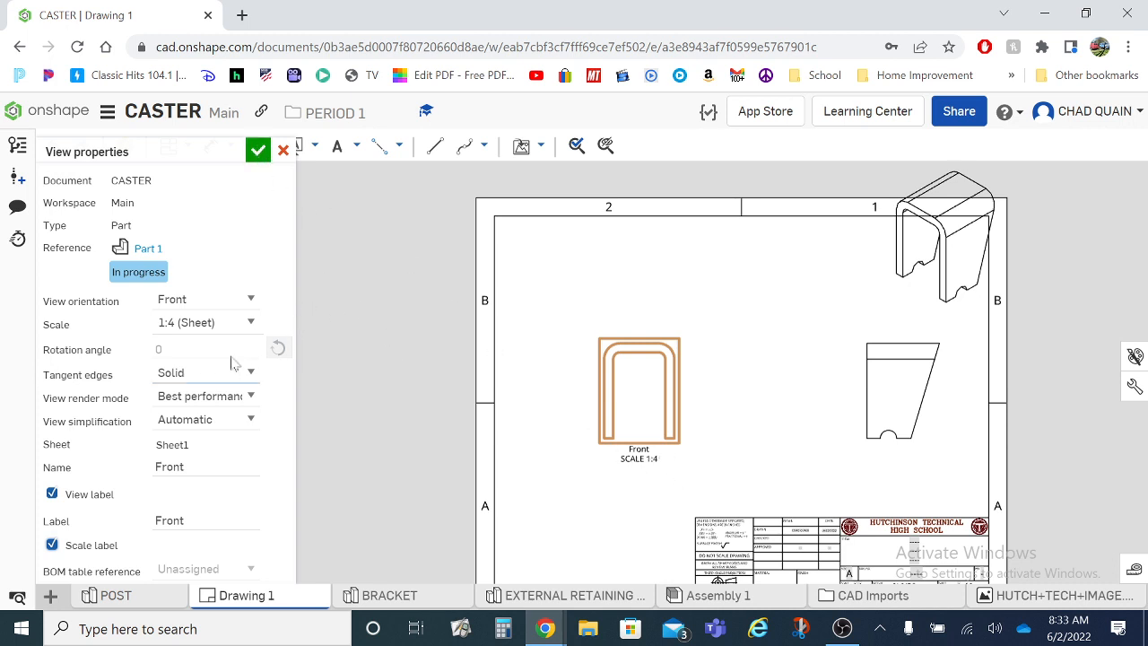
pyautogui.click(249, 325)
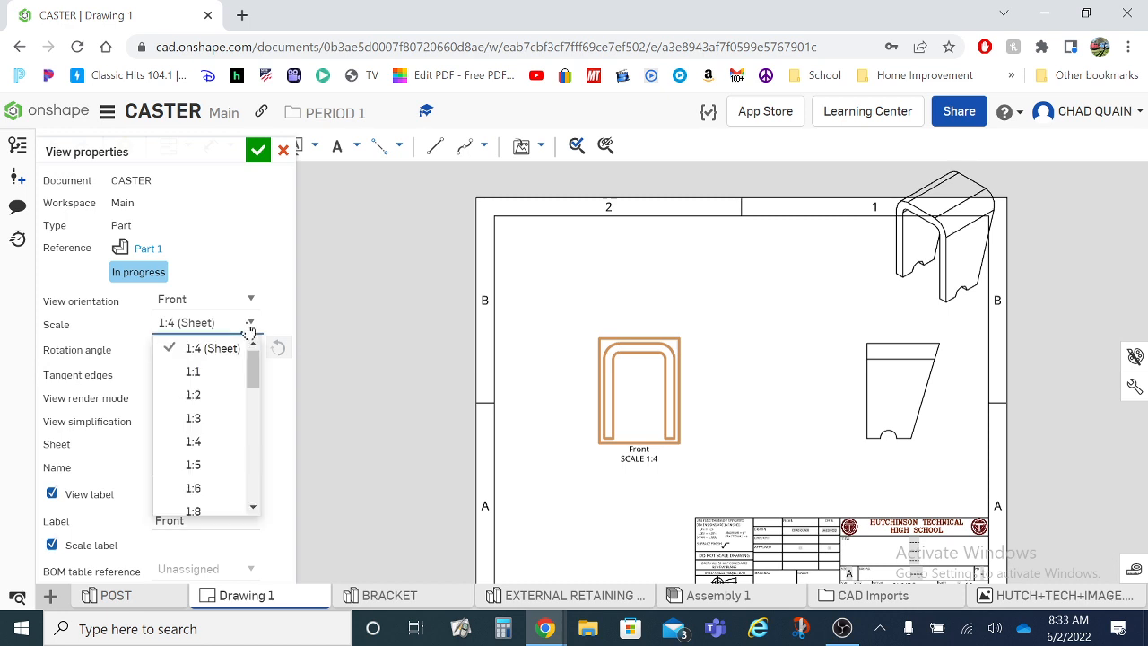
pyautogui.click(226, 395)
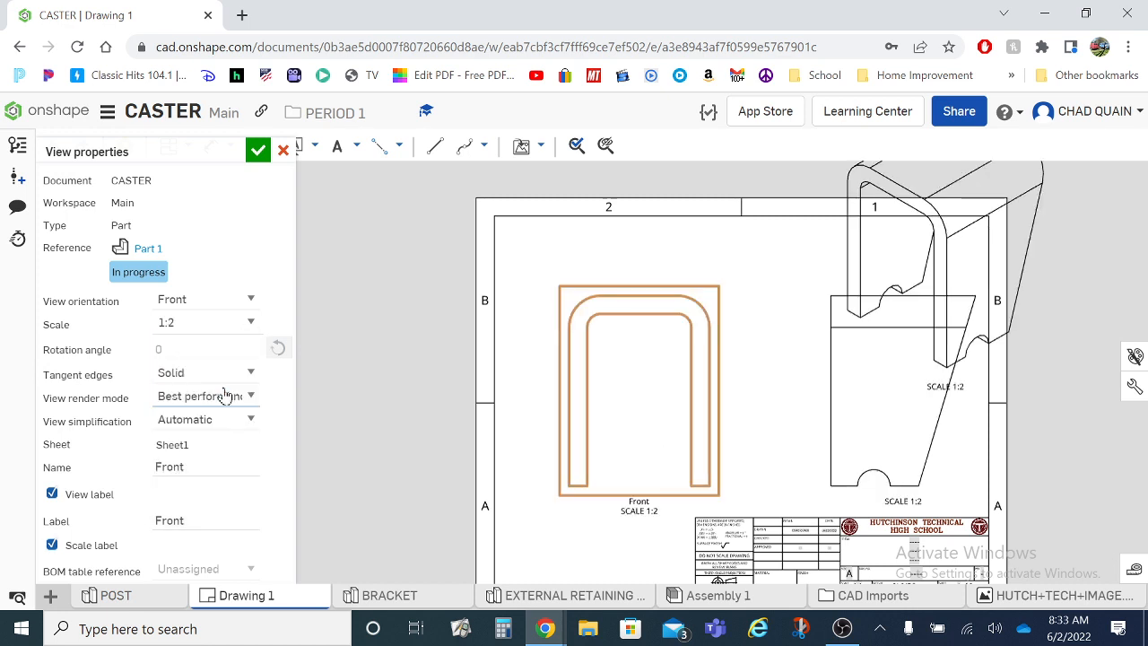
pyautogui.click(247, 327)
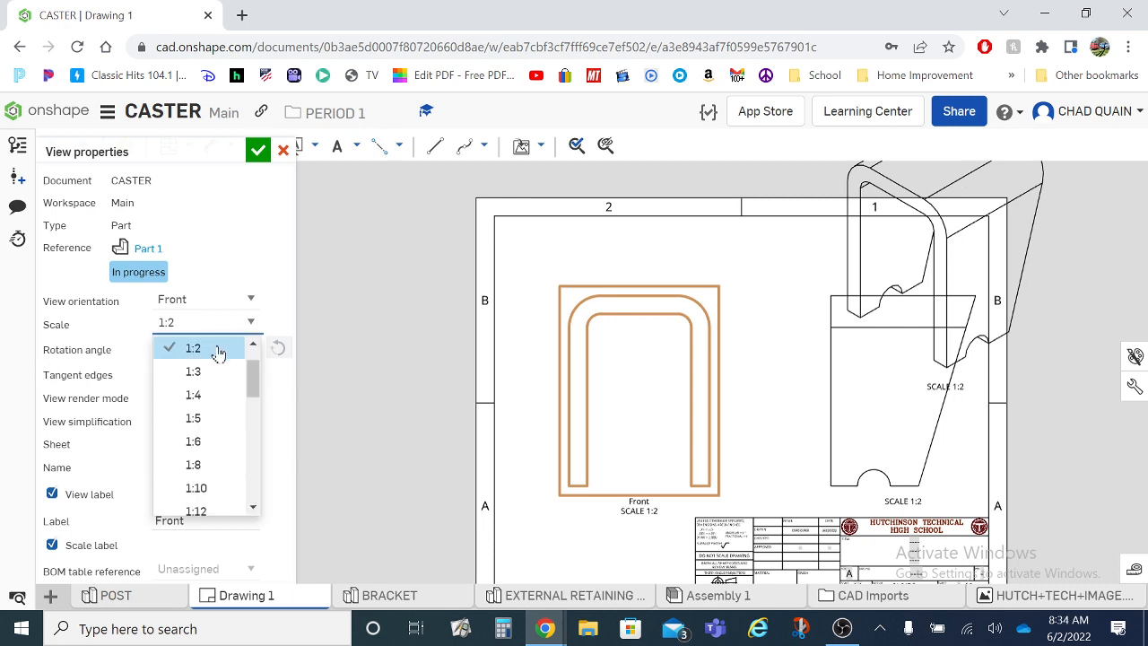
pyautogui.scroll(2, 215, 359)
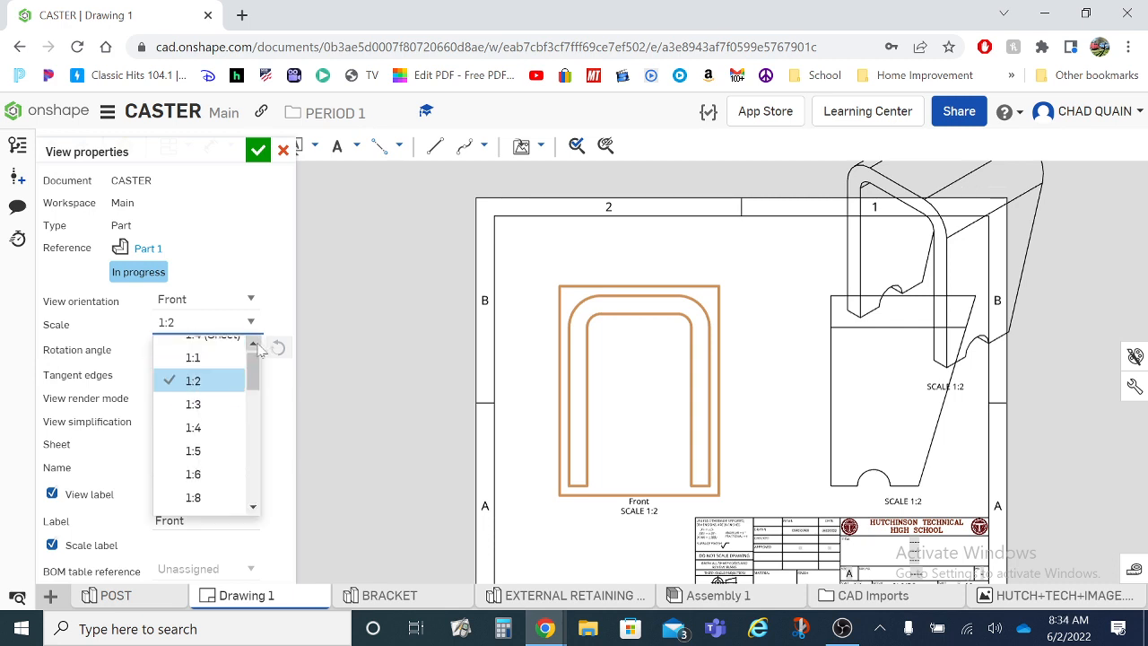
pyautogui.click(214, 364)
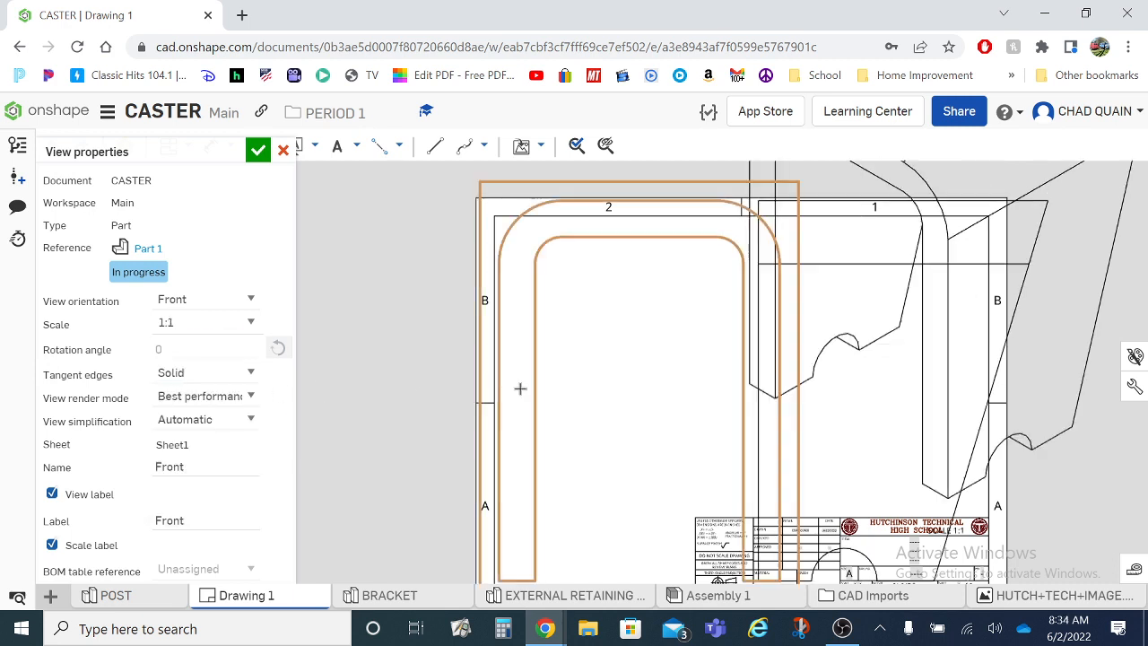
# - Set the front view's scale to 1:4, turn off its scale label and apply the view properties
pyautogui.click(247, 324)
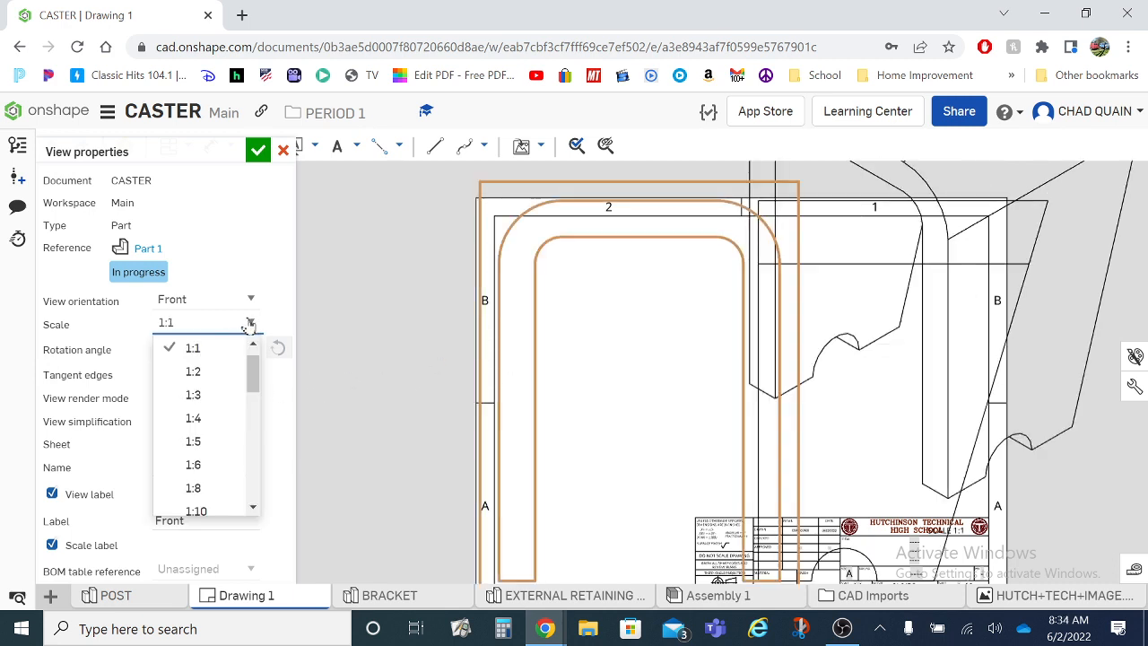
pyautogui.click(213, 420)
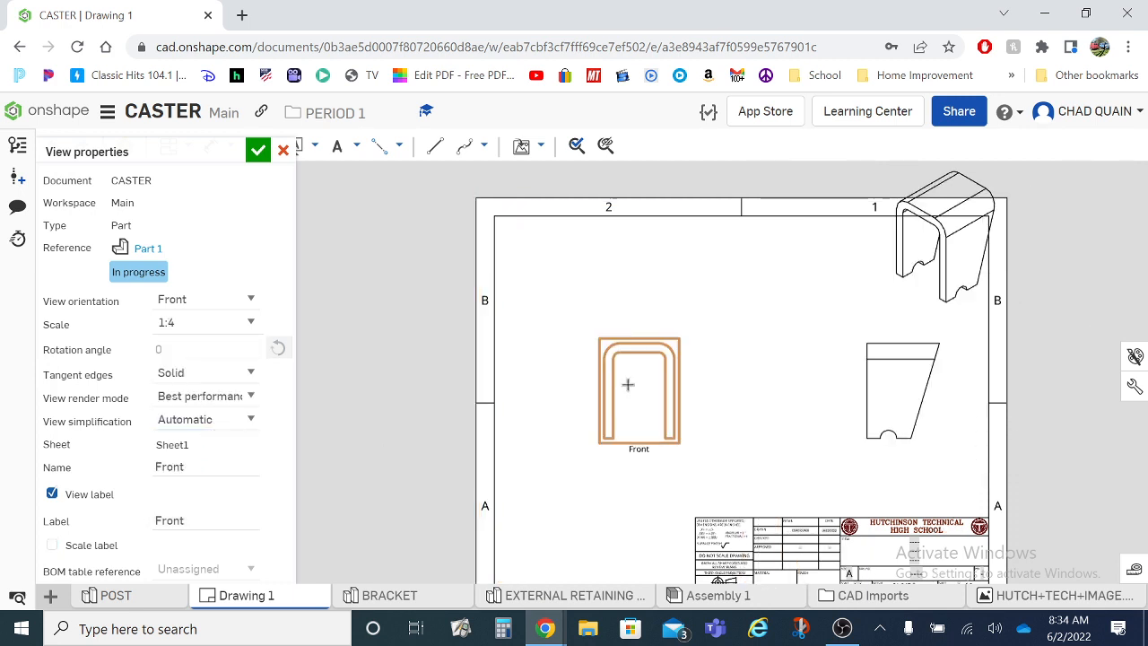
pyautogui.click(258, 149)
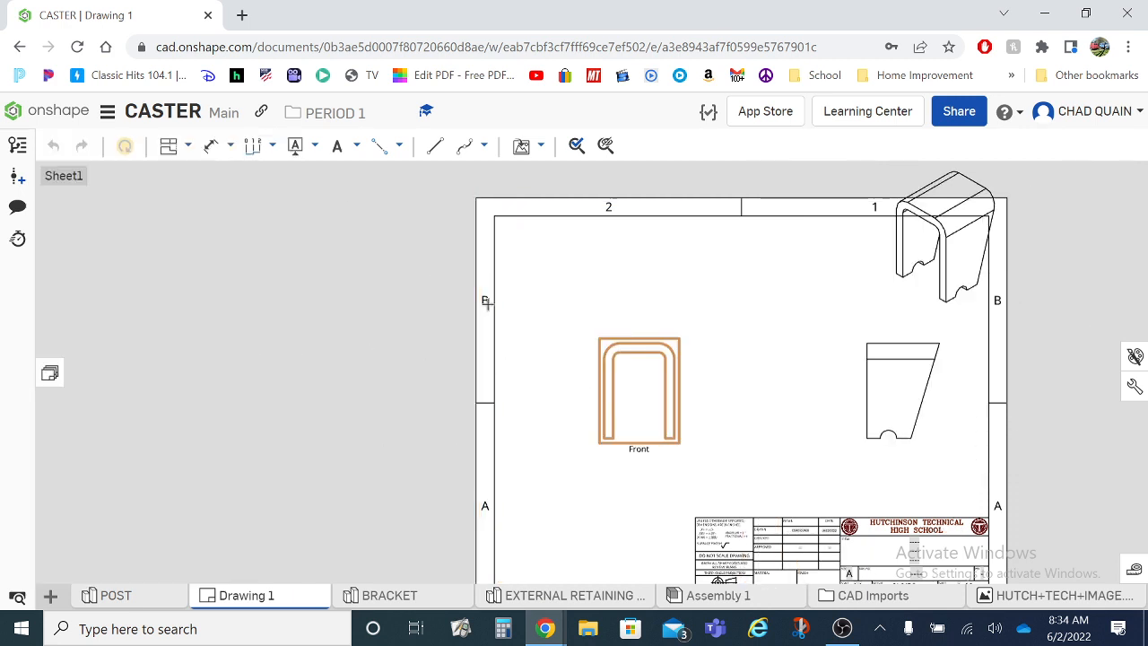
# - Move the front view lower on the sheet and bring the isometric view inside the upper-right corner of the border
pyautogui.moveTo(575, 422); pyautogui.dragTo(621, 435)
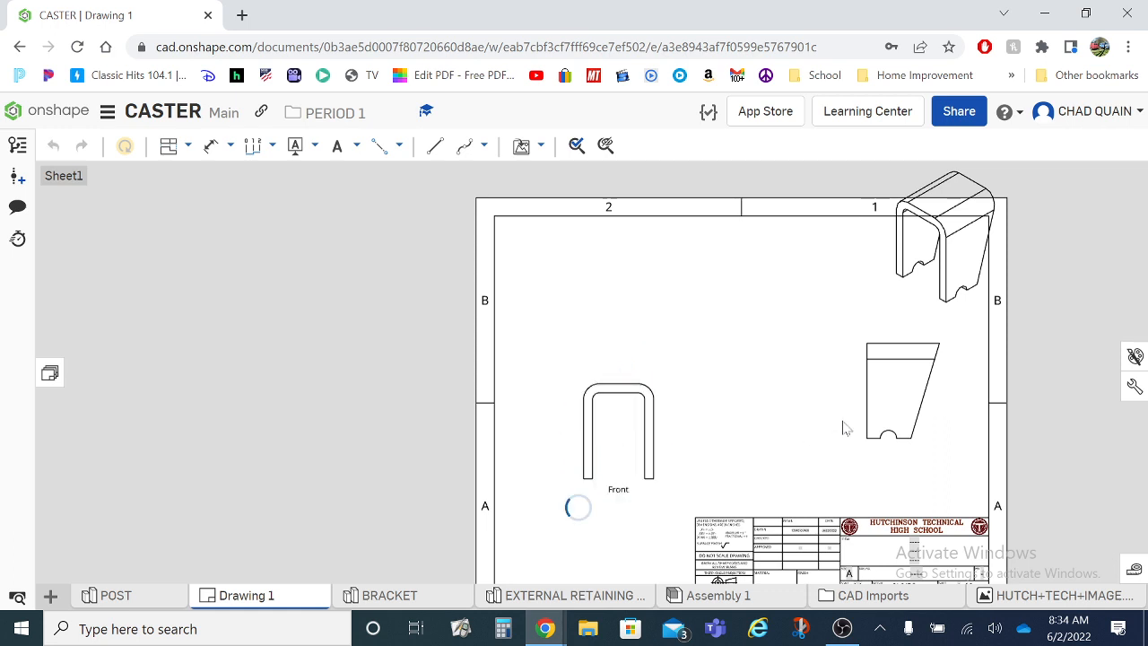
pyautogui.moveTo(950, 272); pyautogui.dragTo(922, 325)
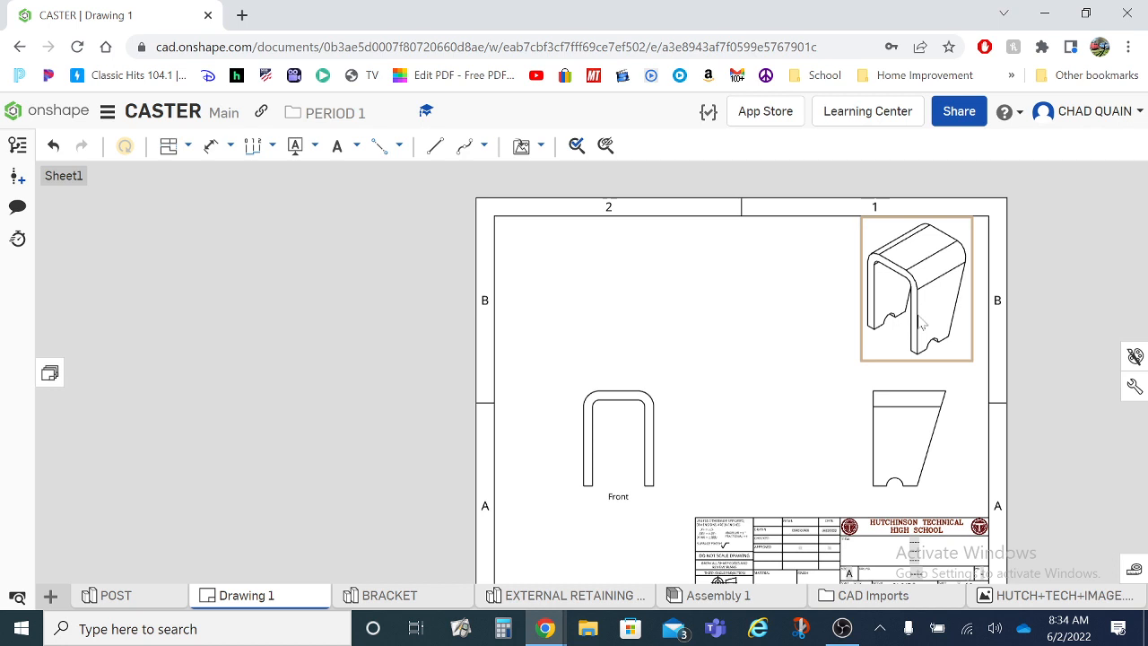
# - Set the isometric view's scale to 1:6, turn on its scale label and apply the view properties
pyautogui.doubleClick(922, 324)
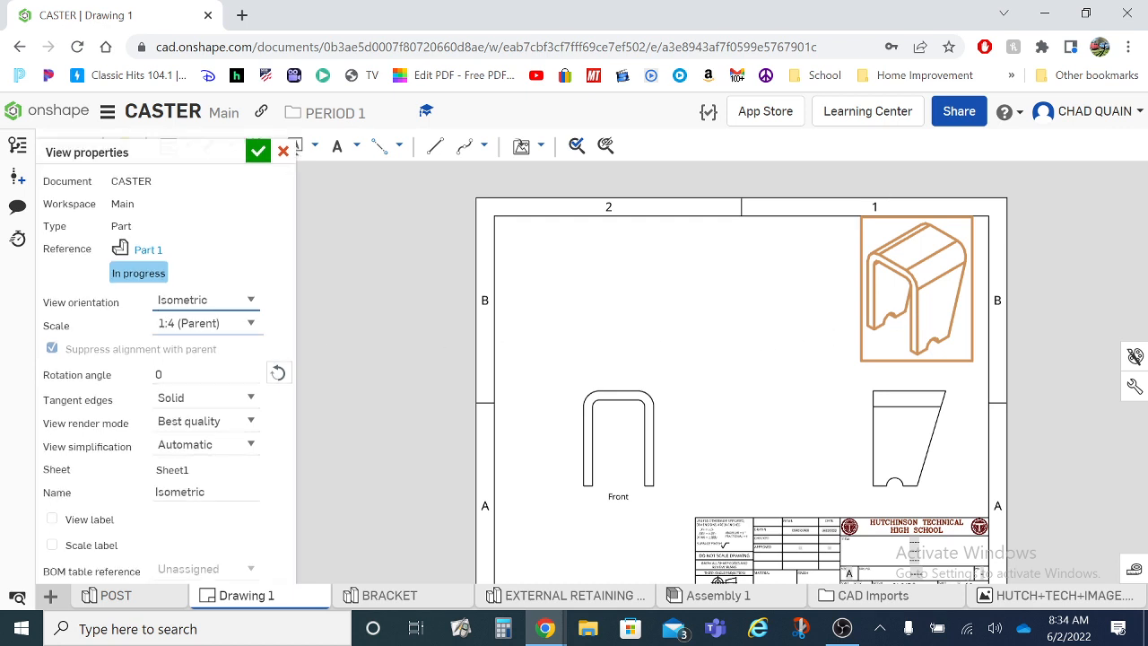
pyautogui.click(197, 324)
pyautogui.click(250, 324)
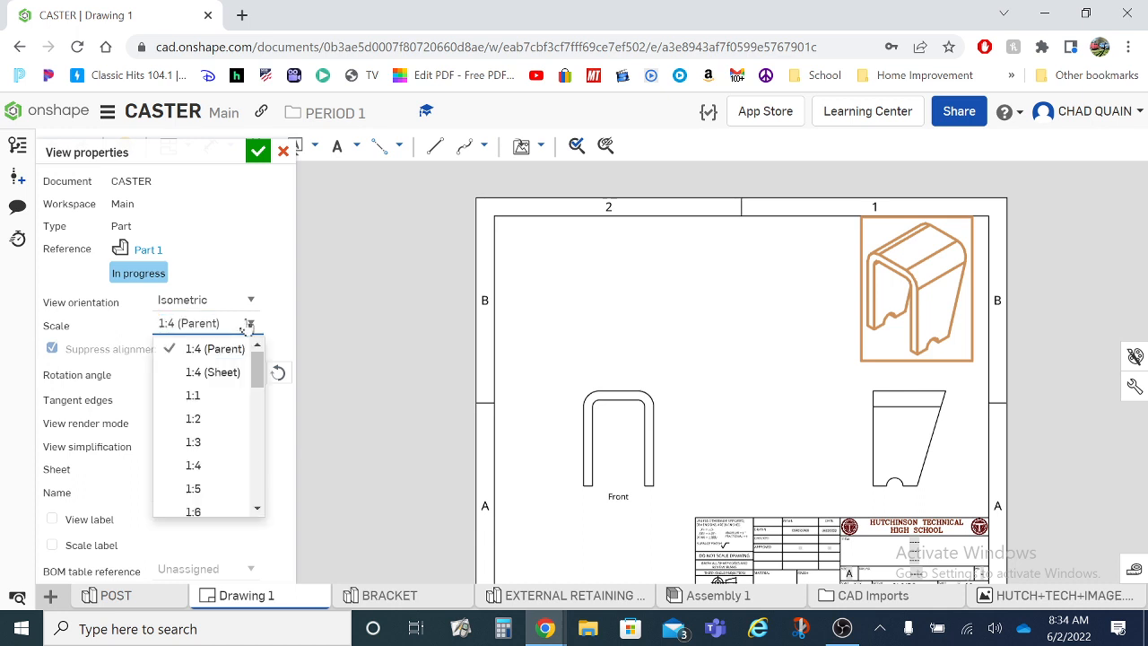
pyautogui.click(240, 518)
pyautogui.click(51, 545)
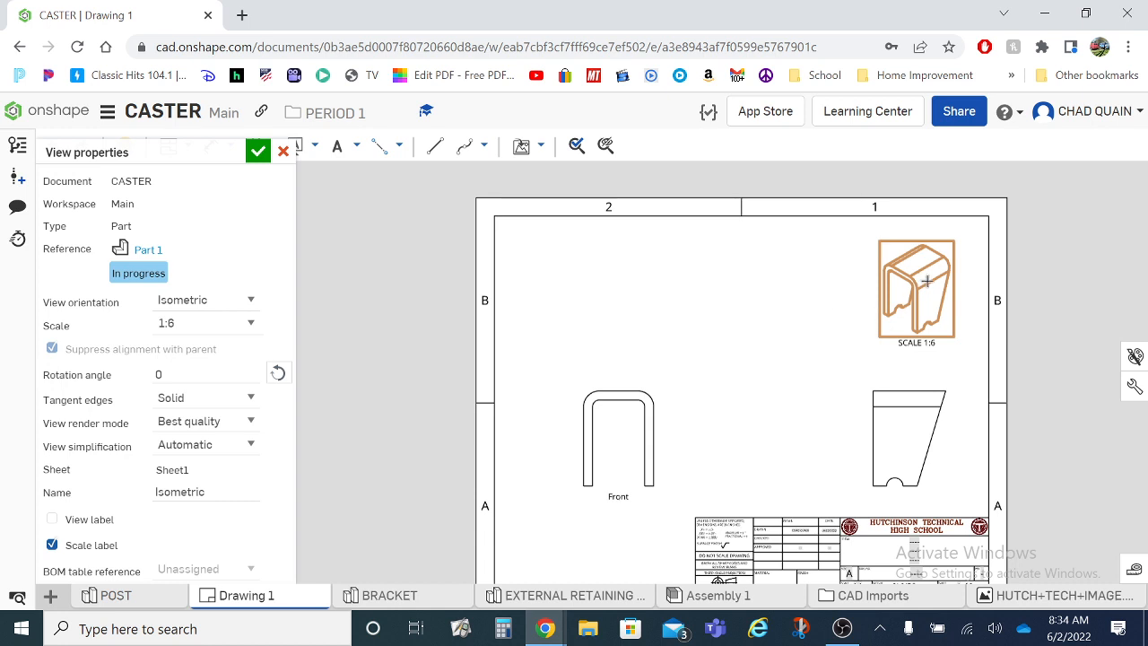
pyautogui.moveTo(938, 249); pyautogui.dragTo(961, 225, button='middle')
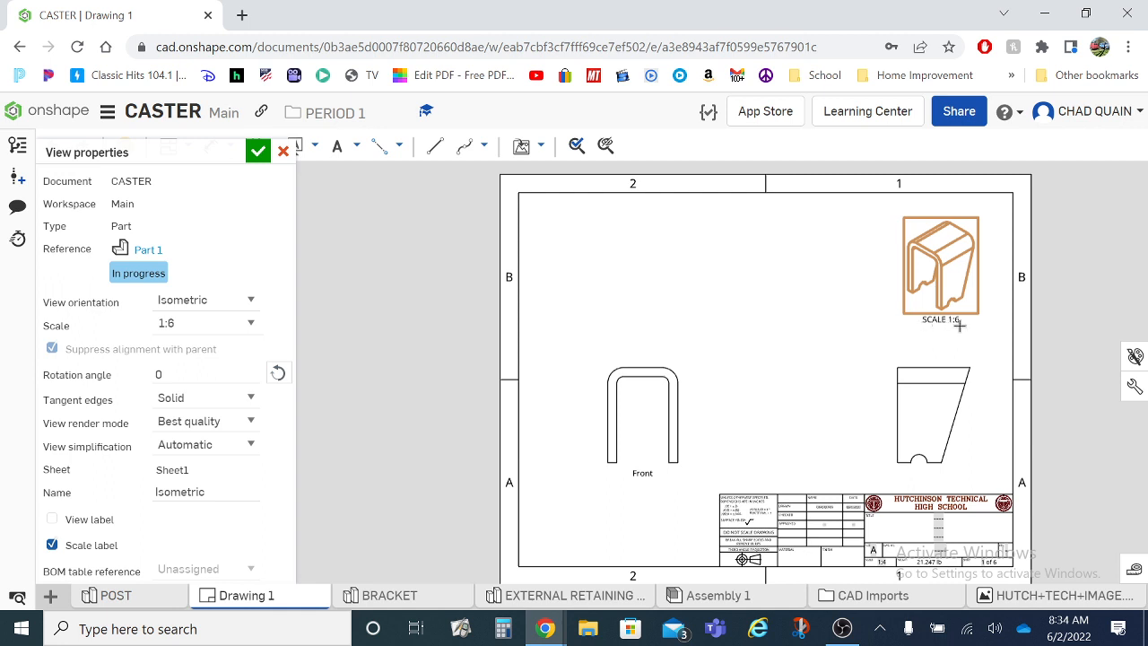
pyautogui.click(257, 152)
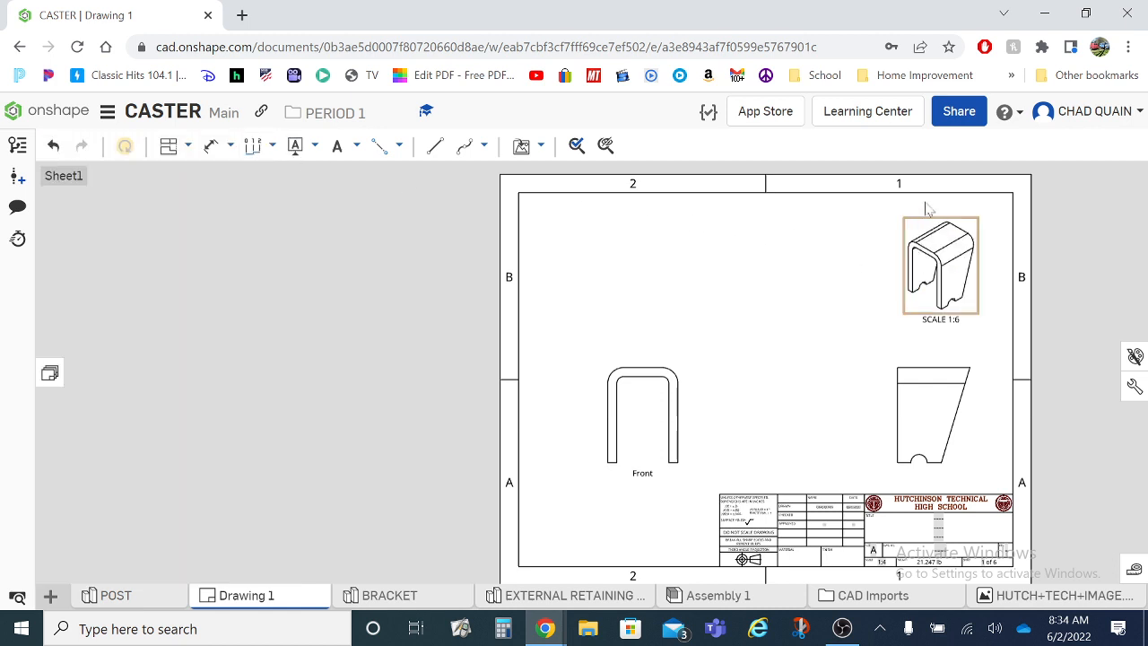
# - Move the isometric view into the upper-right corner of the border and review its view orientation options, keeping Isometric
pyautogui.moveTo(911, 232); pyautogui.dragTo(945, 213)
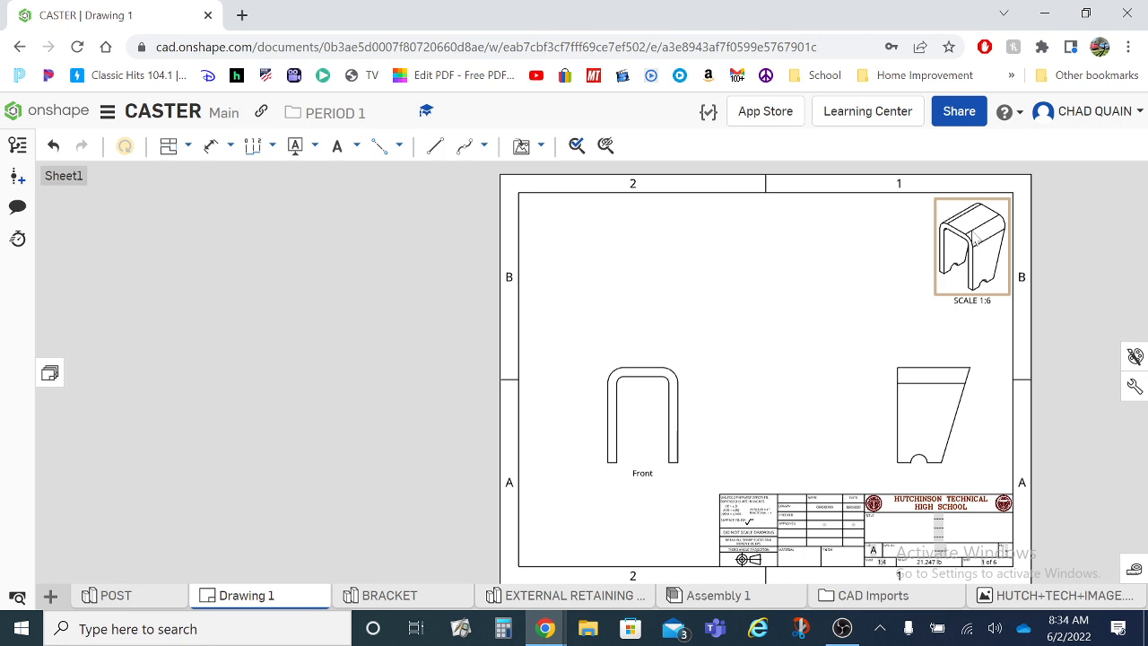
pyautogui.doubleClick(972, 247)
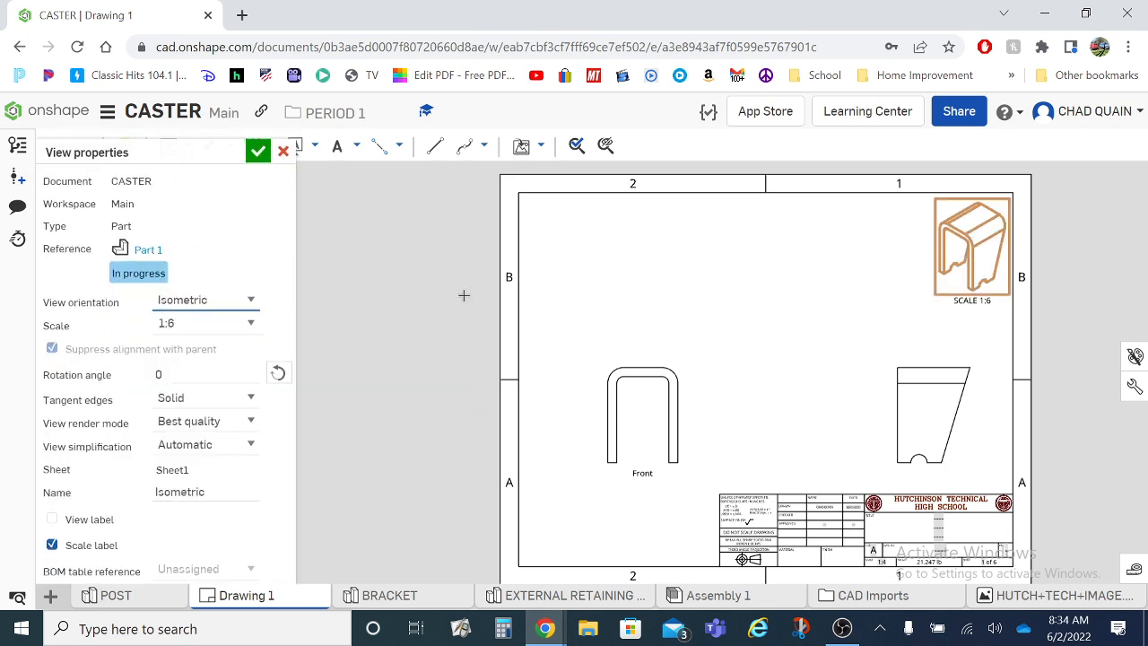
pyautogui.click(186, 305)
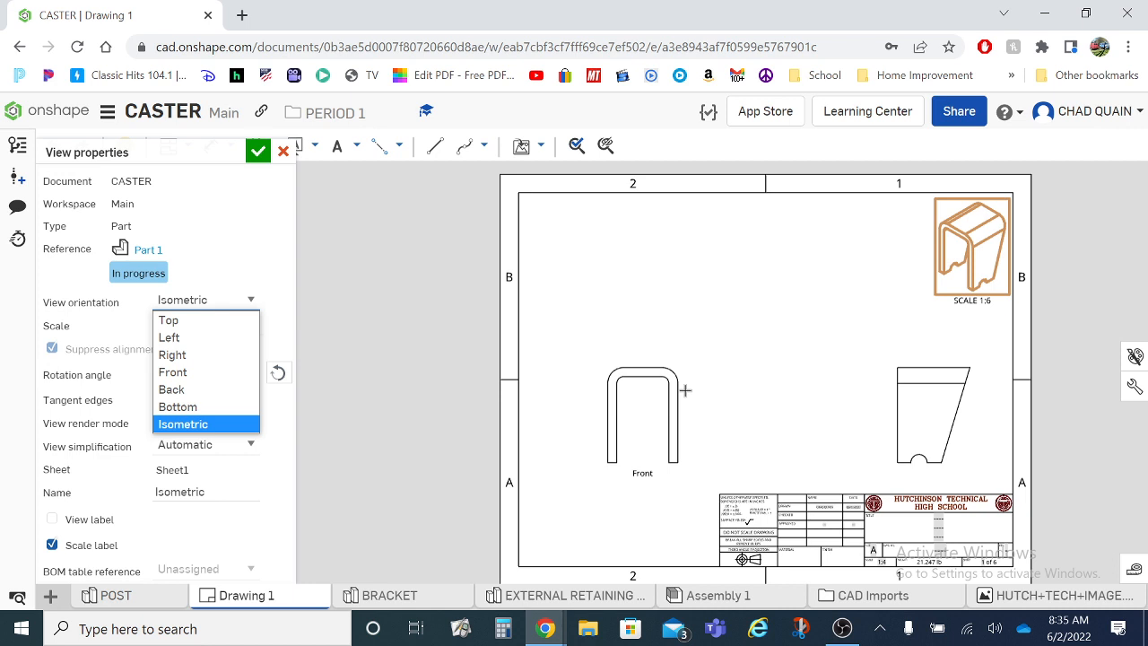
pyautogui.click(259, 154)
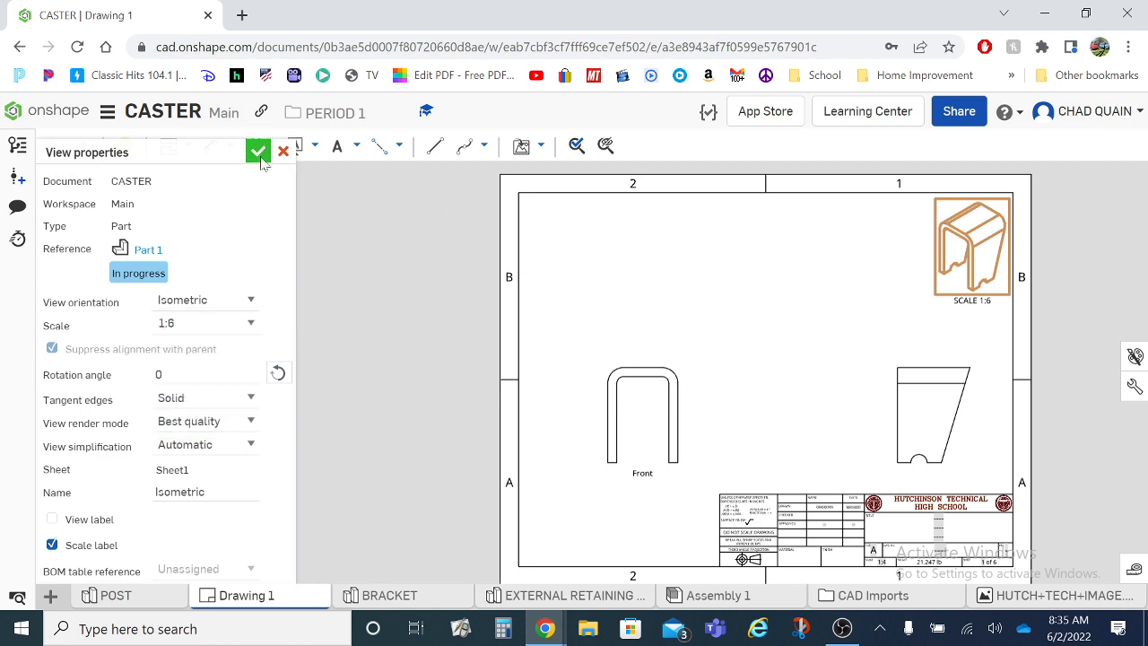
pyautogui.click(259, 155)
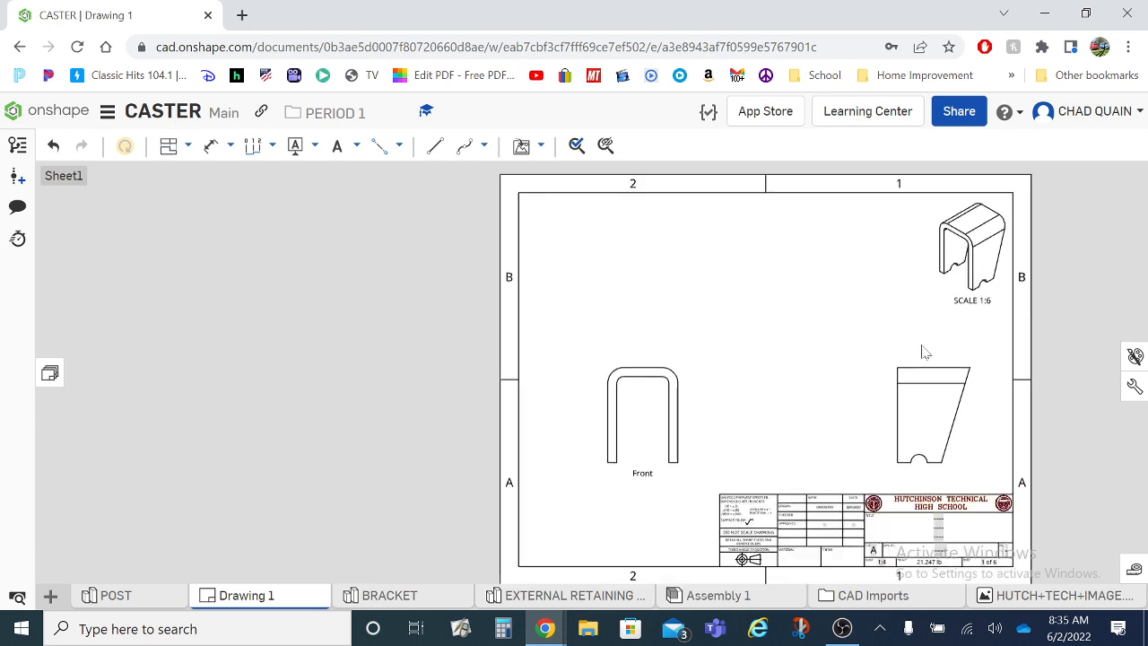
# - Show hidden lines in the right side view of the bracket
pyautogui.rightClick(928, 408)
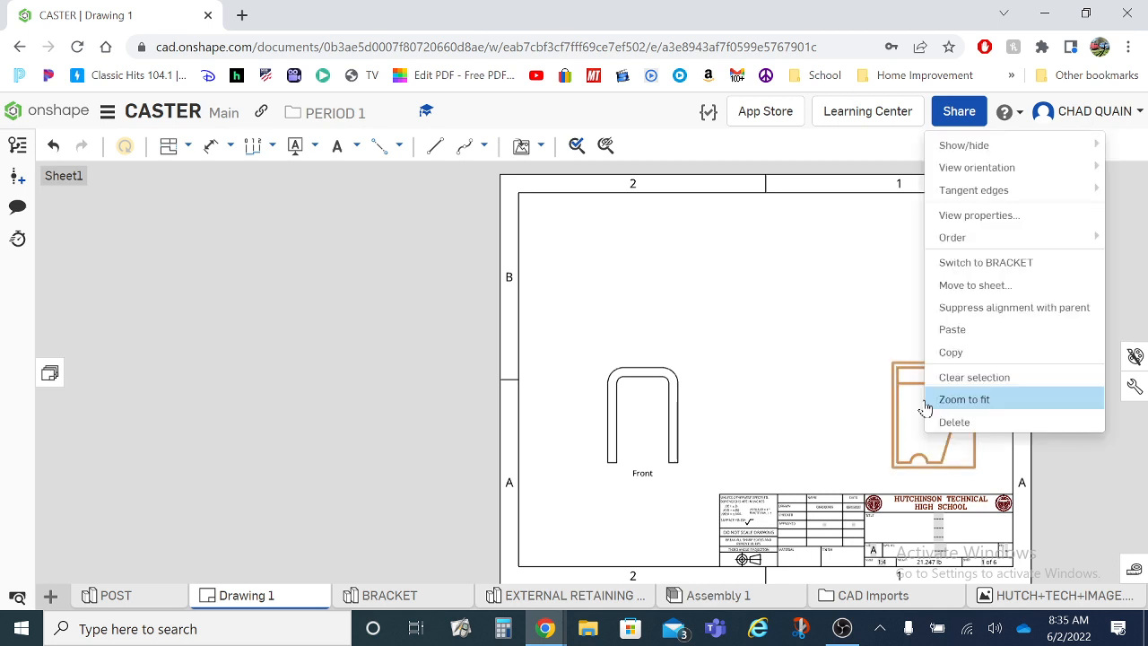
pyautogui.moveTo(976, 154)
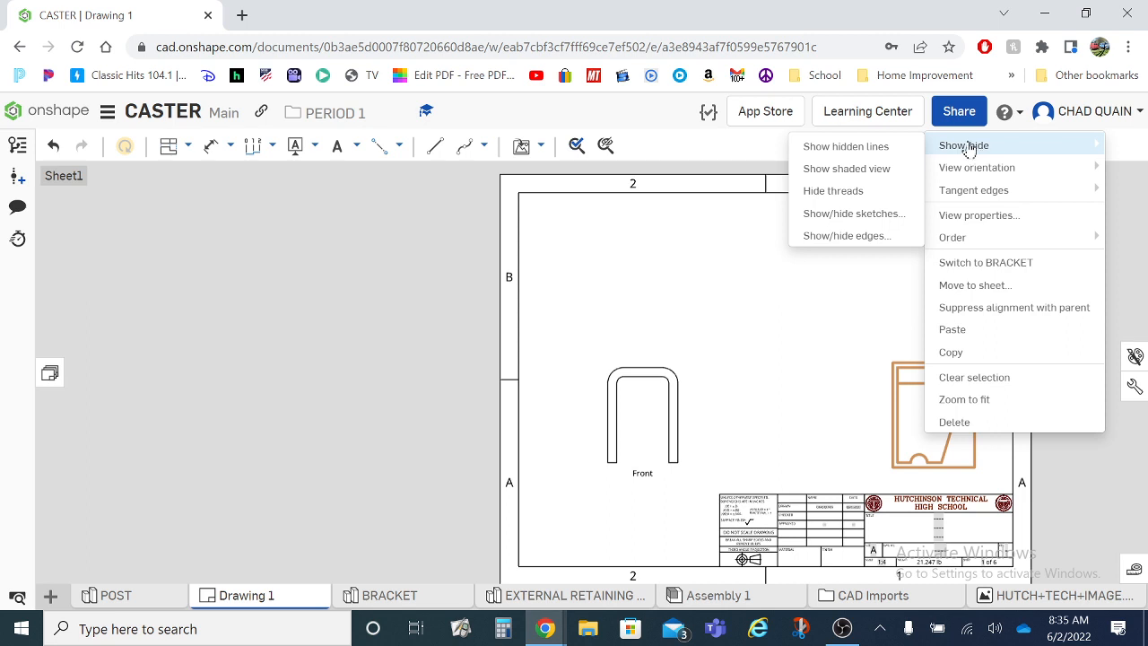
pyautogui.click(869, 154)
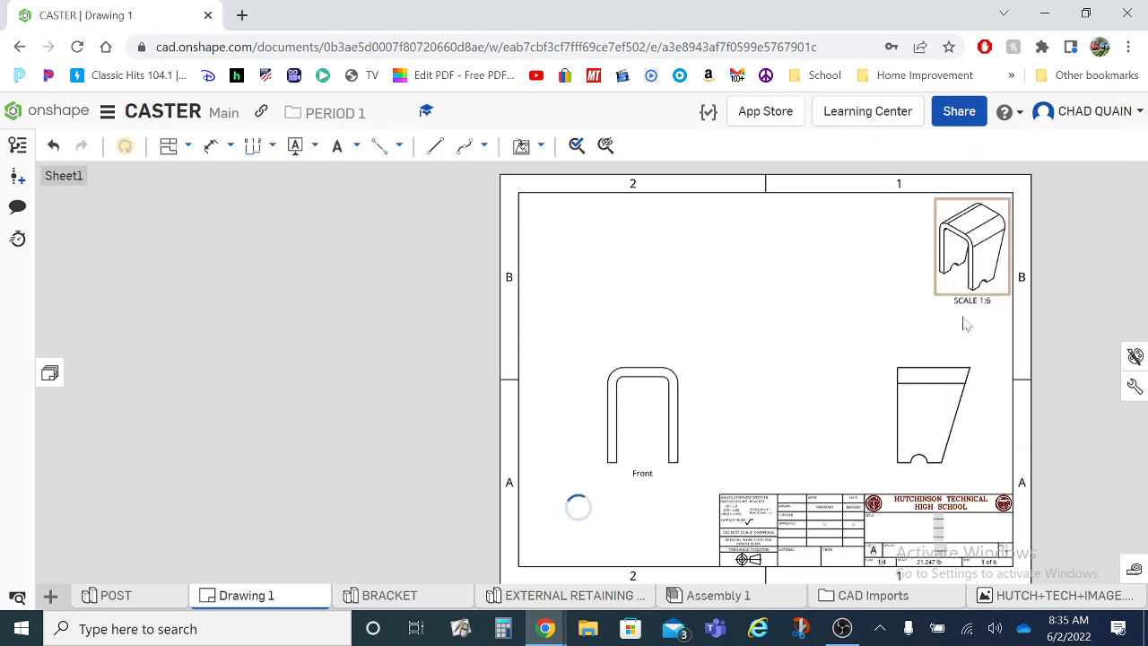
pyautogui.rightClick(935, 431)
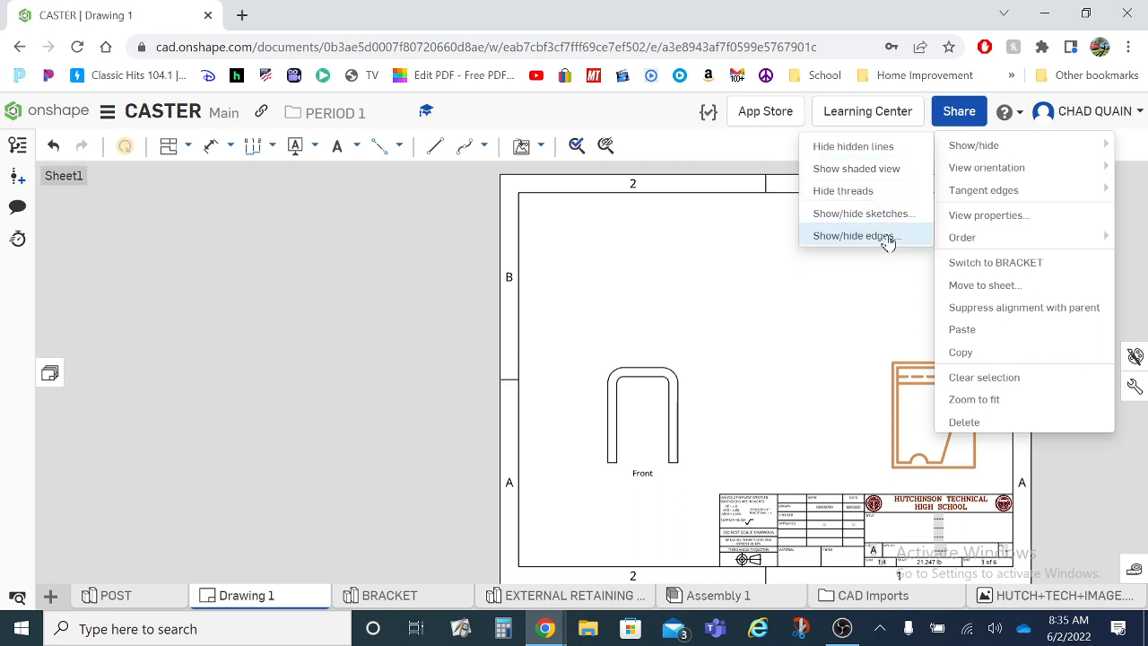
pyautogui.click(825, 332)
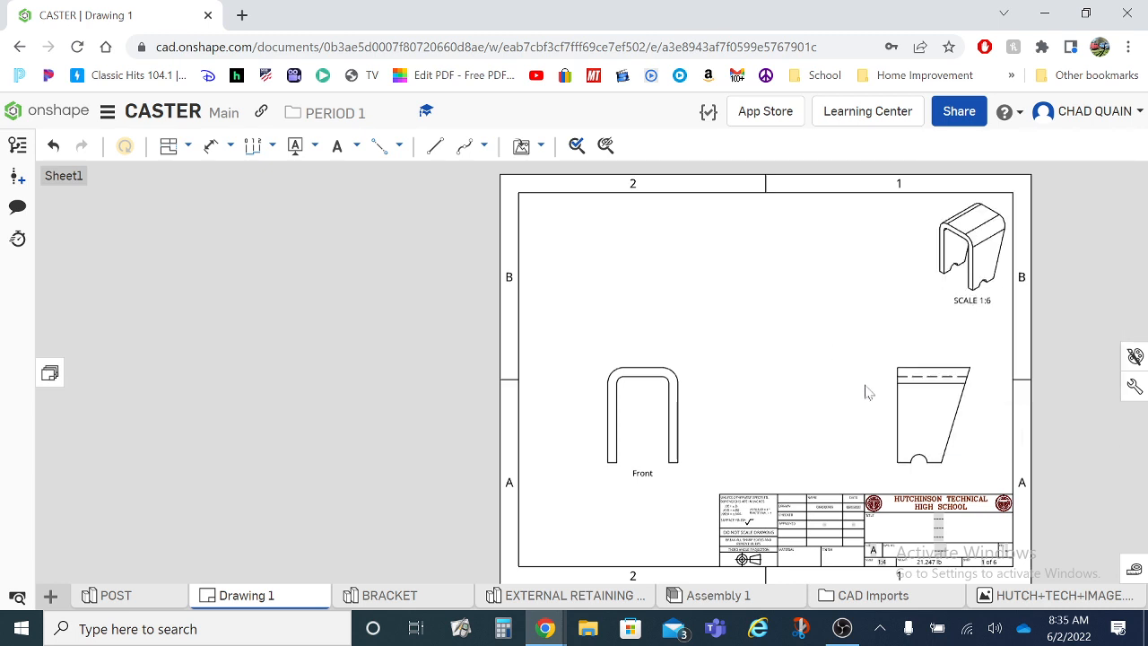
pyautogui.click(925, 466)
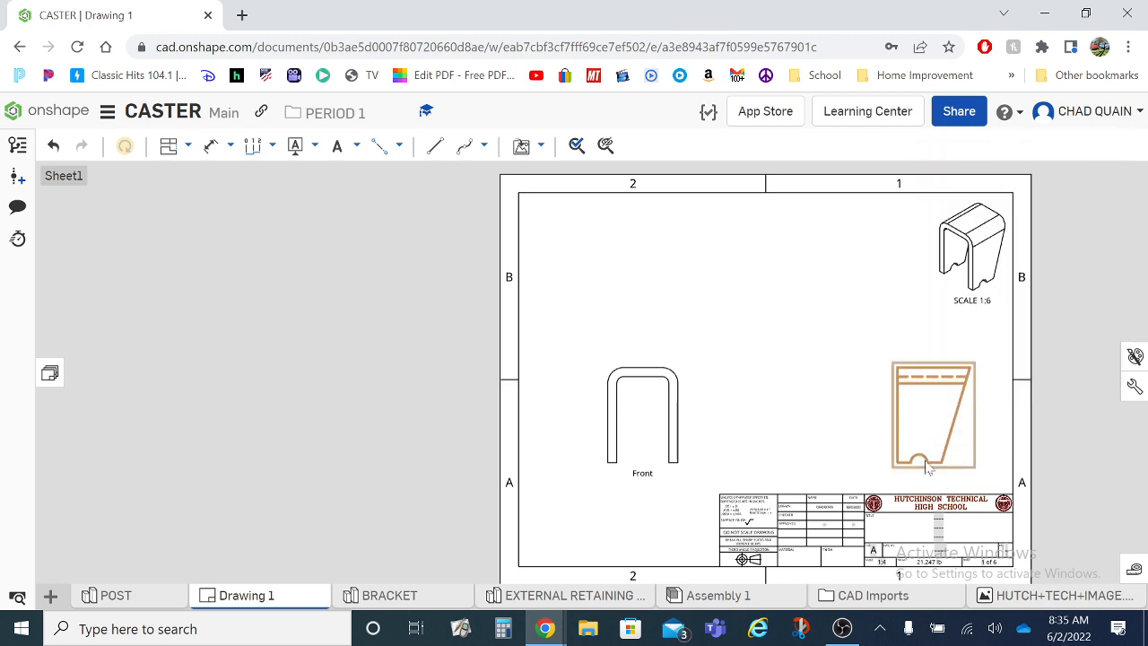
pyautogui.rightClick(928, 466)
pyautogui.moveTo(991, 192)
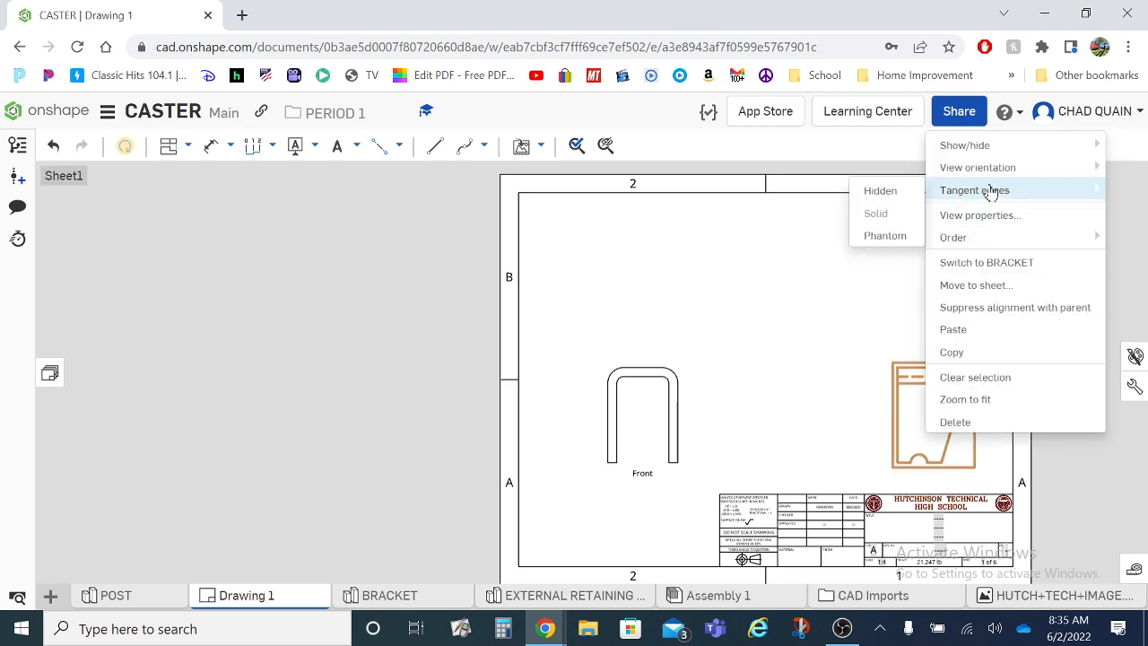
pyautogui.moveTo(999, 170)
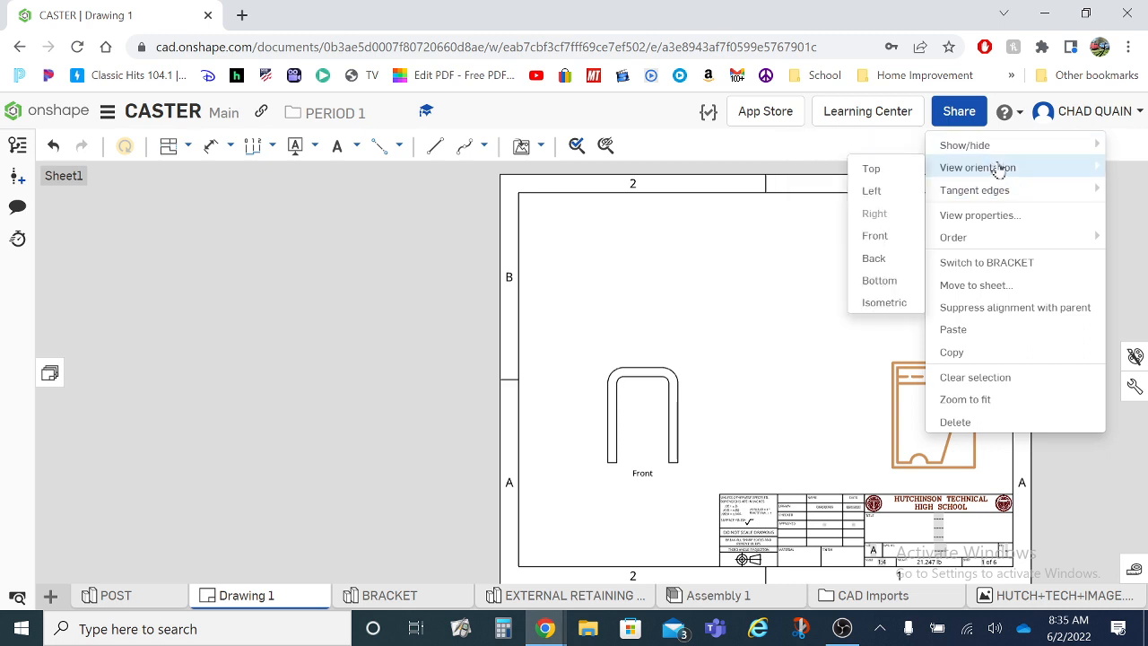
pyautogui.click(791, 288)
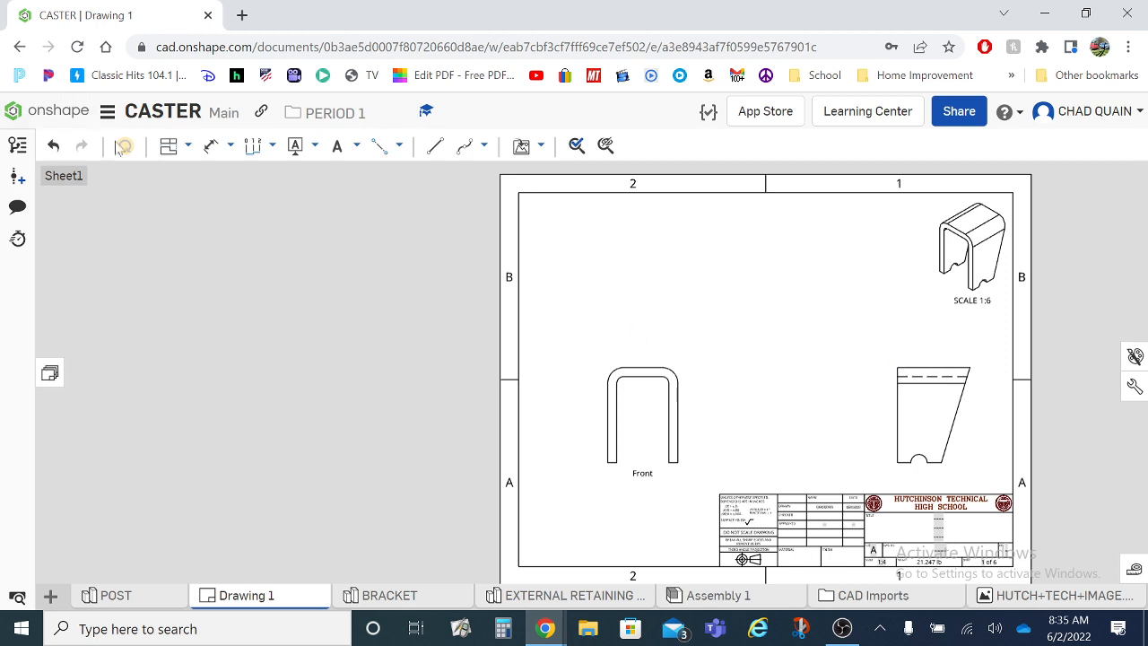
pyautogui.click(187, 148)
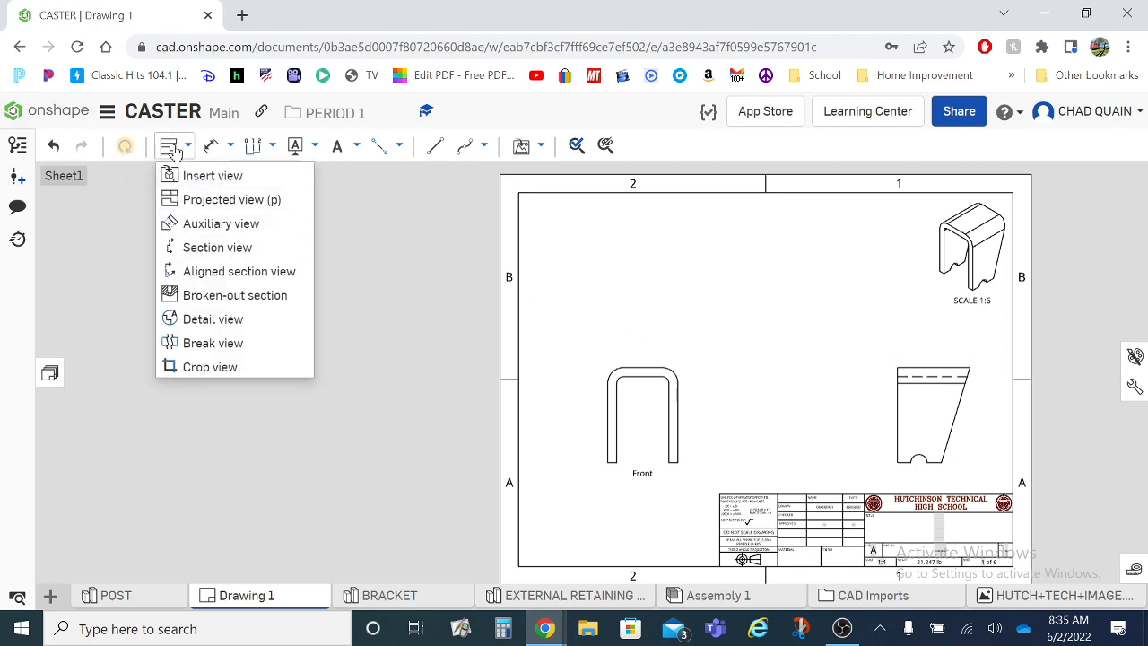
pyautogui.click(175, 150)
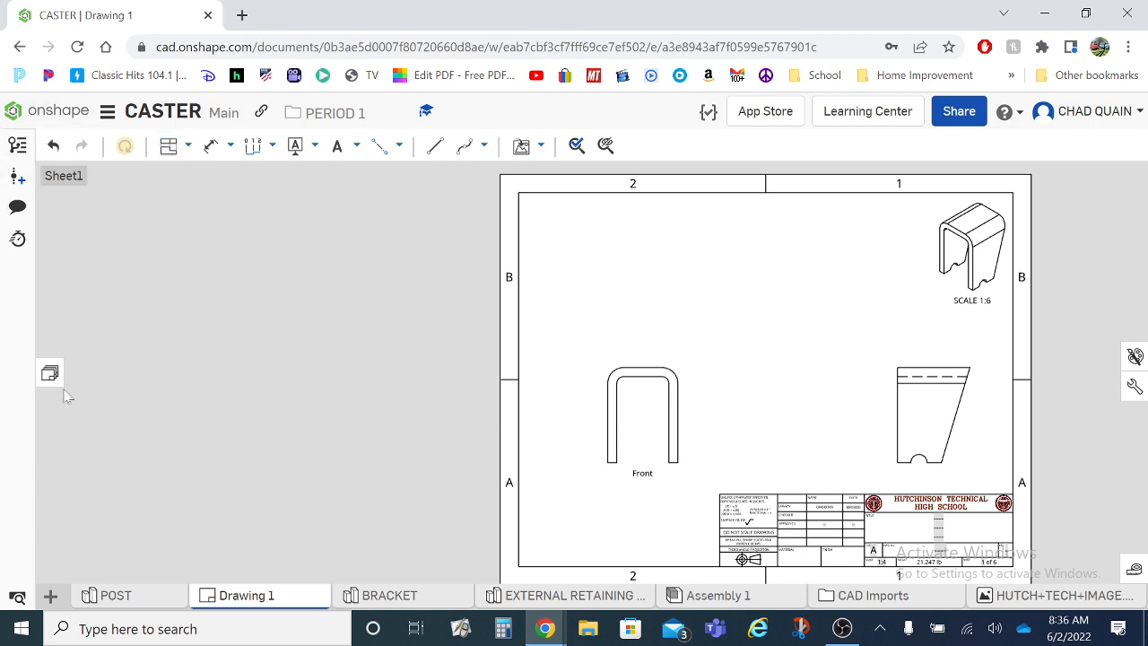
pyautogui.click(50, 596)
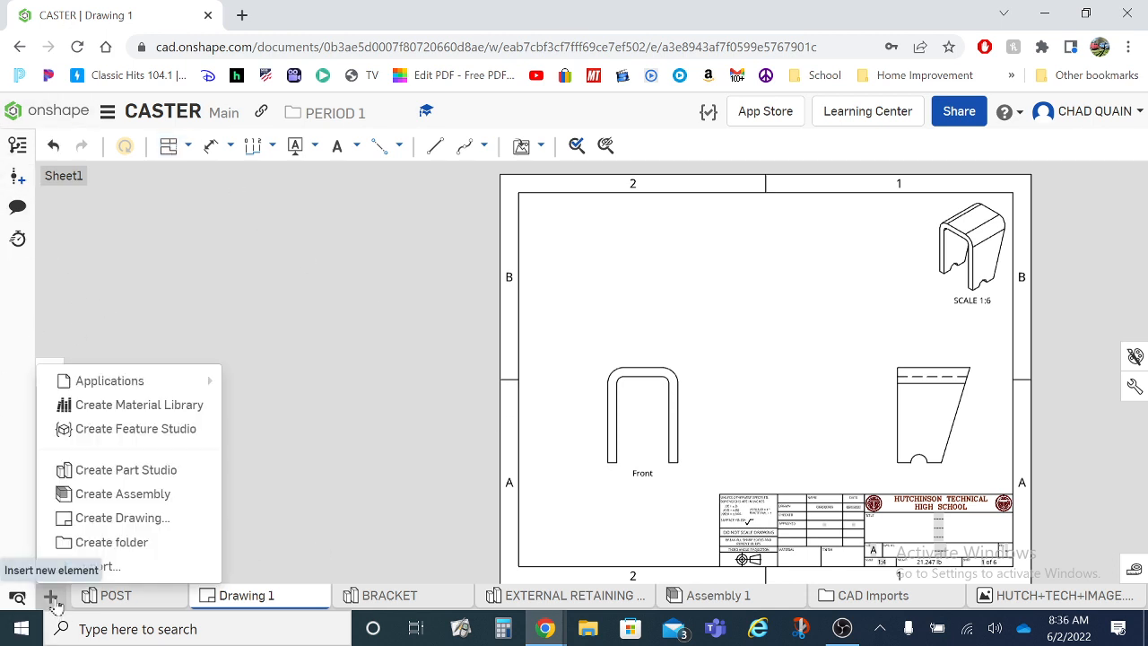
pyautogui.click(152, 519)
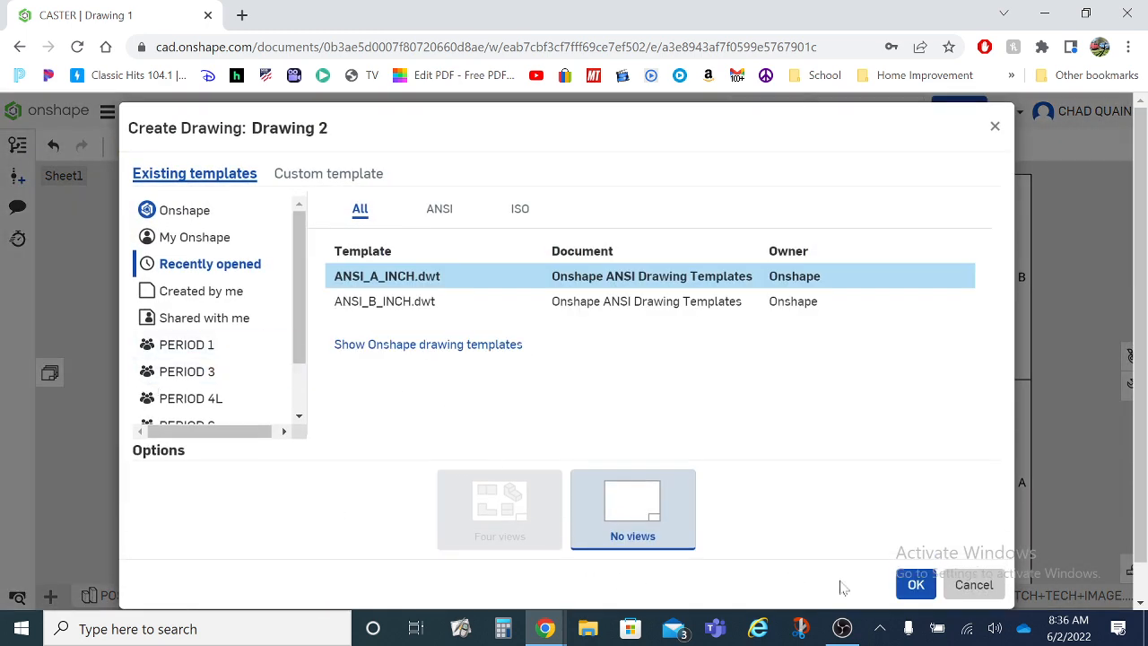
pyautogui.click(915, 584)
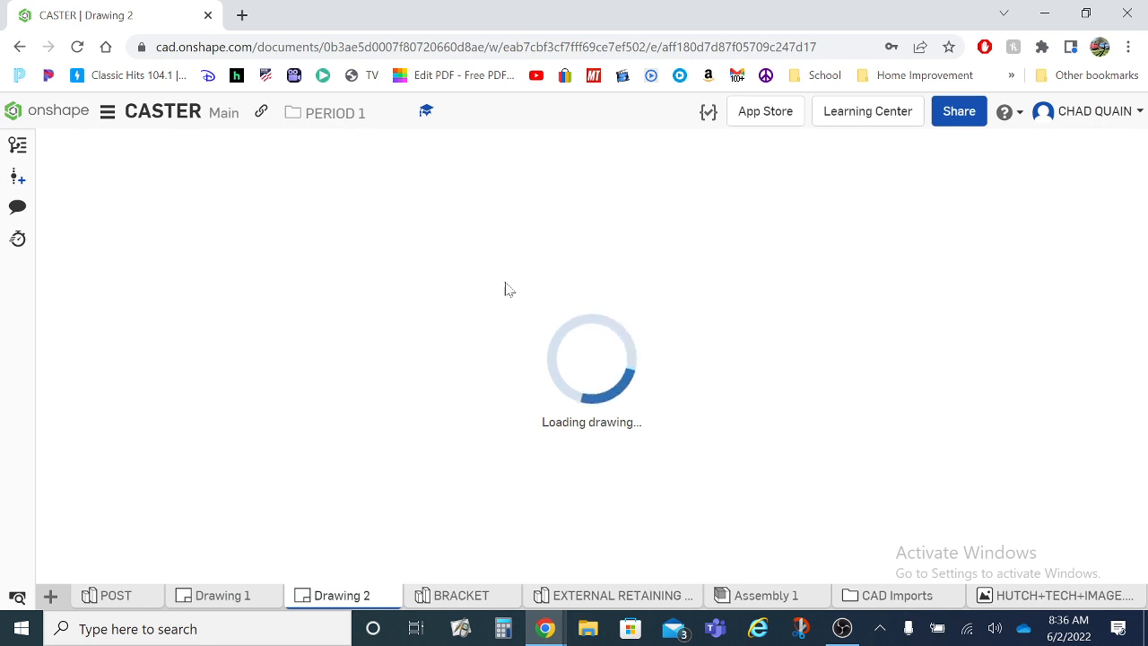
pyautogui.rightClick(361, 596)
pyautogui.click(316, 412)
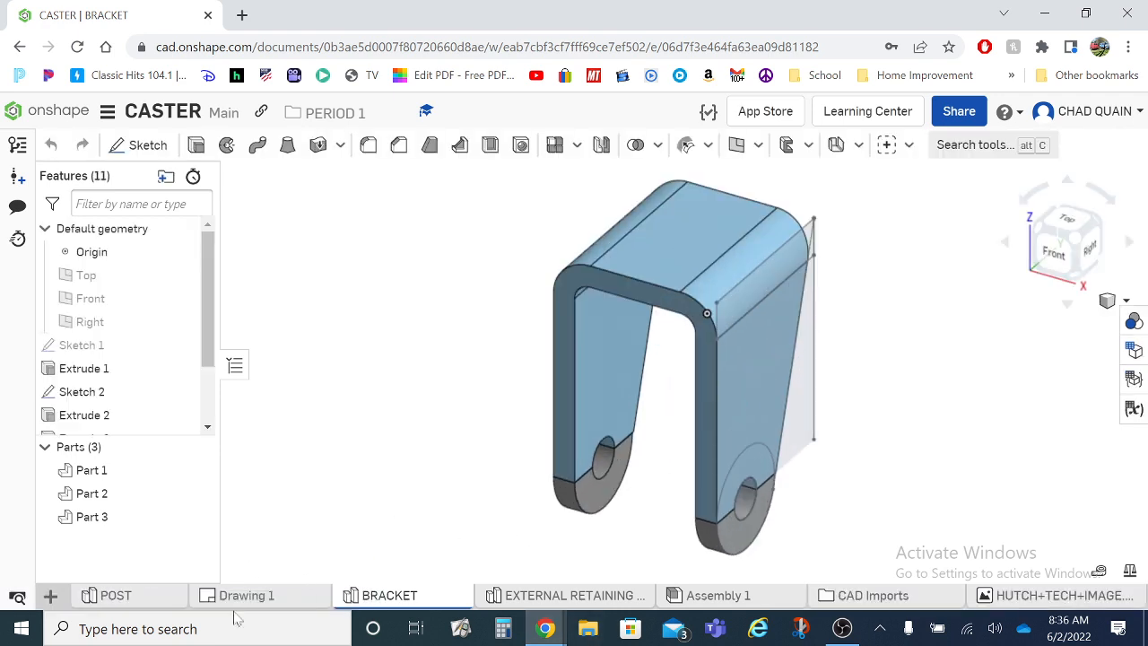
# - Duplicate the Drawing 1 sheet within the document and open the copy
pyautogui.click(246, 599)
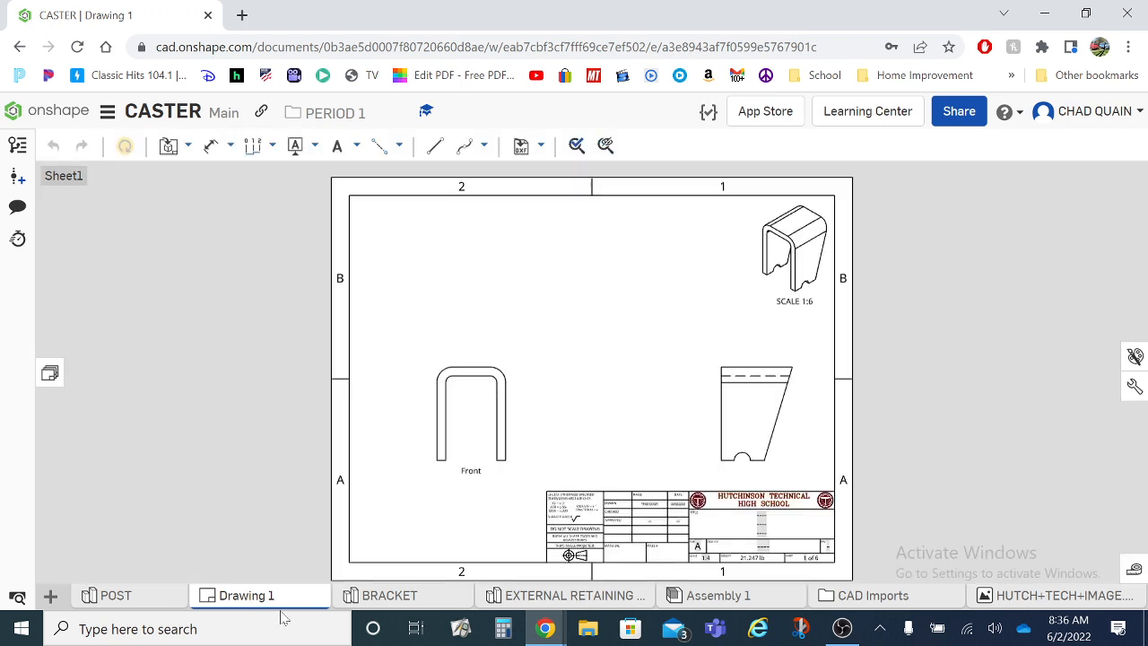
pyautogui.rightClick(287, 601)
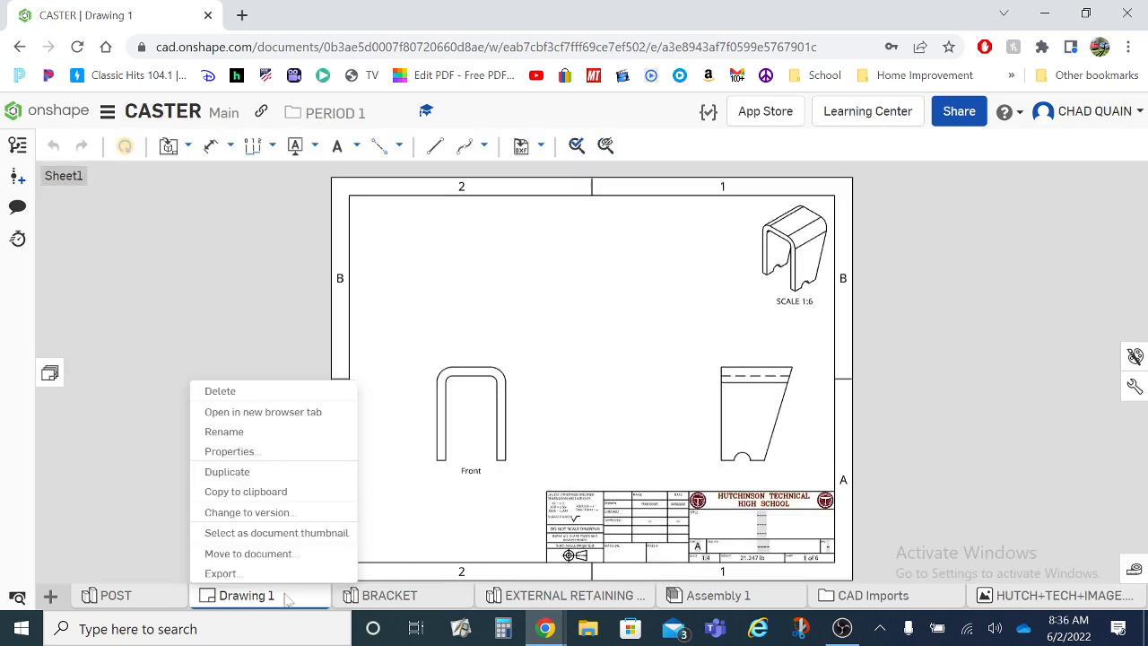
pyautogui.click(279, 472)
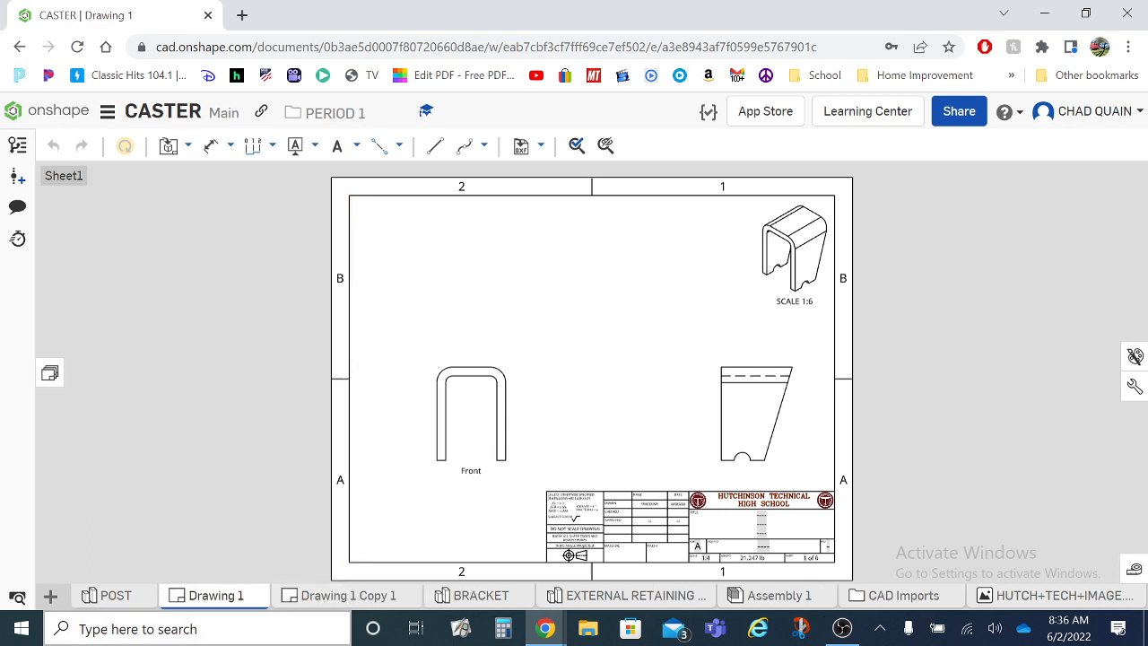
pyautogui.click(351, 595)
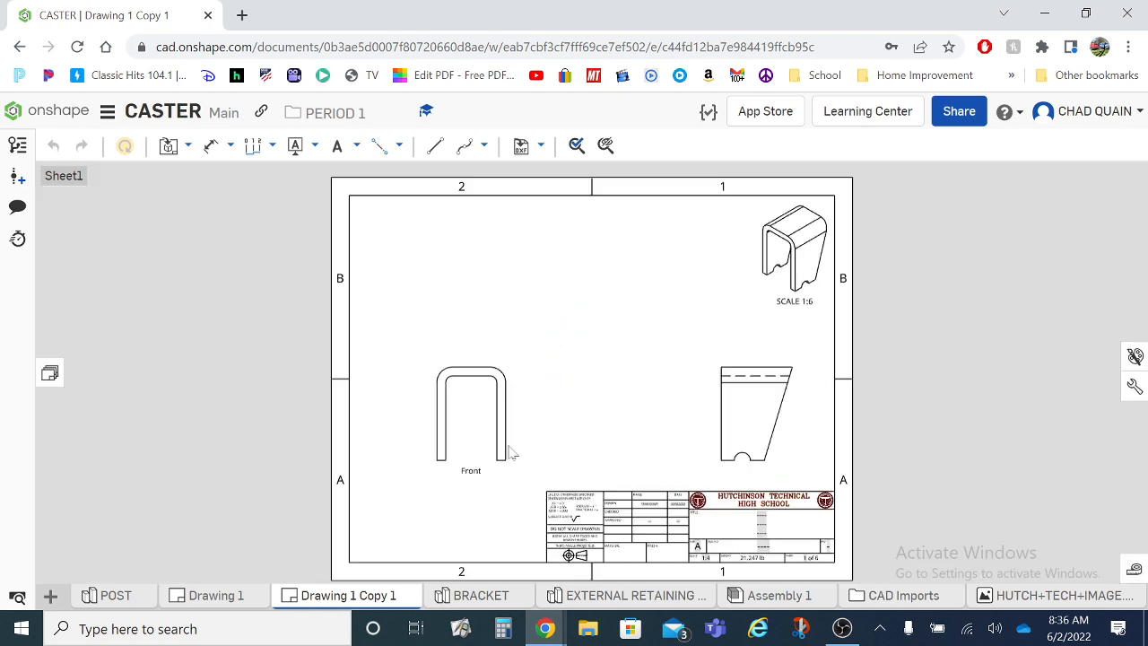
# - Delete the right side, front and isometric bracket views from the copied drawing, leaving the border and title block
pyautogui.click(751, 377)
pyautogui.press('Delete')
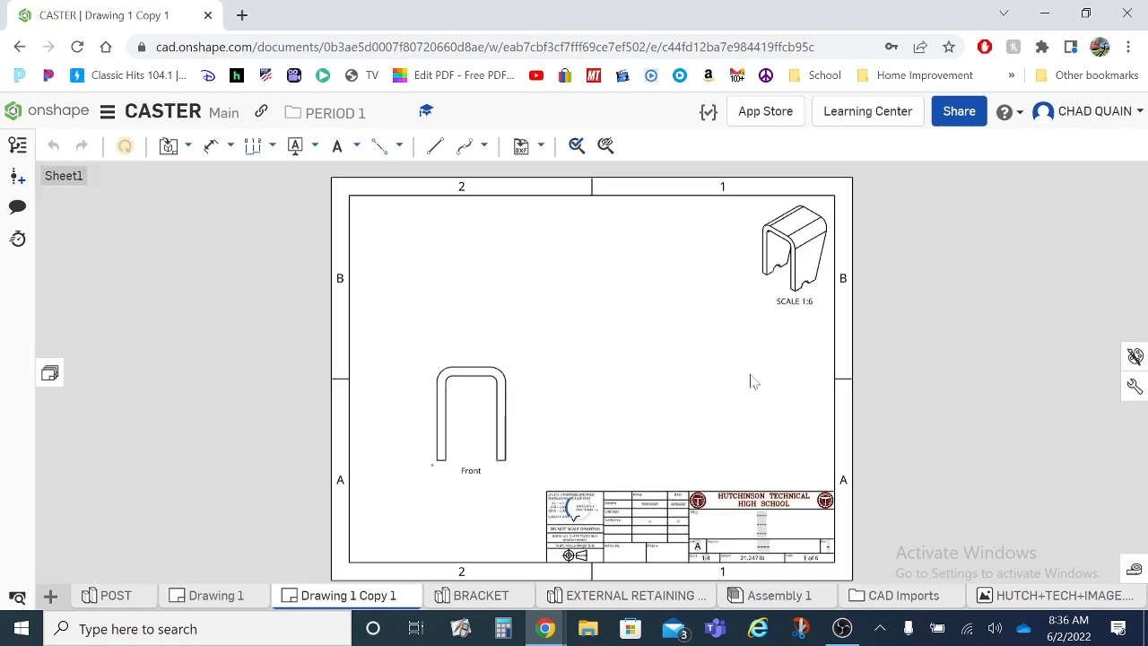
pyautogui.click(475, 407)
pyautogui.press('Delete')
pyautogui.click(789, 266)
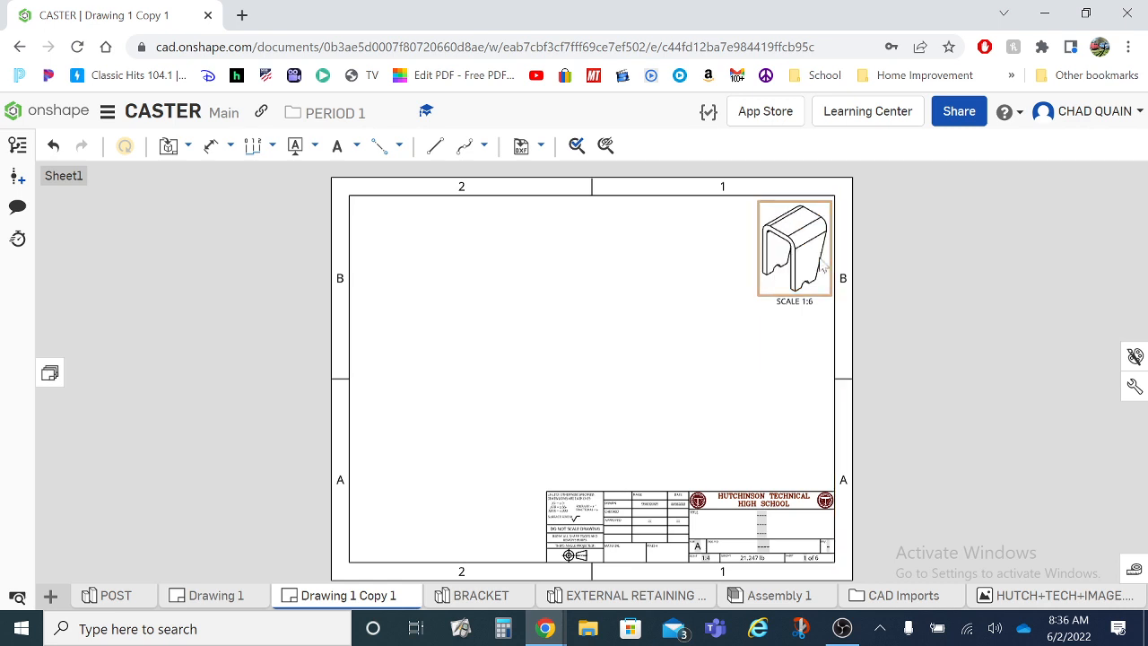
pyautogui.press('Delete')
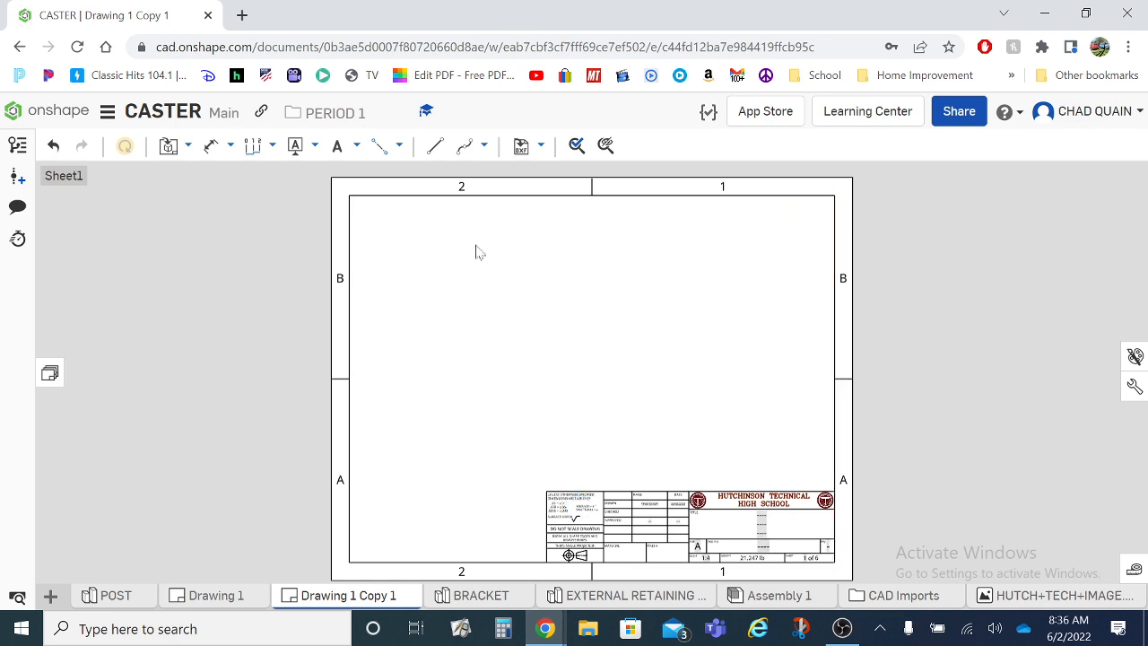
# - Start inserting a new view into the copied drawing and open the part or assembly selection
pyautogui.click(186, 147)
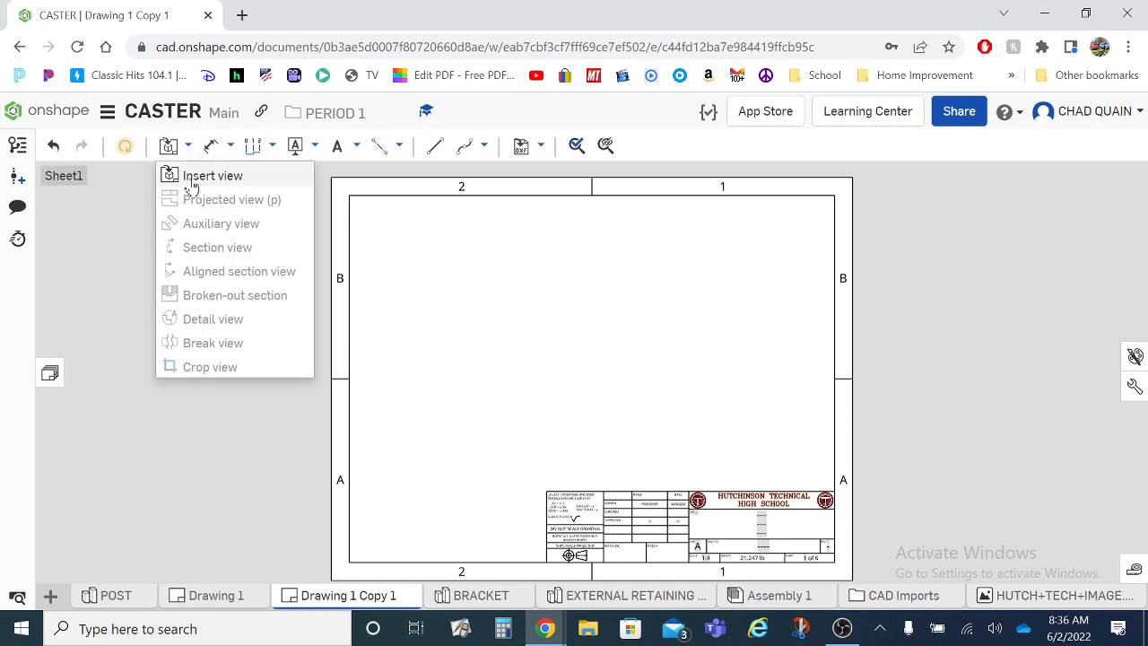
pyautogui.click(199, 176)
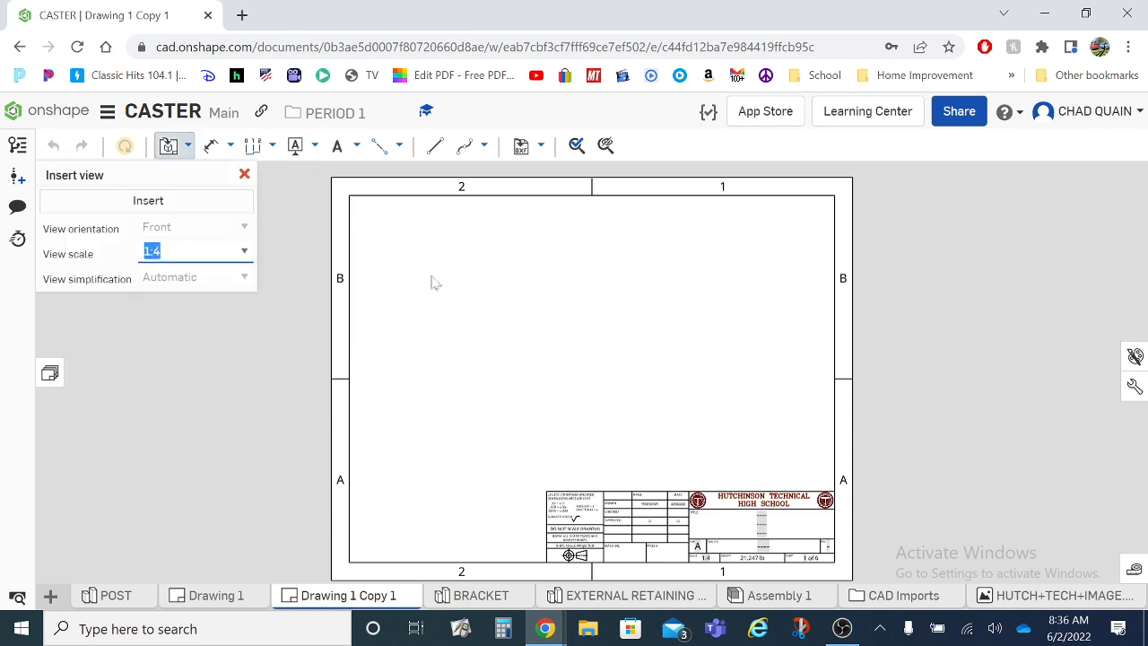
pyautogui.click(174, 206)
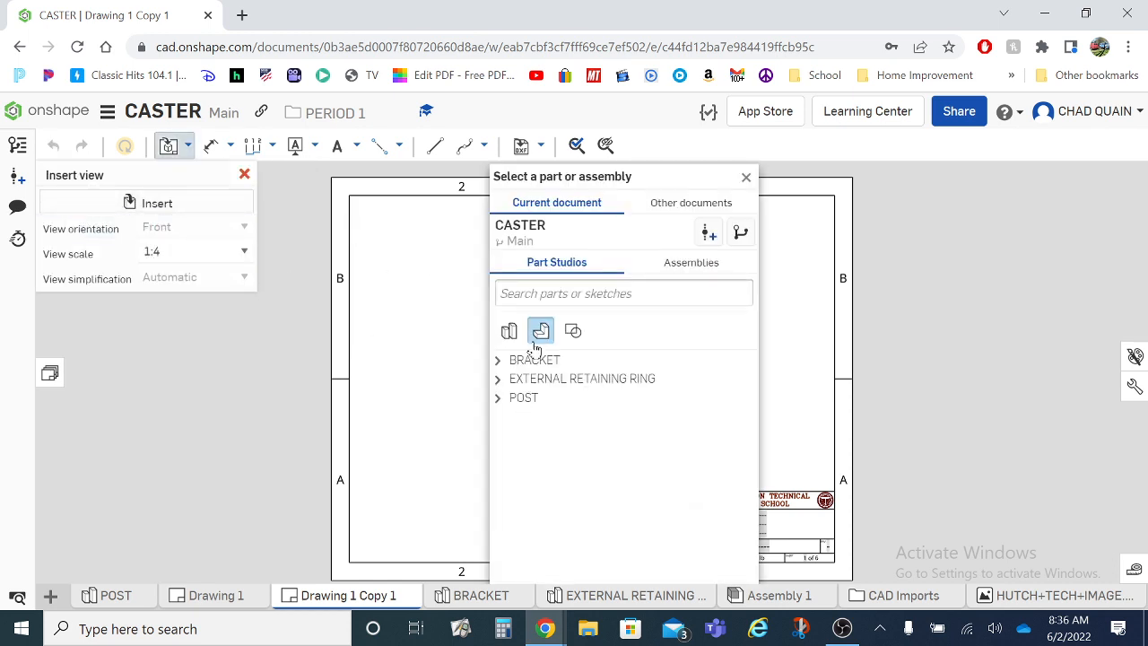
# - Browse the documents created by the account owner for a part to place in the drawing
pyautogui.click(676, 212)
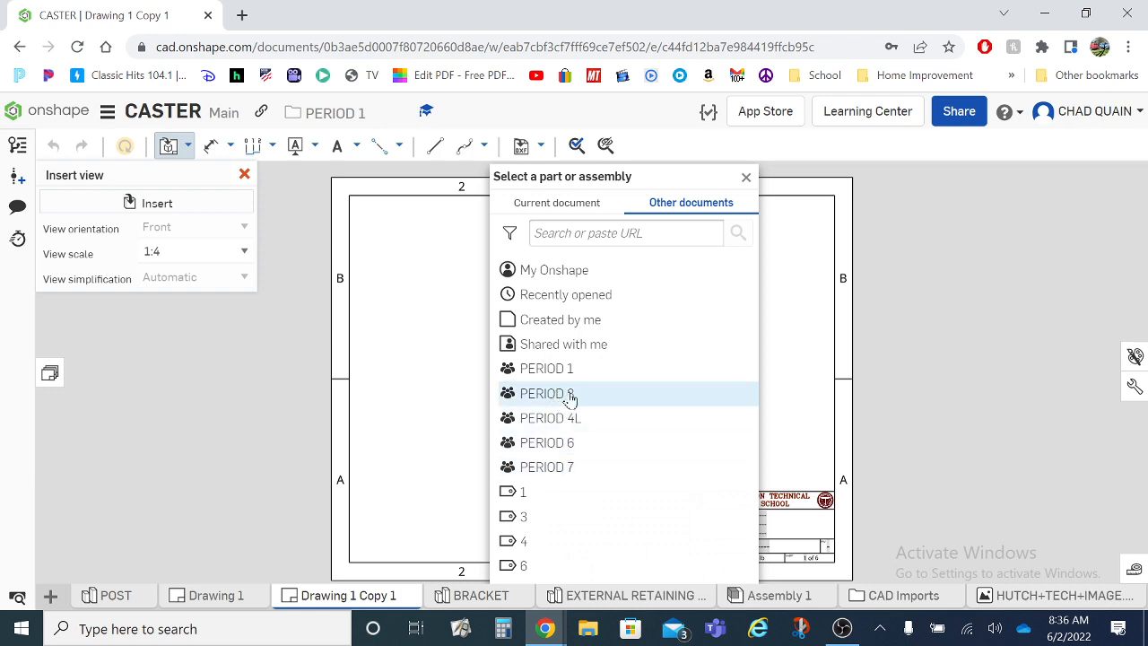
pyautogui.click(586, 321)
pyautogui.scroll(-2, 609, 399)
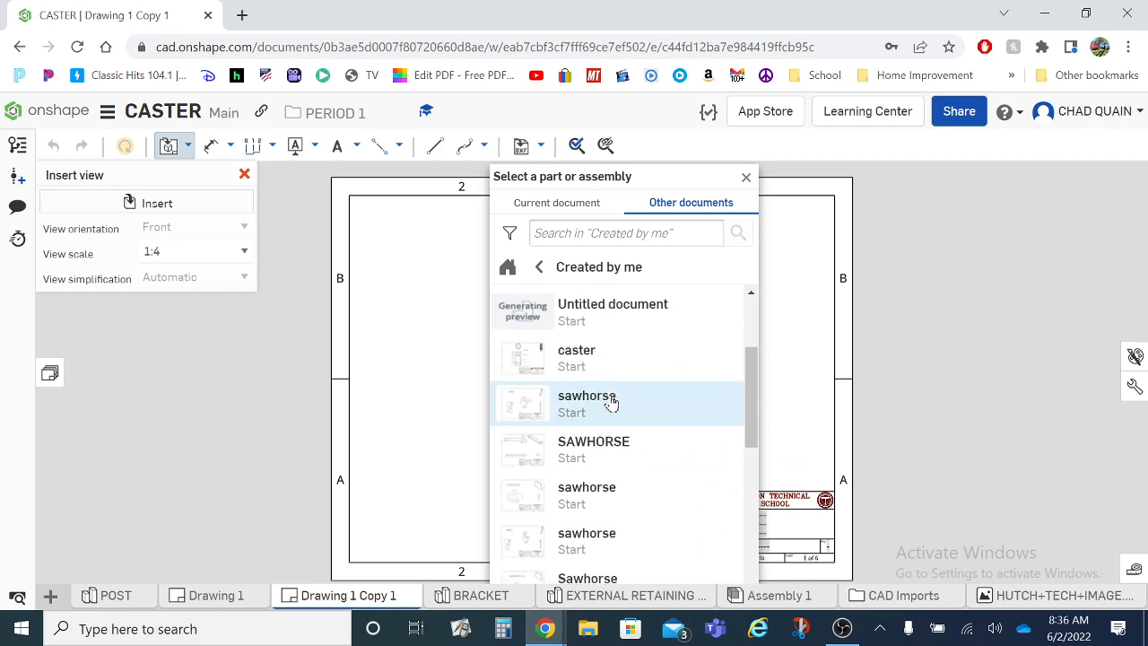
pyautogui.scroll(2, 610, 402)
pyautogui.scroll(-5, 610, 402)
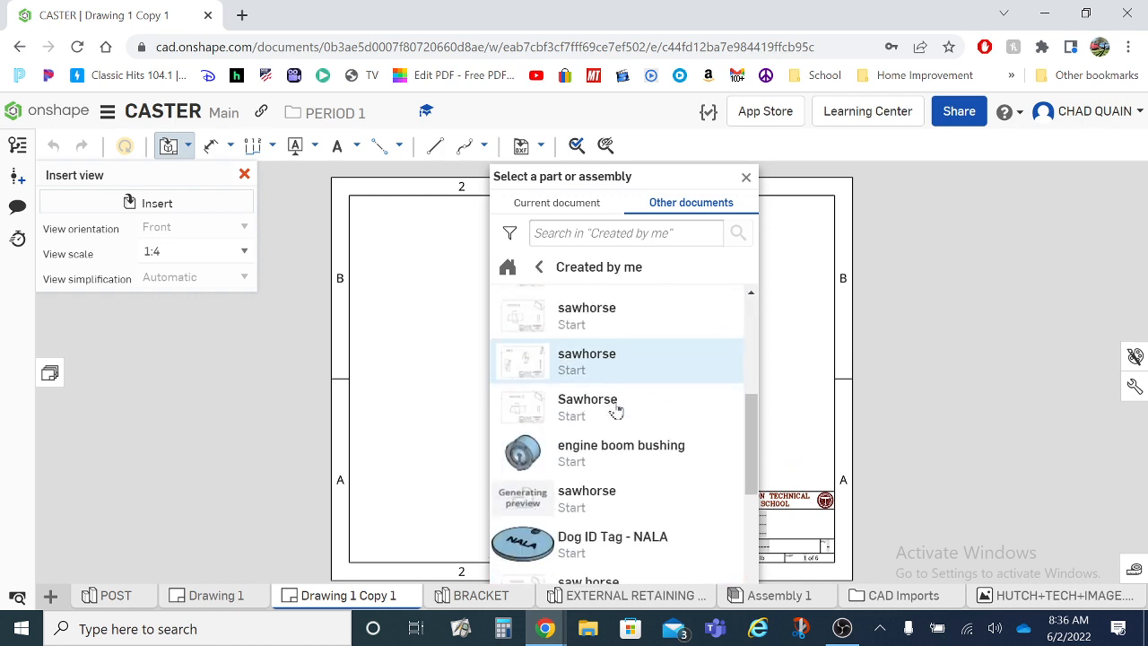
pyautogui.scroll(-3, 646, 502)
pyautogui.scroll(3, 646, 500)
pyautogui.scroll(-4, 646, 500)
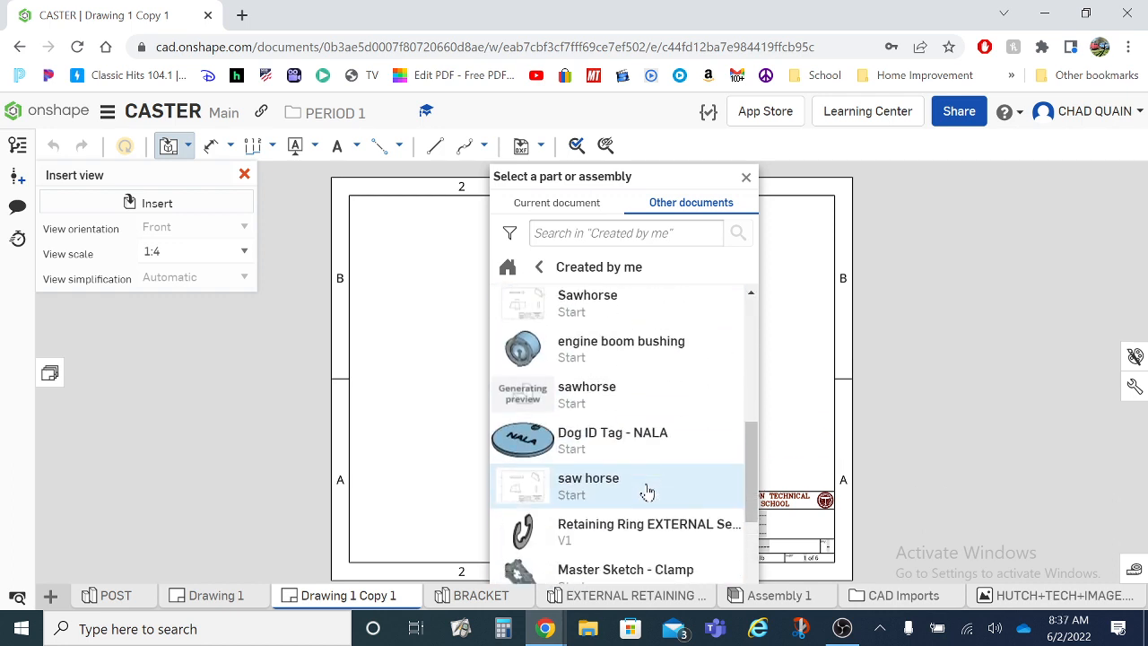
pyautogui.scroll(-4, 648, 489)
pyautogui.scroll(2, 645, 489)
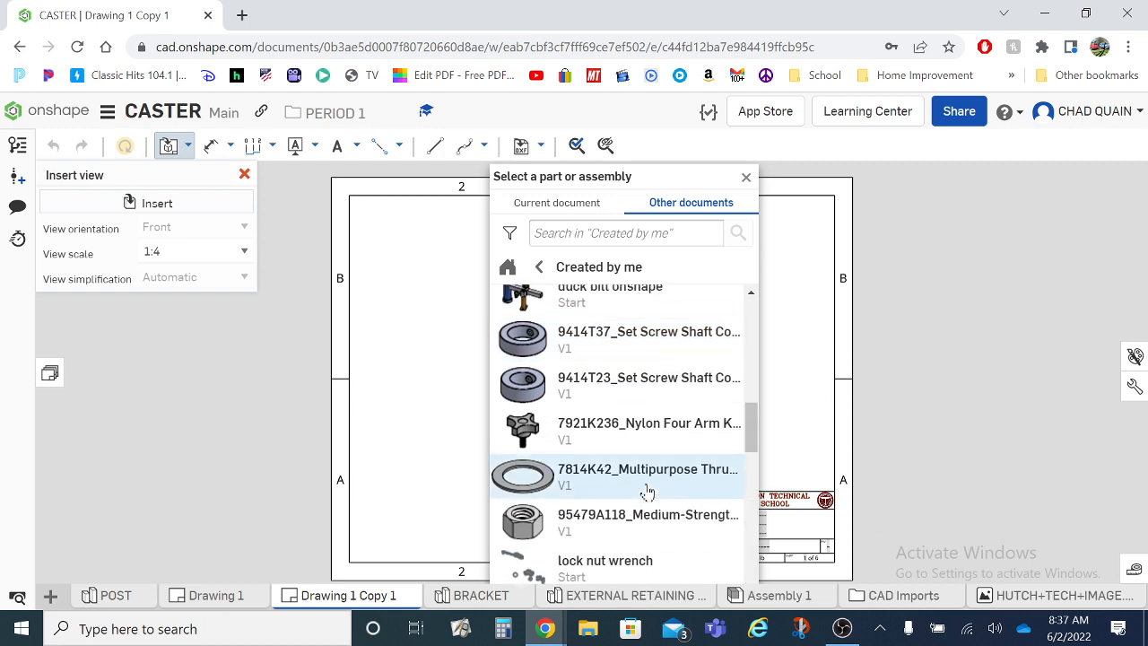
pyautogui.scroll(3, 579, 341)
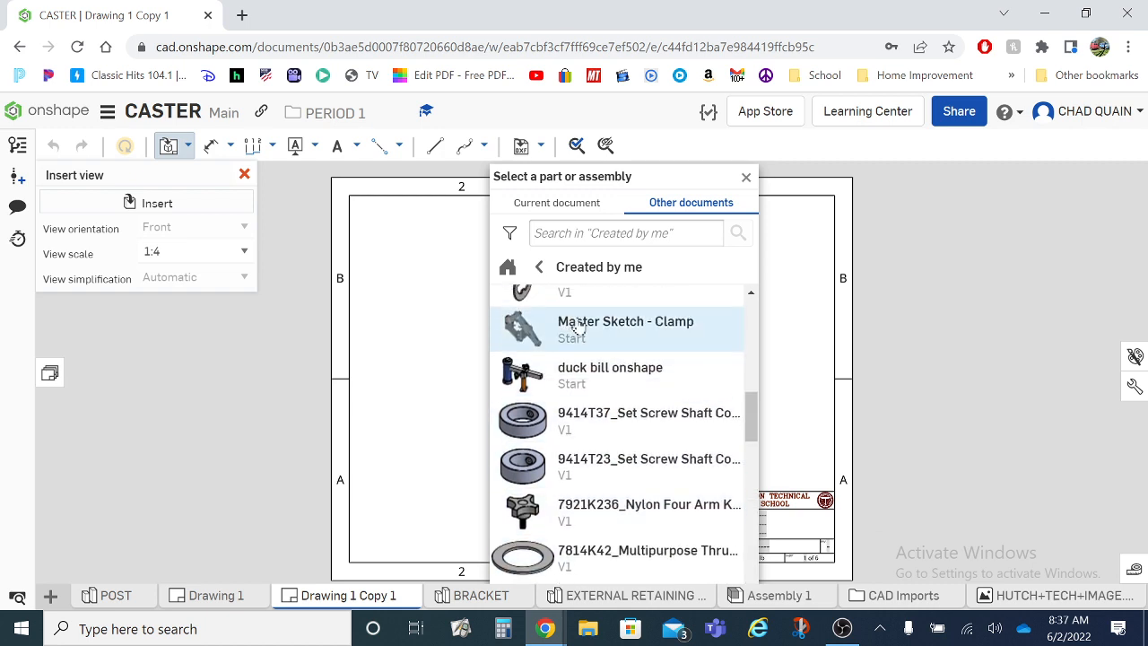
pyautogui.scroll(3, 596, 344)
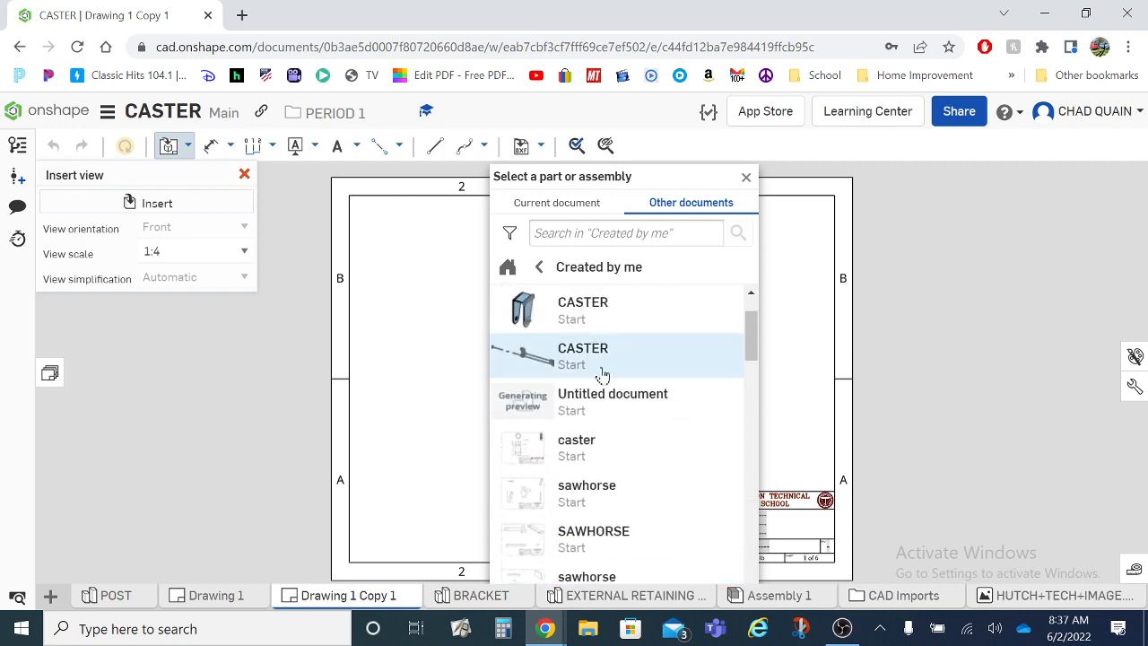
pyautogui.scroll(1, 603, 377)
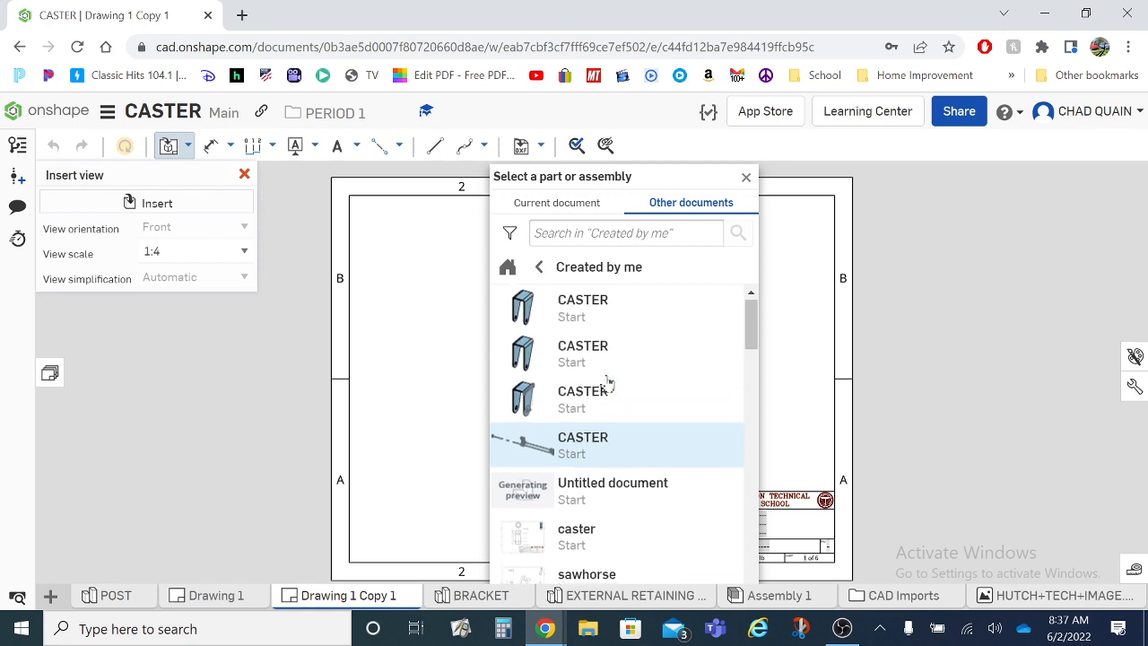
# - Check the PERIOD 1, PERIOD 3 and PERIOD 6 team folders for a part to insert
pyautogui.click(540, 266)
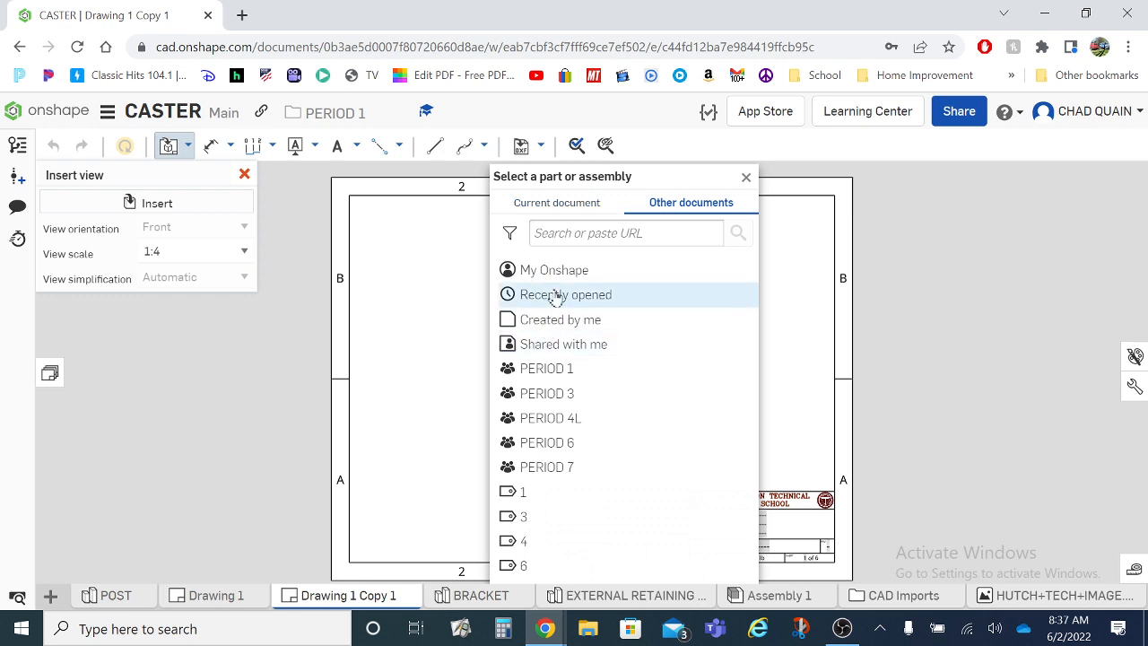
pyautogui.click(557, 370)
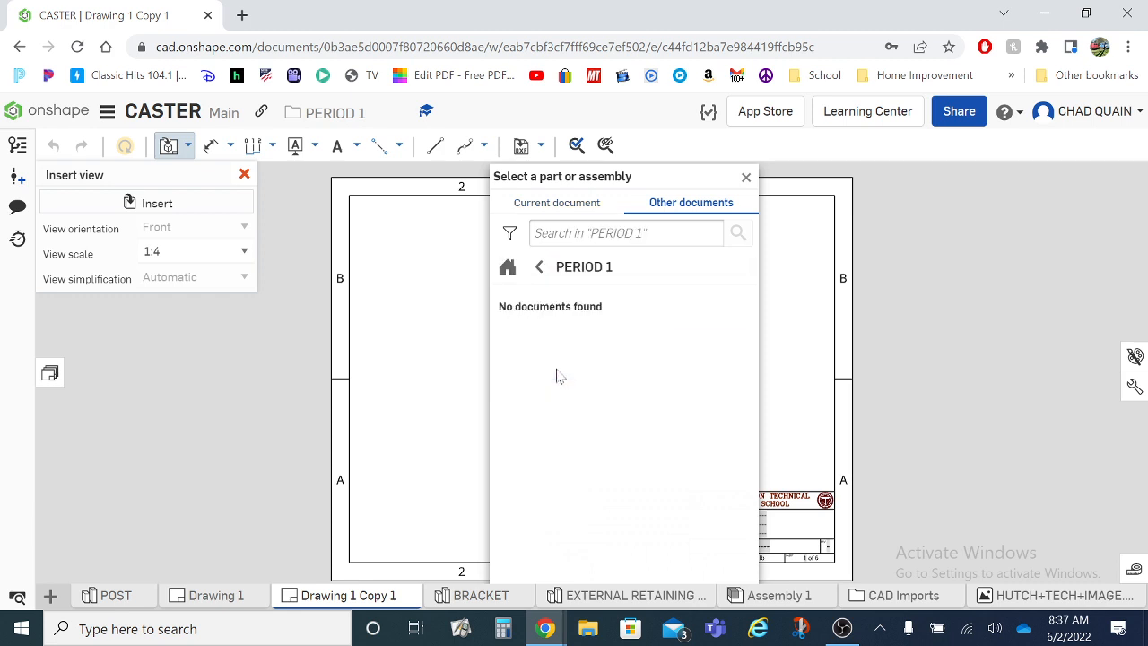
pyautogui.click(543, 267)
pyautogui.click(567, 393)
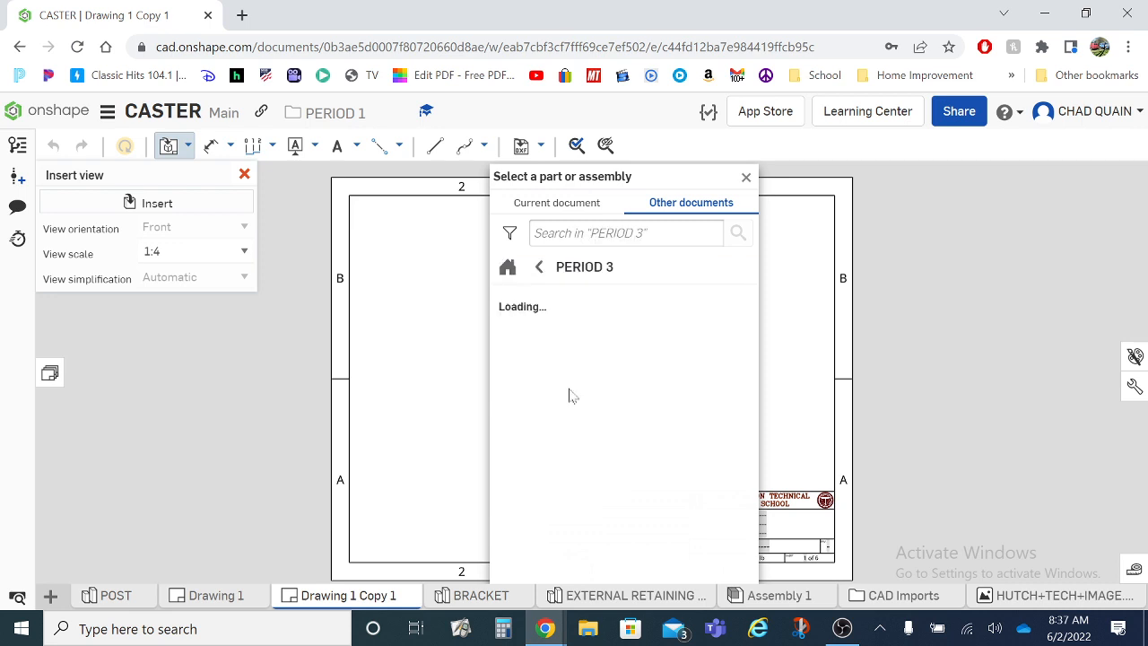
pyautogui.click(539, 267)
pyautogui.click(545, 440)
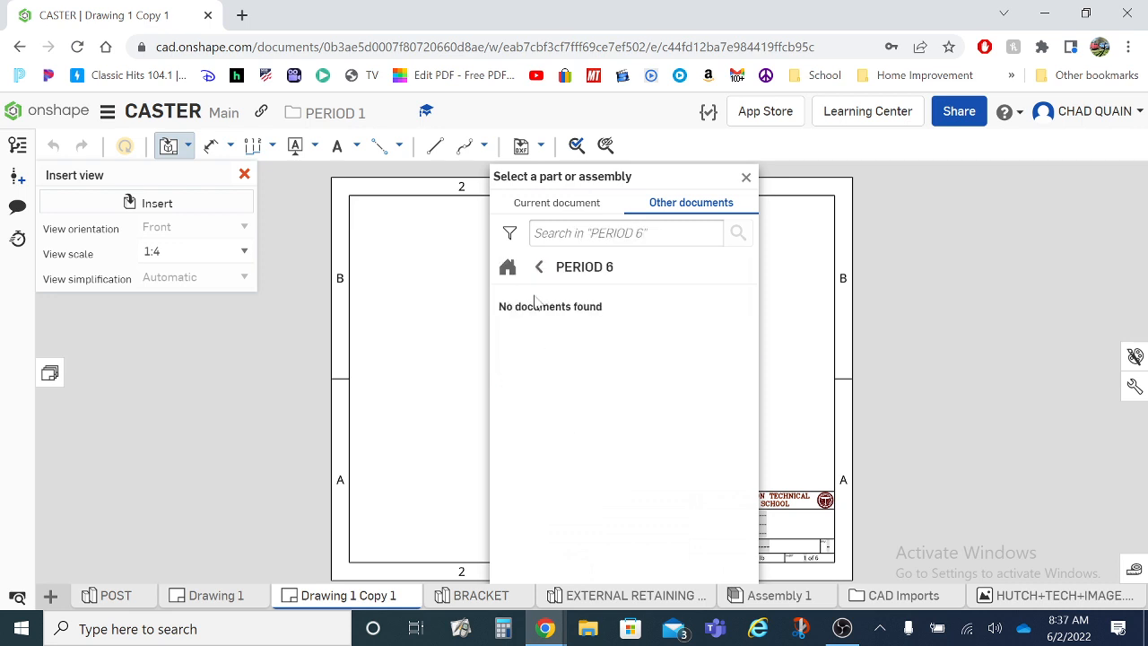
pyautogui.click(539, 267)
# - Insert the front view of POST Part 1 from the current document at 1:4 and project a side view beside it
pyautogui.click(556, 204)
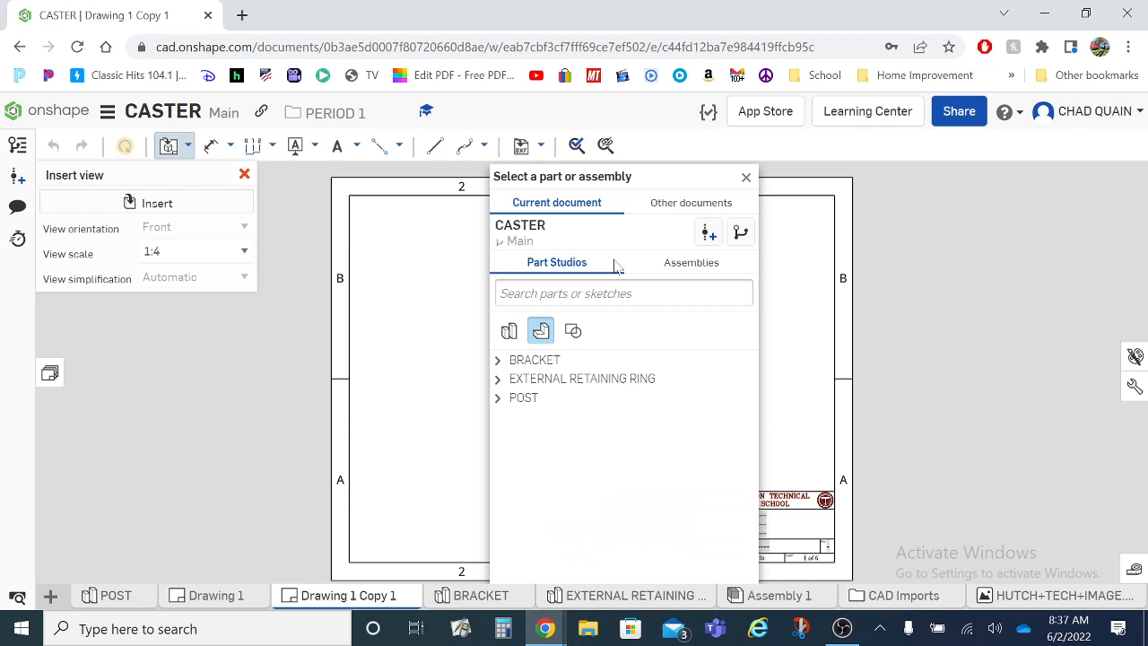
pyautogui.click(499, 382)
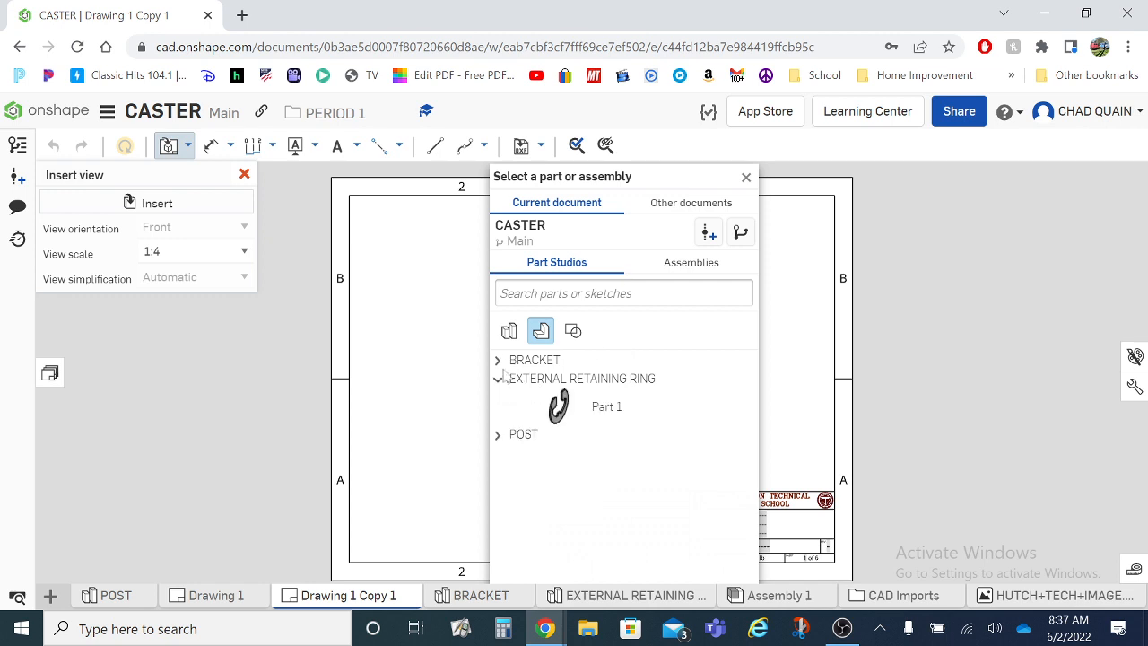
pyautogui.click(499, 360)
pyautogui.click(499, 544)
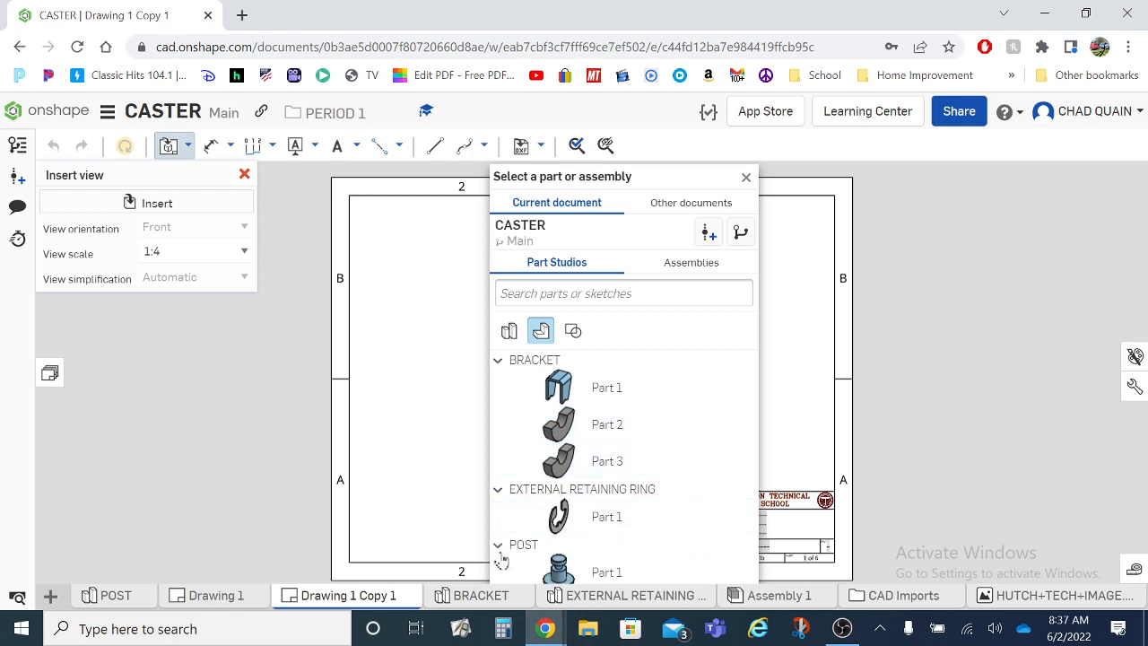
pyautogui.click(592, 571)
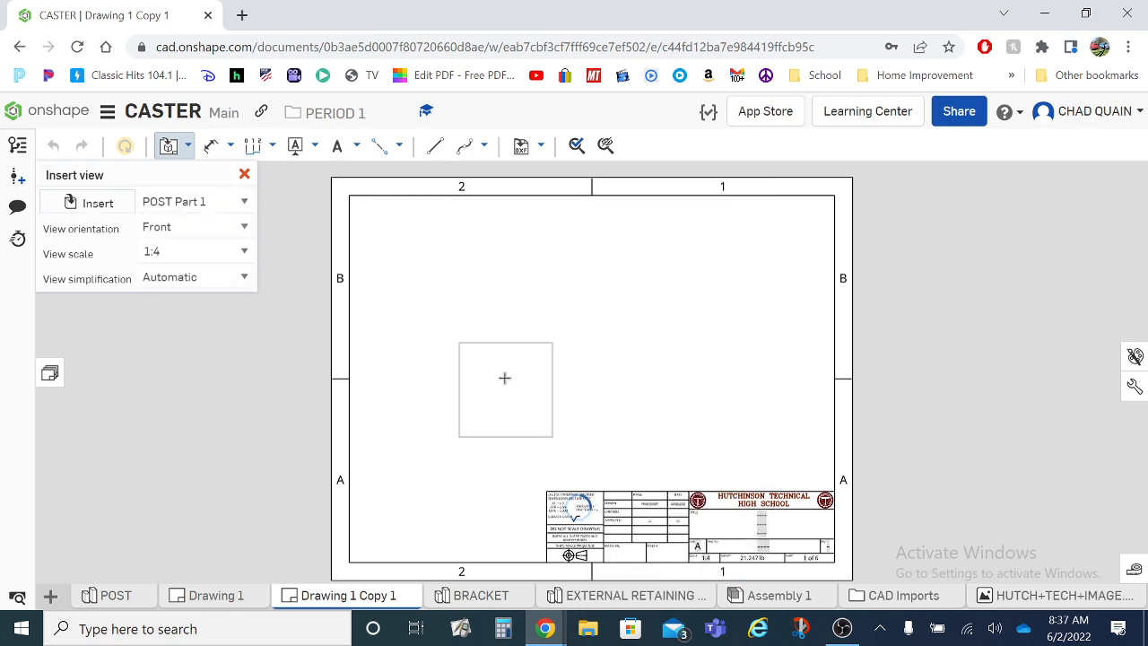
pyautogui.click(510, 365)
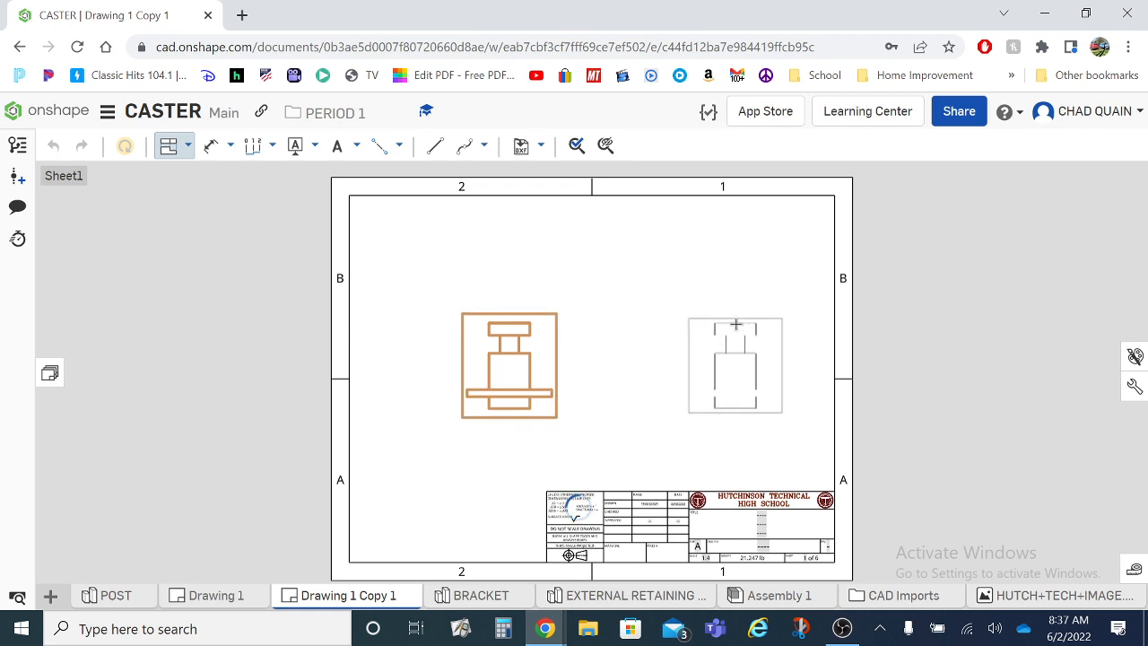
pyautogui.click(735, 325)
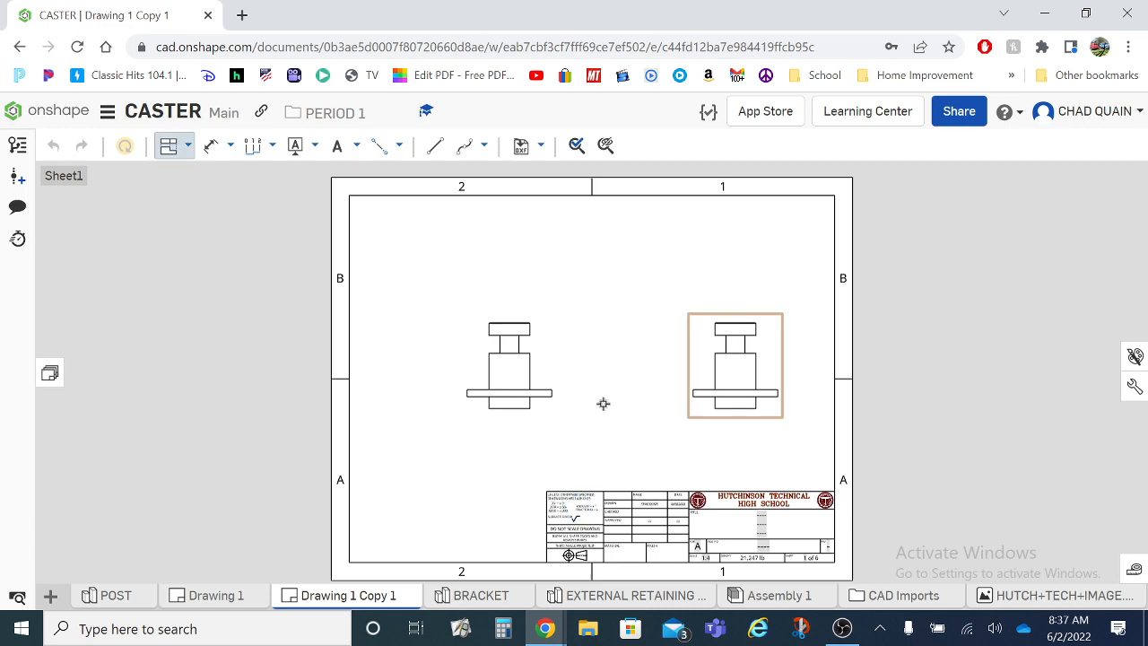
# - Switch to Schoology, look through the bracket, shaft and wheel PDFs in Detailed Drawings, and return to the Onshape drawing
pyautogui.hotkey('alt', 'Tab')
pyautogui.scroll(2, 551, 364)
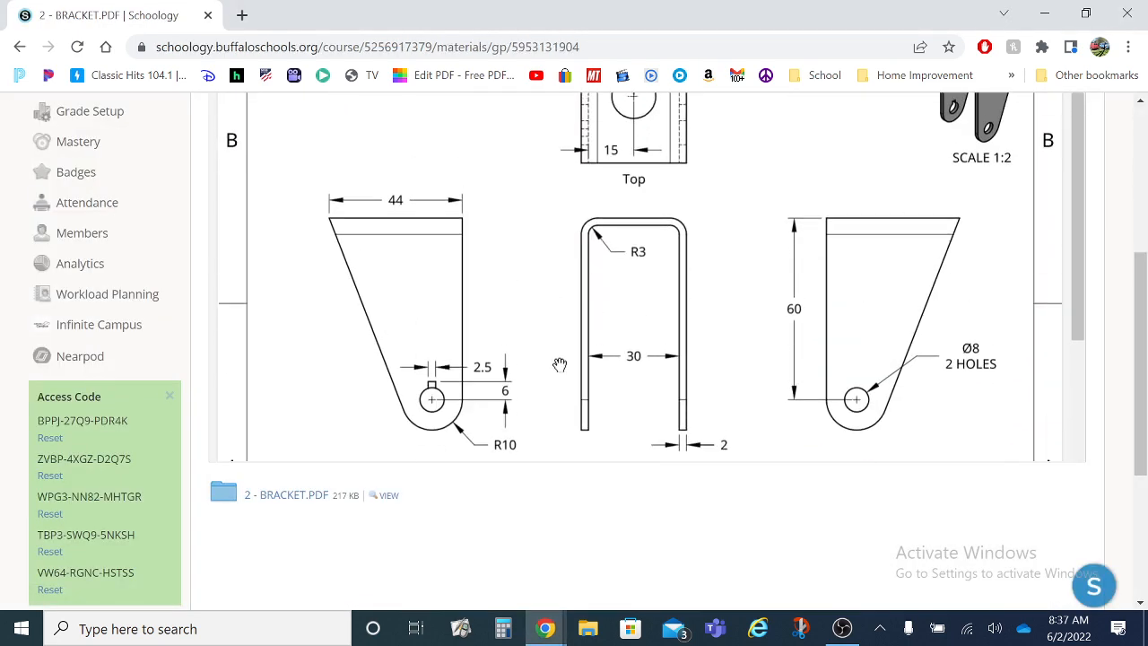
pyautogui.scroll(-5, 559, 362)
pyautogui.scroll(10, 559, 341)
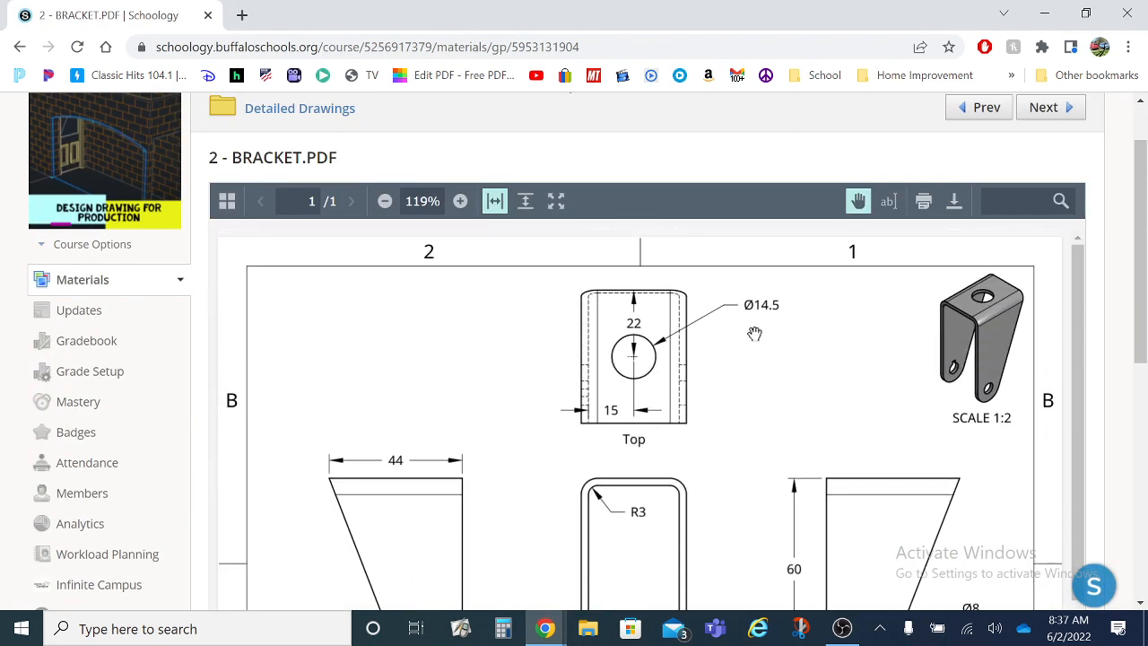
pyautogui.click(1043, 107)
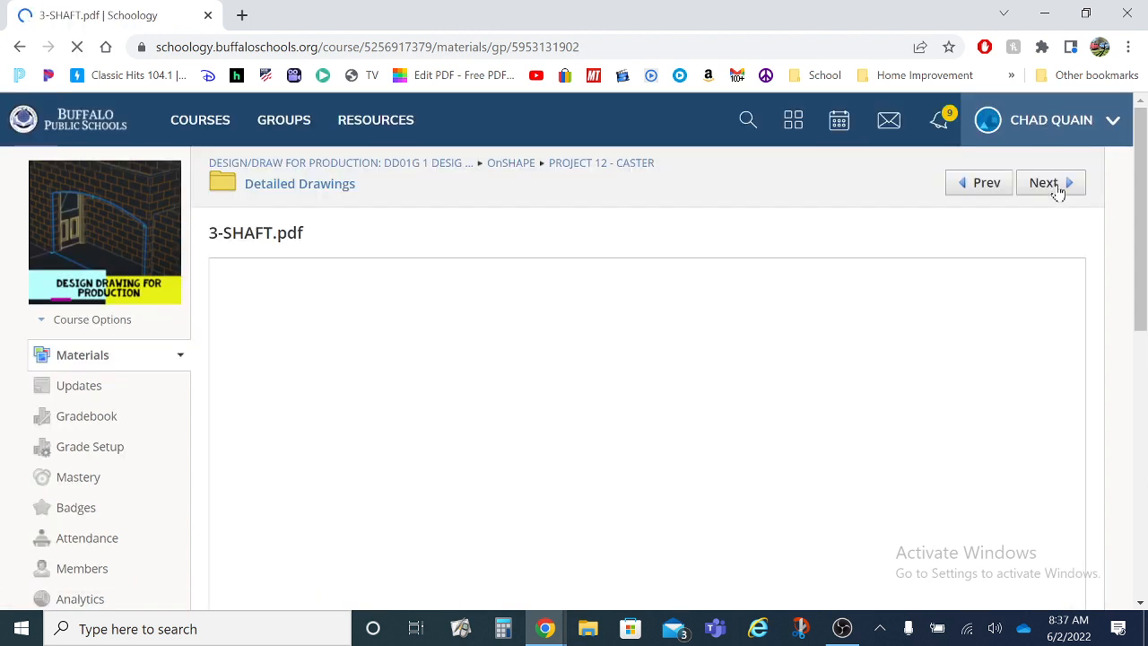
pyautogui.click(1058, 191)
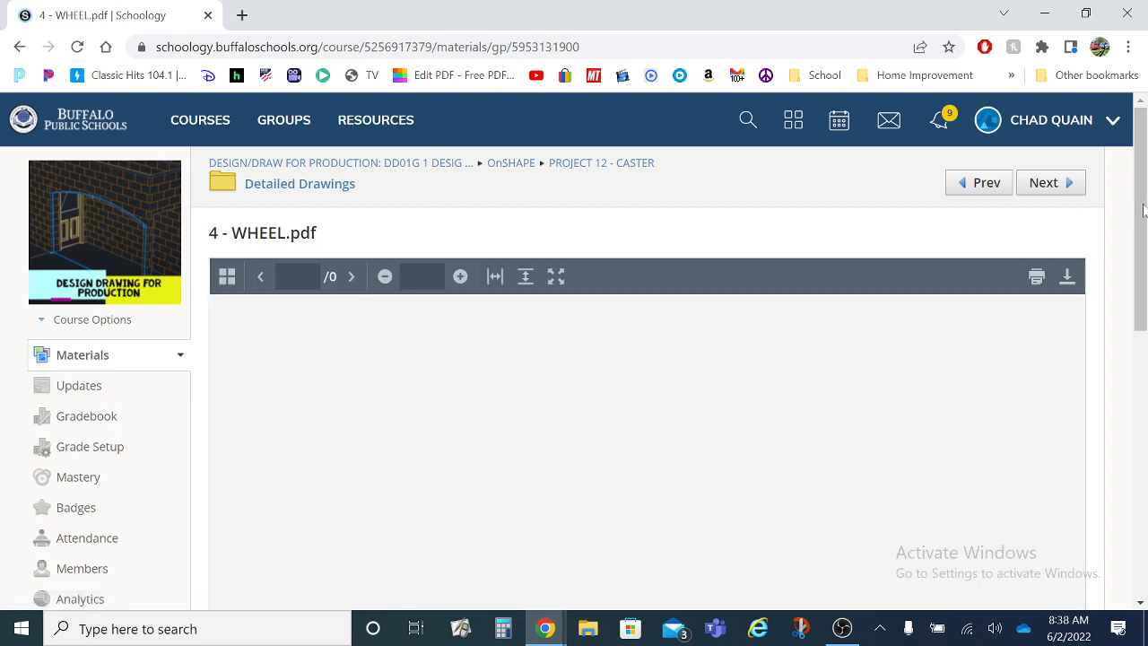
pyautogui.moveTo(1145, 230); pyautogui.dragTo(1147, 246)
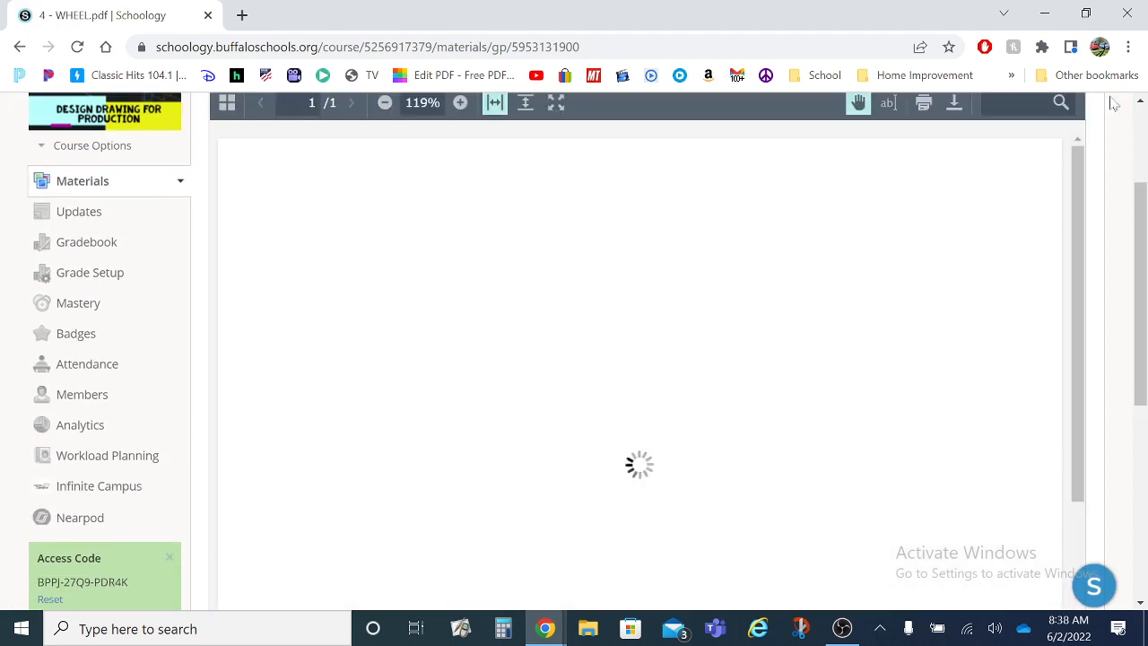
pyautogui.click(1128, 47)
pyautogui.click(1120, 193)
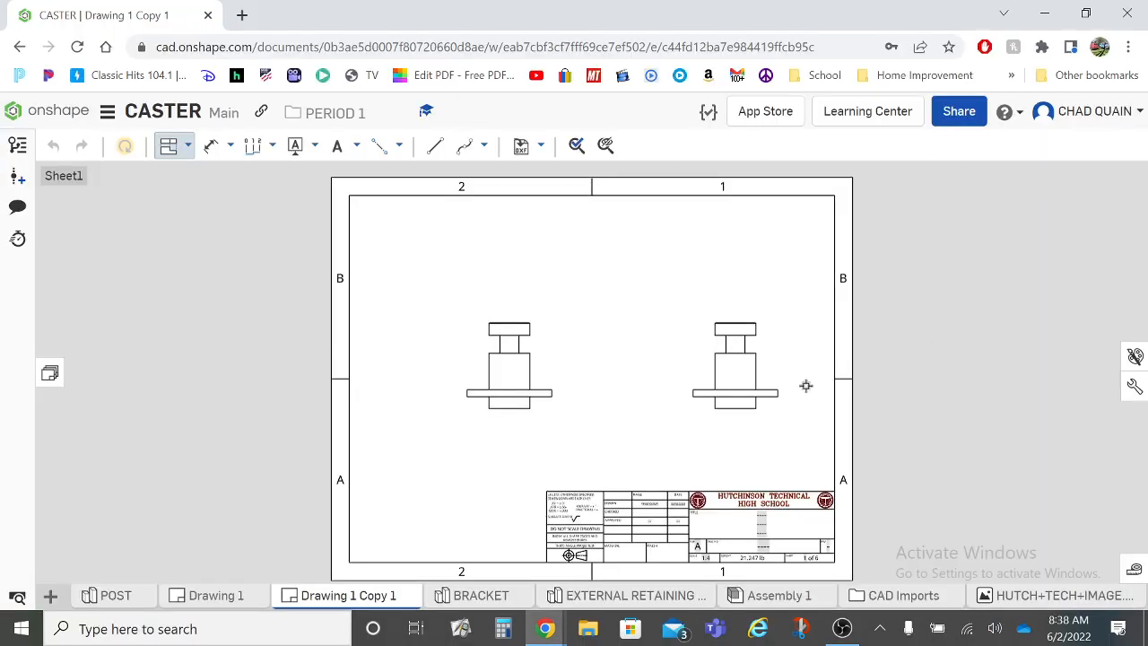
# - Delete the projected side view of the post, keeping only the front view
pyautogui.click(721, 366)
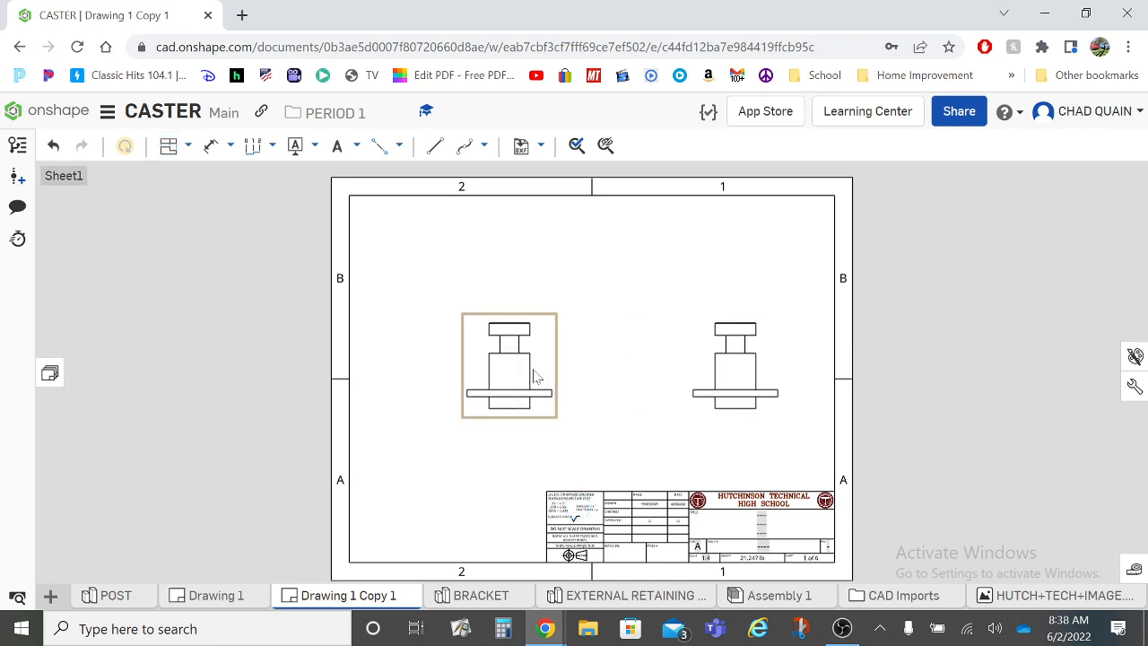
pyautogui.click(737, 374)
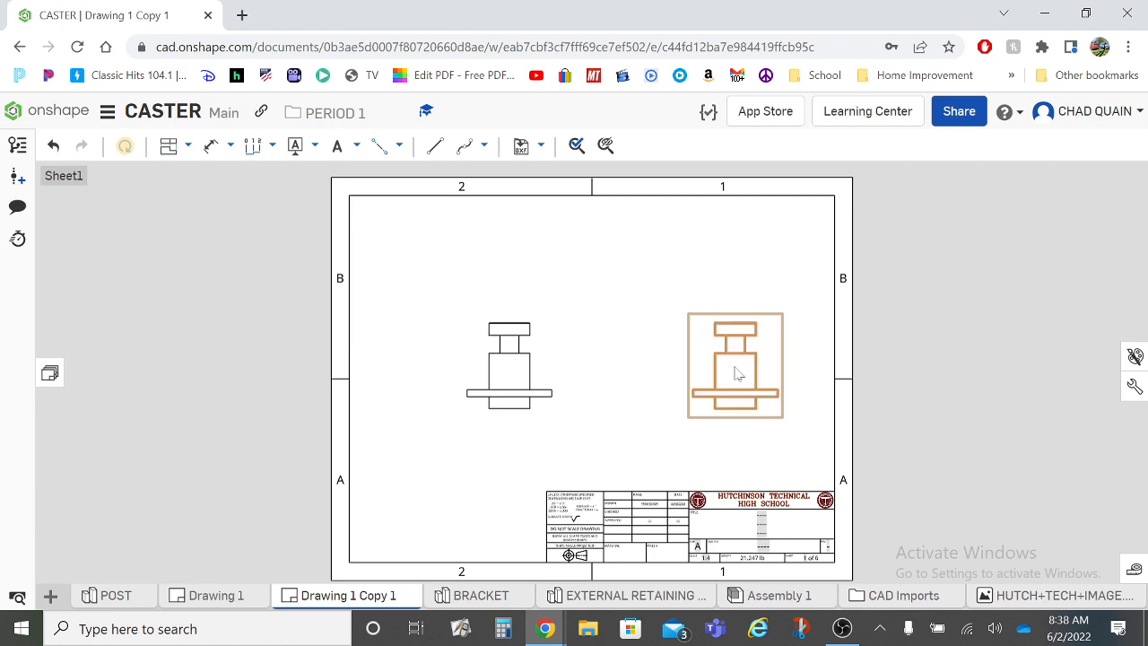
pyautogui.click(735, 367)
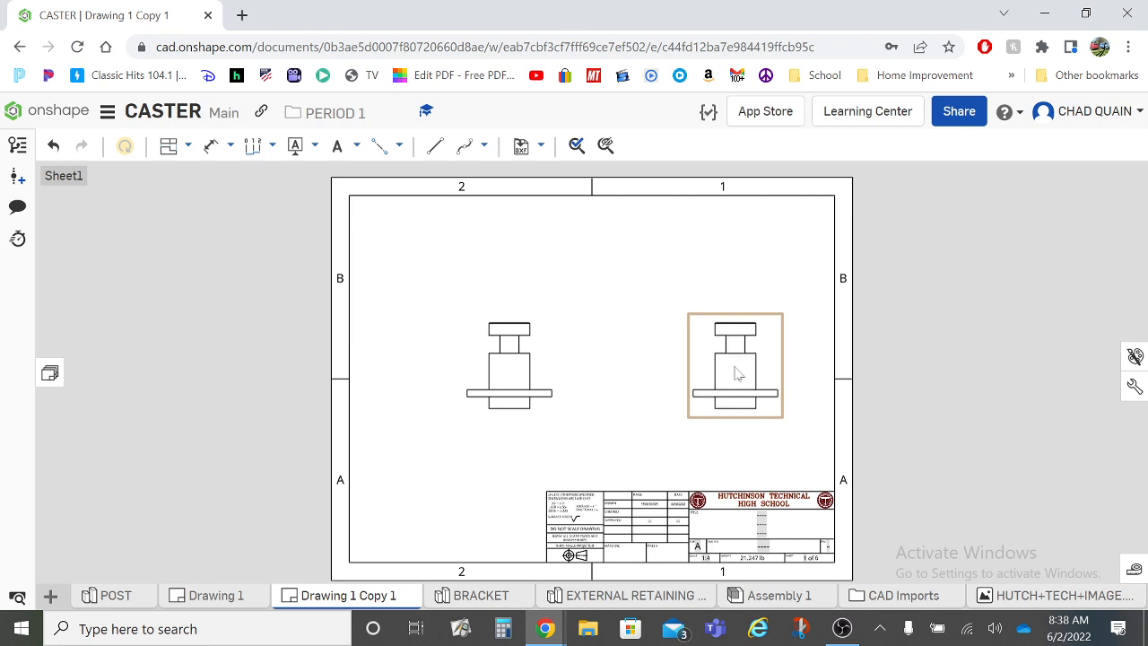
pyautogui.rightClick(737, 374)
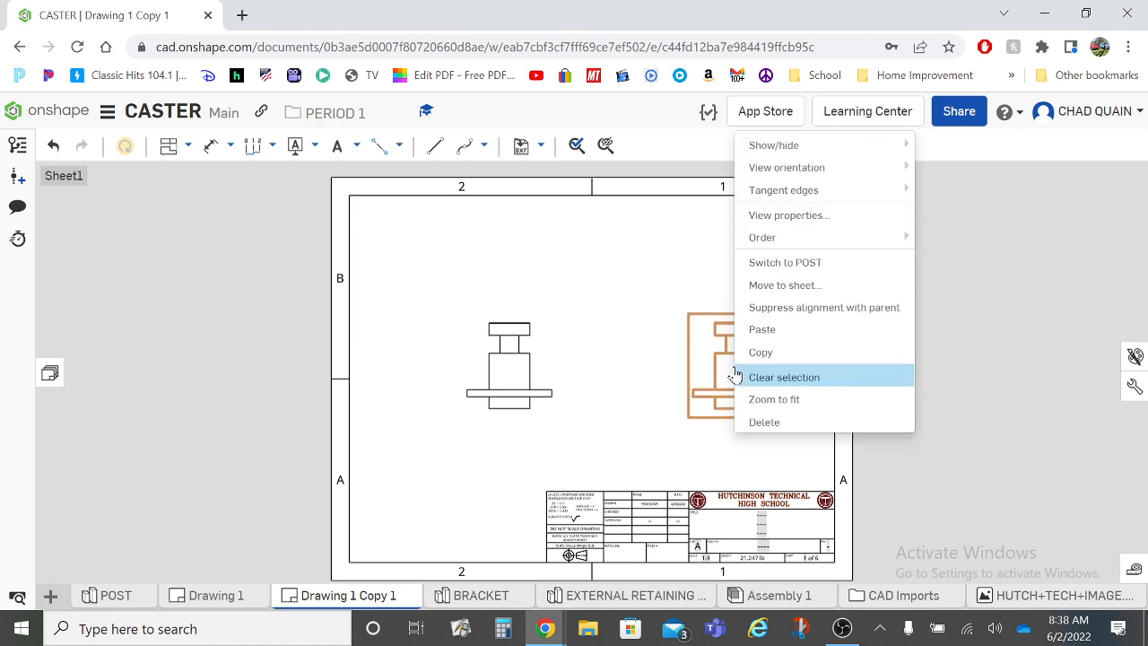
pyautogui.click(758, 421)
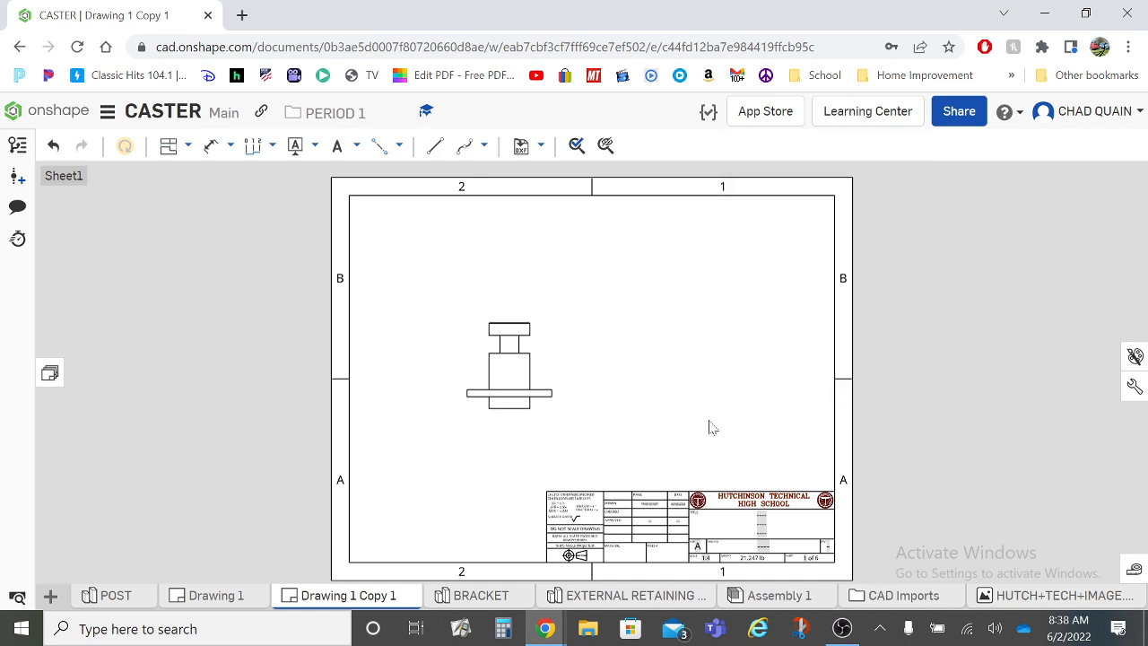
# - Create a vertical section view through the centre of the post's front view and place it to the right of that view
pyautogui.click(513, 362)
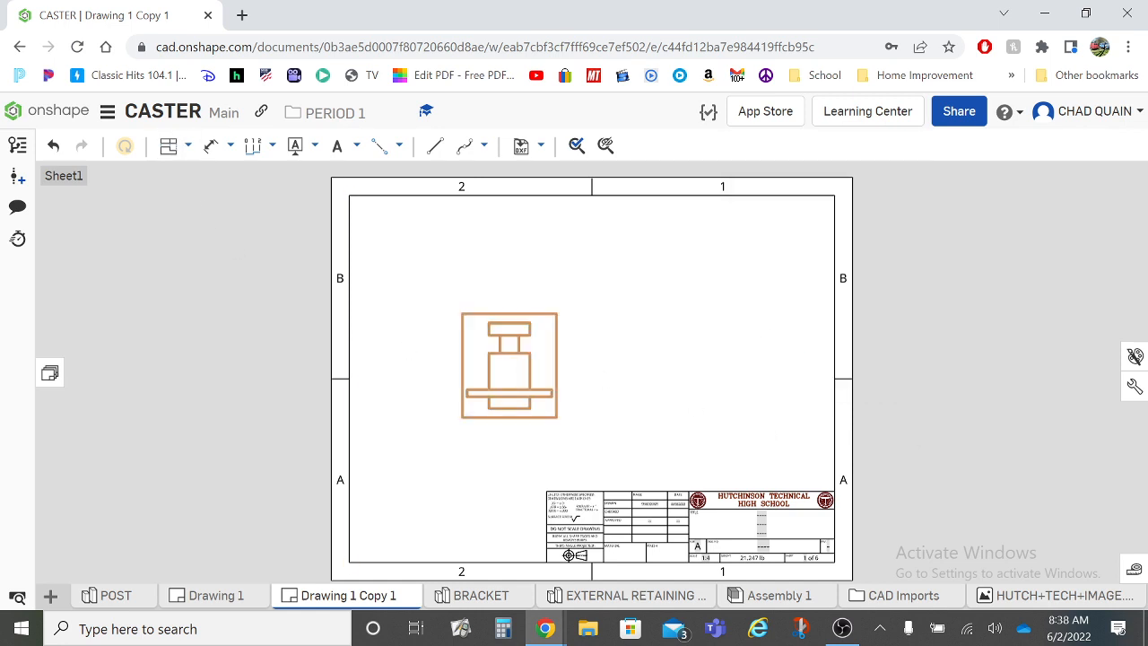
pyautogui.click(188, 145)
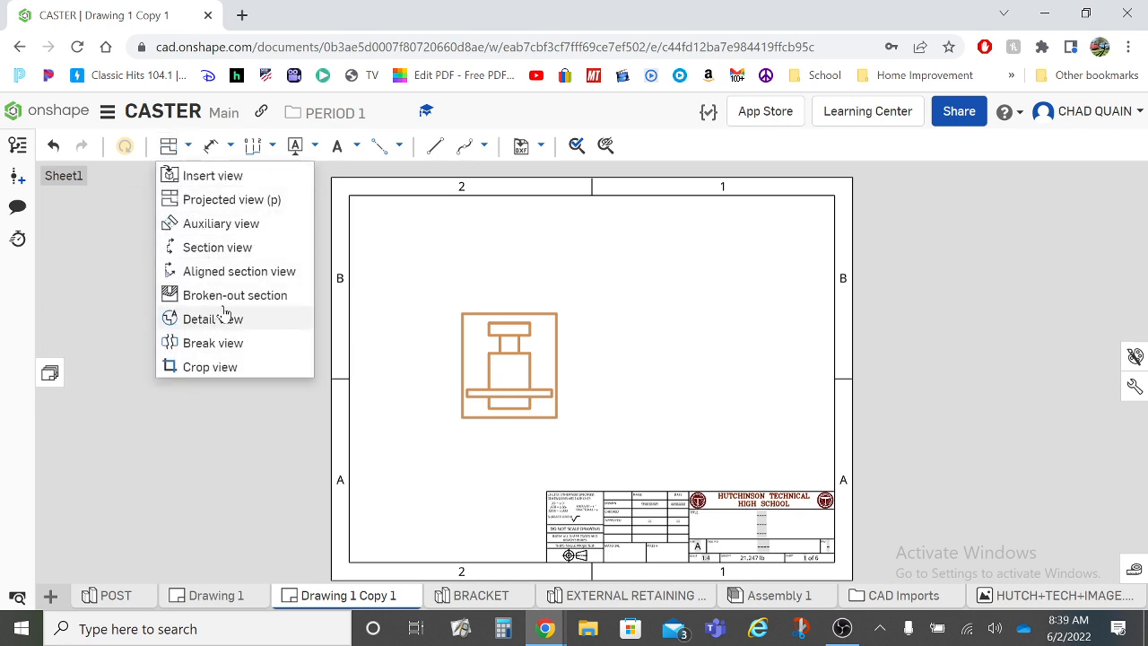
pyautogui.click(232, 256)
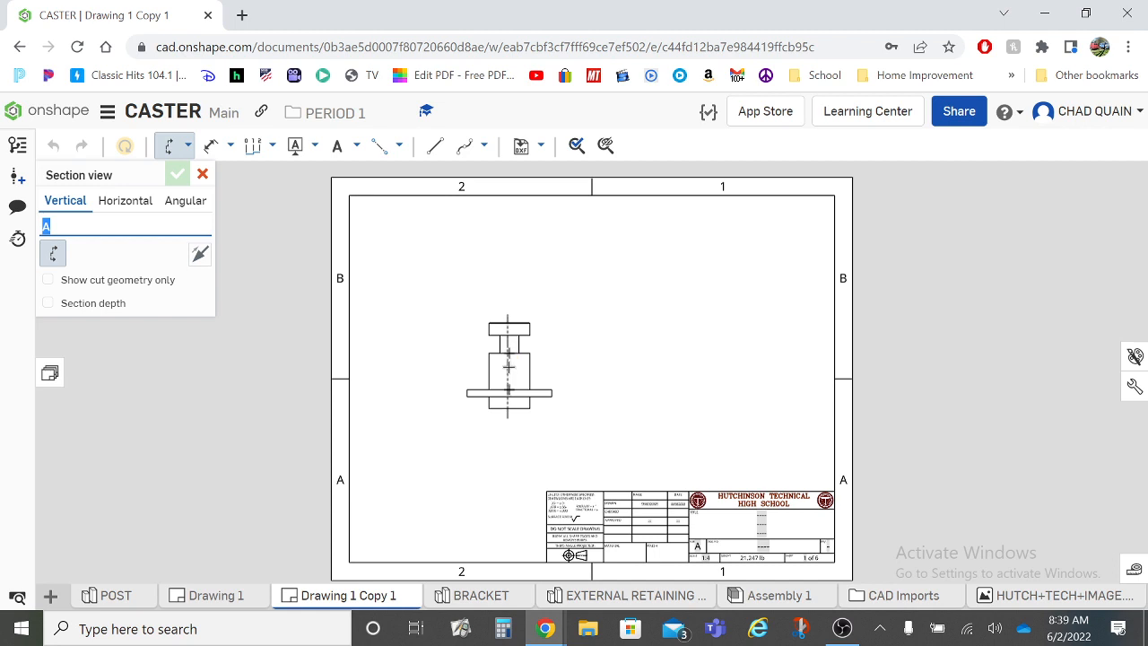
pyautogui.click(508, 353)
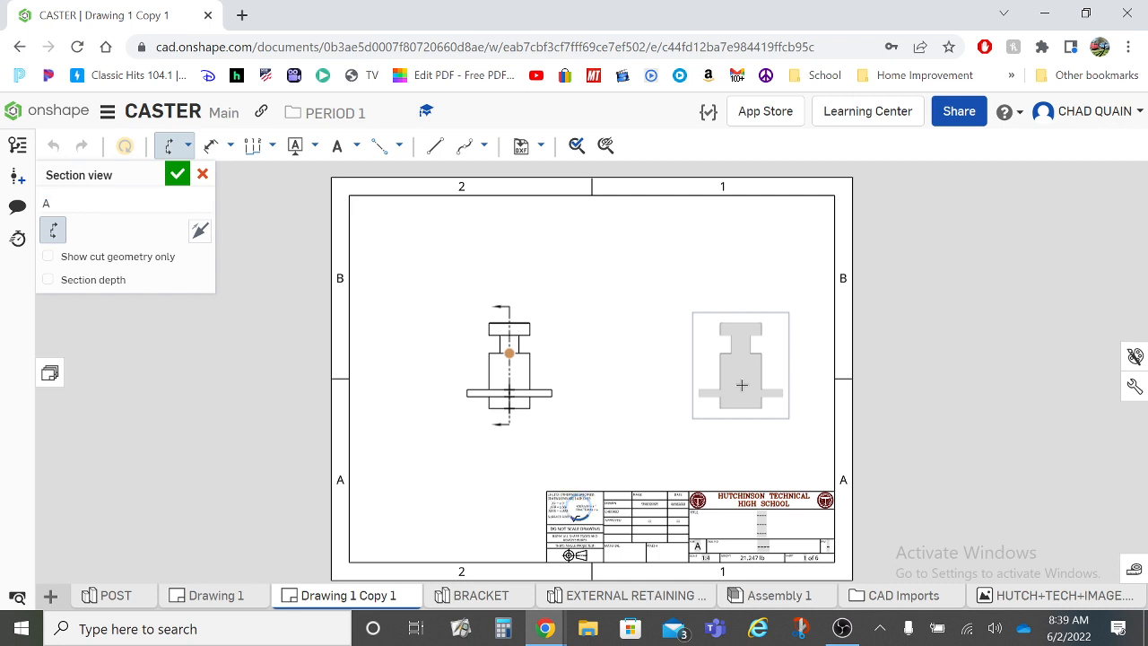
pyautogui.click(742, 385)
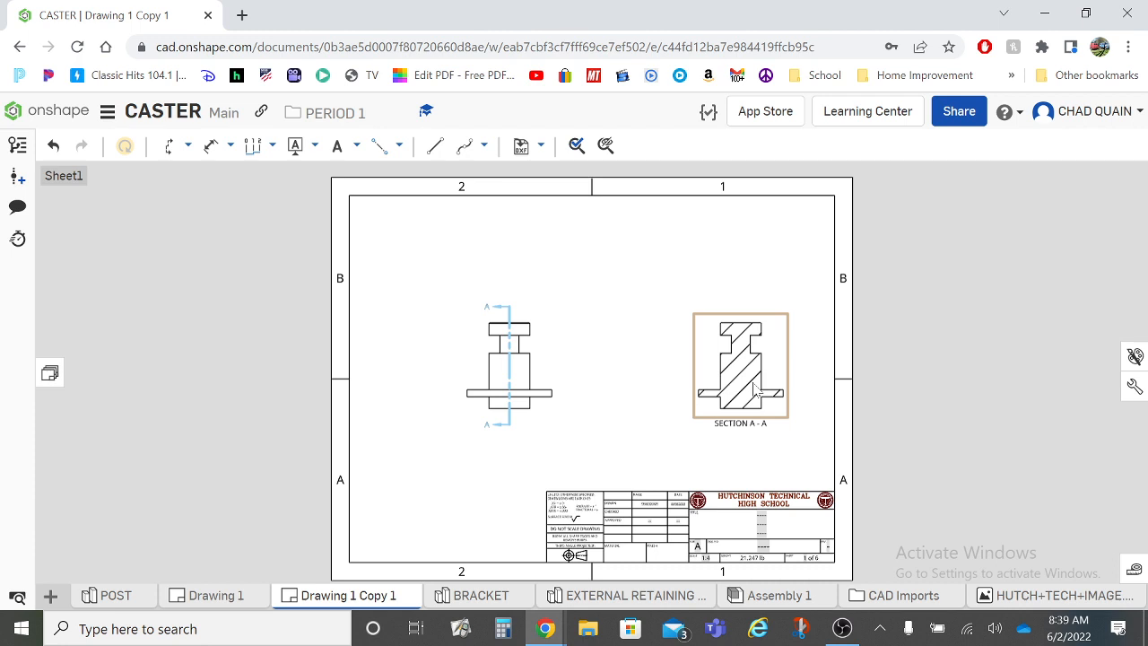
pyautogui.scroll(-2, 741, 336)
pyautogui.scroll(3, 741, 345)
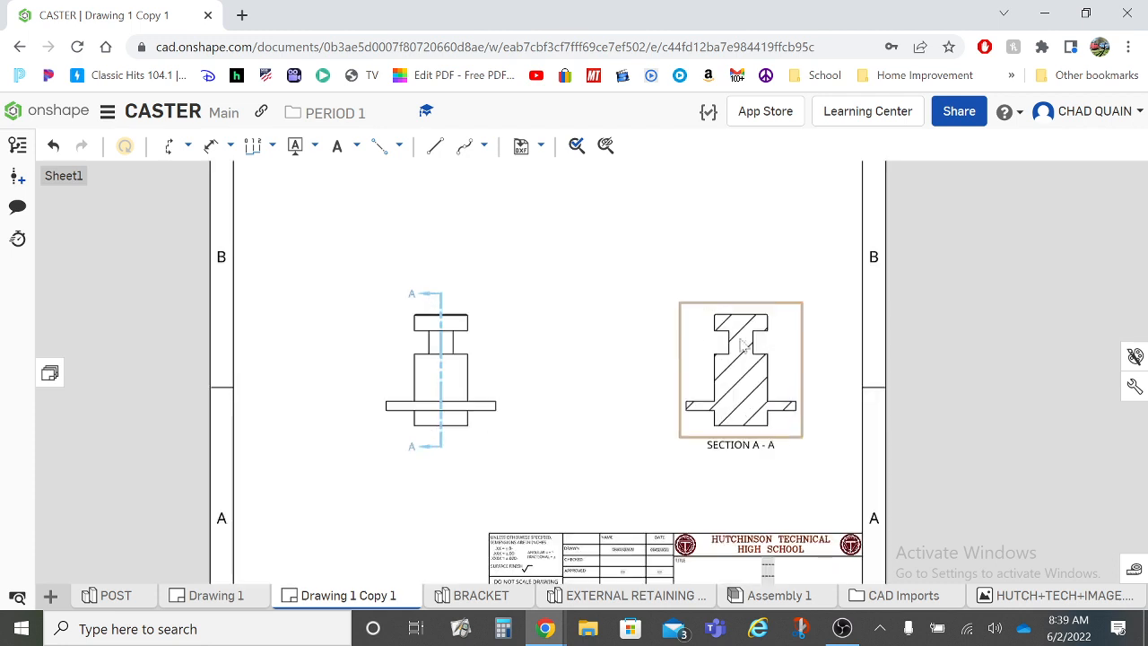
pyautogui.scroll(1, 741, 345)
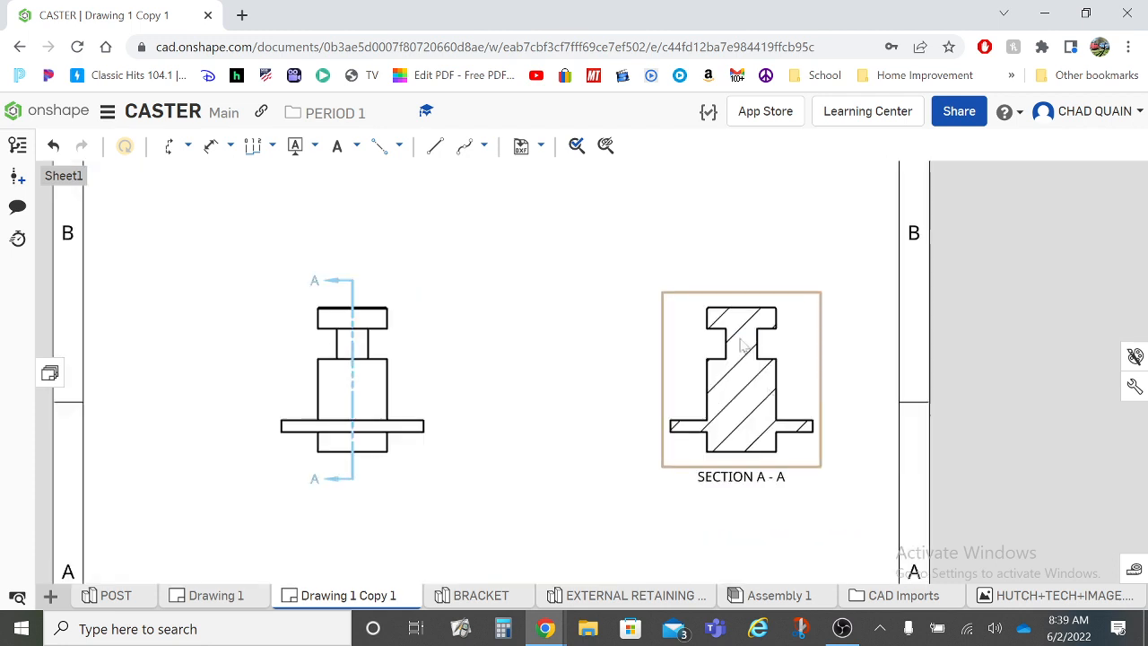
pyautogui.click(183, 152)
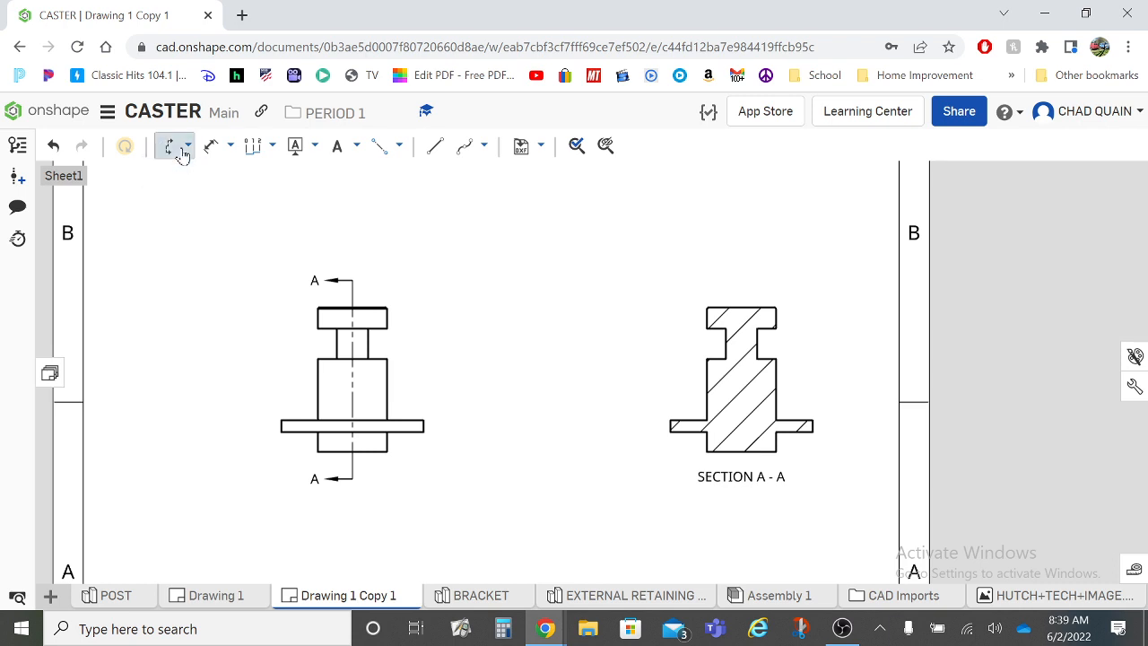
pyautogui.click(190, 148)
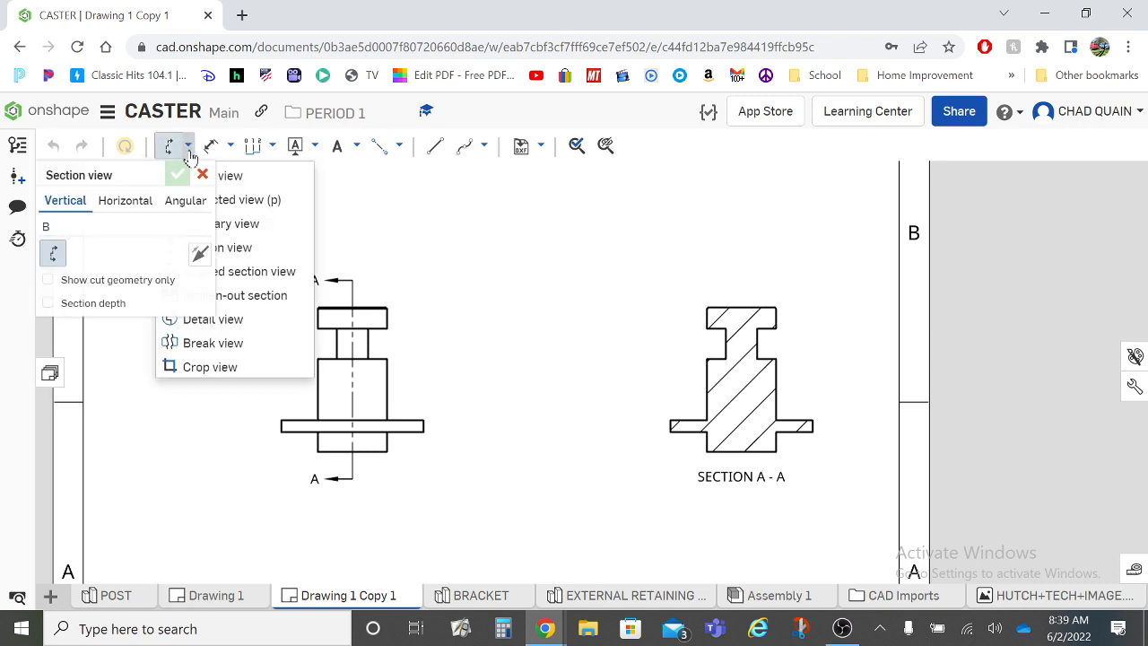
pyautogui.click(205, 175)
# - Create a 1:2 detail view of the left neck groove in the section view and place it above and between the two views
pyautogui.click(186, 154)
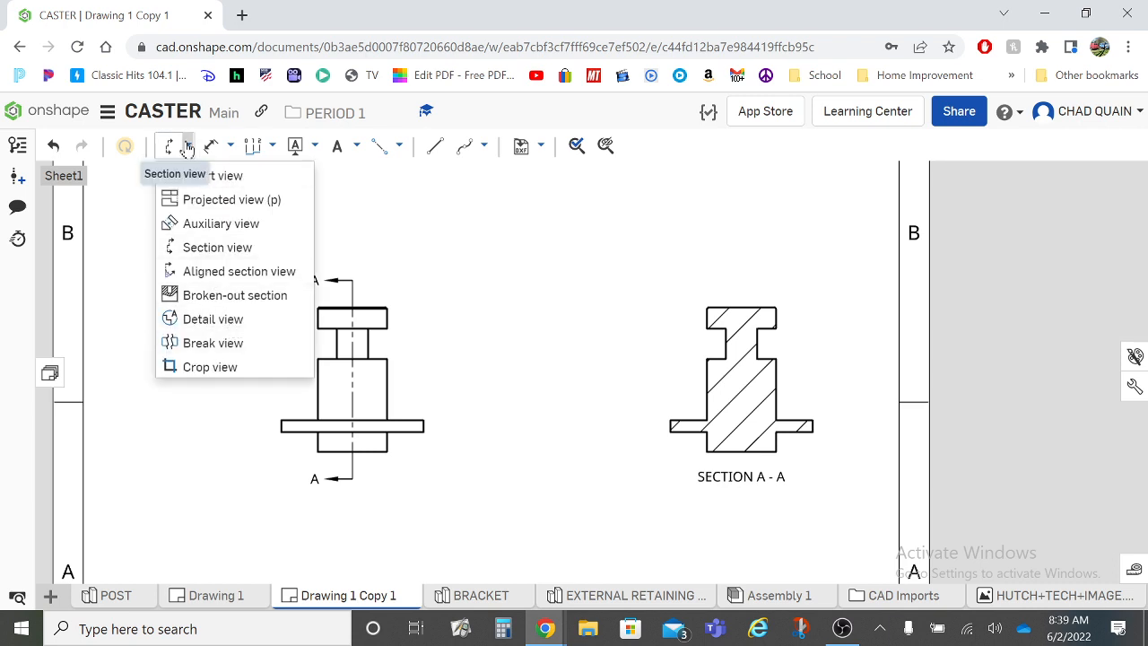
pyautogui.click(217, 321)
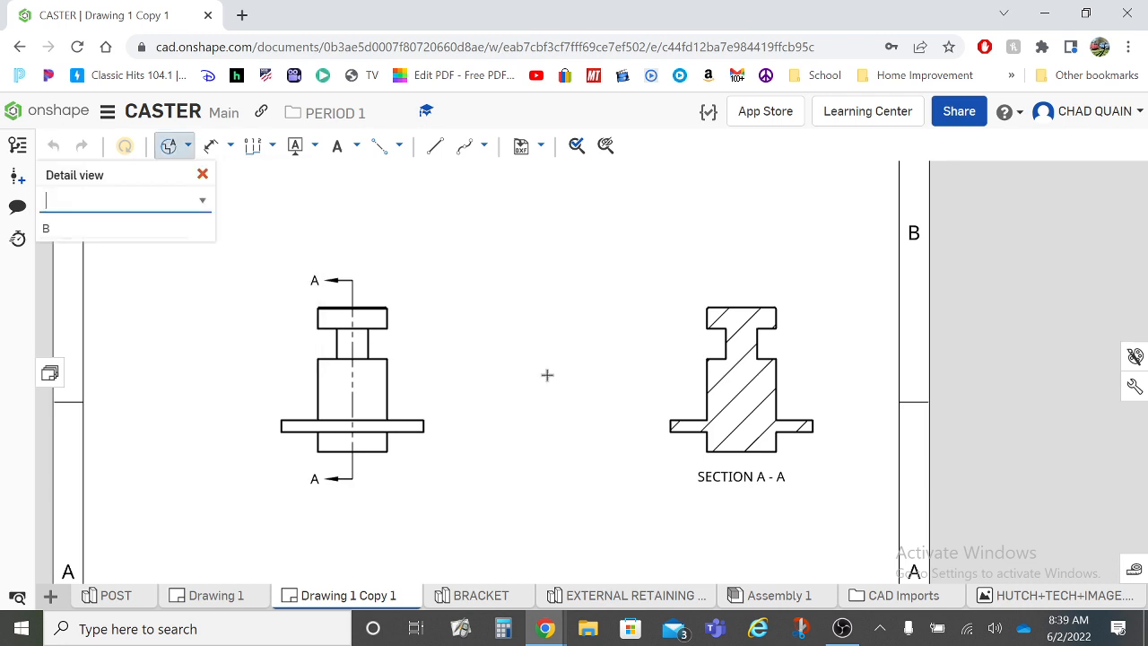
pyautogui.click(716, 343)
pyautogui.click(745, 344)
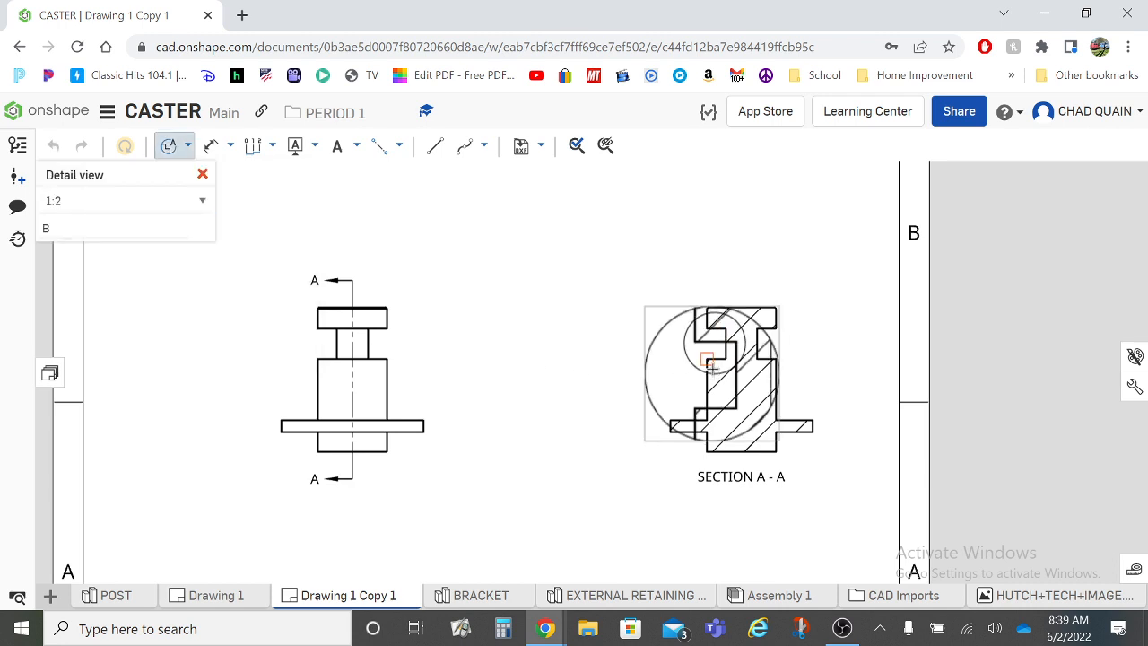
pyautogui.click(523, 254)
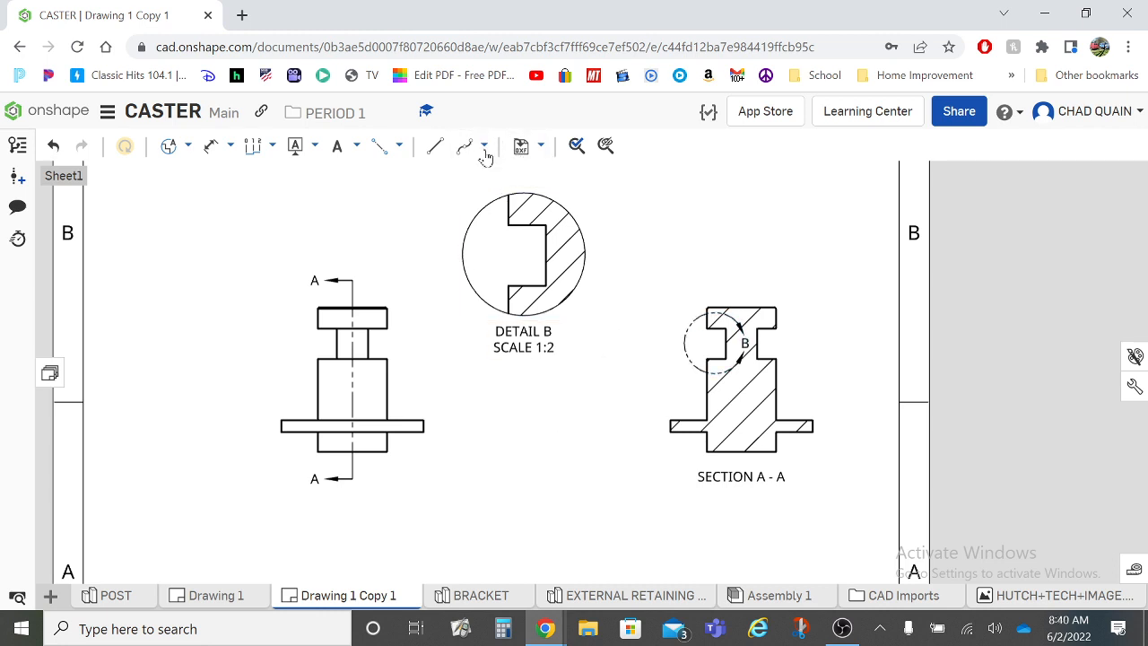
# - Add a leader note reading 1X45° that points to the lower right corner of the flange in the front view
pyautogui.click(341, 148)
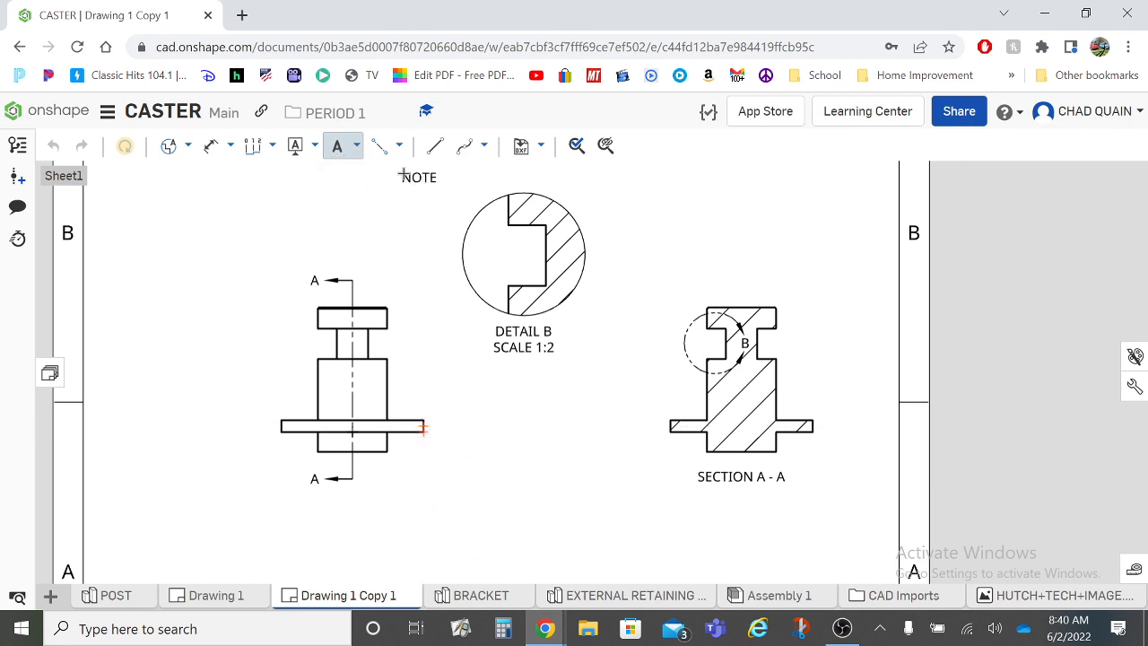
pyautogui.click(423, 432)
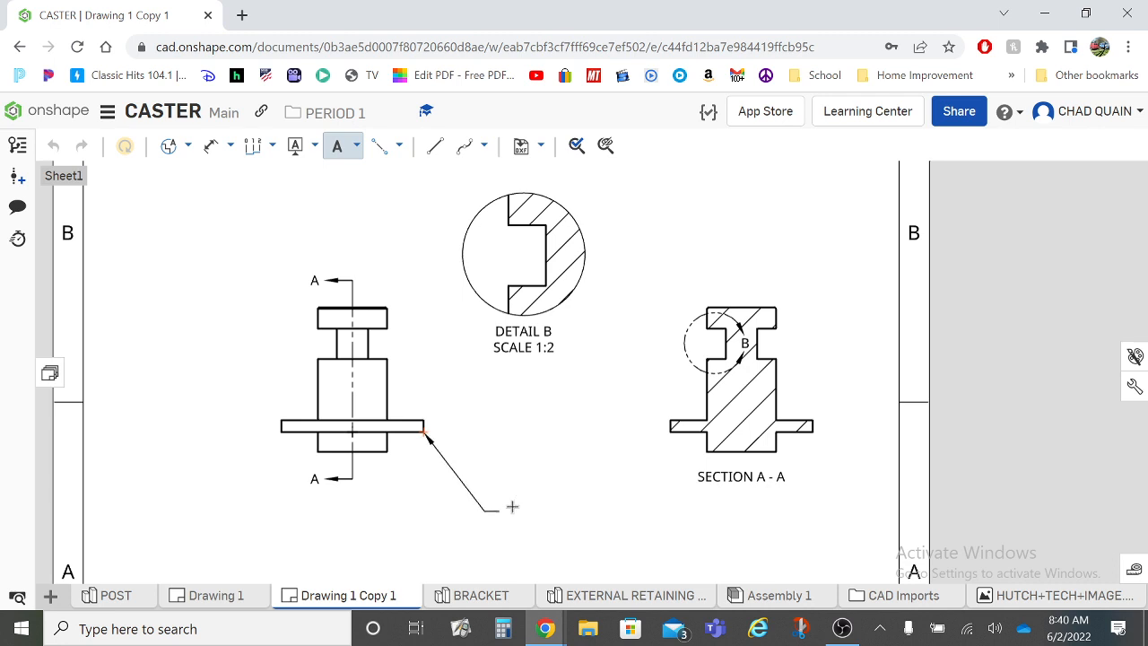
pyautogui.click(512, 506)
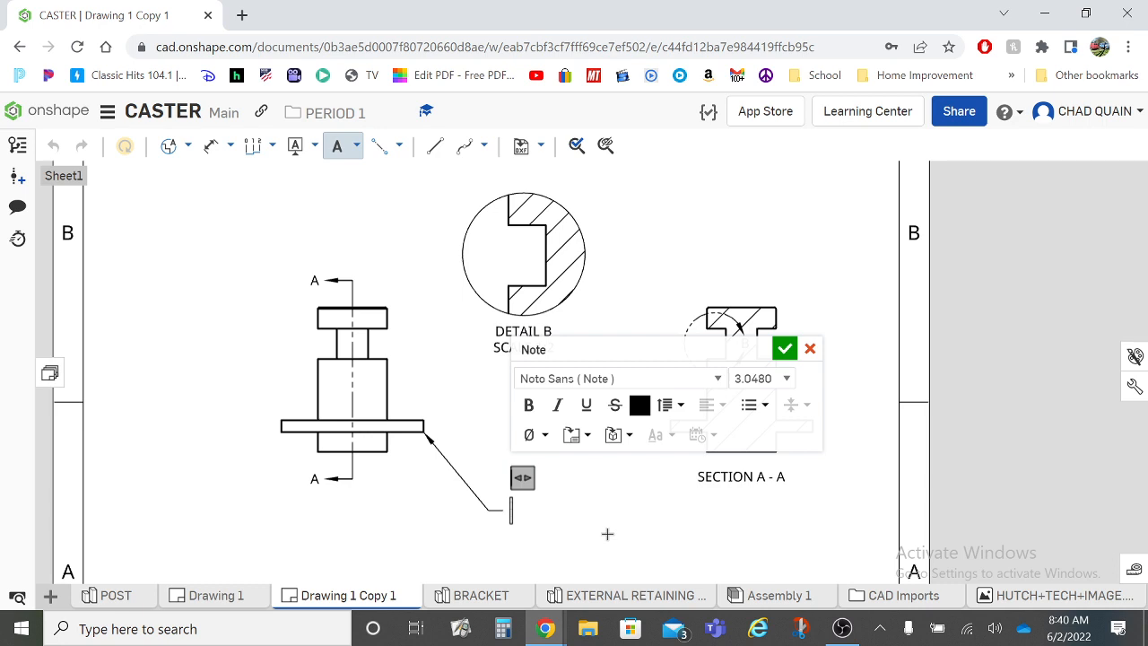
pyautogui.write('1X45')
pyautogui.click(544, 436)
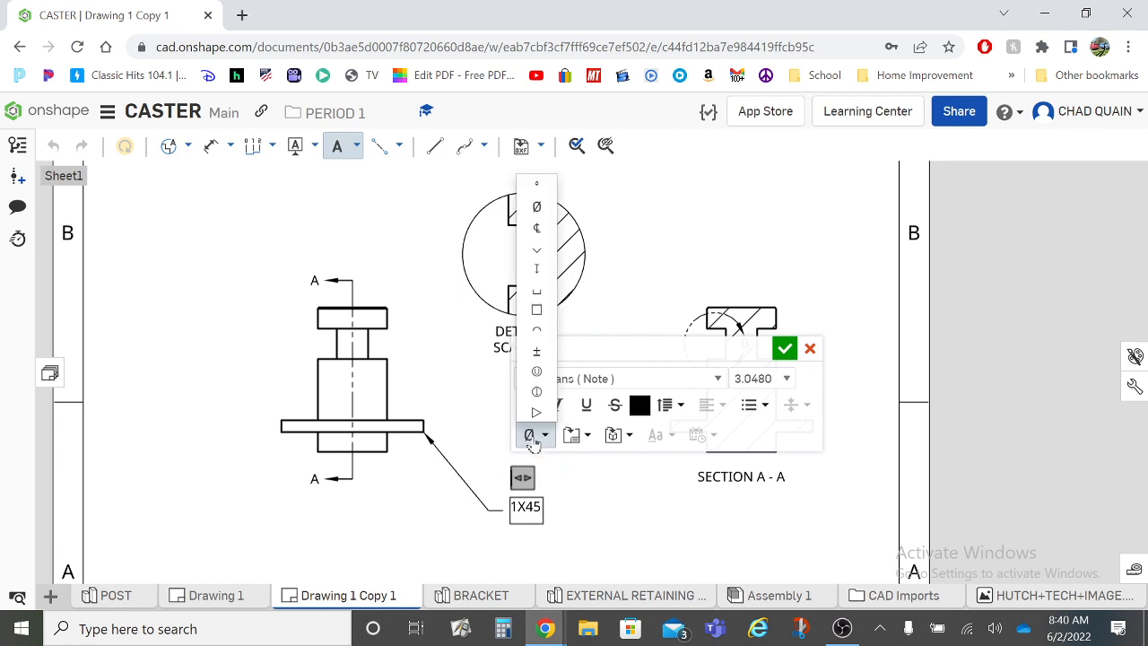
pyautogui.click(539, 186)
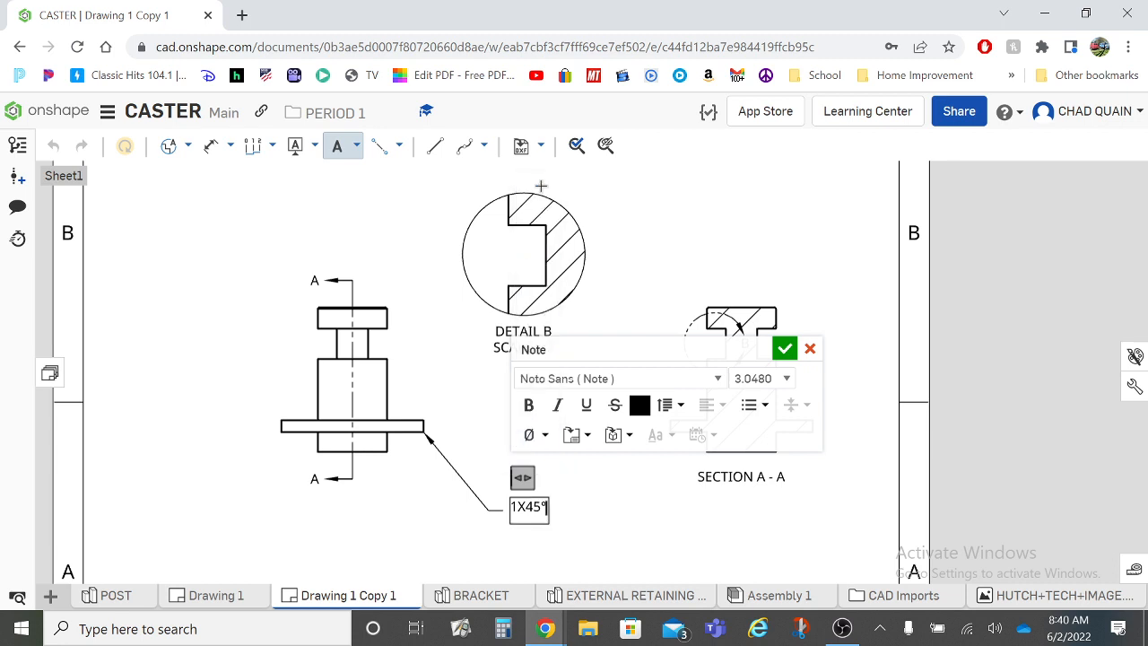
pyautogui.click(656, 500)
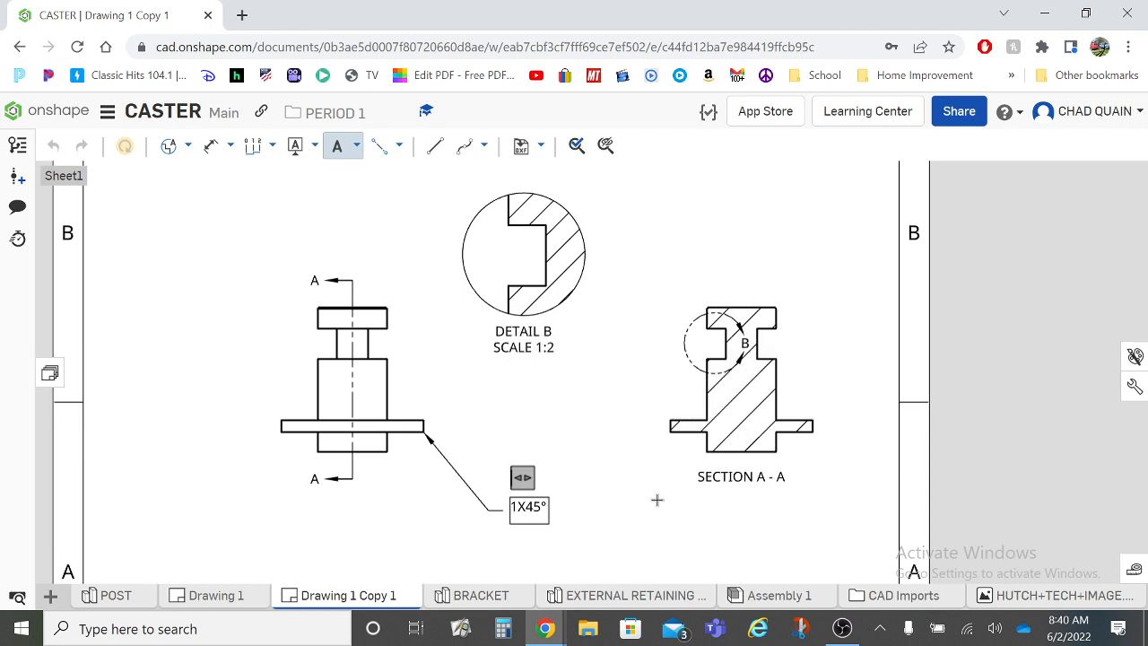
pyautogui.press('f')
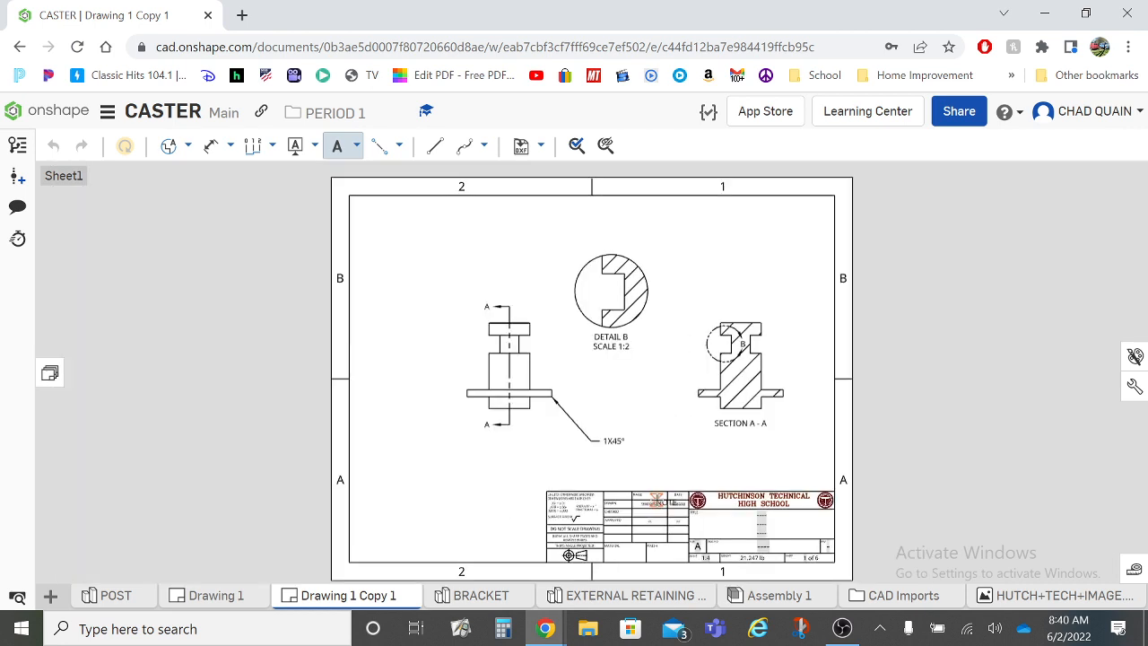
pyautogui.press('Escape')
# - Add the word CHAMFER to the 1X45° note and widen the note so its text fits on one line
pyautogui.doubleClick(616, 445)
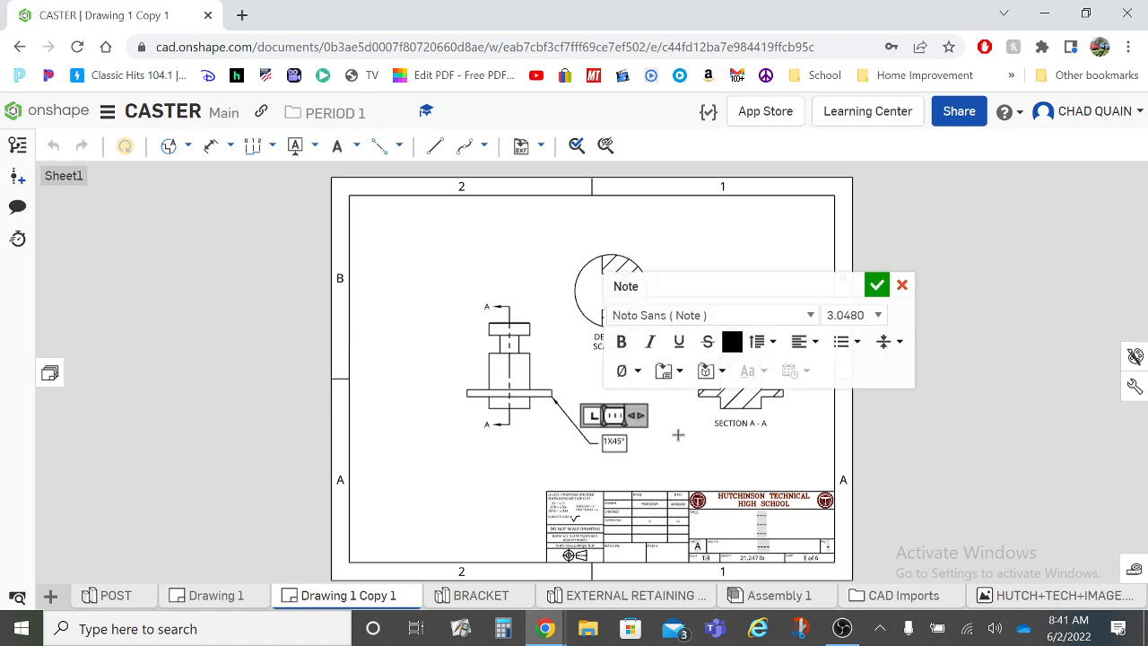
pyautogui.press('Return')
pyautogui.write('CHA')
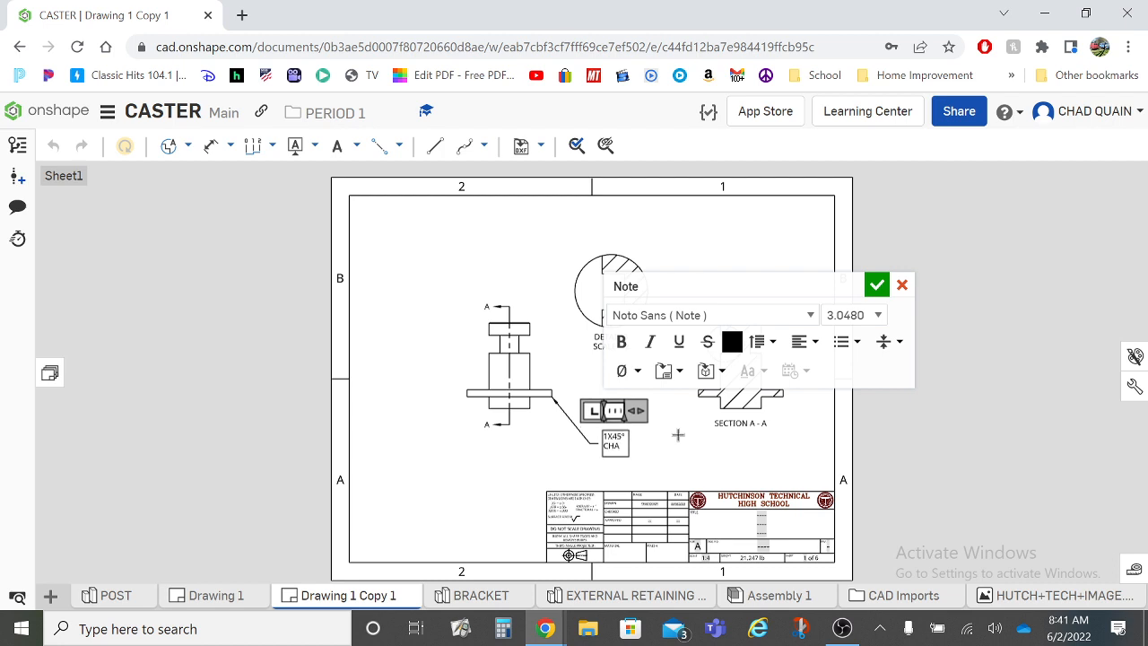
pyautogui.write('MFER')
pyautogui.click(876, 285)
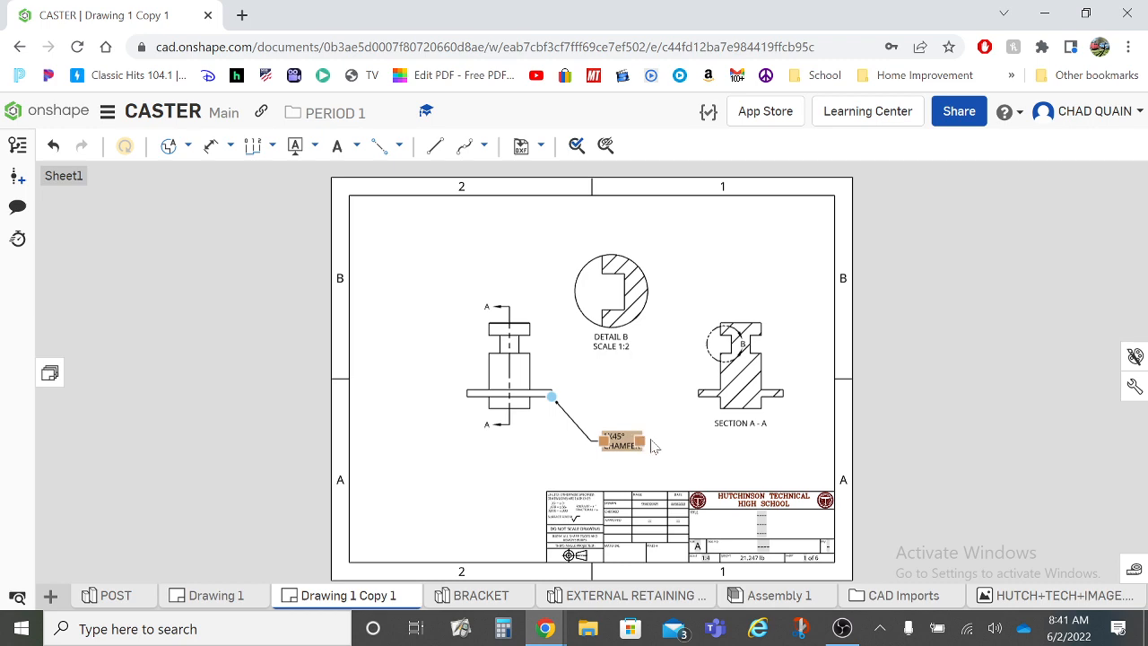
pyautogui.click(671, 439)
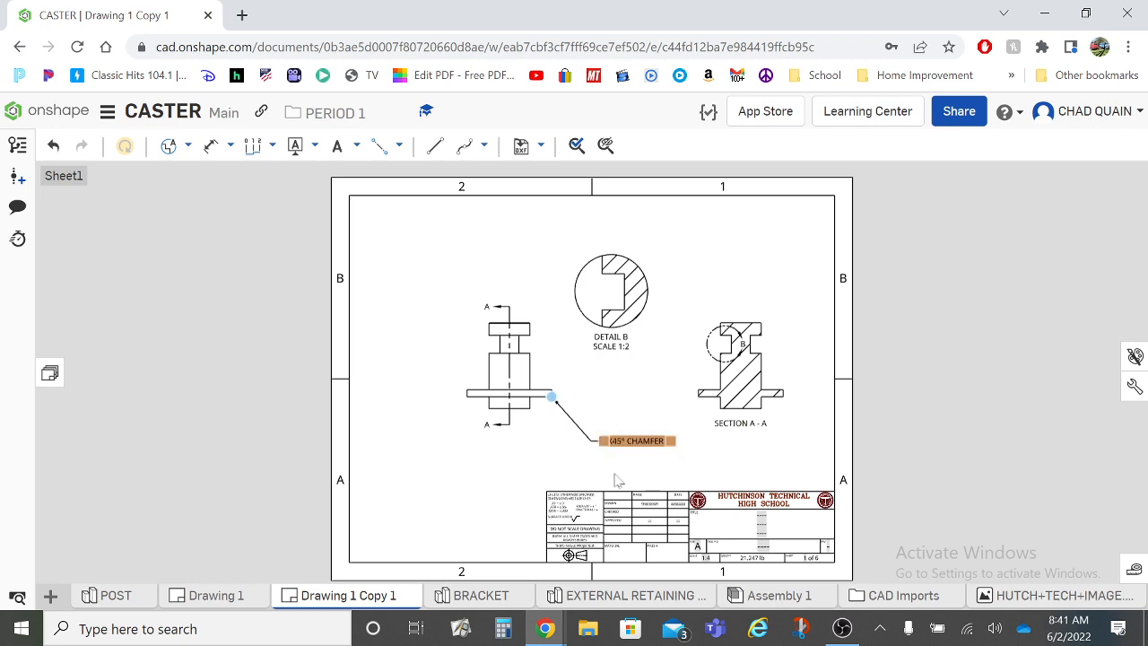
pyautogui.scroll(5, 635, 451)
pyautogui.scroll(-3, 635, 451)
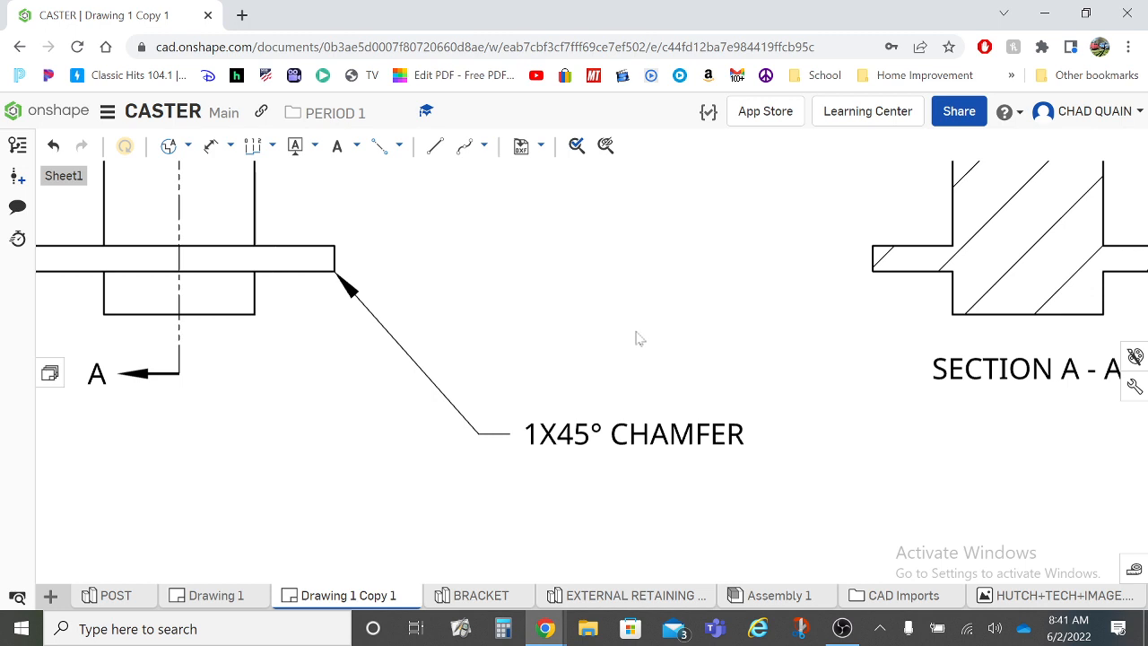
pyautogui.scroll(-5, 620, 301)
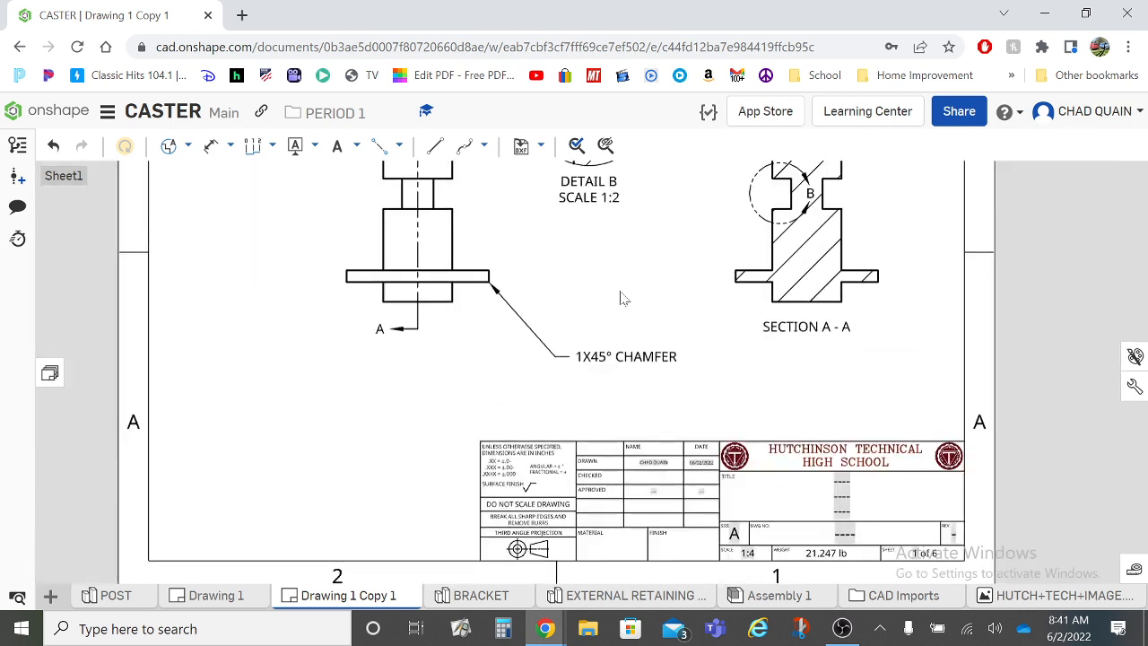
pyautogui.scroll(-1, 603, 225)
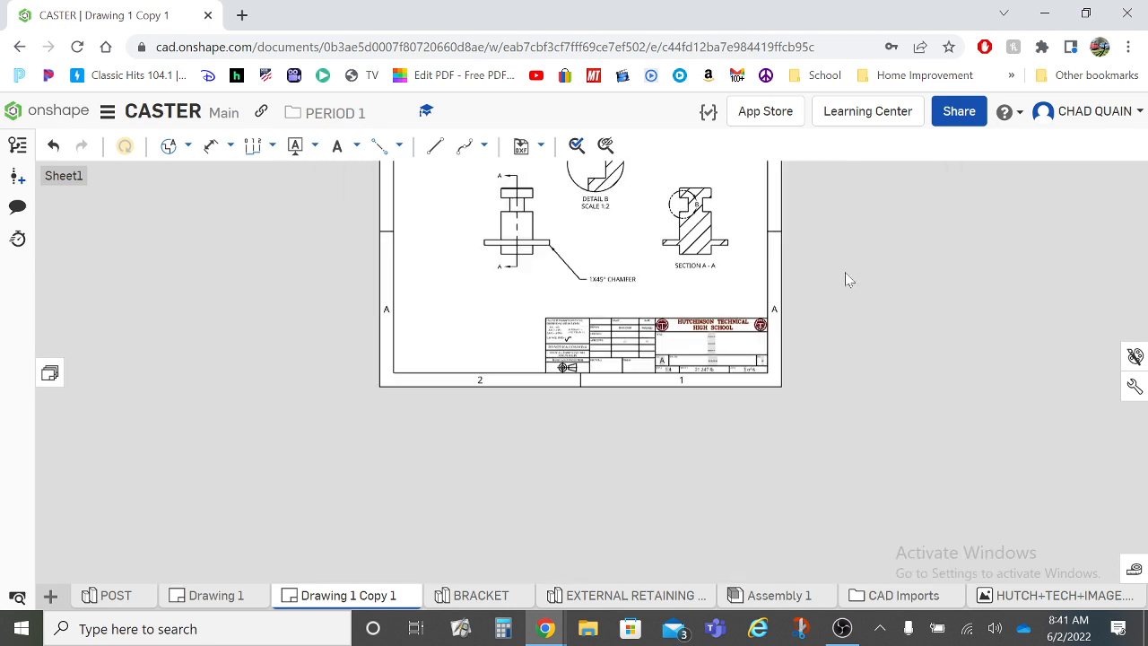
pyautogui.moveTo(845, 271)
pyautogui.mouseDown(button='middle')
pyautogui.moveTo(849, 487)
pyautogui.moveTo(907, 433)
pyautogui.moveTo(906, 418)
pyautogui.mouseUp(button='middle')
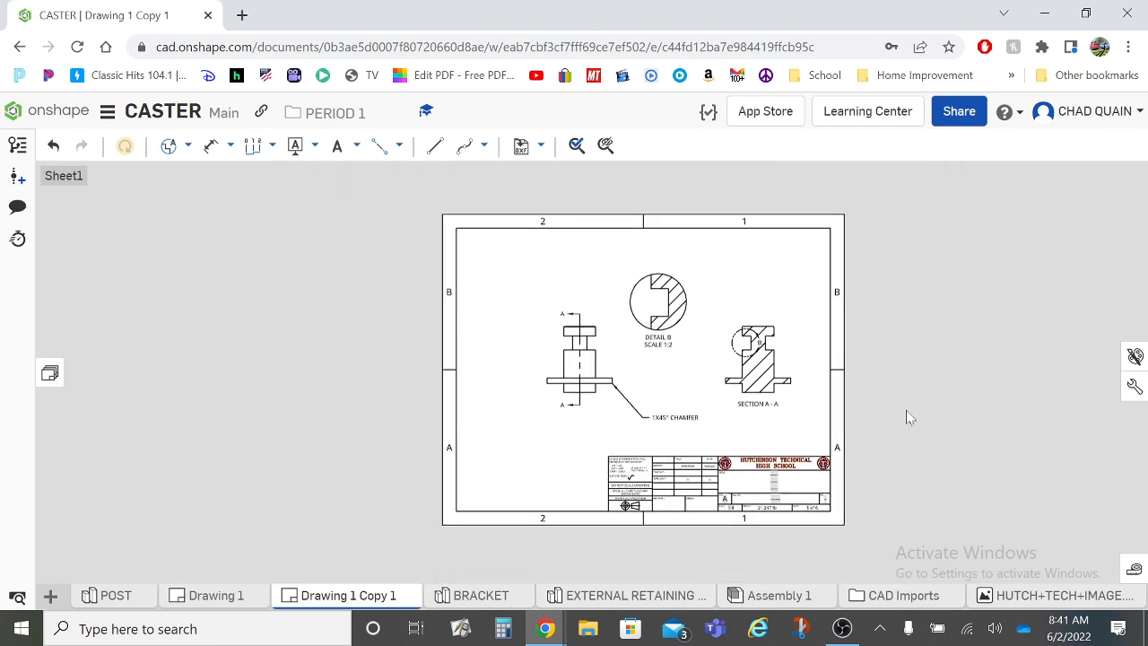
pyautogui.scroll(1, 906, 412)
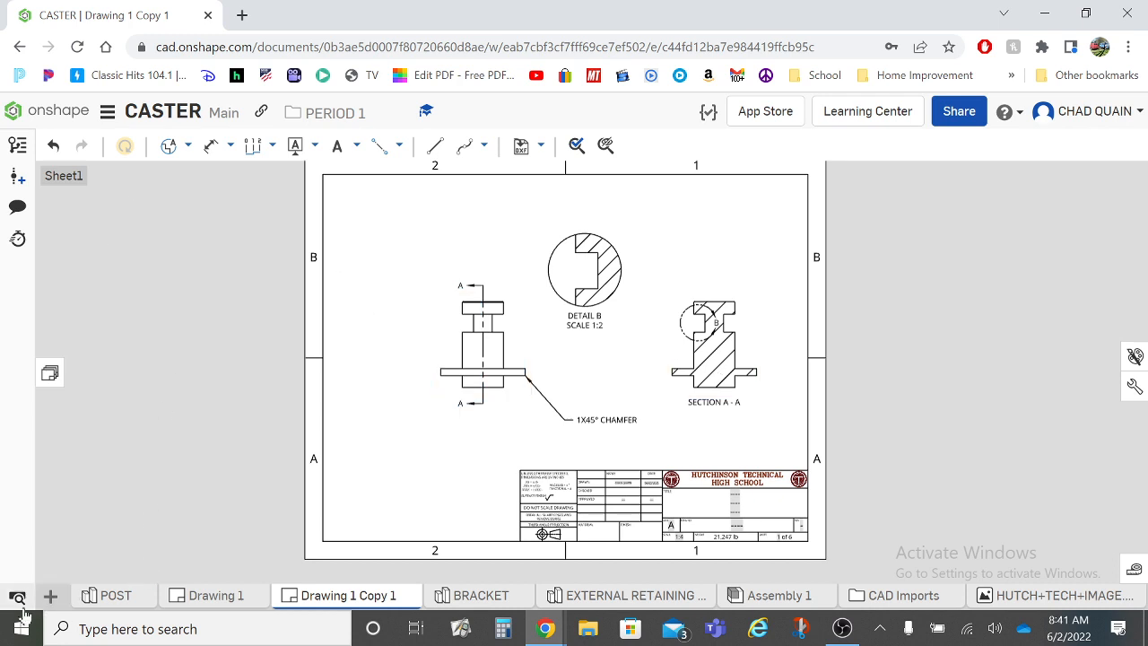
# - Close the CASTER document and return to the PERIOD 1 folder
pyautogui.click(106, 112)
pyautogui.click(152, 362)
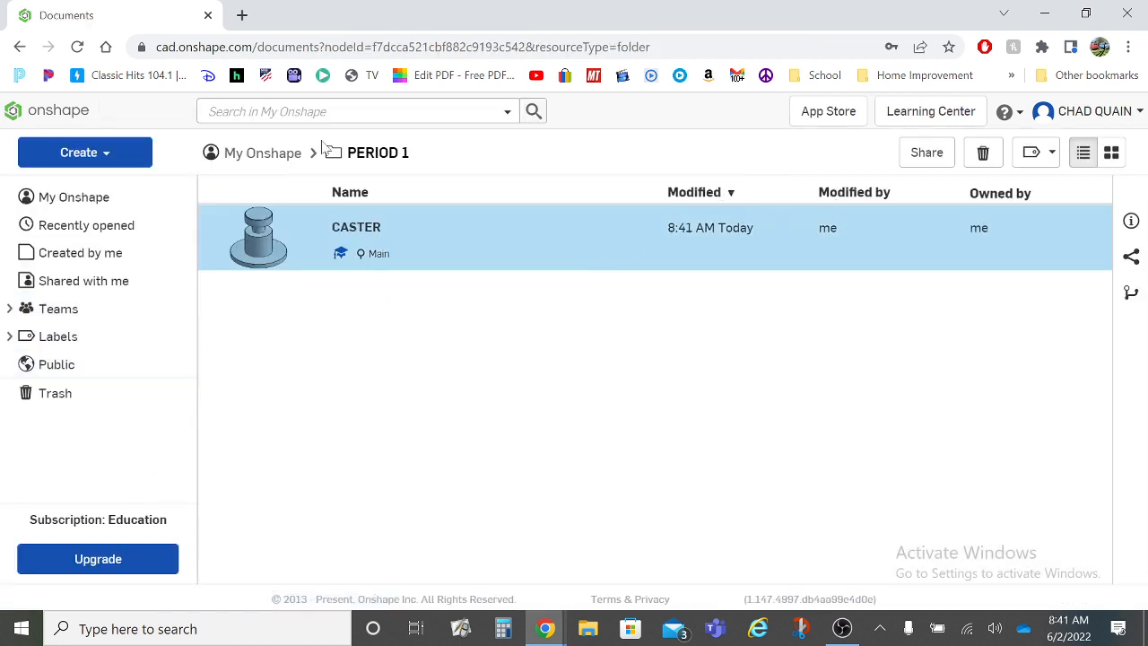
# - Look through the My Onshape list and the Practice folder for the caster model
pyautogui.click(285, 157)
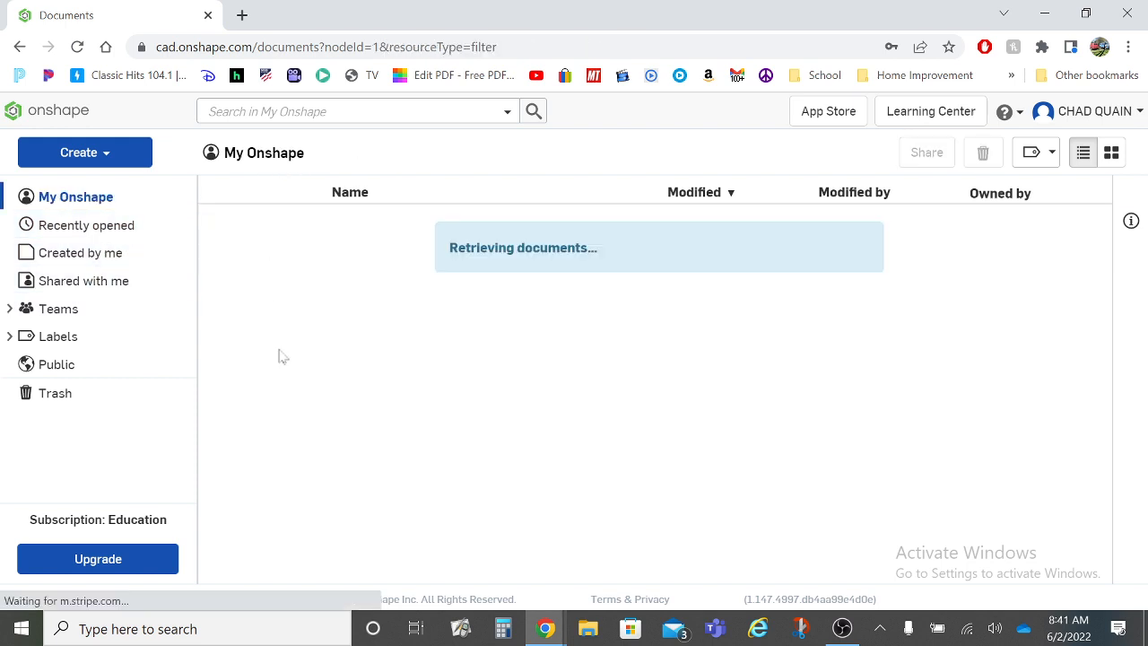
pyautogui.scroll(-4, 378, 460)
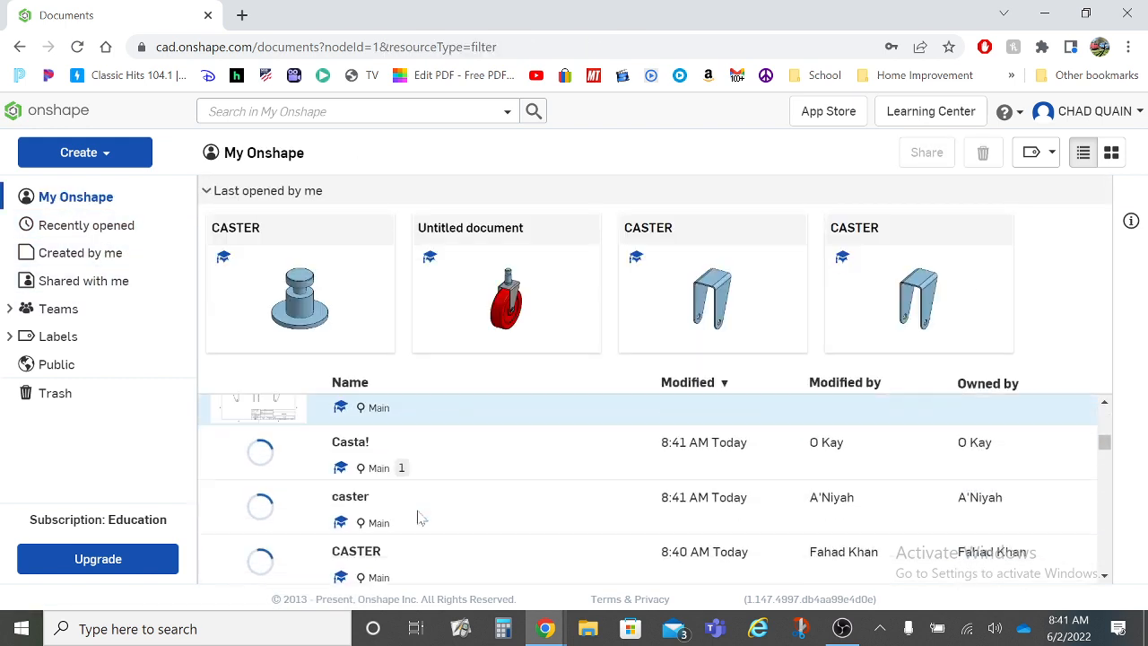
pyautogui.scroll(2, 418, 517)
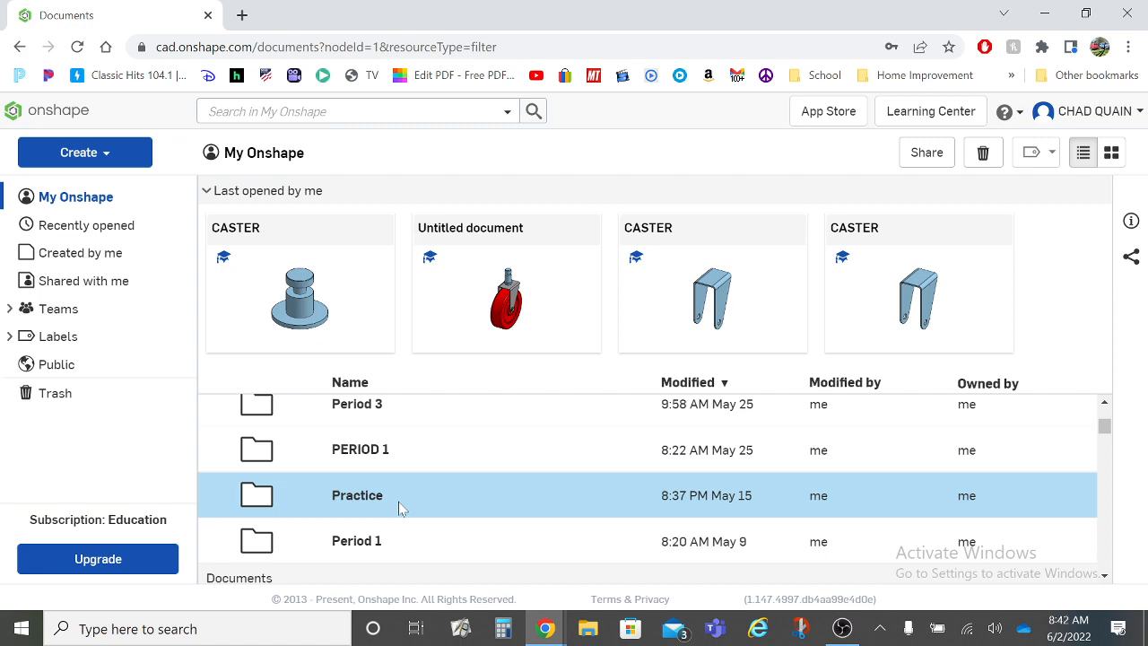
pyautogui.doubleClick(400, 507)
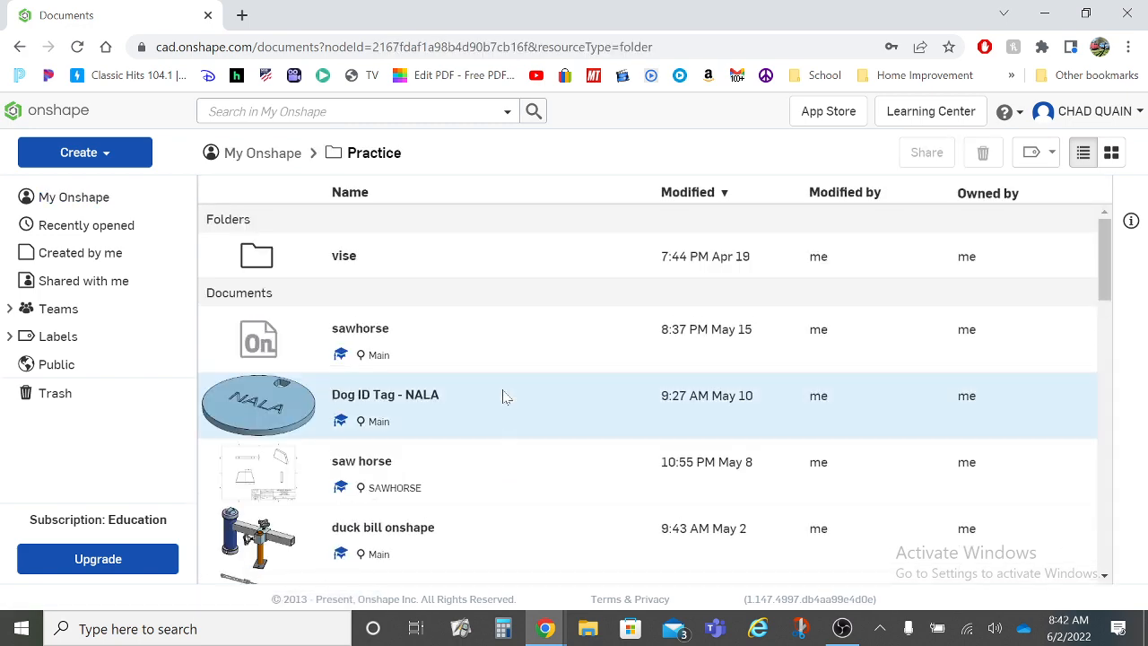
pyautogui.scroll(-7, 504, 397)
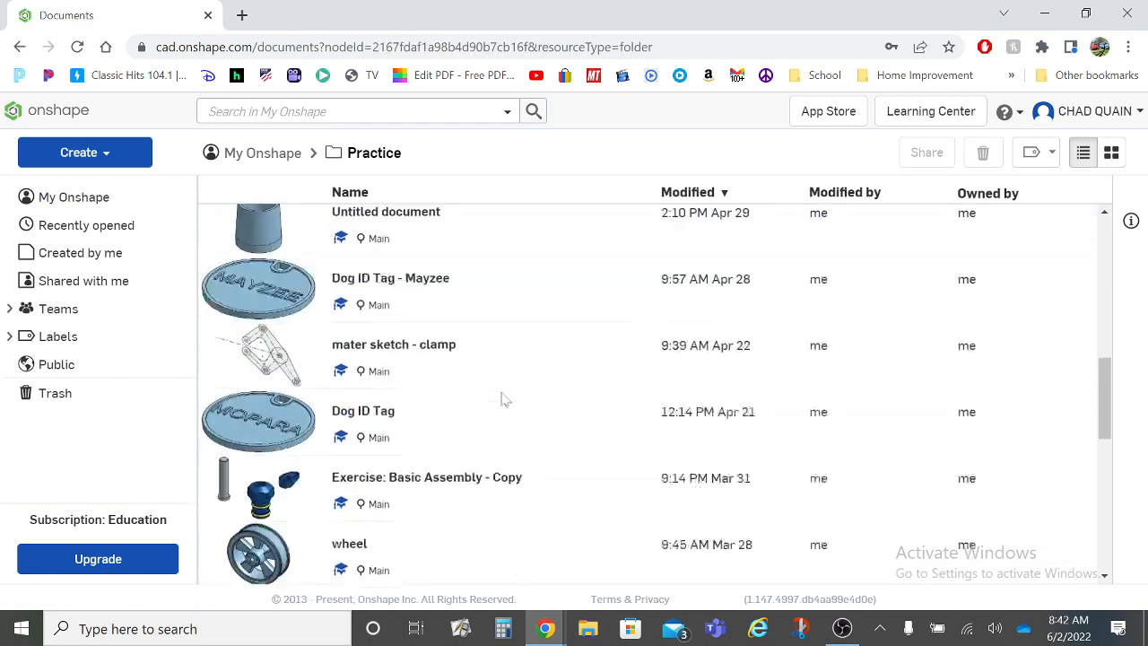
pyautogui.scroll(-7, 504, 399)
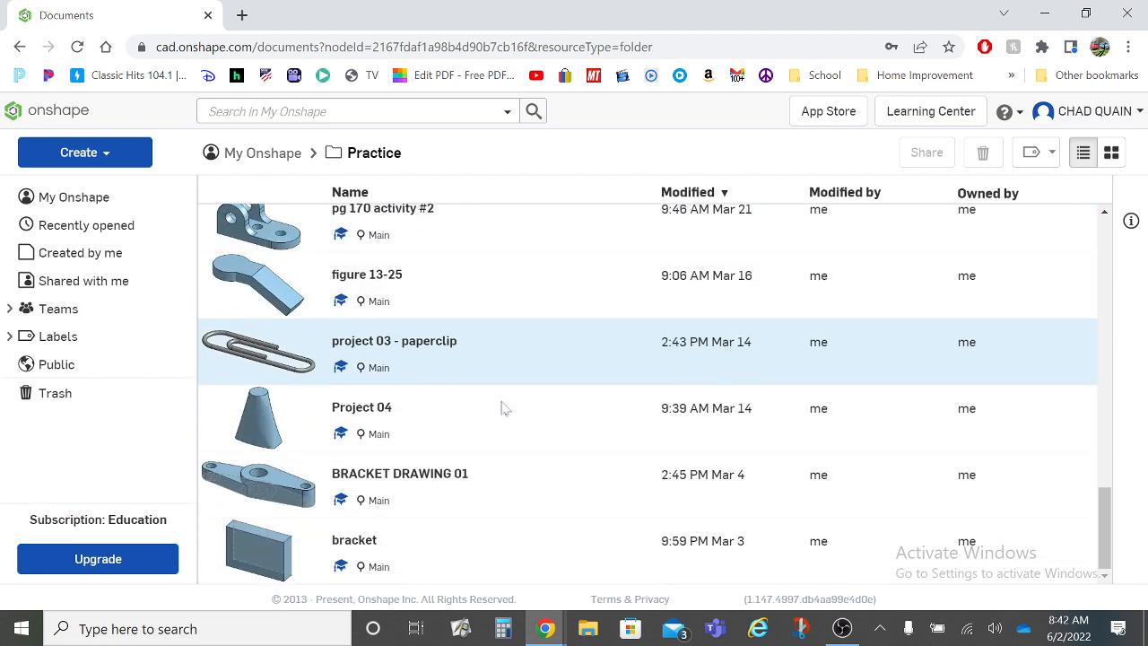
pyautogui.scroll(15, 504, 408)
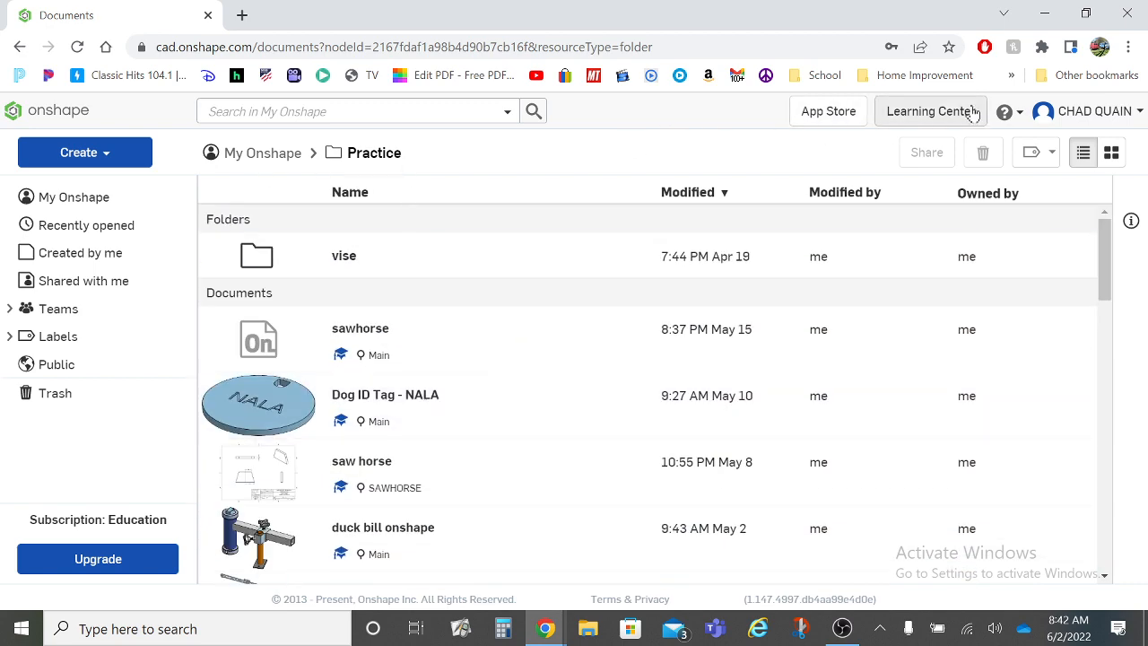
# - Sign in with the second saved account's stored e-mail and password instead, and look through its documents
pyautogui.click(1045, 111)
pyautogui.click(1040, 235)
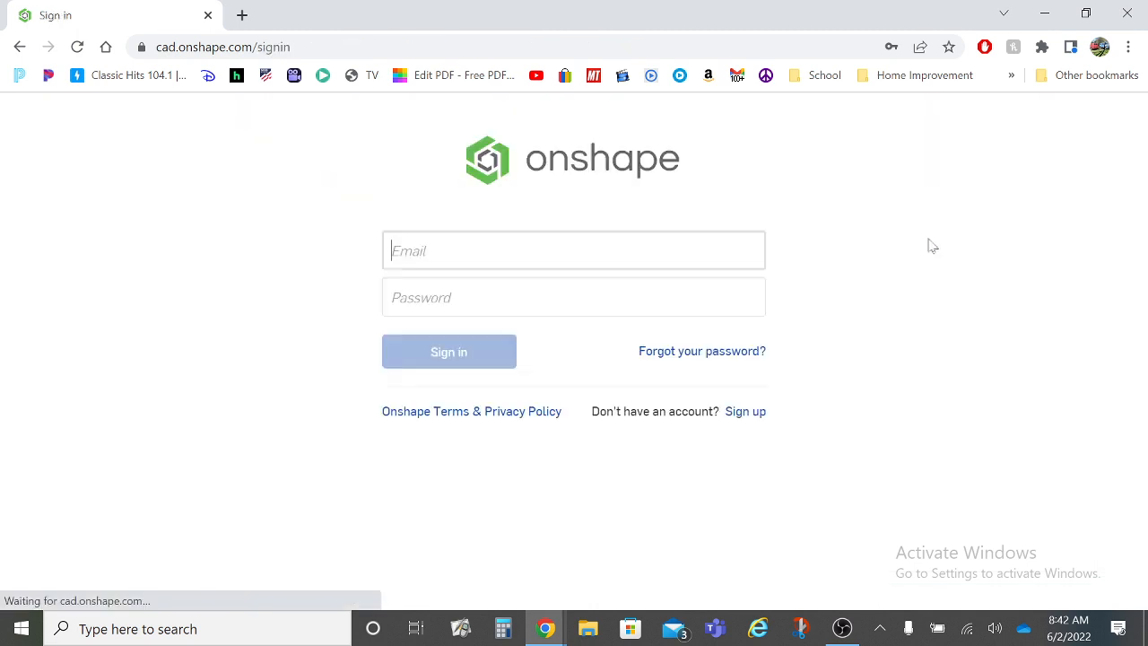
pyautogui.click(380, 245)
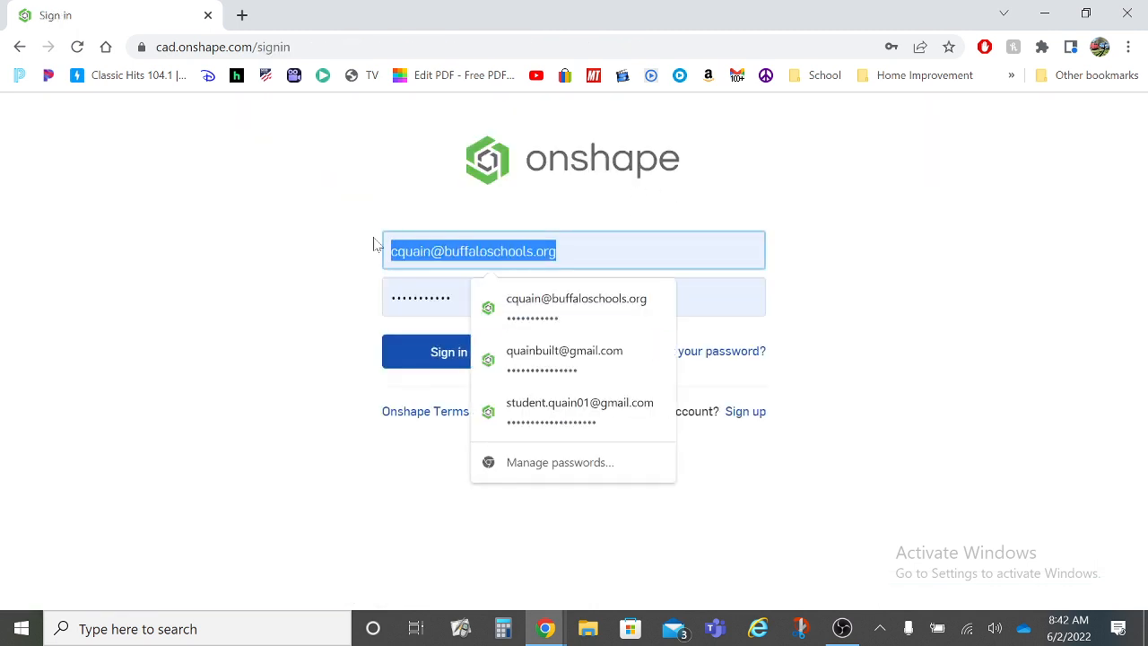
pyautogui.click(602, 364)
pyautogui.click(456, 355)
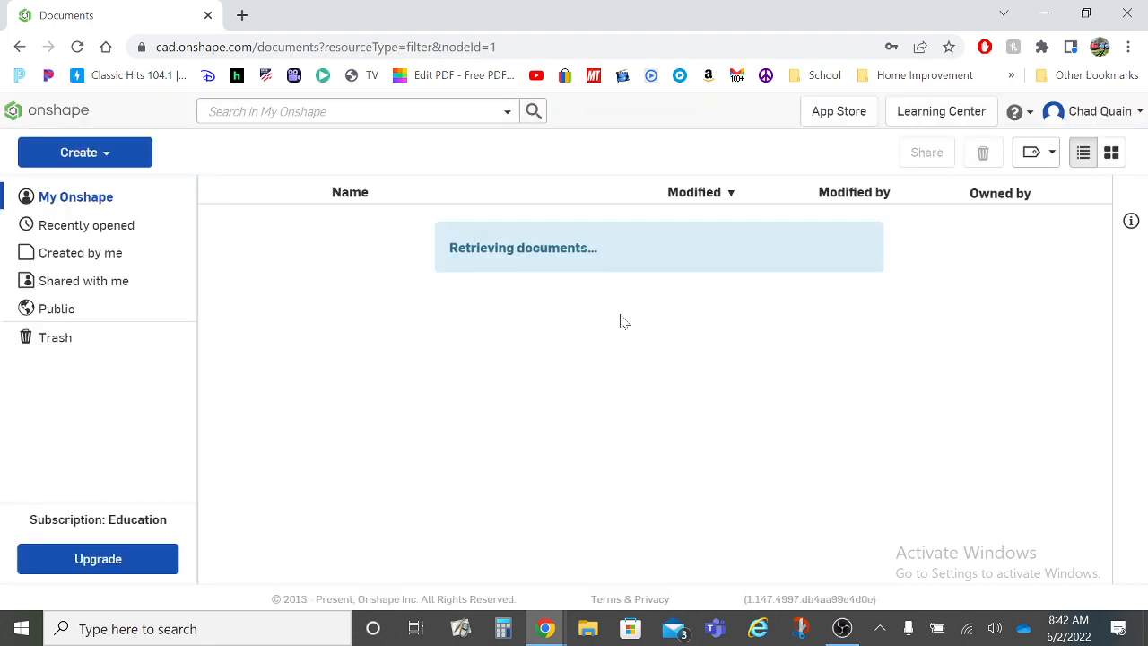
pyautogui.scroll(-2, 539, 431)
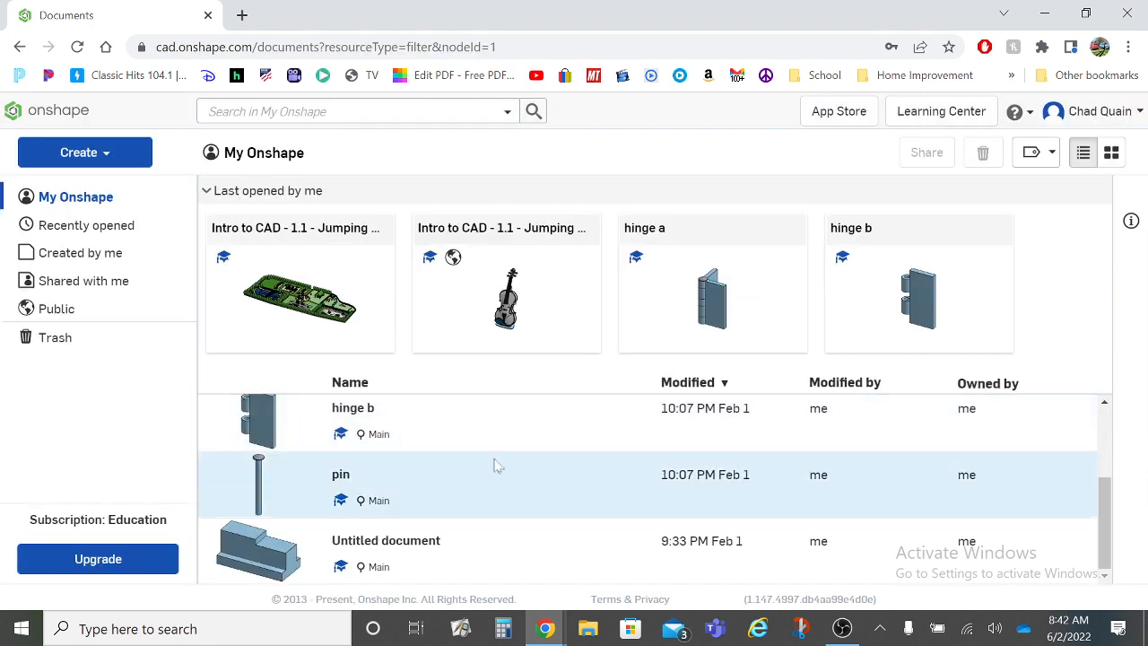
pyautogui.scroll(2, 494, 464)
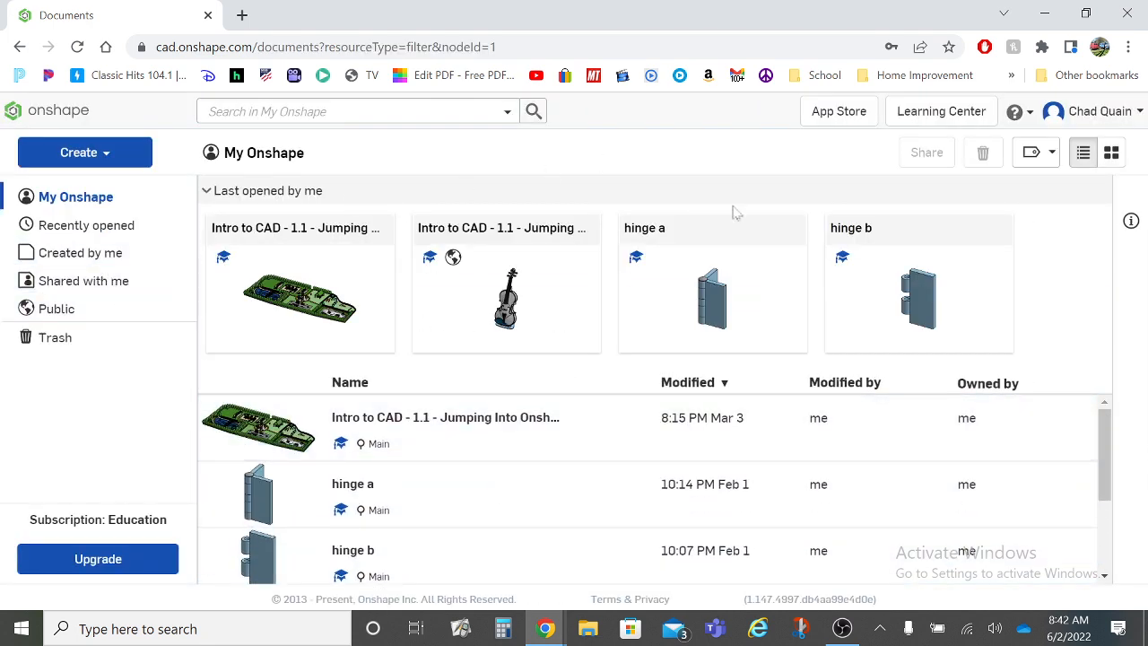
# - Sign out and sign back in to the school account with its stored e-mail and password
pyautogui.click(1092, 112)
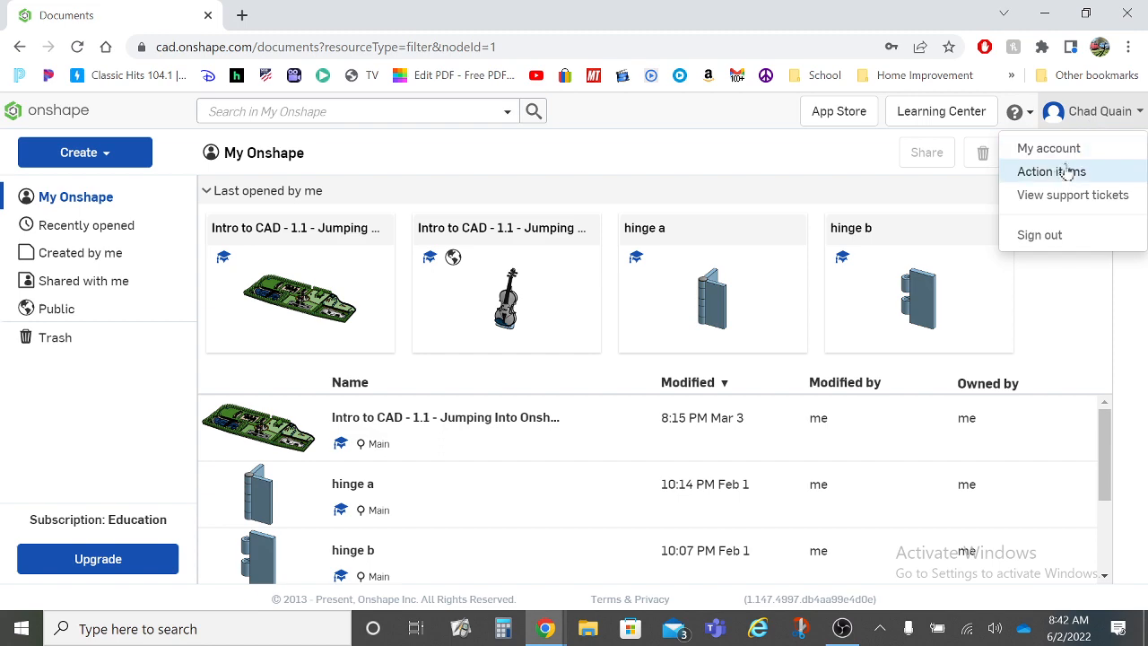
pyautogui.click(1044, 237)
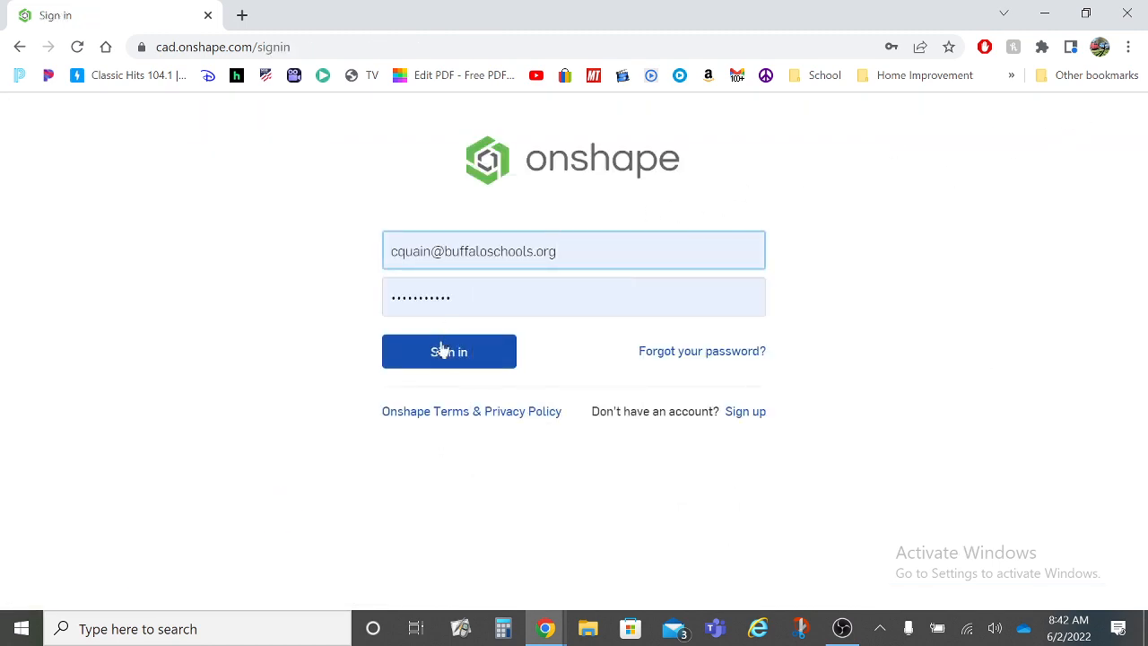
pyautogui.click(442, 351)
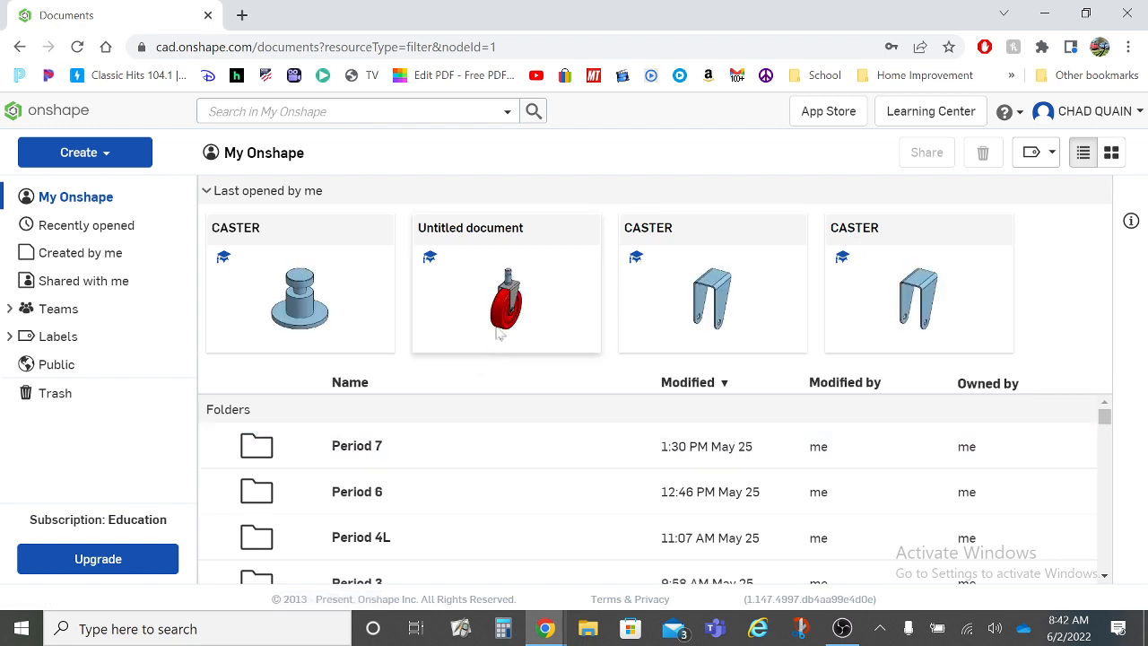
# - Open the recent untitled document with the red caster and bring up its part 4 wheel for a close look
pyautogui.click(499, 334)
pyautogui.doubleClick(500, 334)
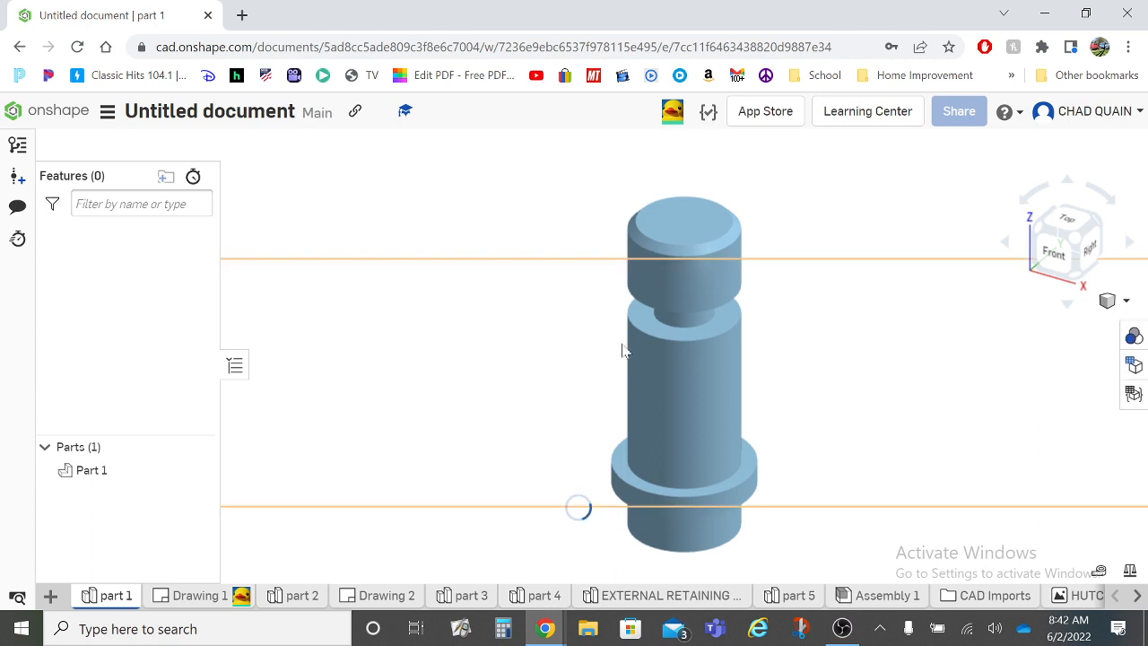
pyautogui.moveTo(203, 599)
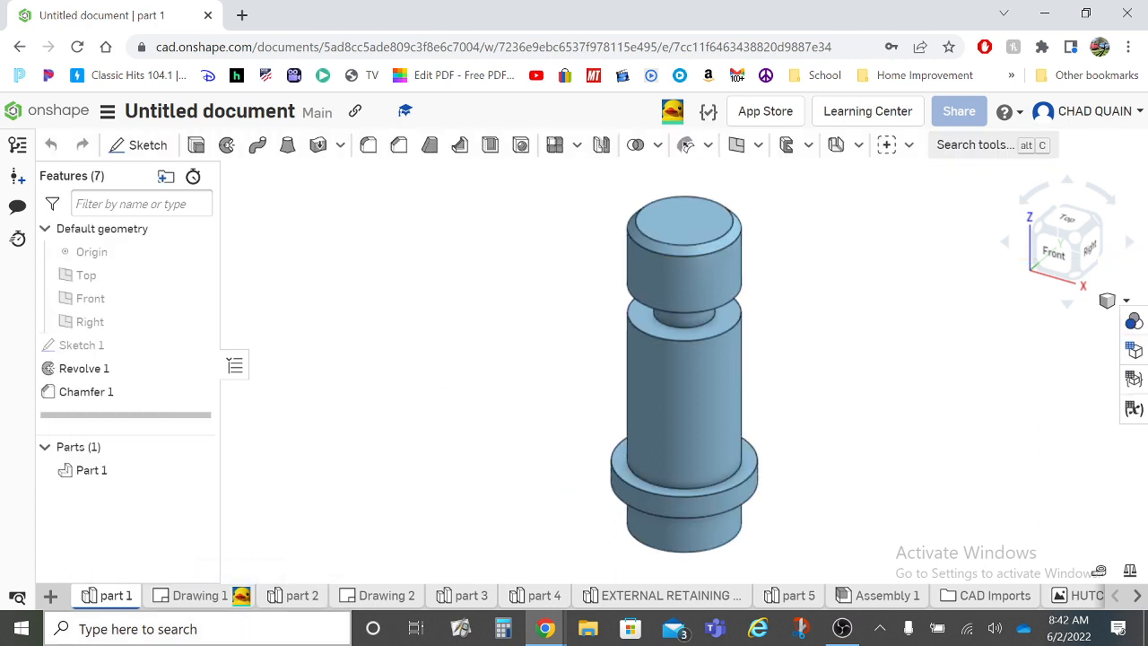
pyautogui.click(200, 597)
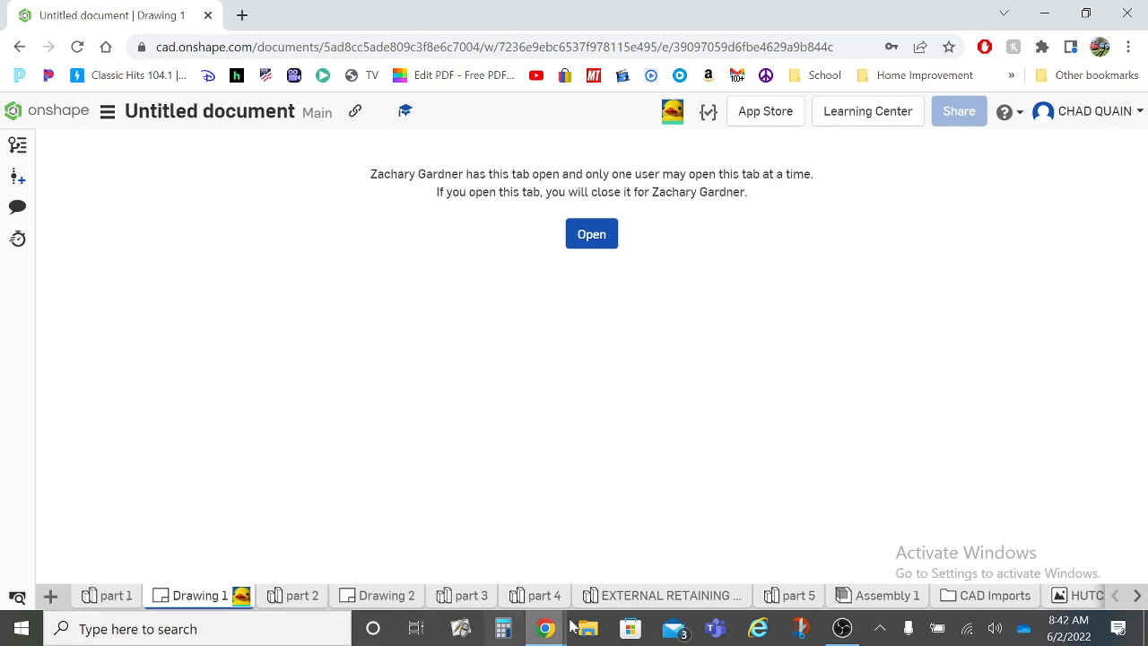
pyautogui.click(668, 596)
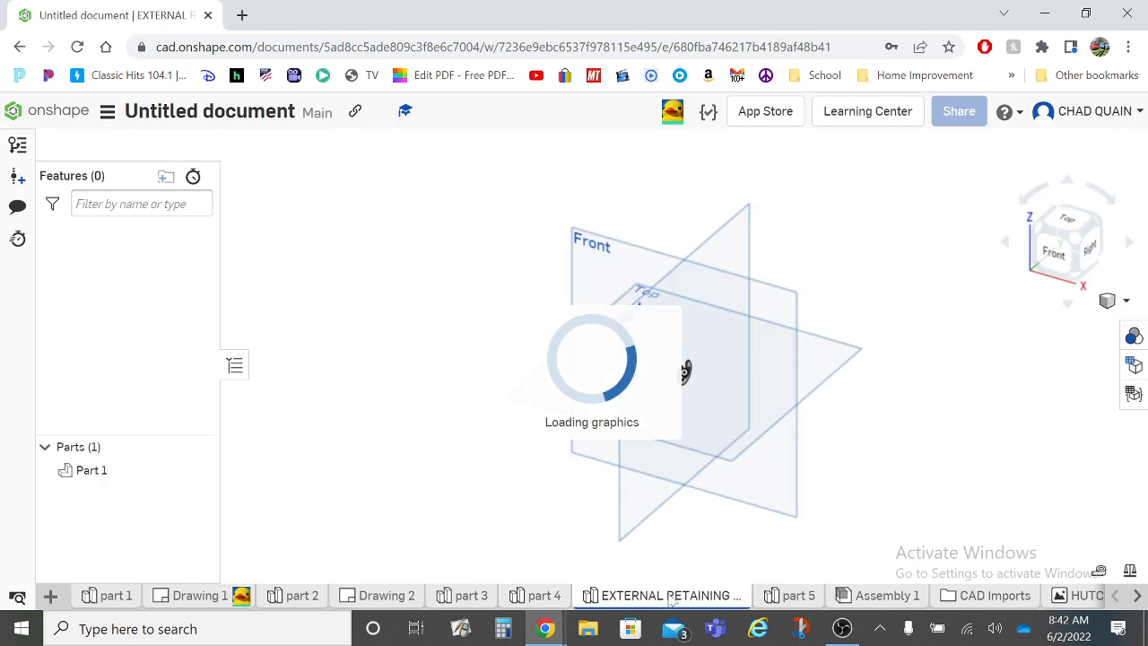
pyautogui.click(537, 599)
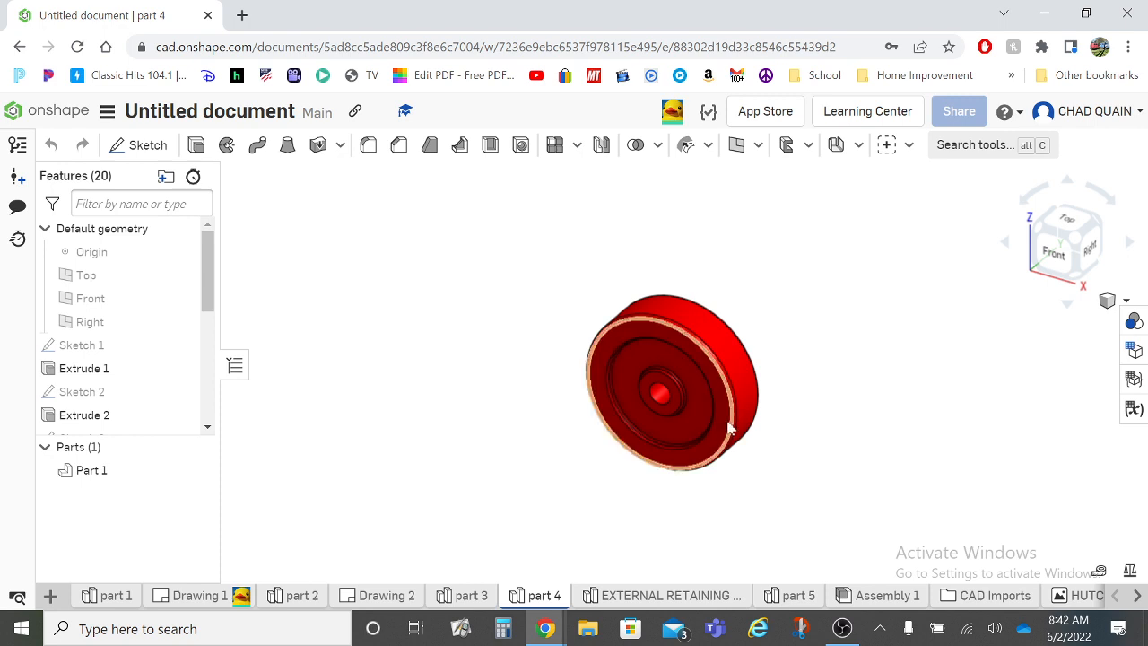
pyautogui.scroll(2, 734, 425)
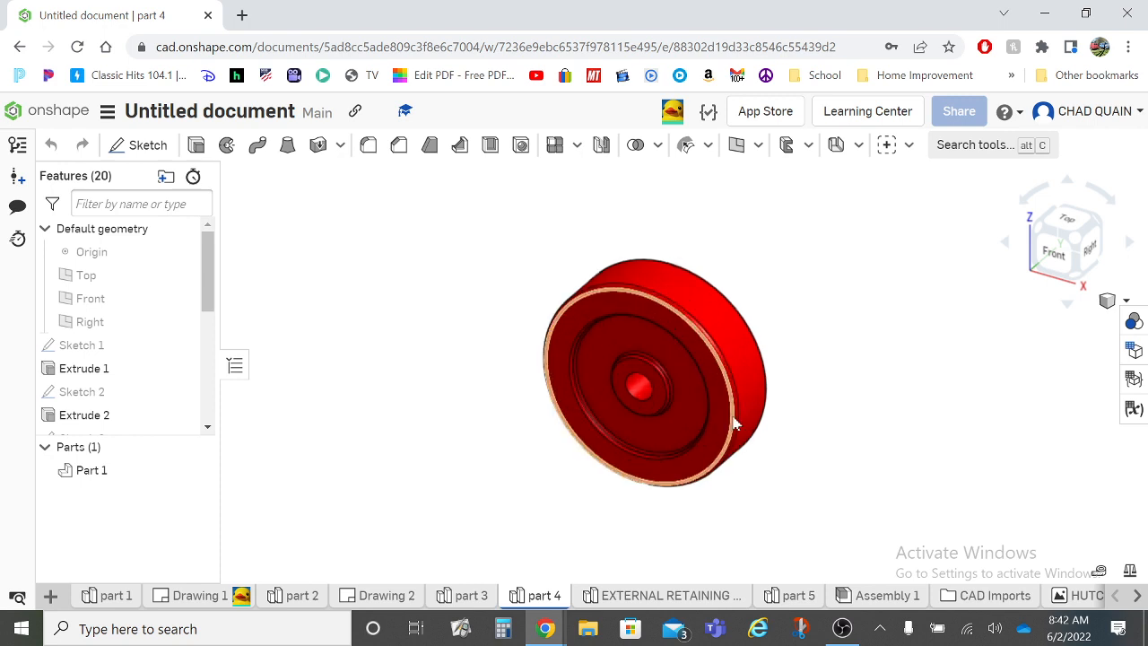
pyautogui.scroll(2, 733, 425)
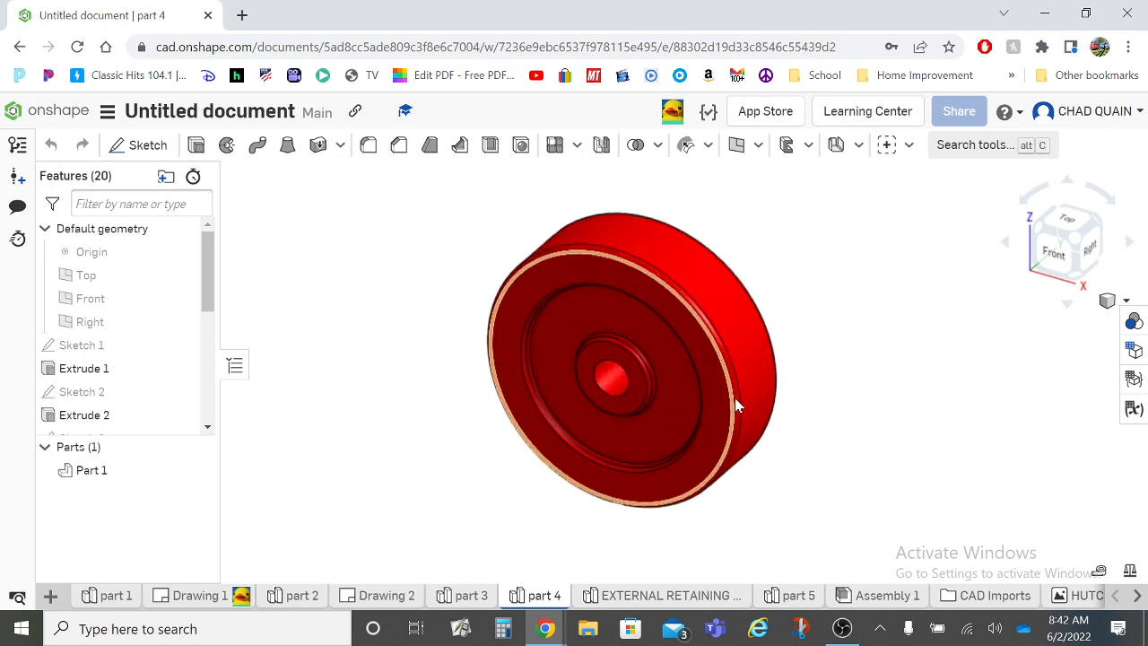
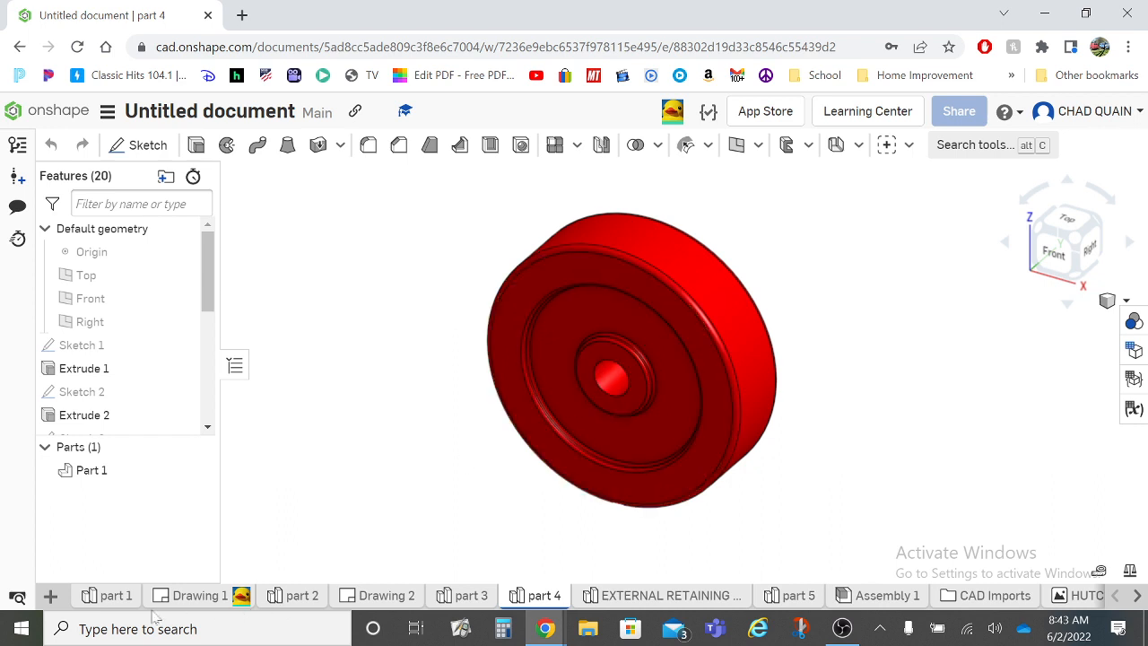
# - Create a new drawing in the document from the ANSI_A_INCH.dwt template with no views
pyautogui.click(204, 598)
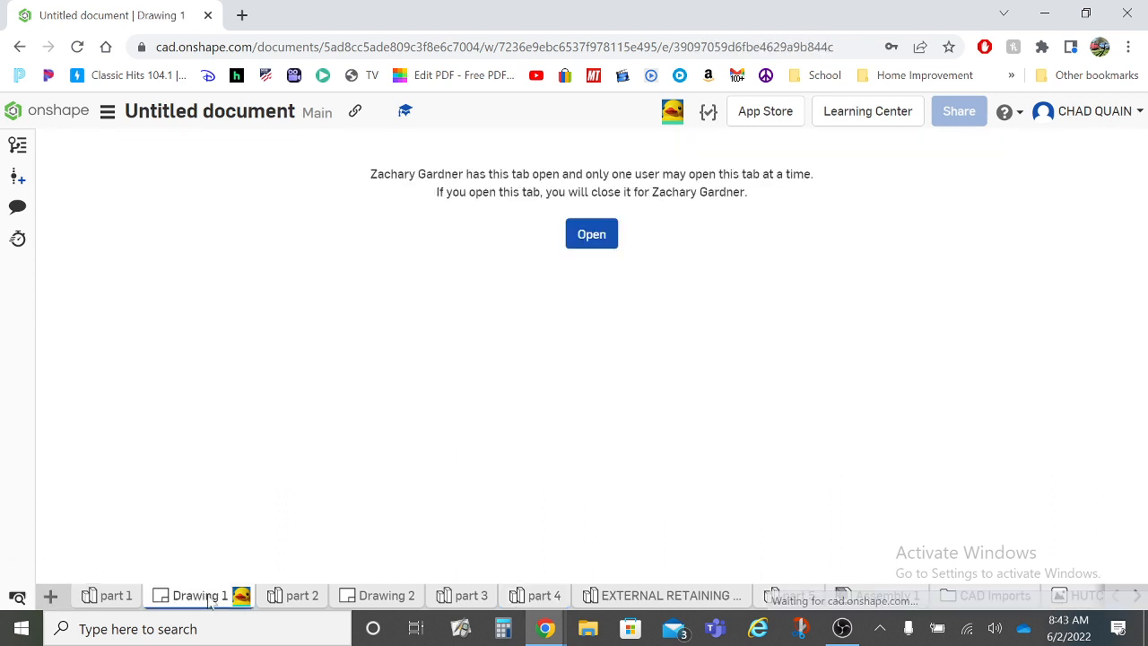
pyautogui.click(593, 240)
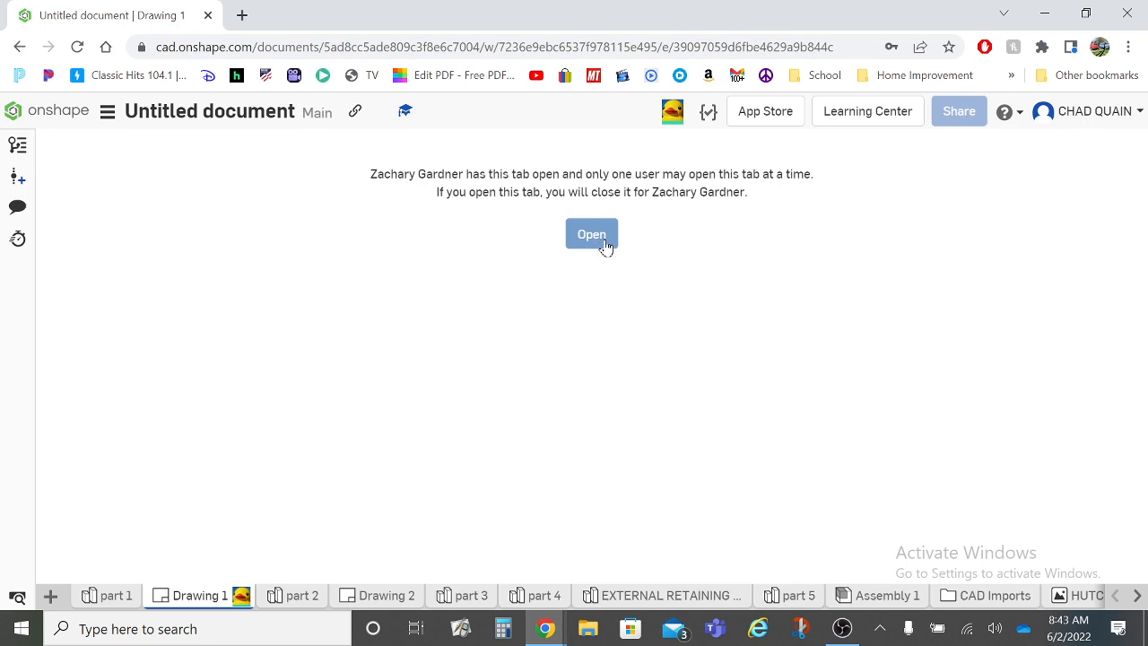
pyautogui.click(51, 596)
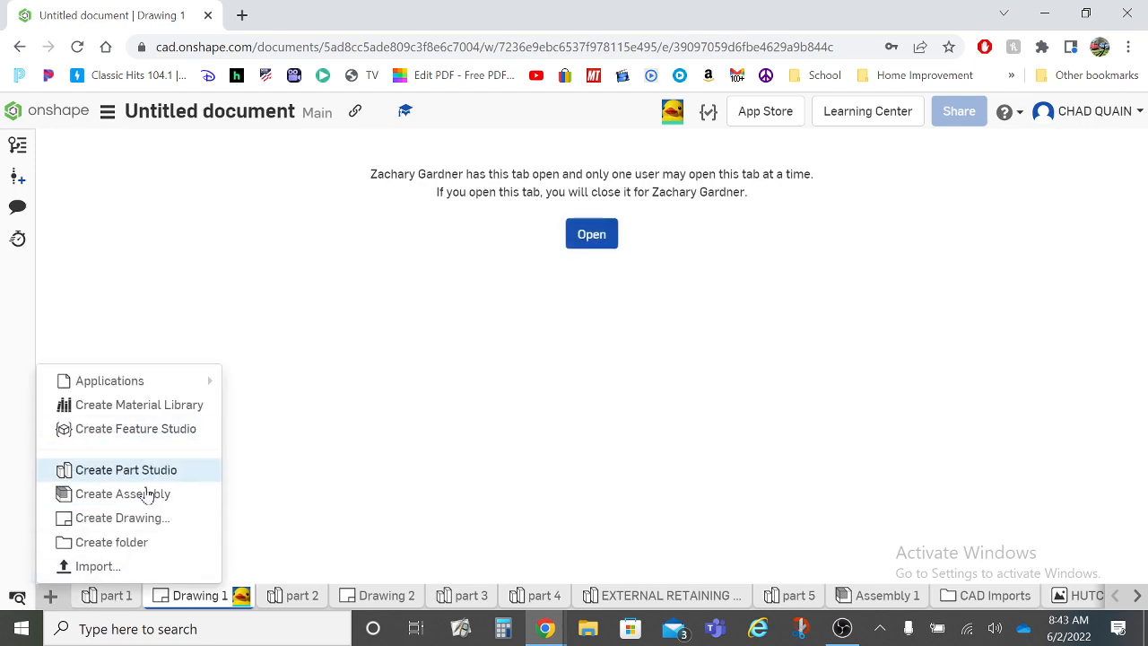
pyautogui.click(151, 520)
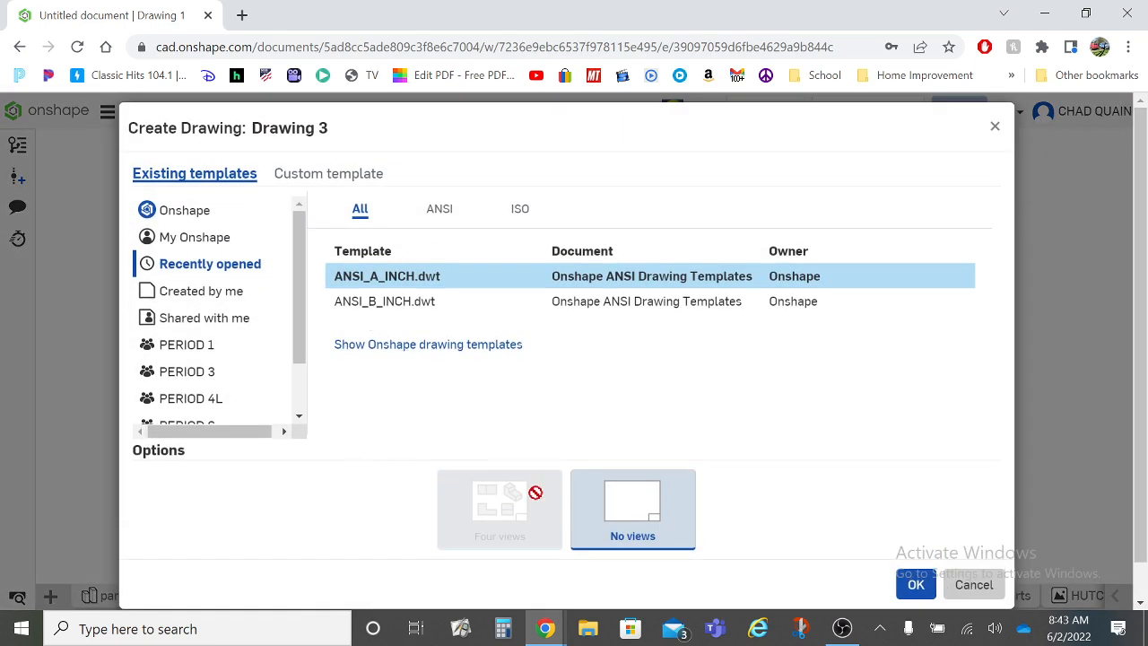
pyautogui.click(914, 584)
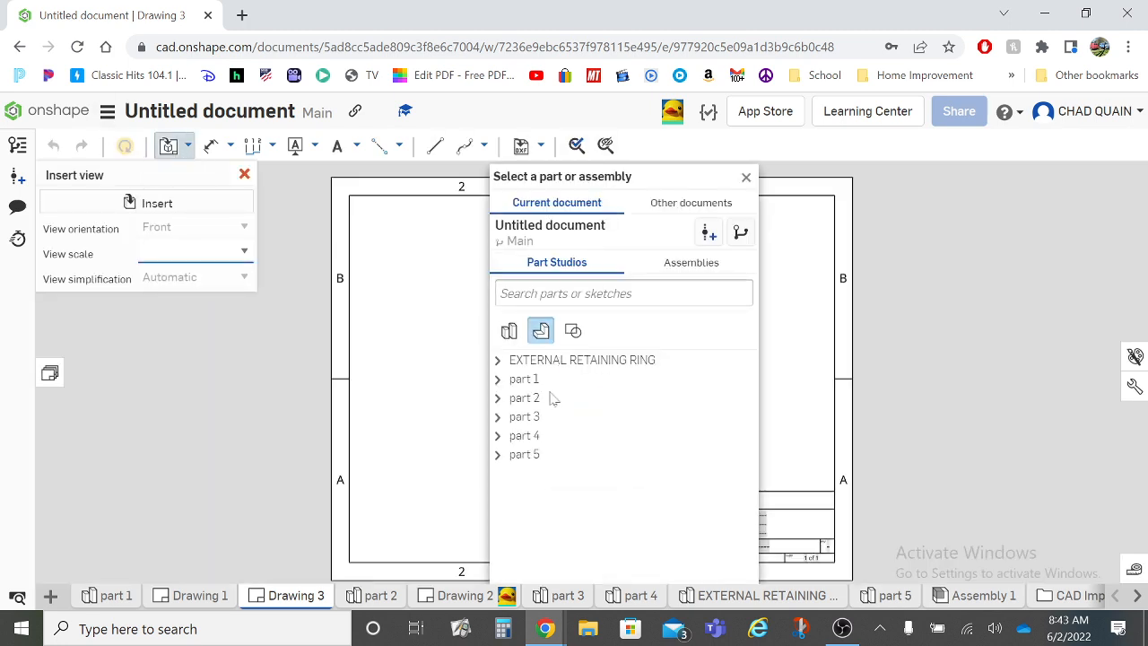
# - Insert a front view of Part 1 from part 4 at 1:2 scale in the left half of the sheet
pyautogui.click(499, 384)
pyautogui.click(497, 434)
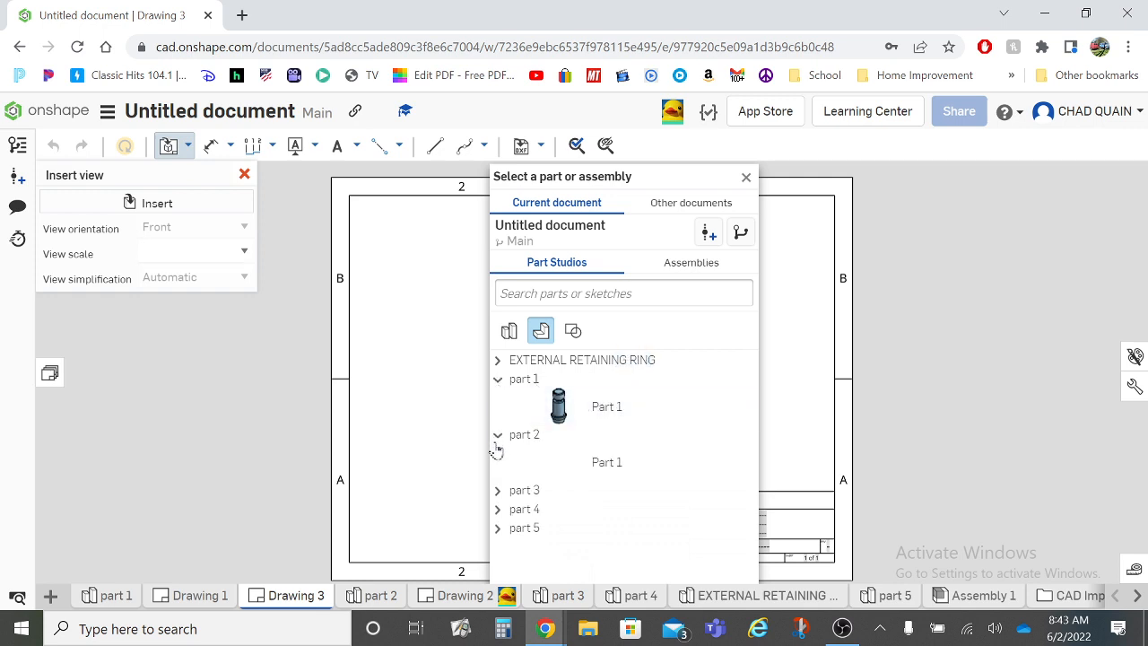
pyautogui.click(499, 509)
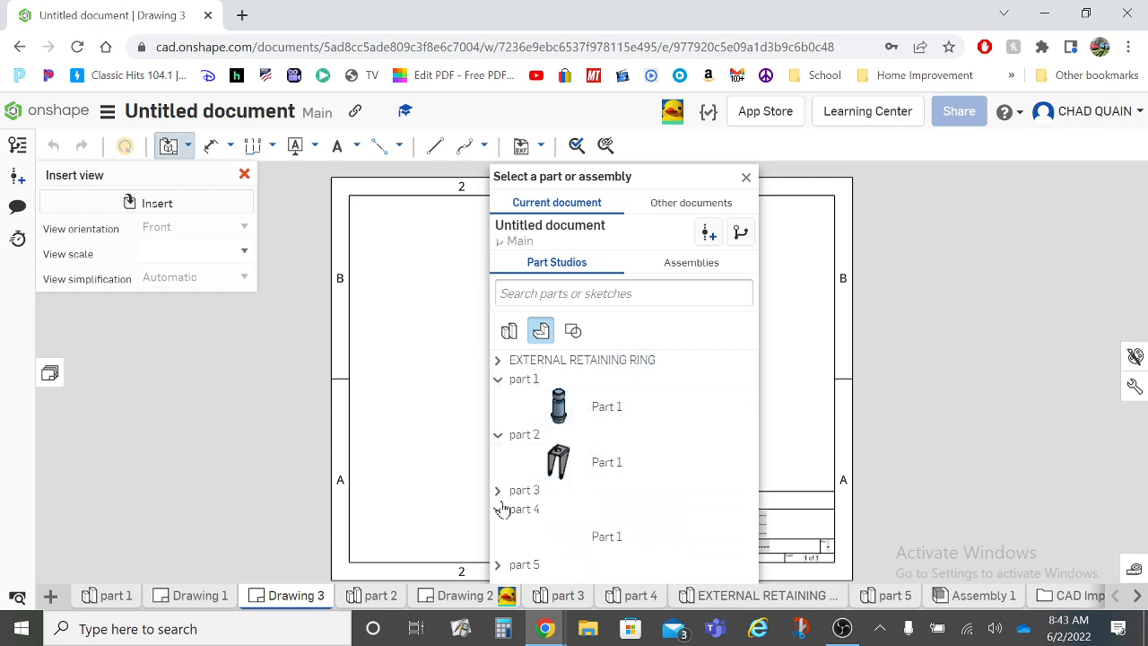
pyautogui.click(565, 541)
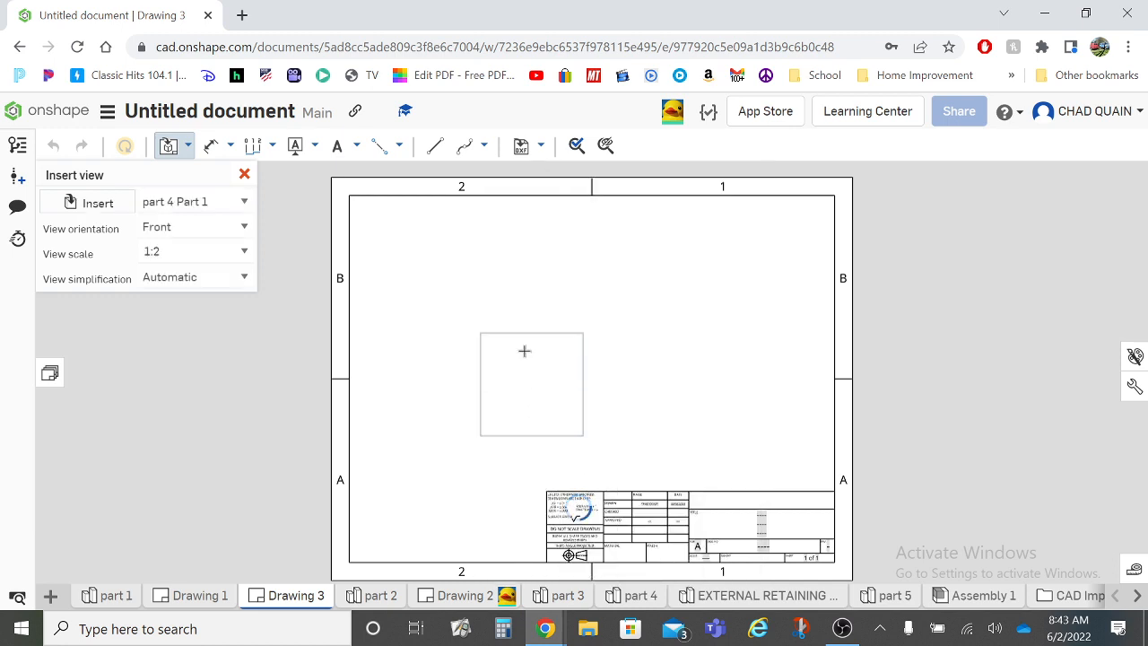
pyautogui.click(517, 353)
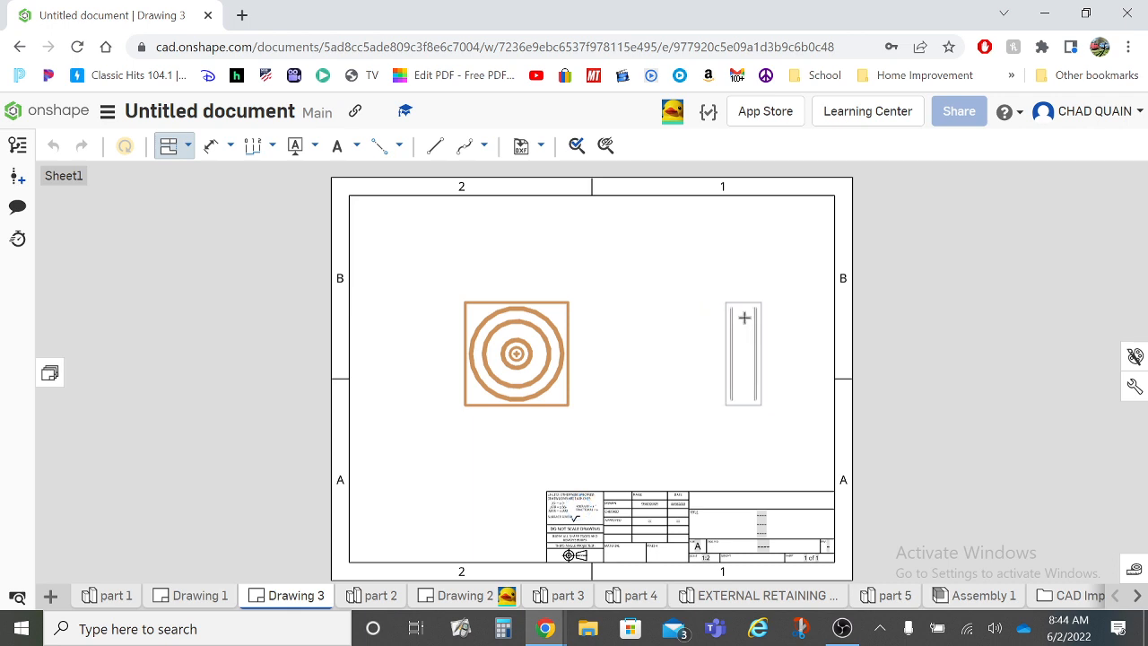
# - Project a side view to the right of the wheel's front view and an isometric view overlapping the front view
pyautogui.click(748, 336)
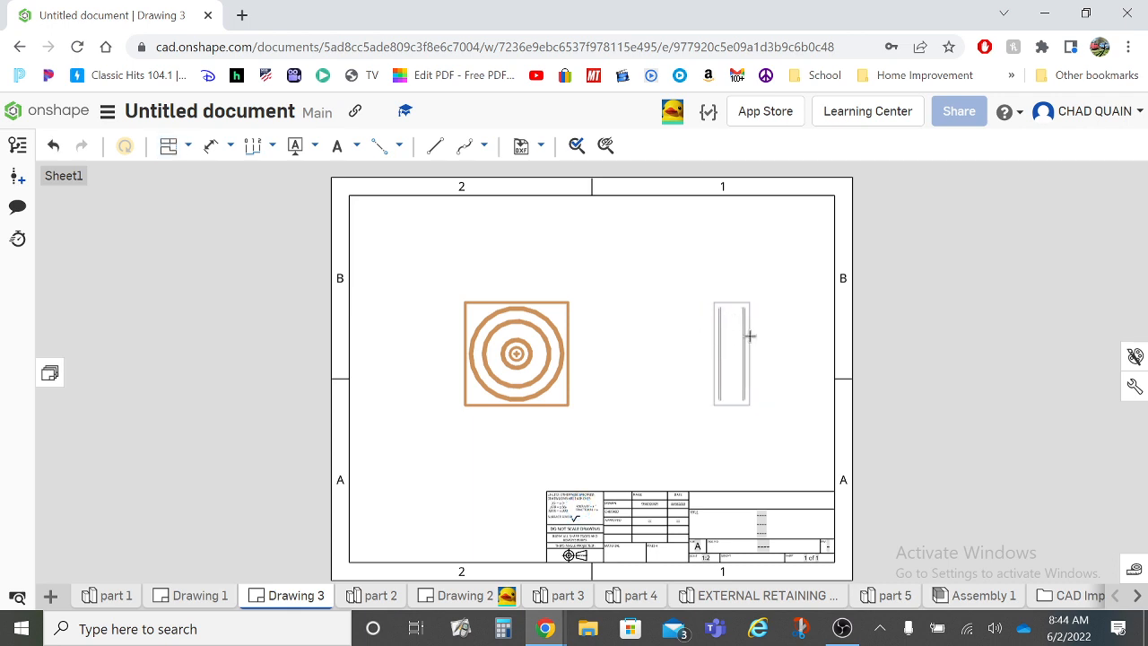
pyautogui.click(553, 332)
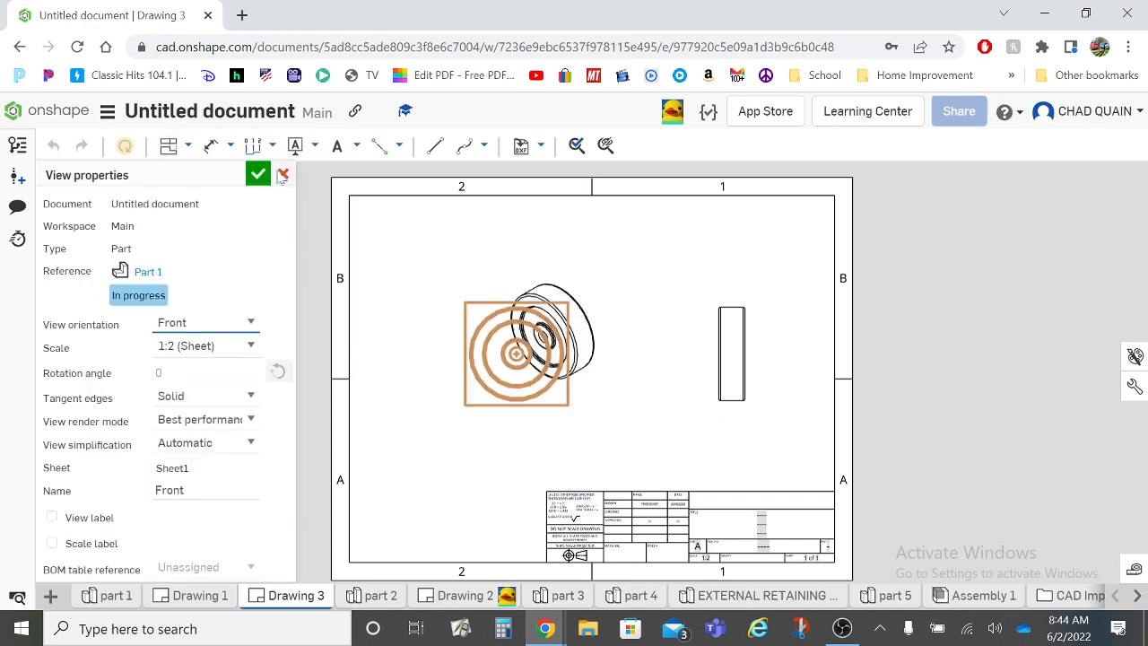
pyautogui.click(282, 175)
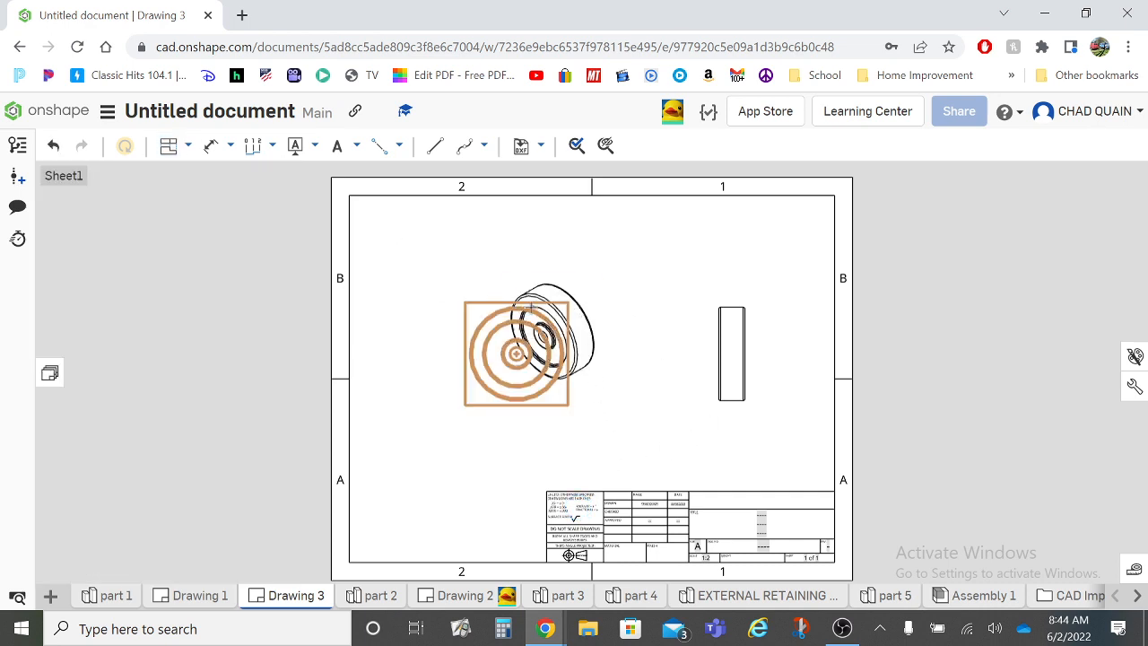
pyautogui.doubleClick(566, 314)
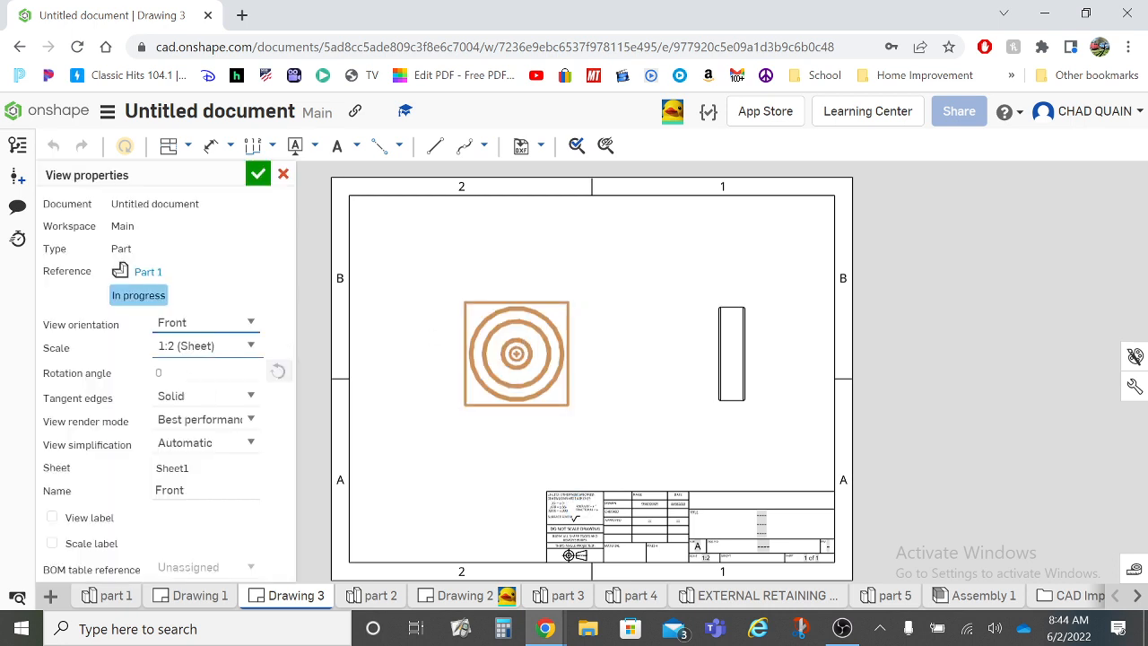
pyautogui.click(248, 348)
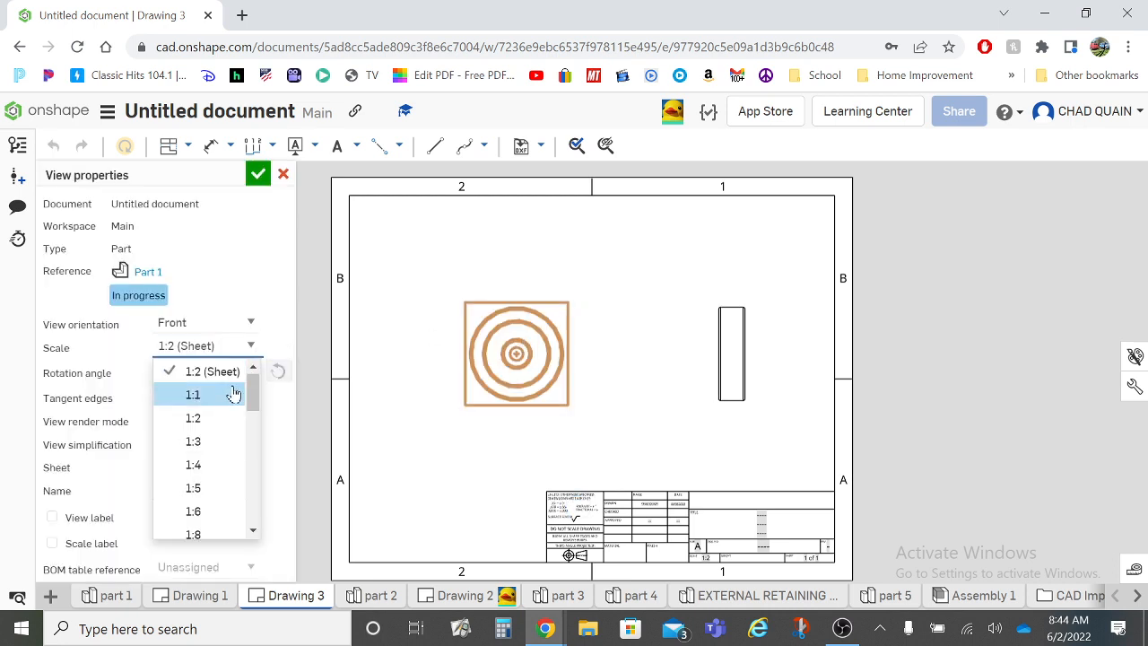
pyautogui.click(231, 395)
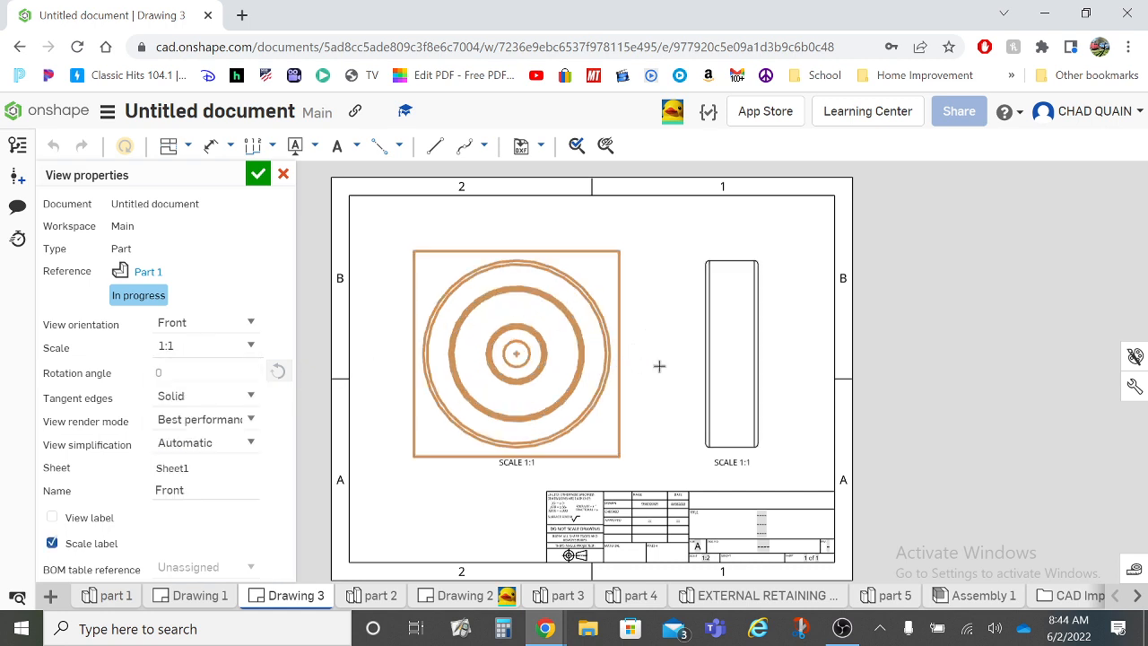
pyautogui.press('Escape')
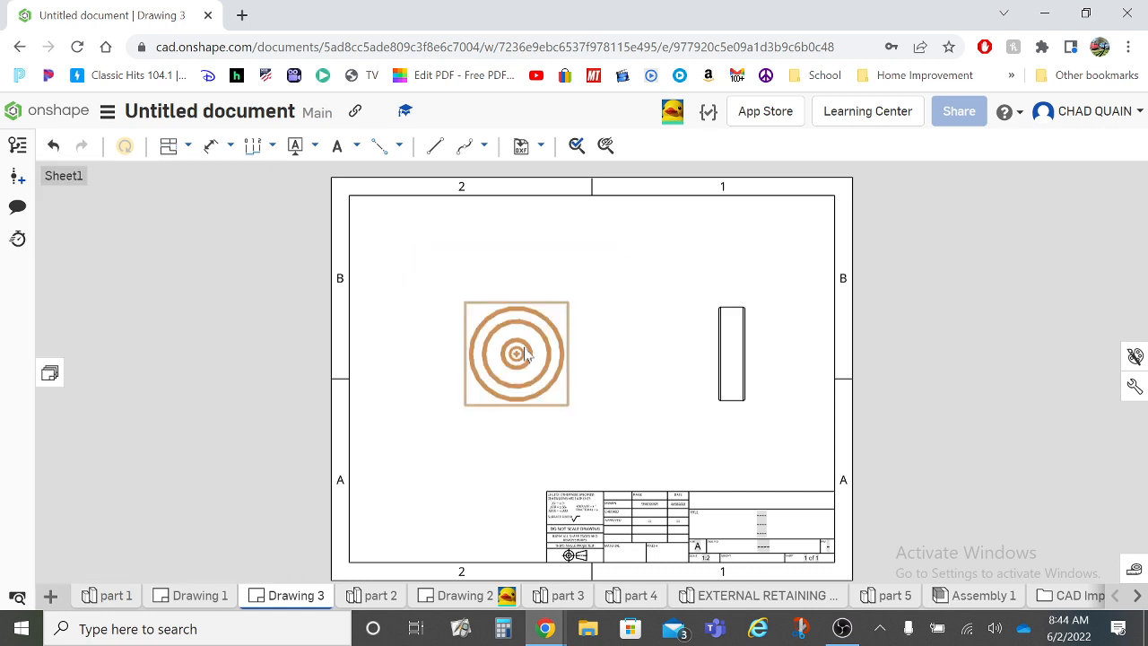
# - Set the scale of the wheel's front view to 1:1
pyautogui.doubleClick(527, 356)
pyautogui.click(193, 345)
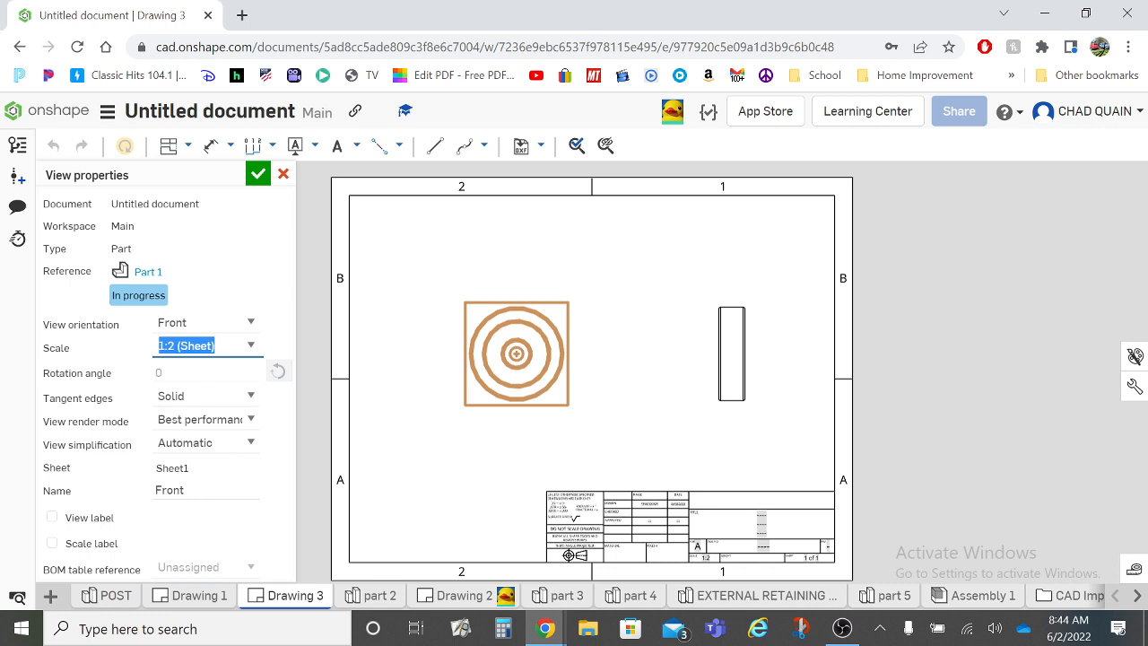
pyautogui.click(251, 347)
pyautogui.click(196, 395)
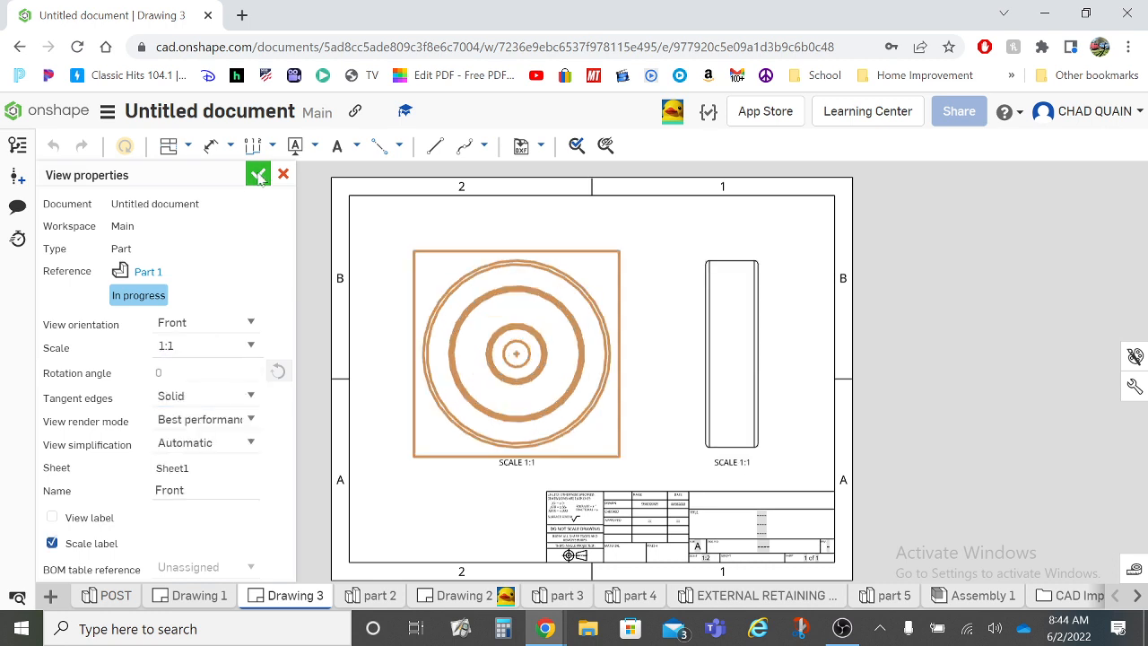
pyautogui.click(259, 175)
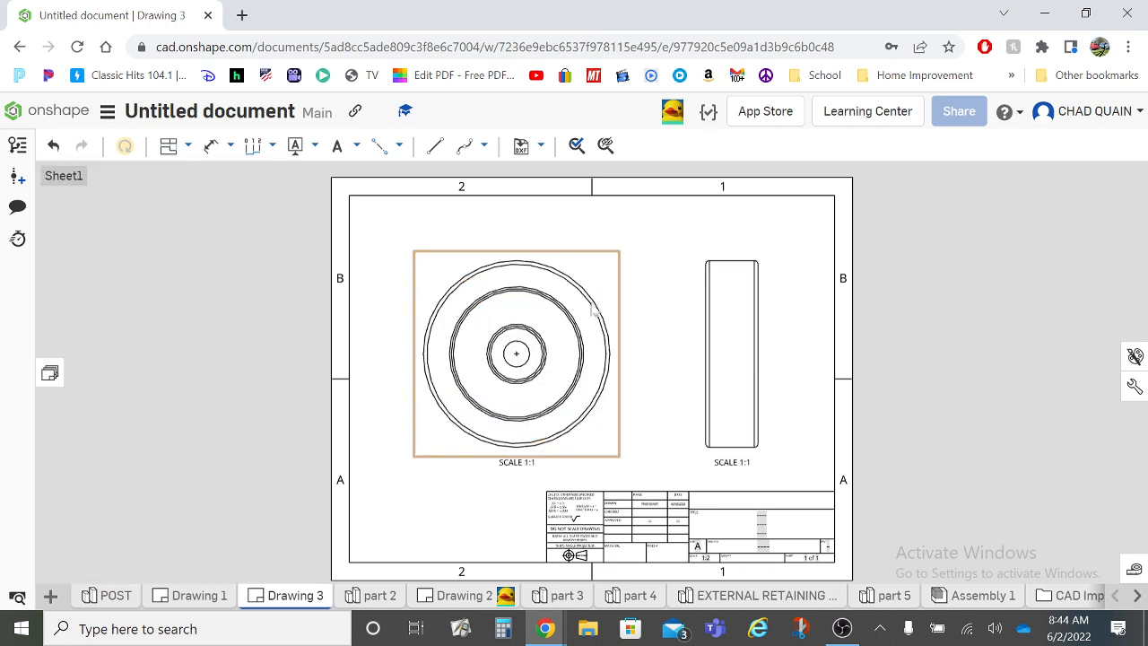
# - Set the tangent edges of the wheel's front view to Hidden
pyautogui.scroll(5, 557, 334)
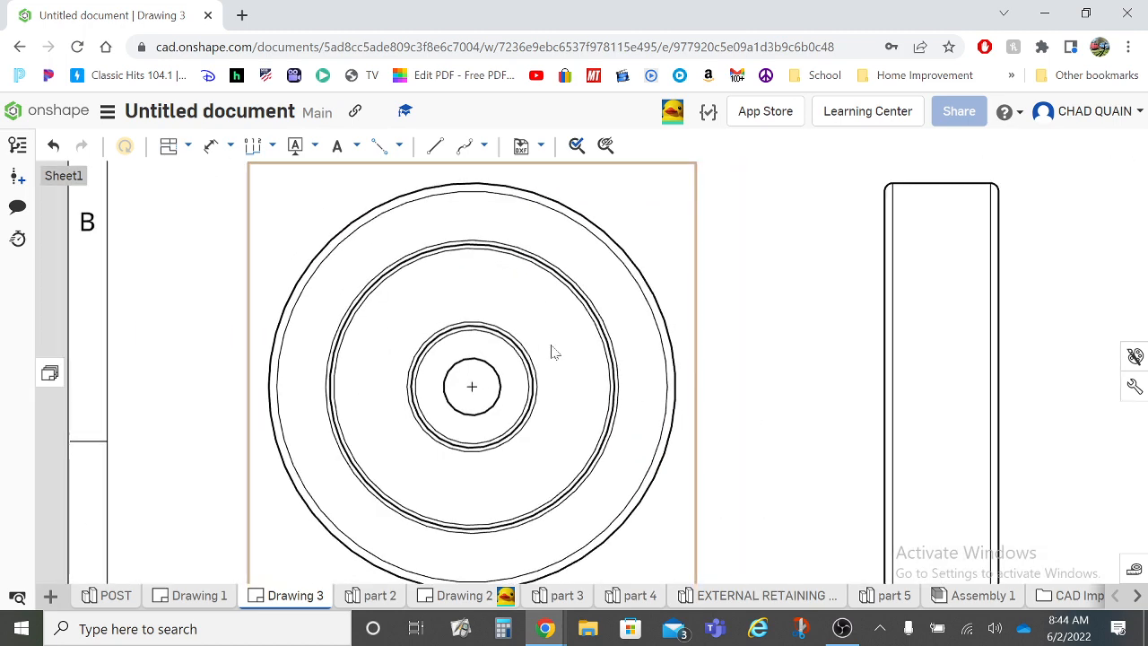
pyautogui.rightClick(525, 338)
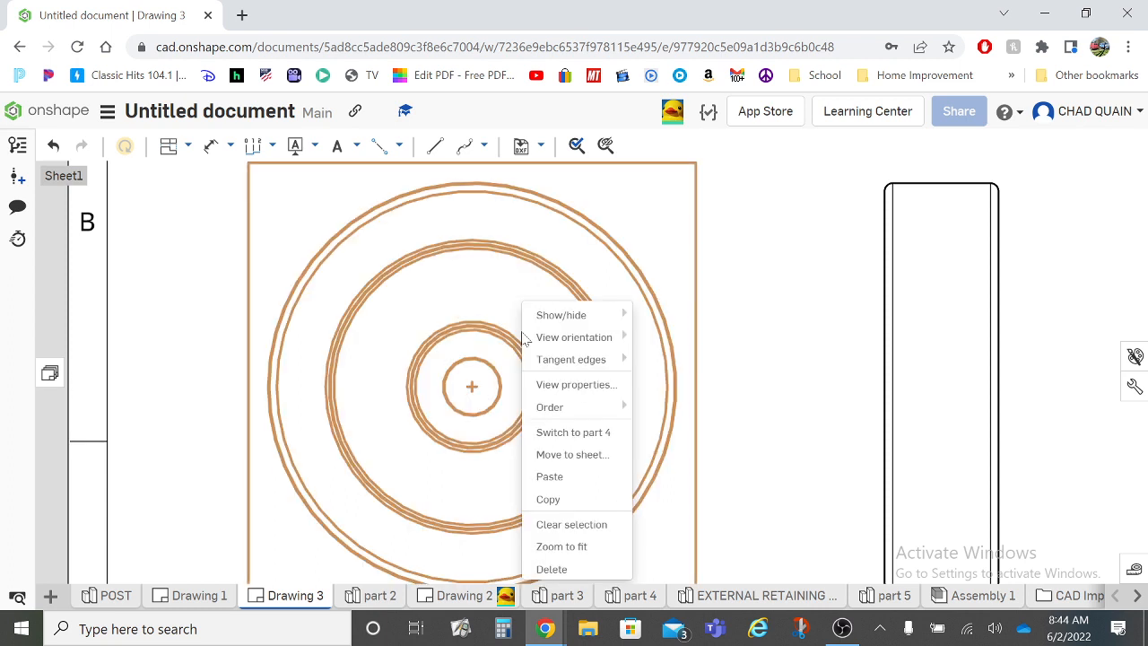
pyautogui.moveTo(569, 361)
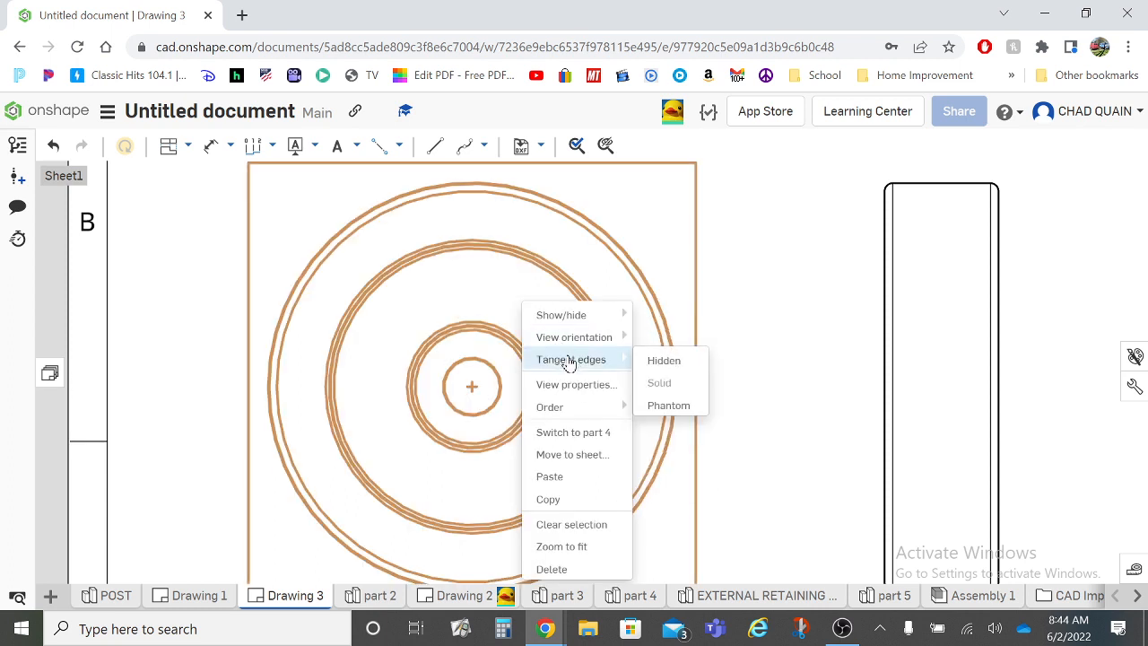
pyautogui.click(671, 366)
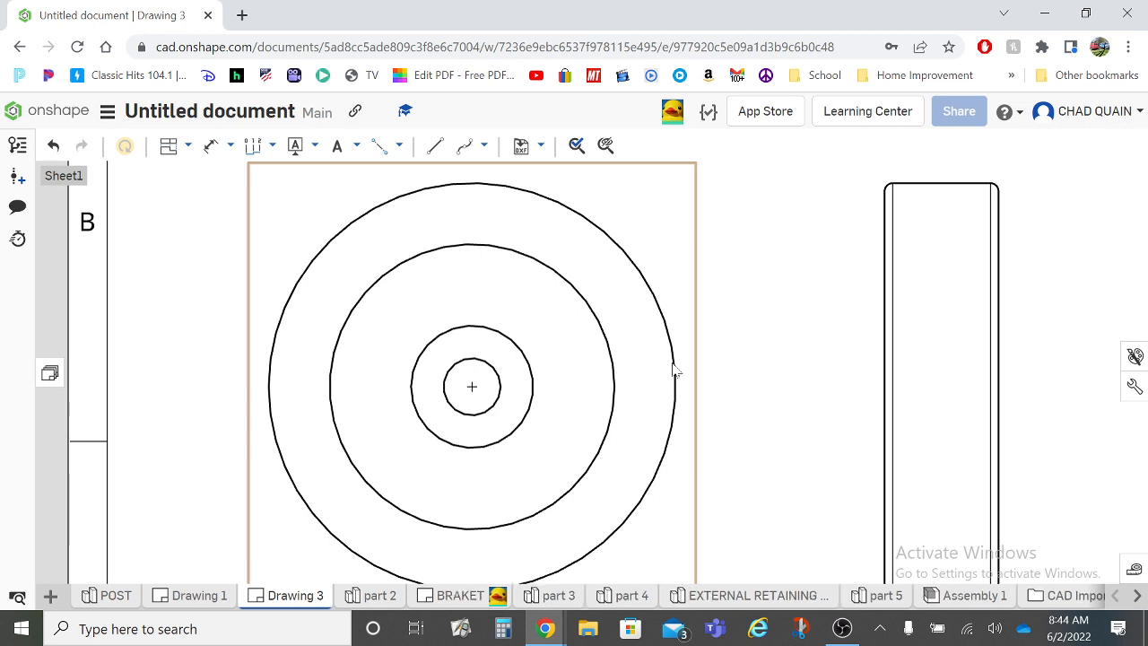
# - Fit the whole drawing sheet in view to examine the layout of the front and side views
pyautogui.scroll(-2, 833, 328)
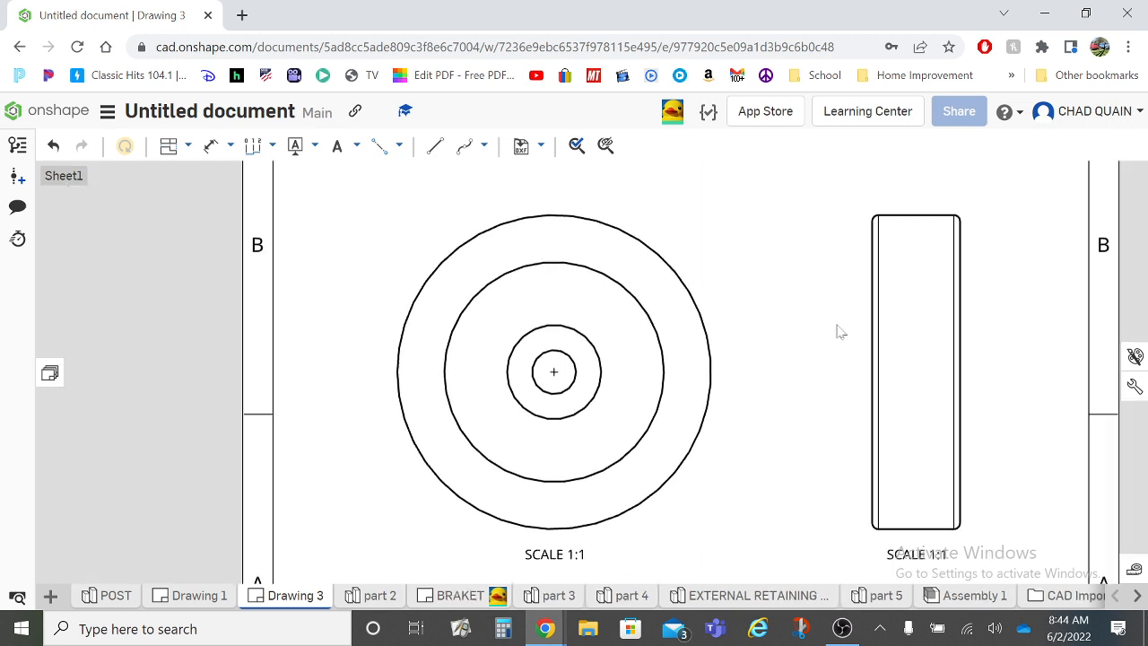
pyautogui.scroll(-3, 781, 313)
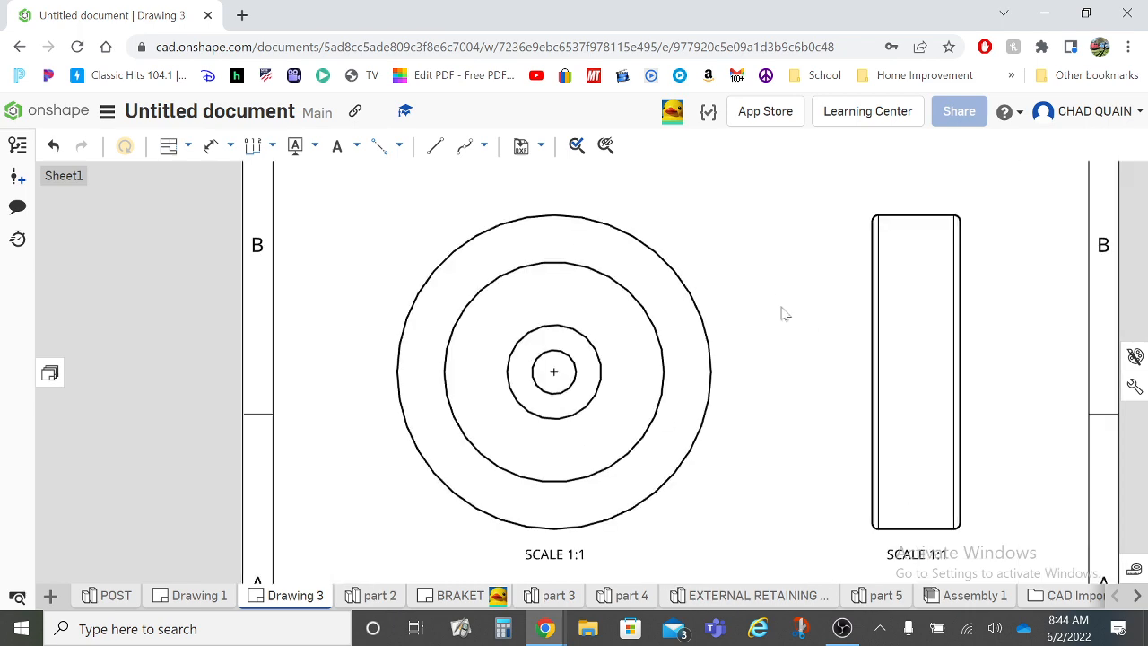
pyautogui.scroll(-2, 877, 417)
pyautogui.scroll(2, 340, 205)
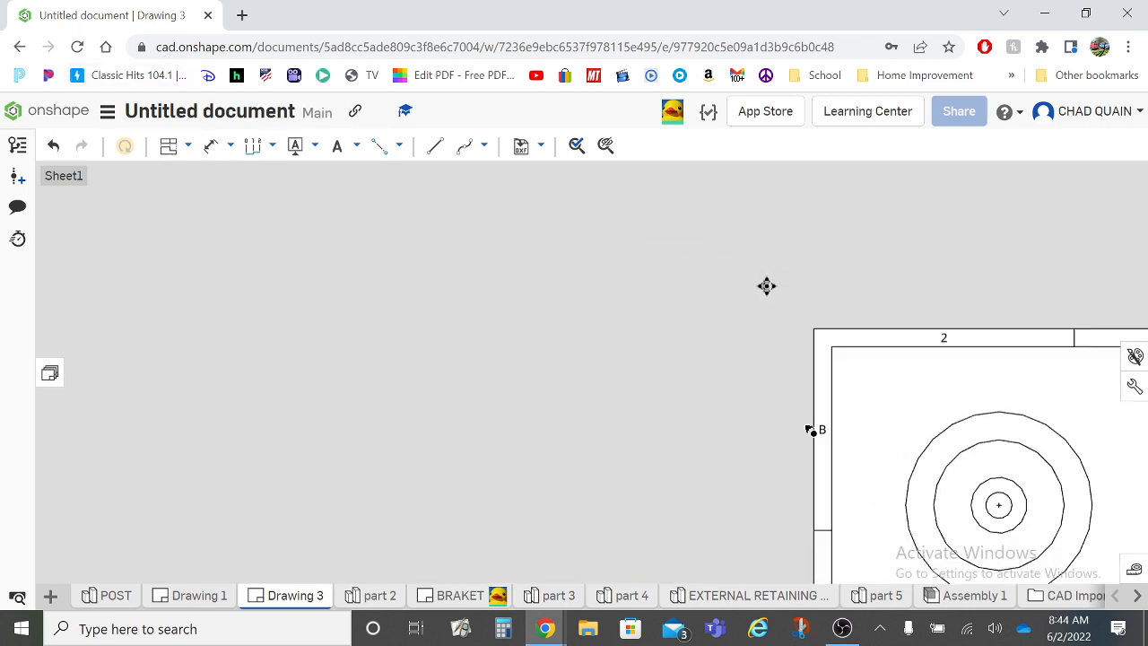
pyautogui.scroll(-6, 960, 446)
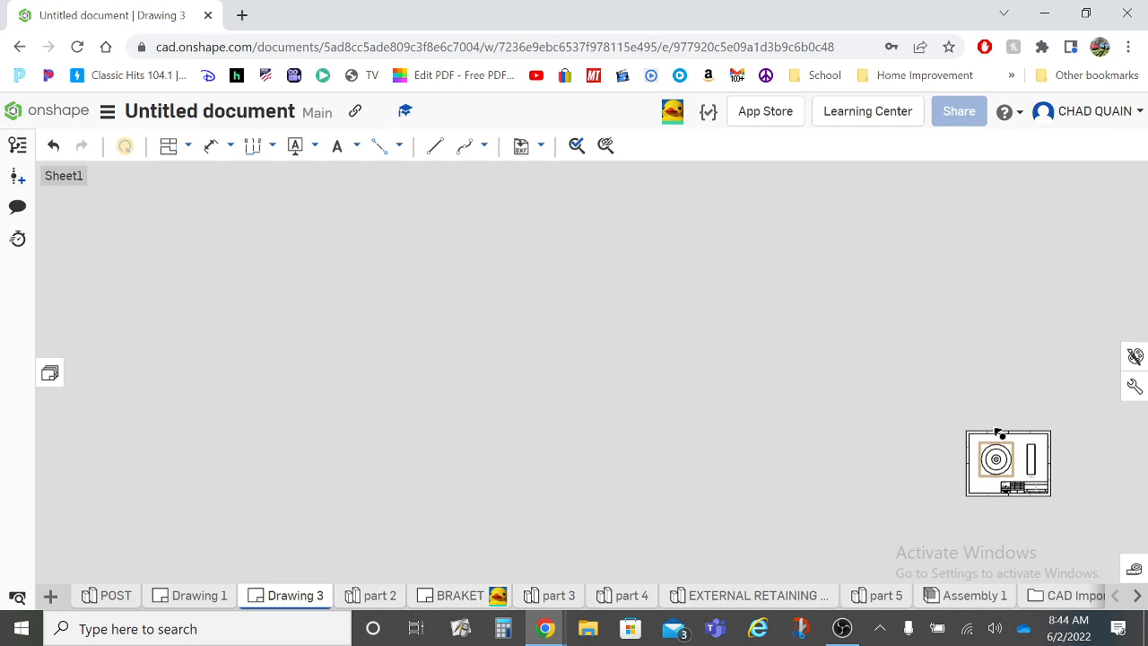
pyautogui.rightClick(1000, 434)
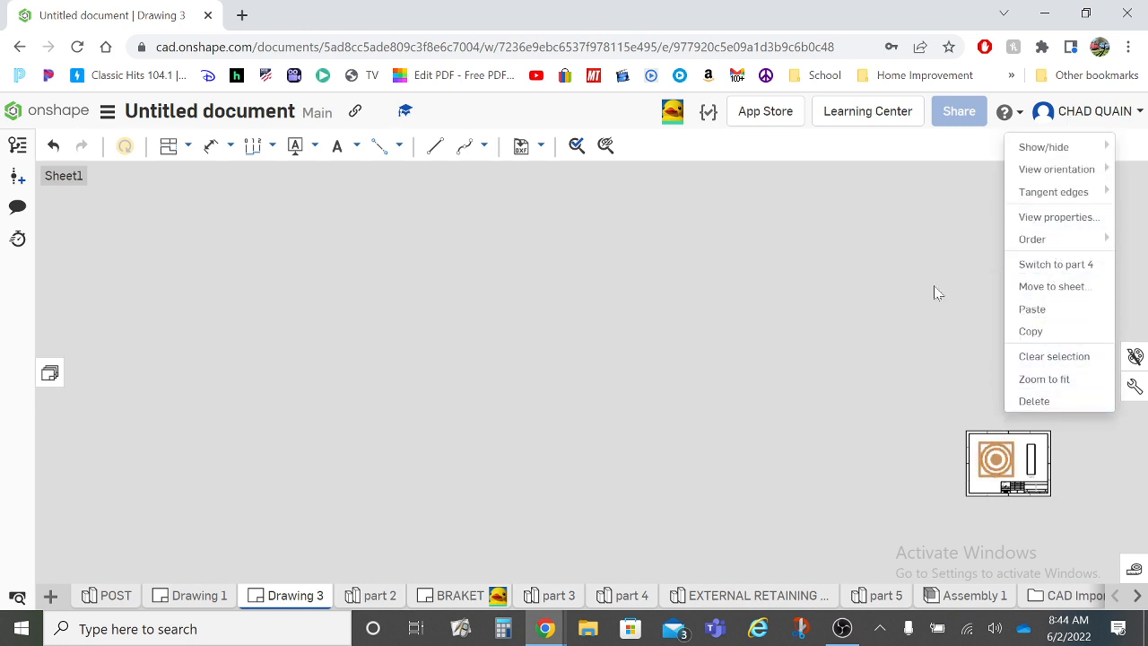
pyautogui.click(934, 332)
pyautogui.rightClick(936, 332)
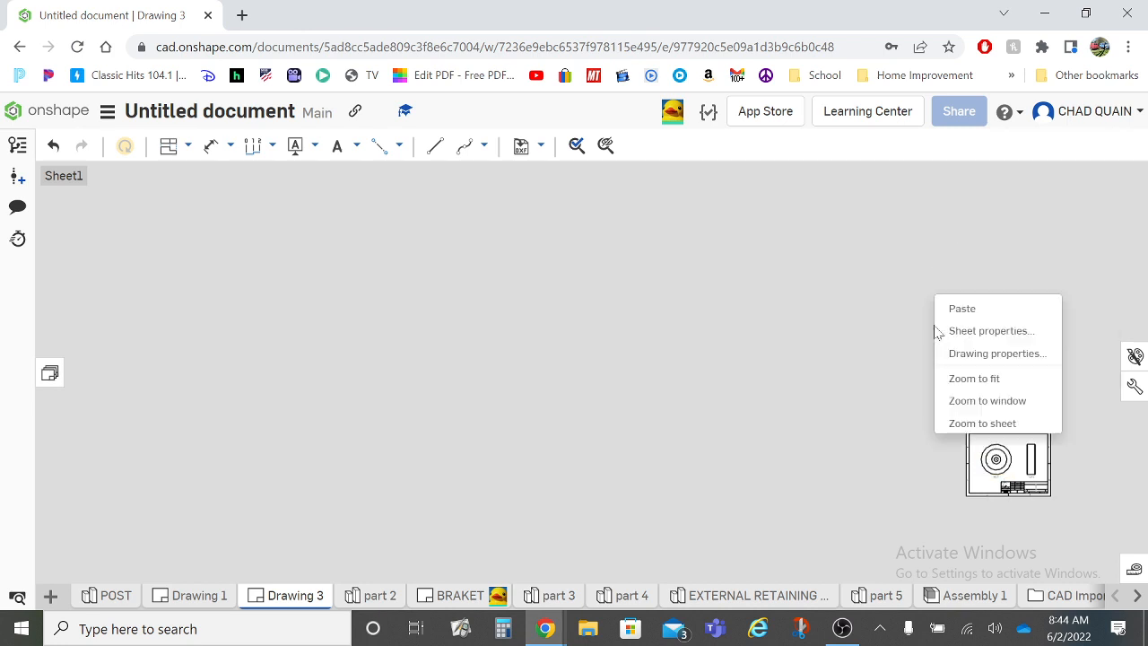
pyautogui.click(994, 425)
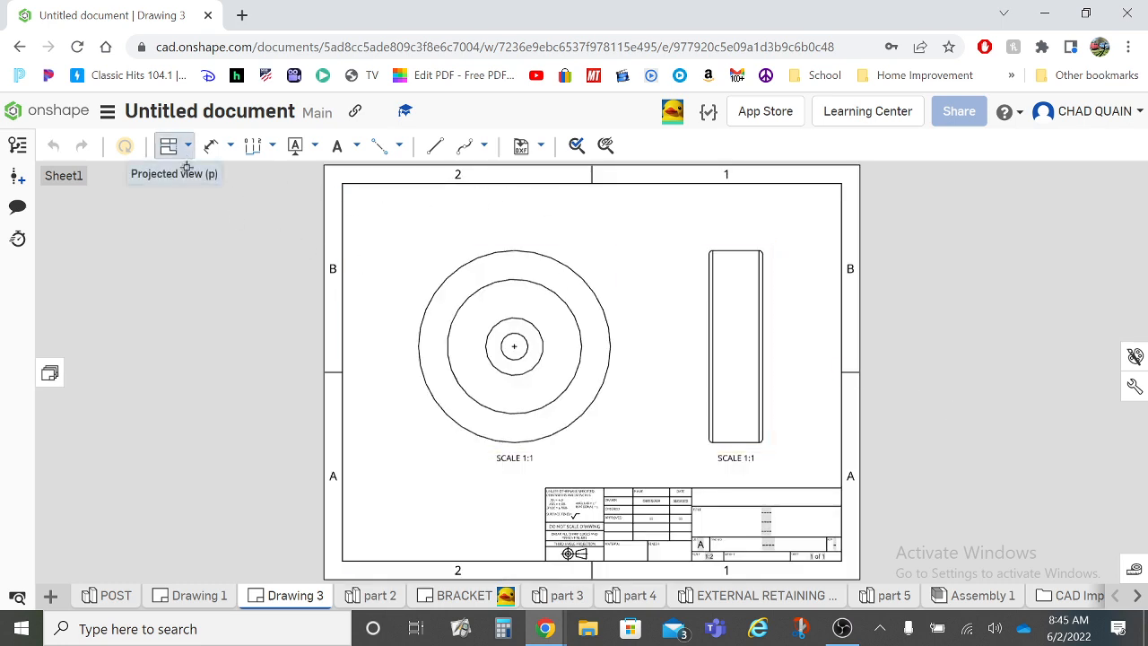
# - Project an isometric view from the wheel's front view into the upper-right area of the sheet, above the side view
pyautogui.click(170, 146)
pyautogui.click(574, 298)
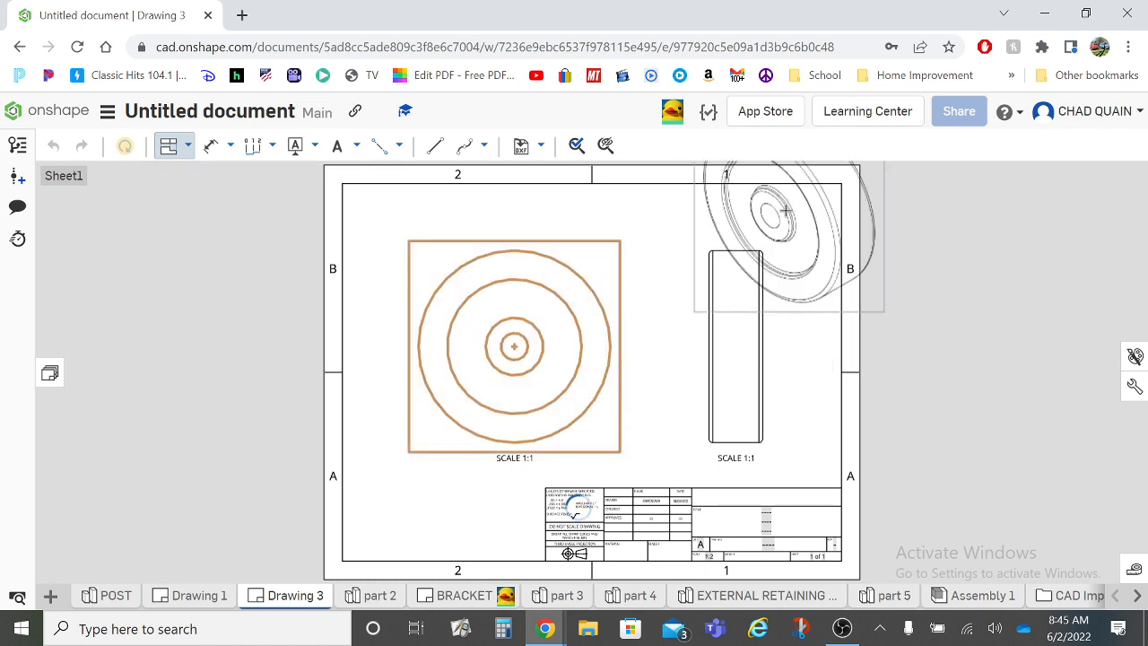
pyautogui.click(789, 206)
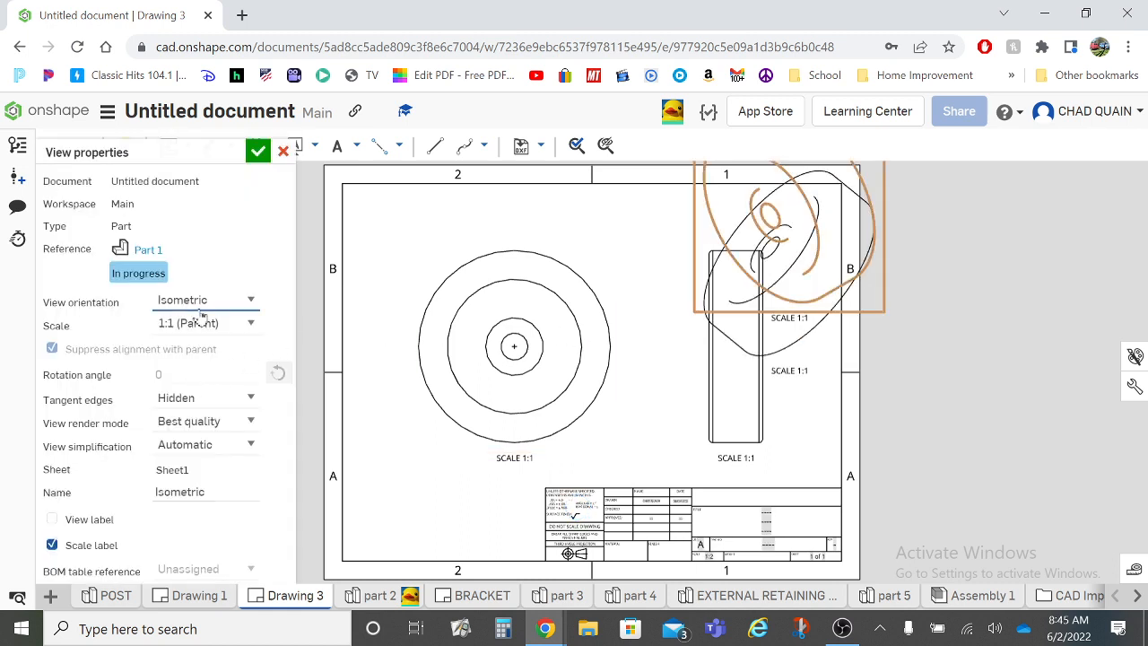
pyautogui.press('Escape')
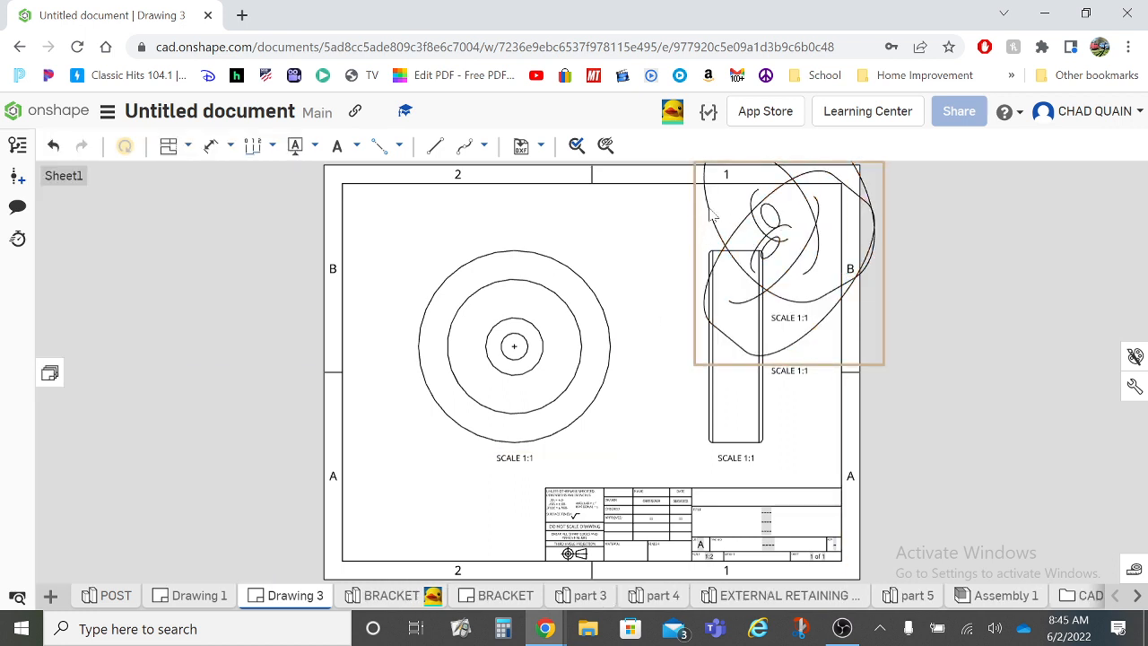
# - Set the scale of the wheel's isometric view to 1:6
pyautogui.doubleClick(767, 228)
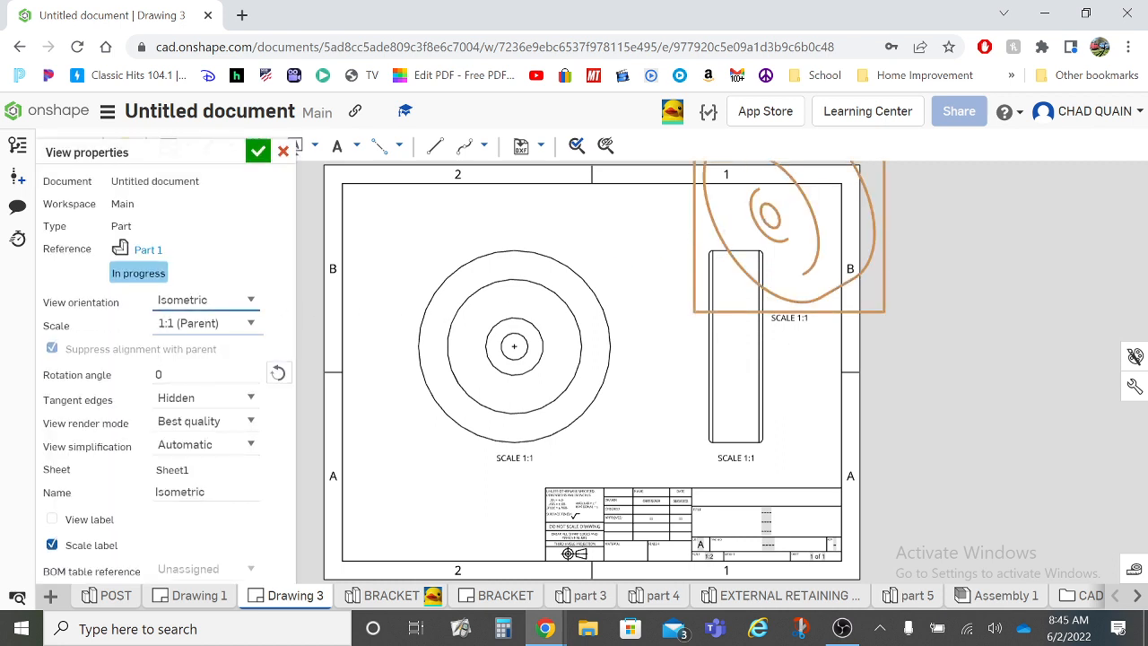
pyautogui.click(219, 323)
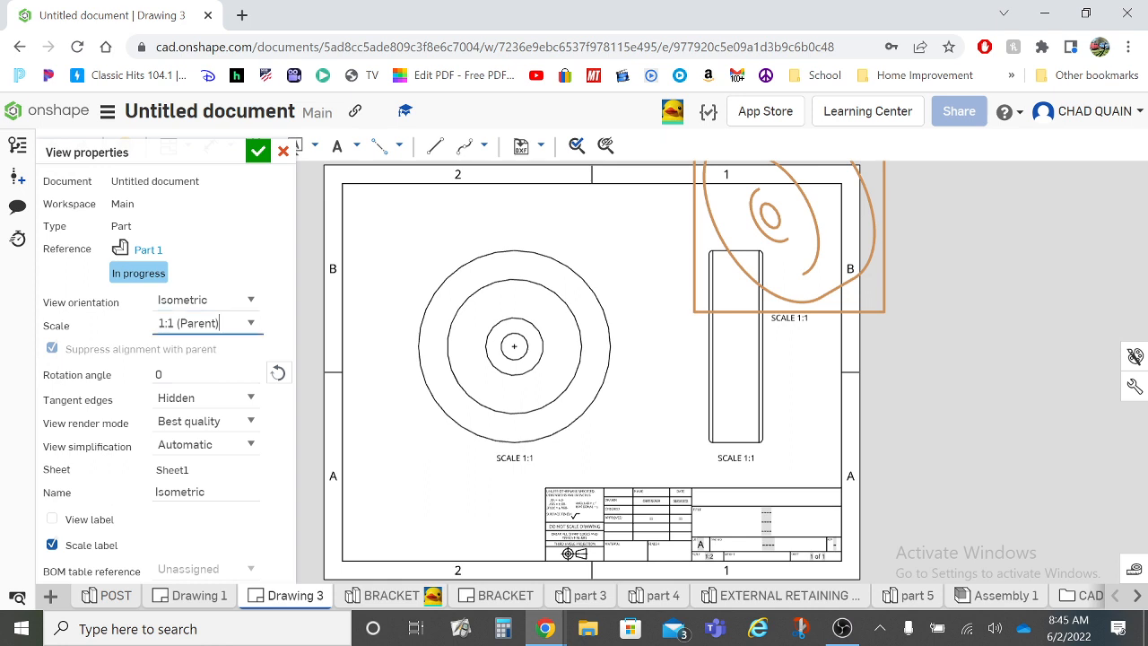
pyautogui.click(250, 323)
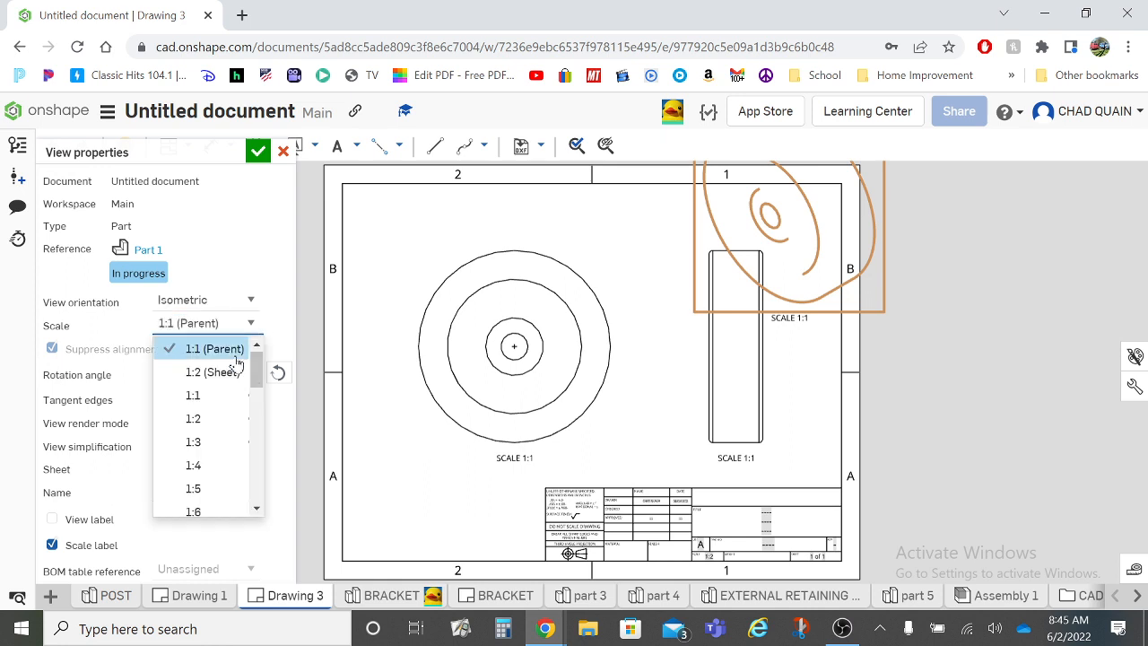
pyautogui.click(210, 510)
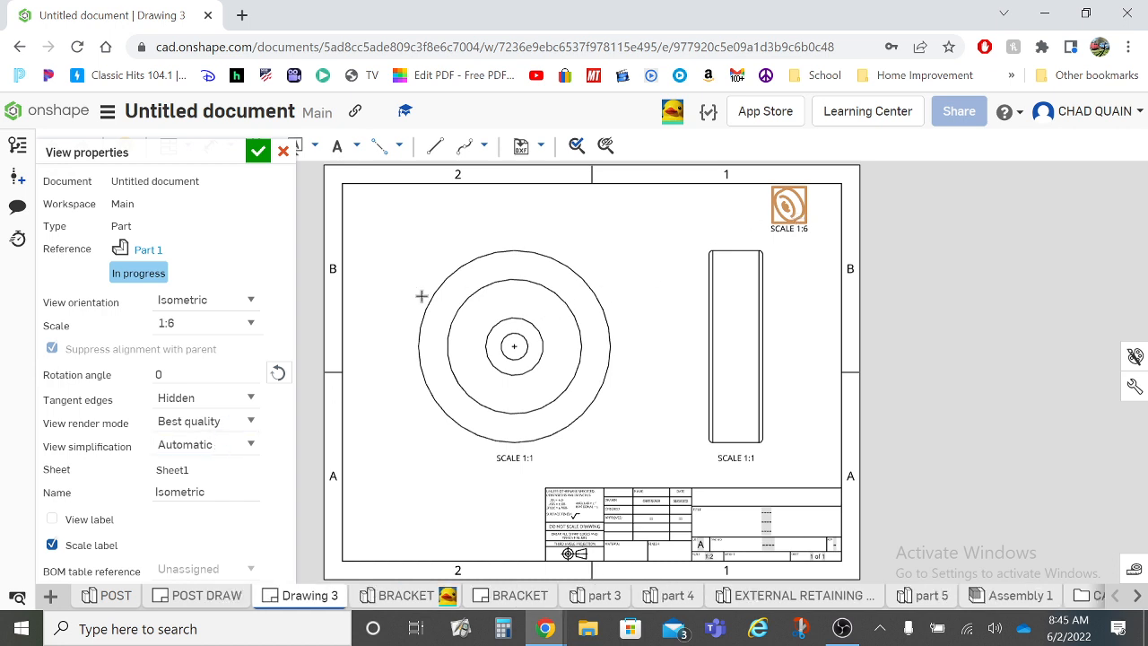
pyautogui.click(253, 400)
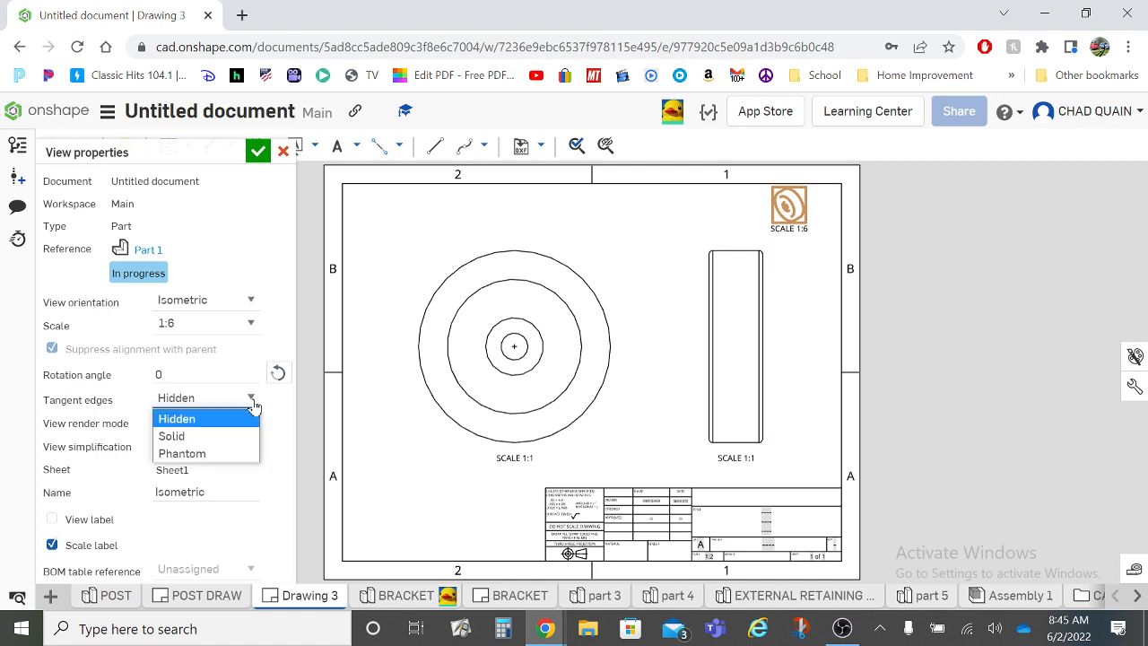
pyautogui.click(254, 404)
pyautogui.click(251, 424)
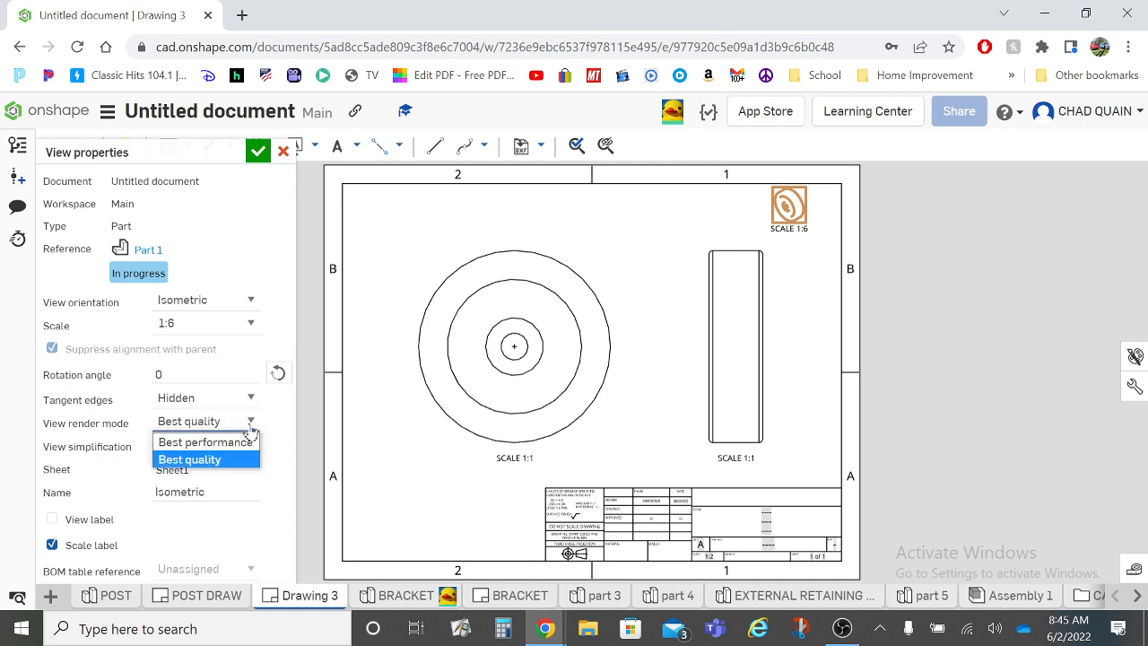
pyautogui.click(252, 429)
pyautogui.click(252, 447)
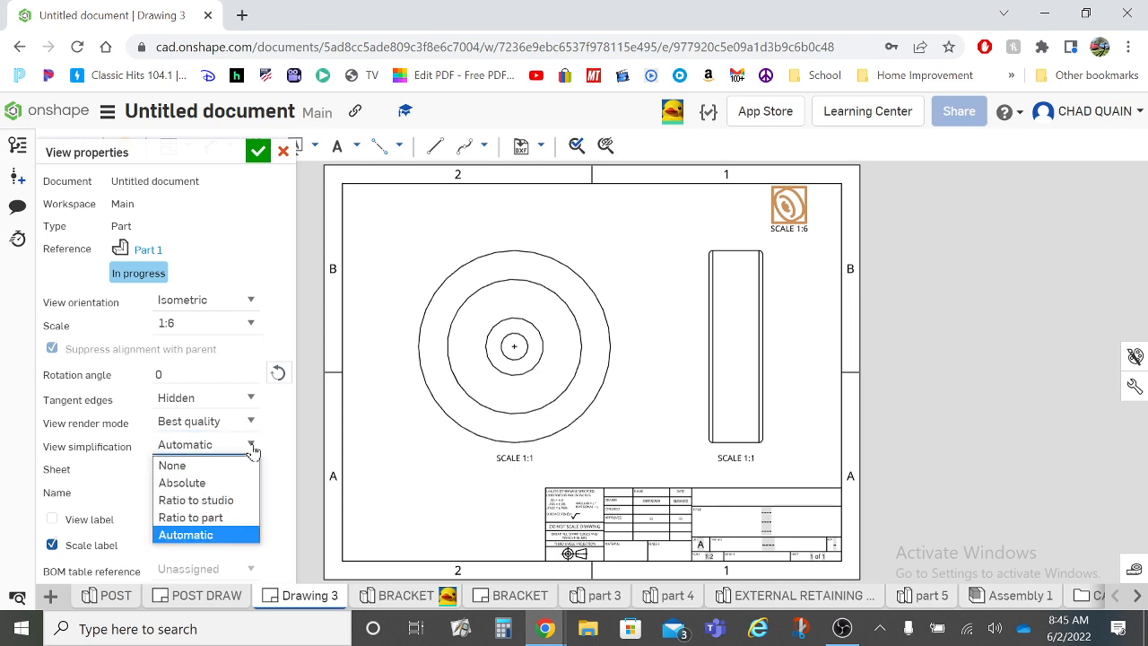
pyautogui.click(254, 448)
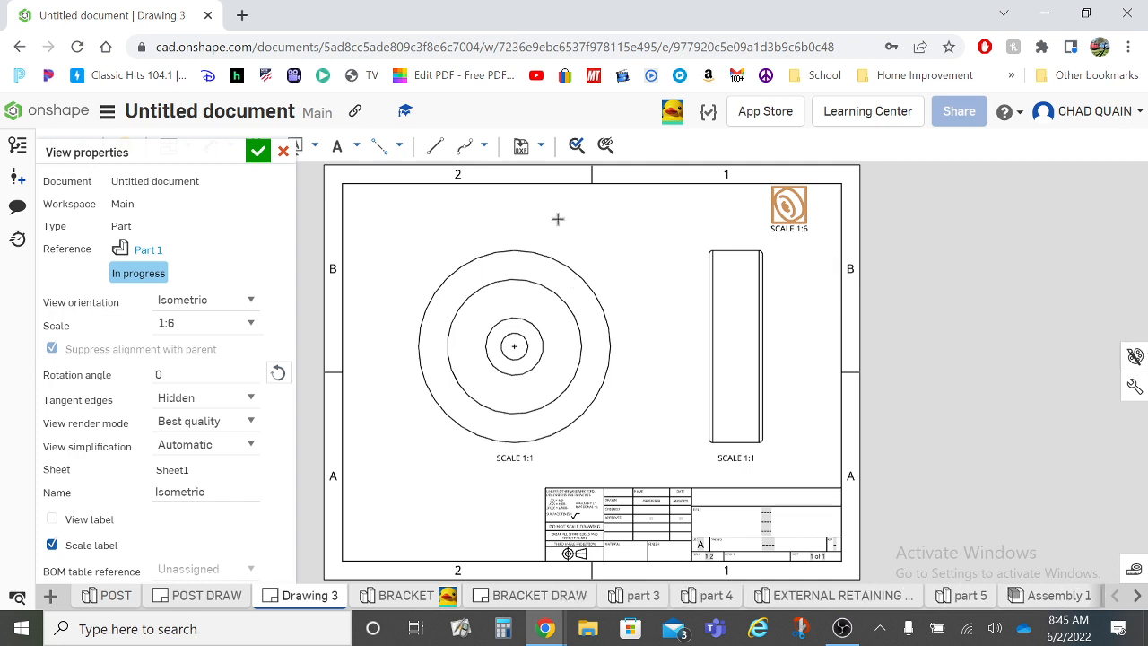
# - Apply the isometric view's properties and move the view closer to the sheet's upper-right corner
pyautogui.click(260, 154)
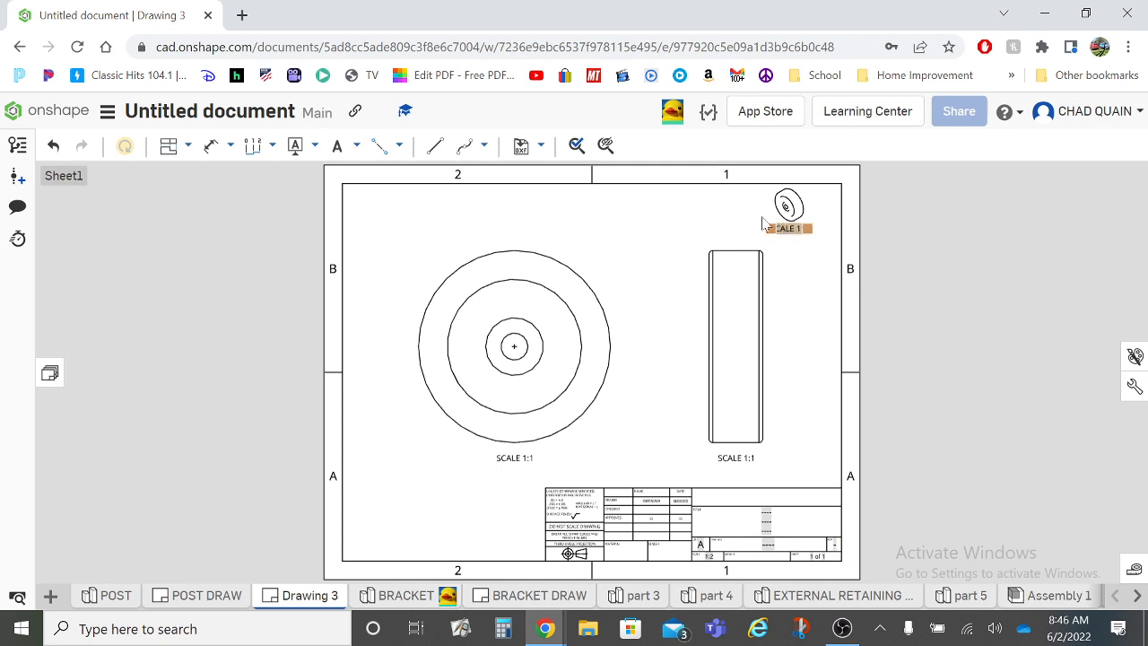
pyautogui.moveTo(792, 212); pyautogui.dragTo(818, 222)
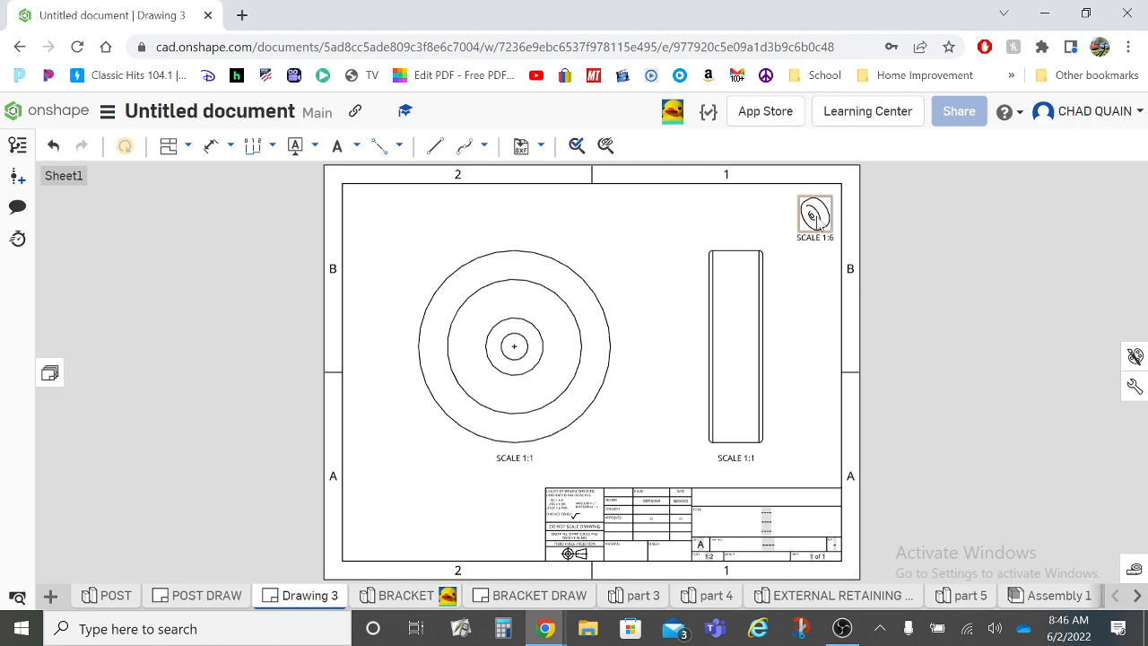
pyautogui.doubleClick(815, 215)
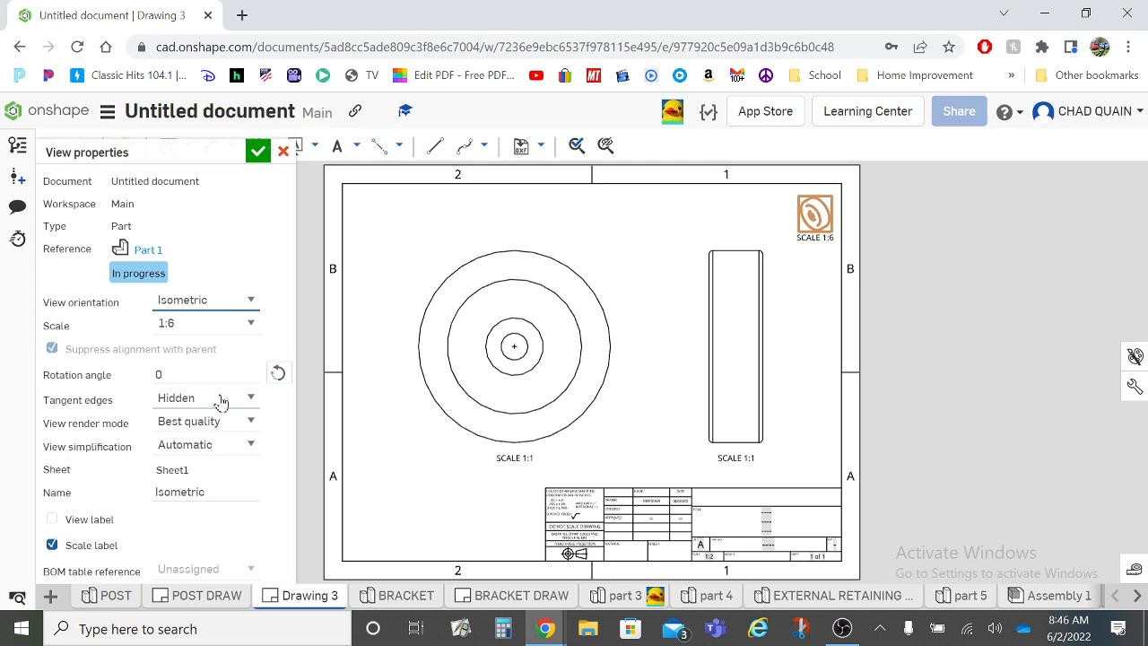
pyautogui.click(212, 446)
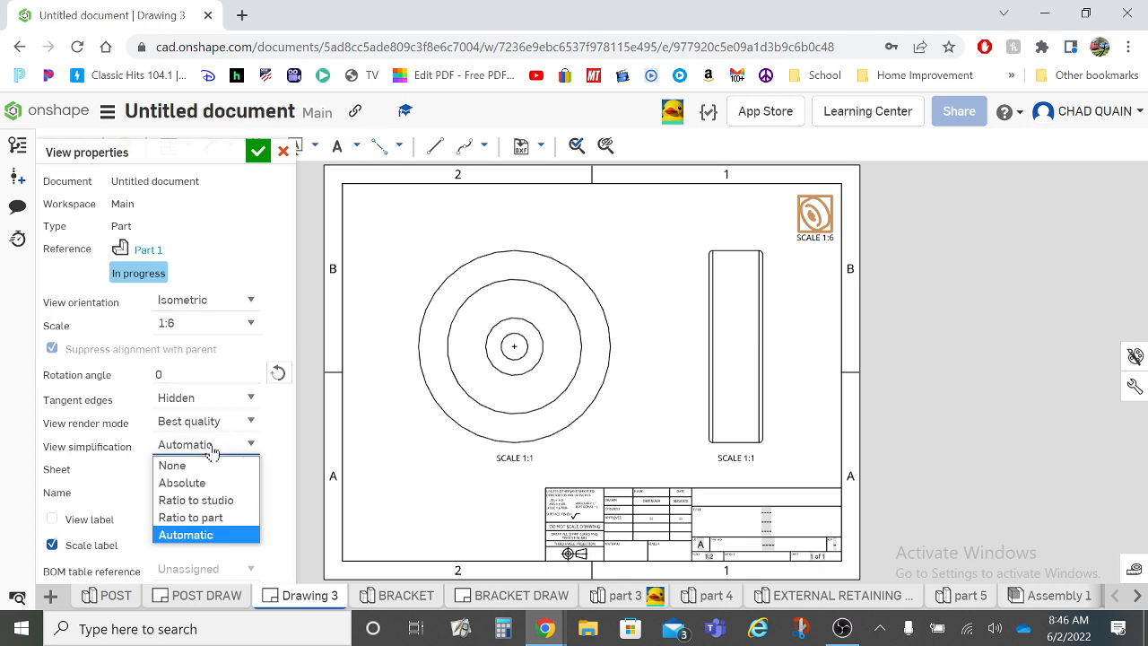
pyautogui.click(212, 446)
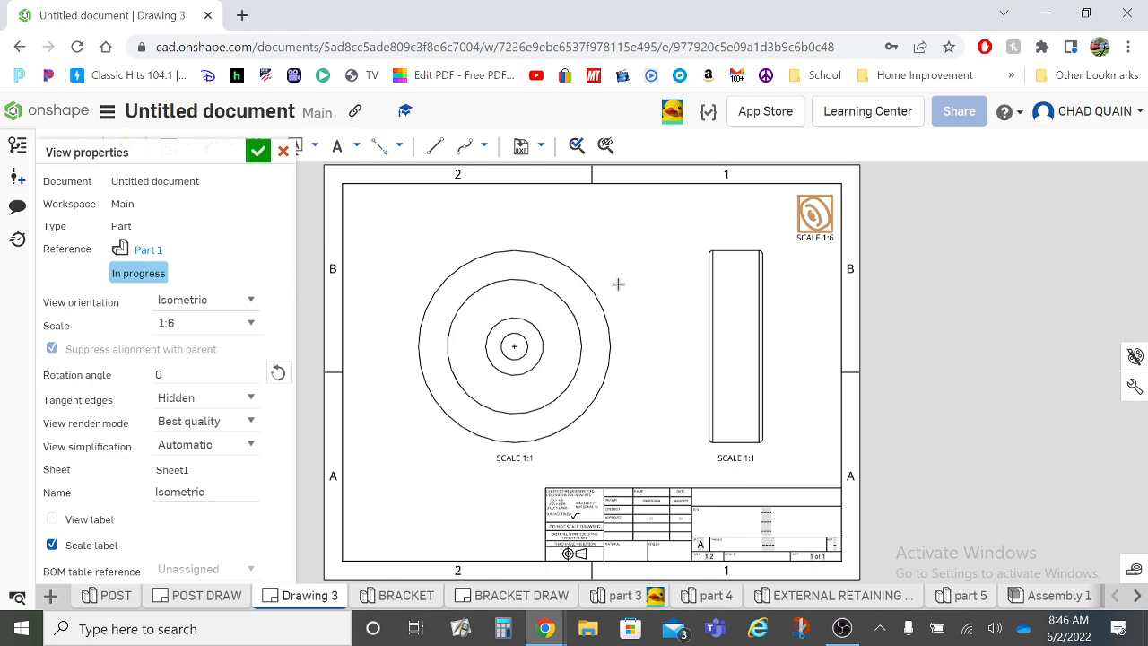
pyautogui.click(284, 153)
# - Show the wheel drawing's small isometric view as shaded
pyautogui.rightClick(818, 229)
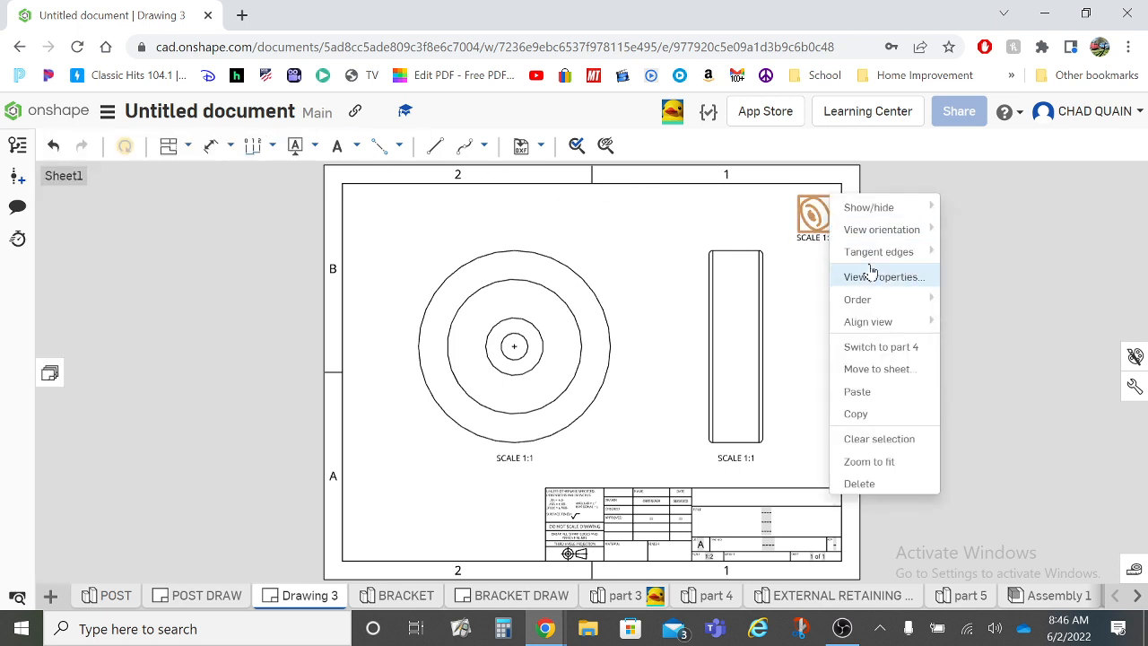
pyautogui.moveTo(897, 250)
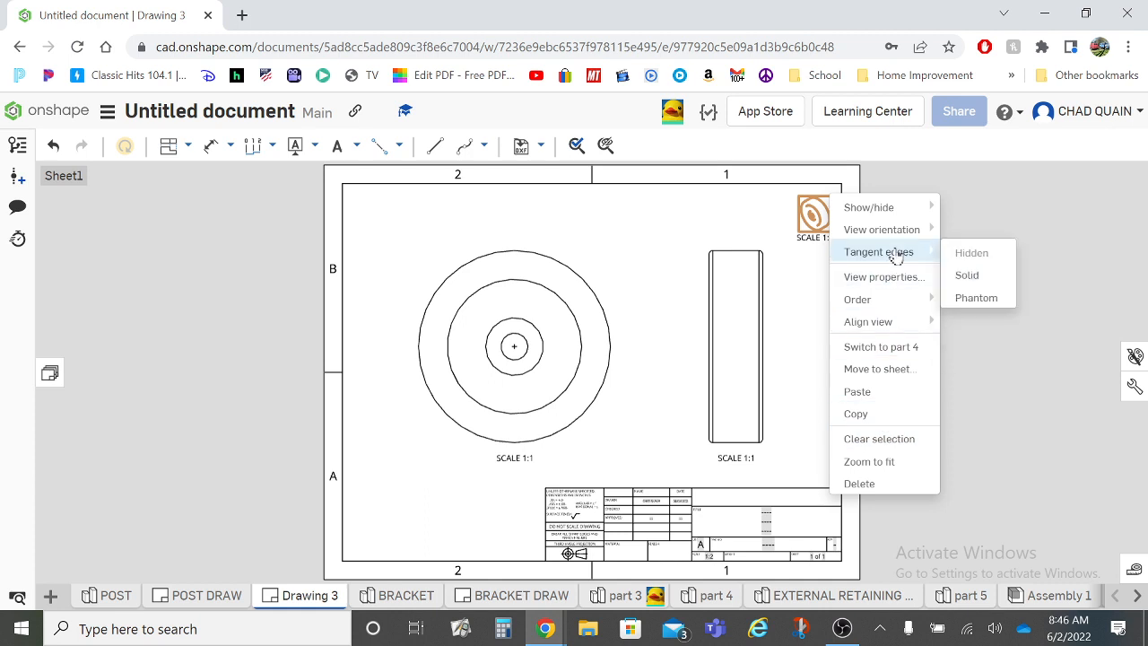
pyautogui.moveTo(901, 217)
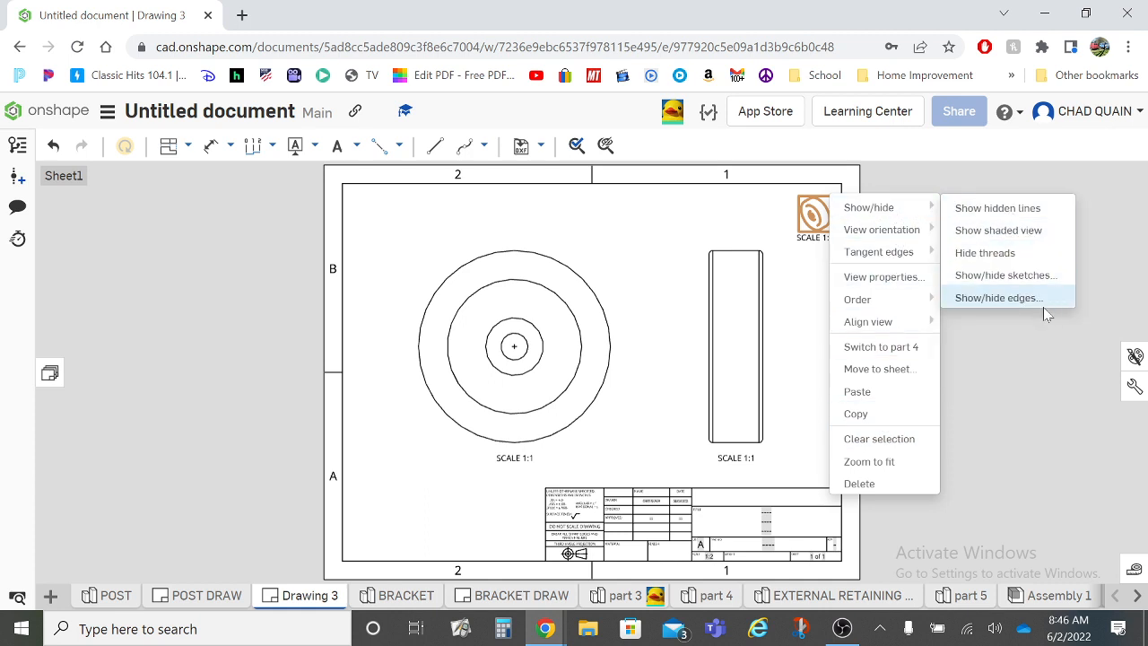
pyautogui.click(999, 230)
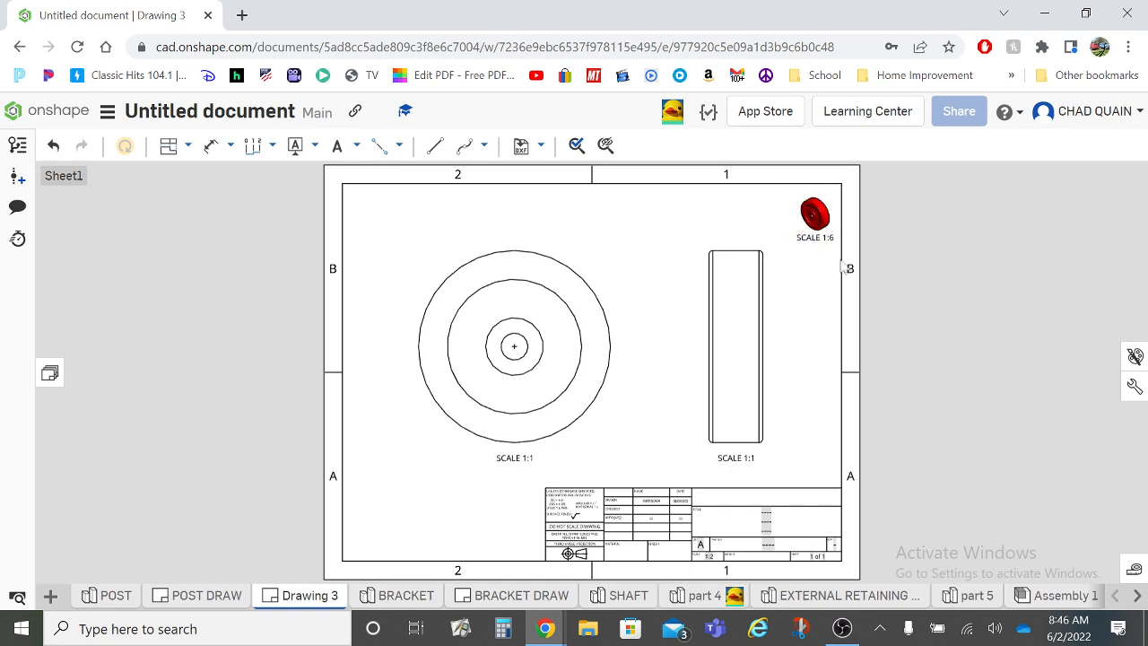
pyautogui.rightClick(808, 226)
pyautogui.moveTo(838, 204)
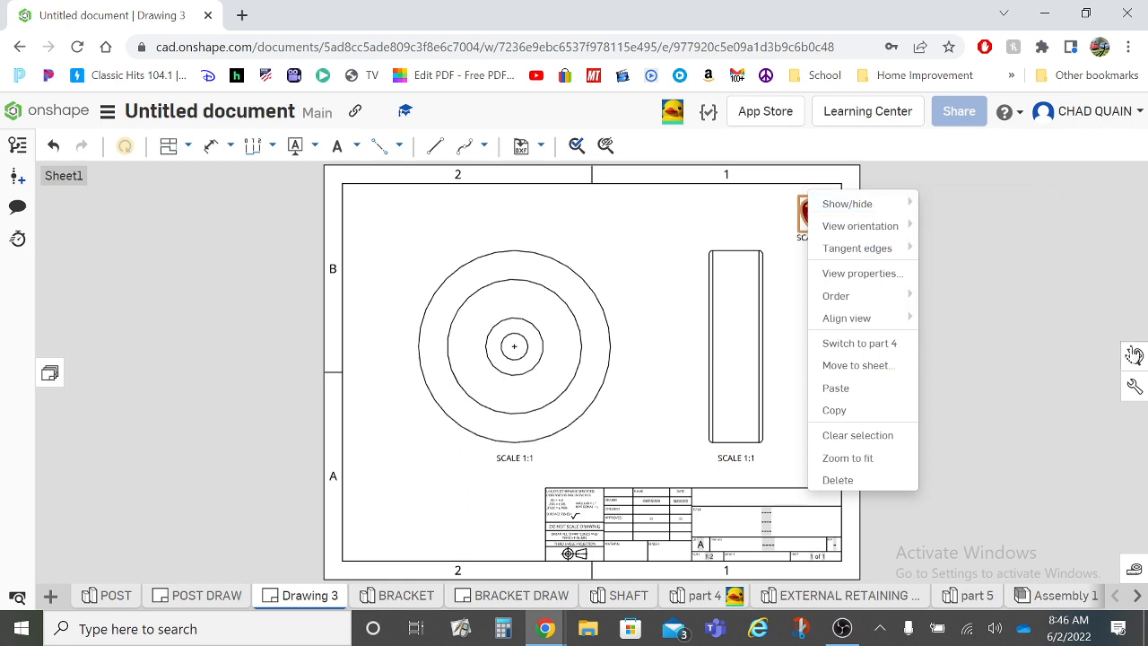
pyautogui.click(973, 251)
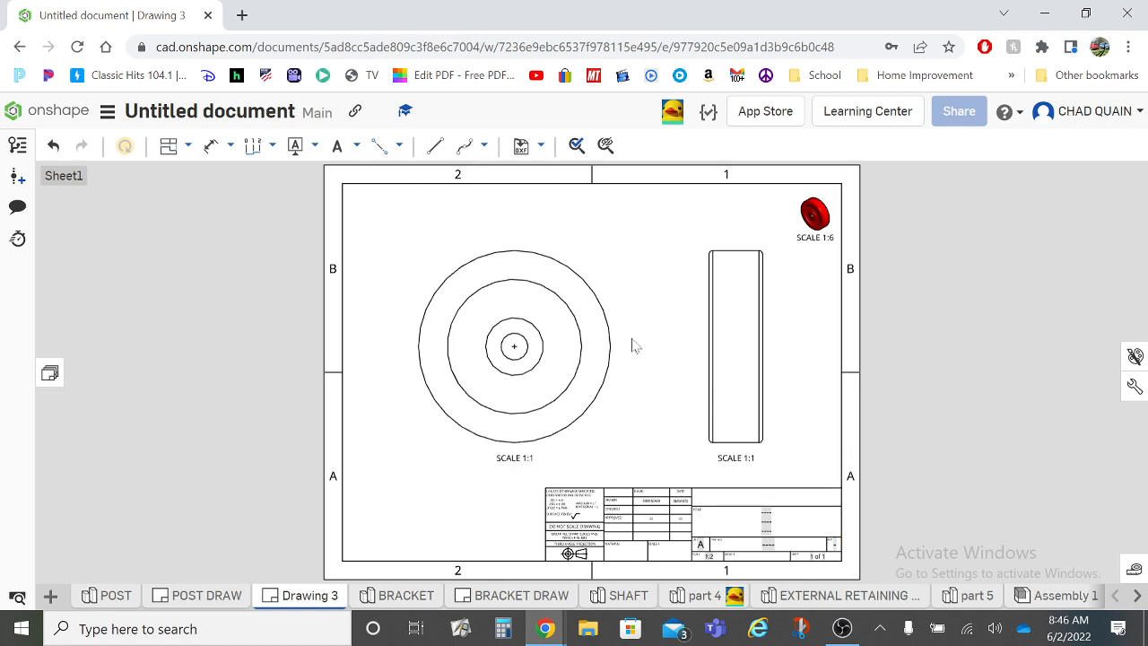
# - Try to hide the centermarks in the wheel's front view
pyautogui.rightClick(589, 312)
pyautogui.moveTo(638, 289)
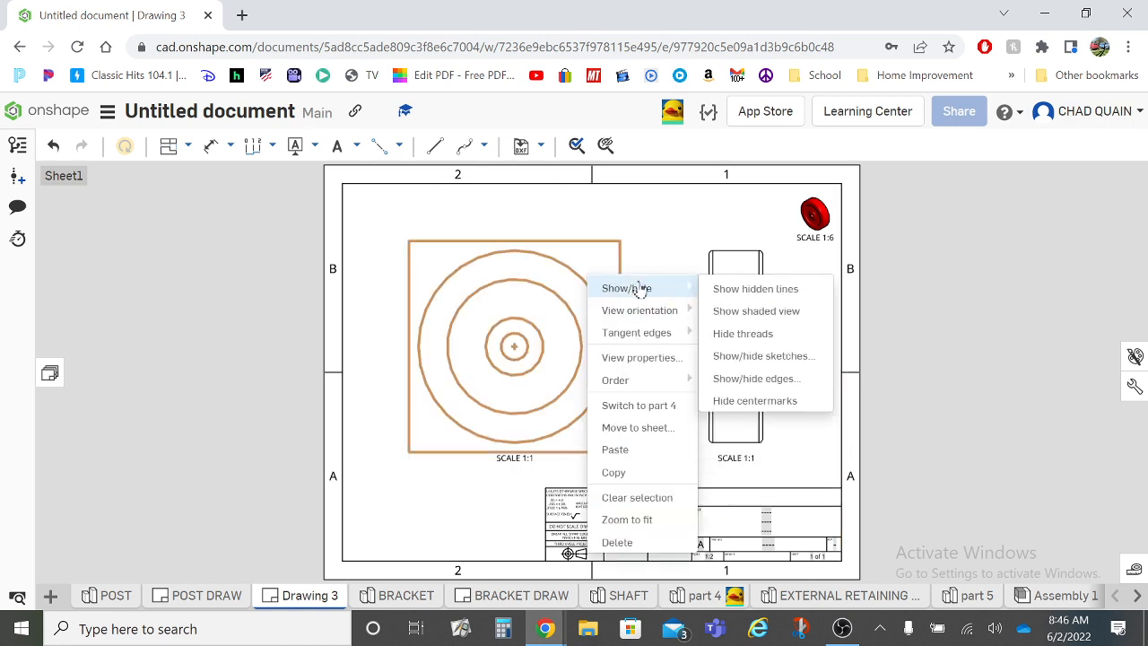
pyautogui.click(783, 404)
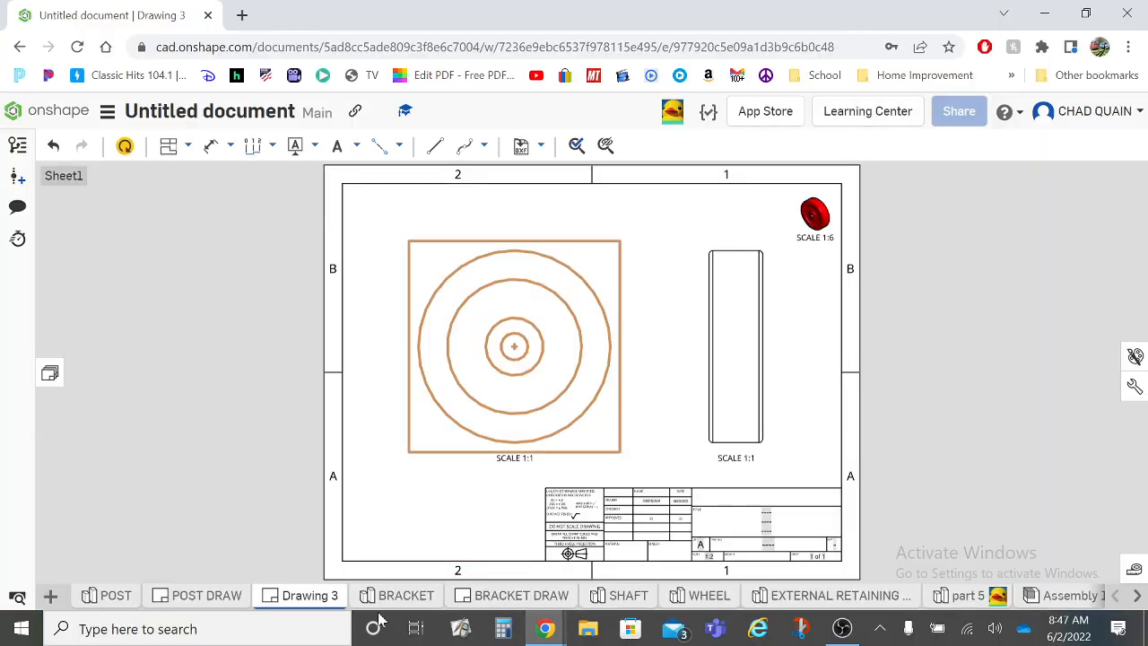
# - Delete the Drawing 3 drawing from the document
pyautogui.rightClick(327, 601)
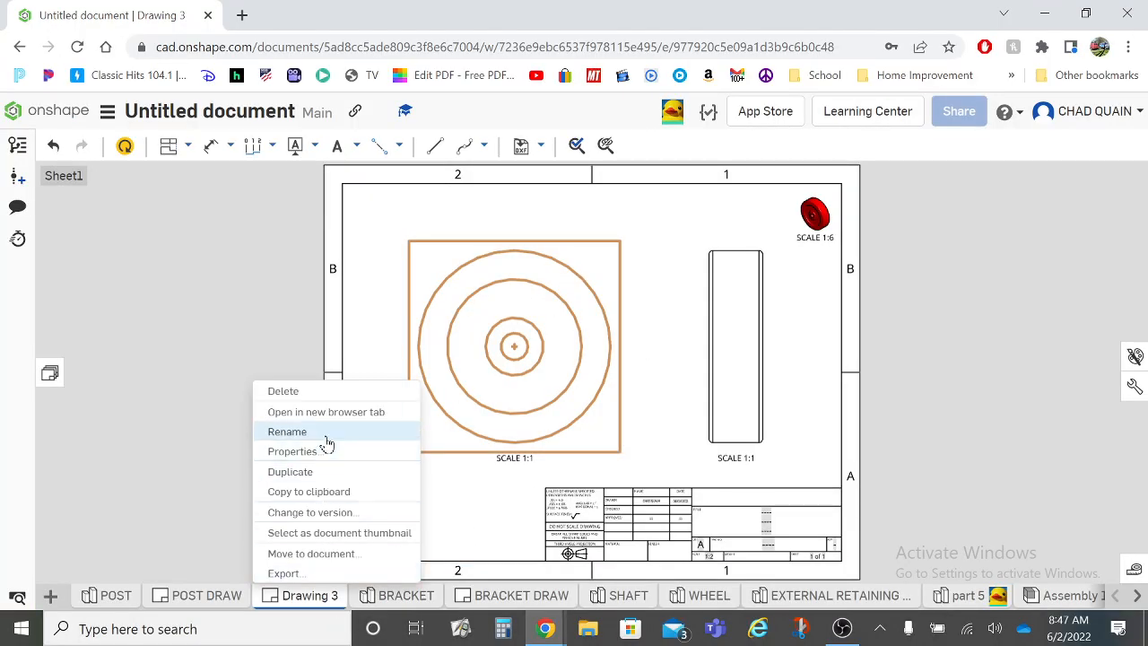
pyautogui.click(328, 392)
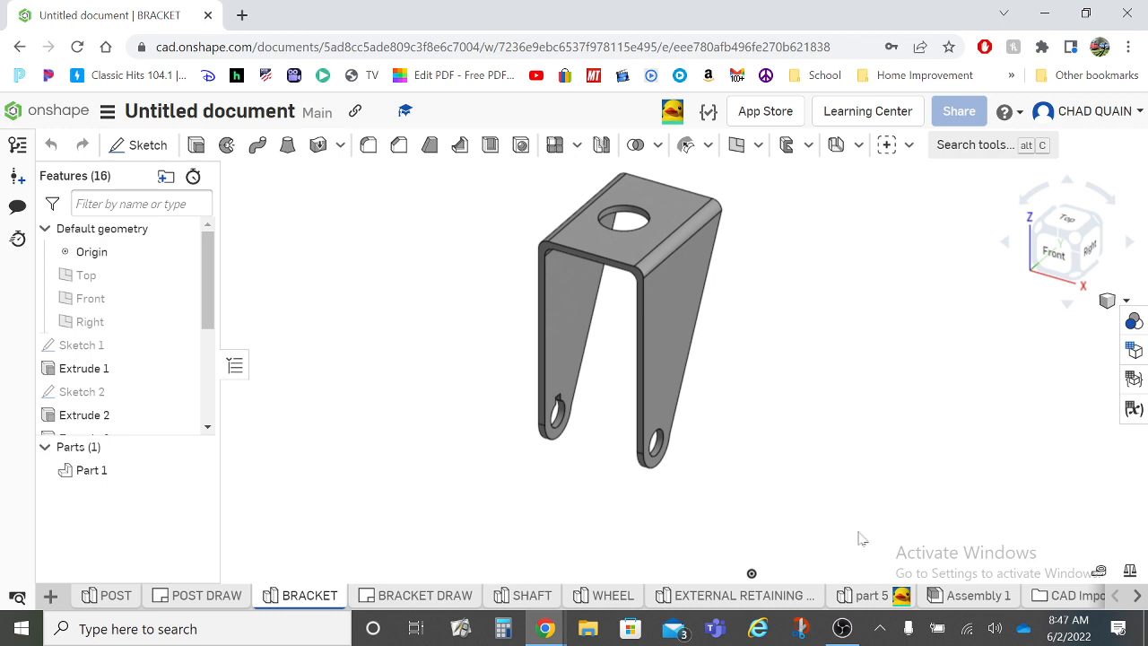
# - Create a new assembly and insert the BRACKET, EXTERNAL RETAINING RING, part 5, POST, SHAFT and WHEEL parts, keeping the wheel clear of the others
pyautogui.click(50, 595)
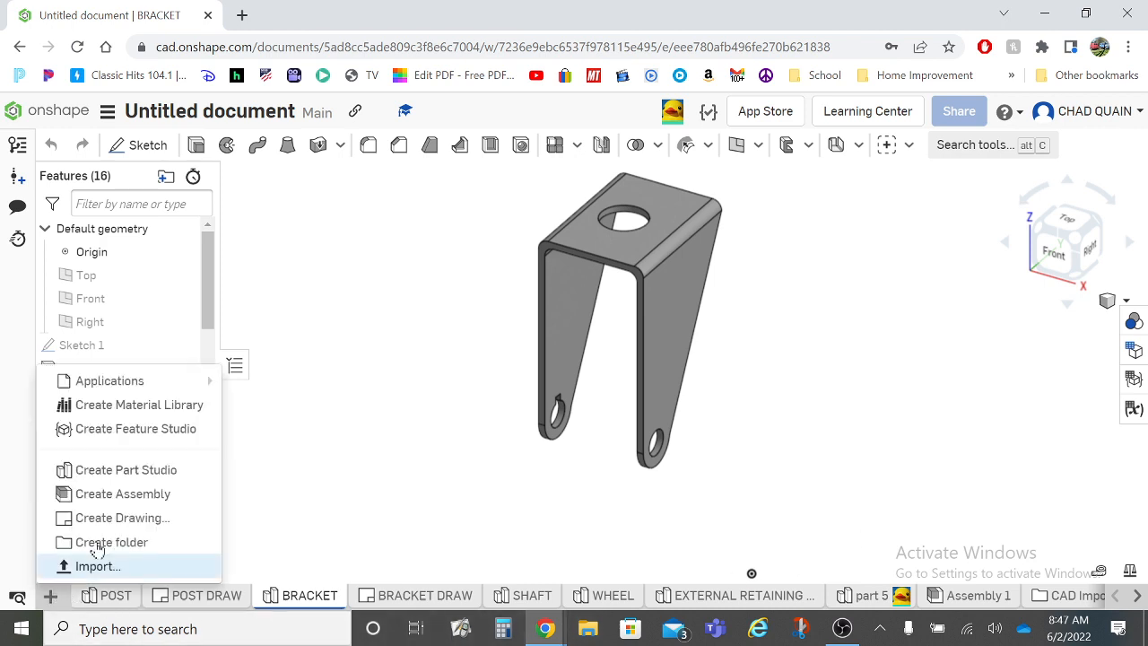
pyautogui.click(123, 495)
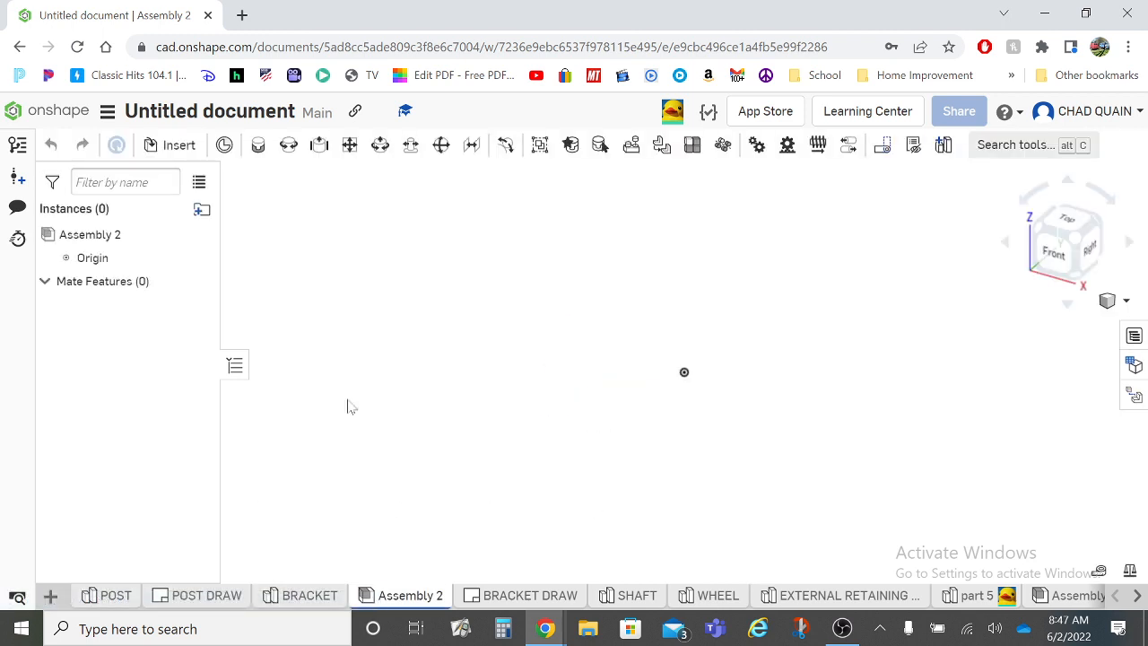
pyautogui.click(179, 145)
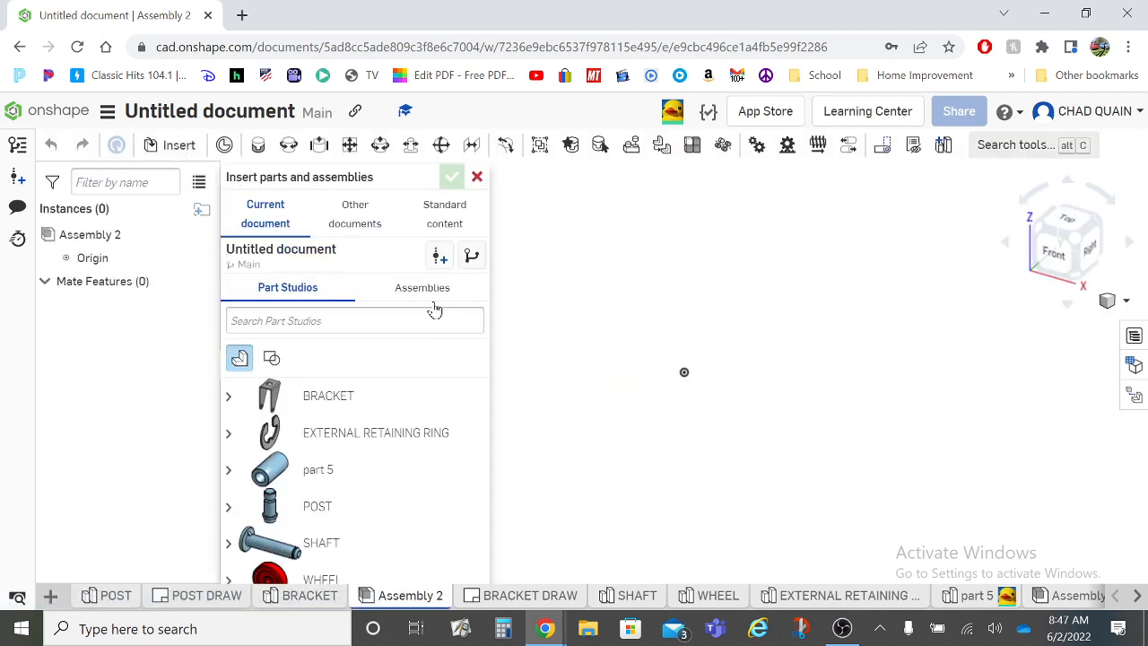
pyautogui.click(367, 403)
pyautogui.click(365, 436)
pyautogui.click(333, 469)
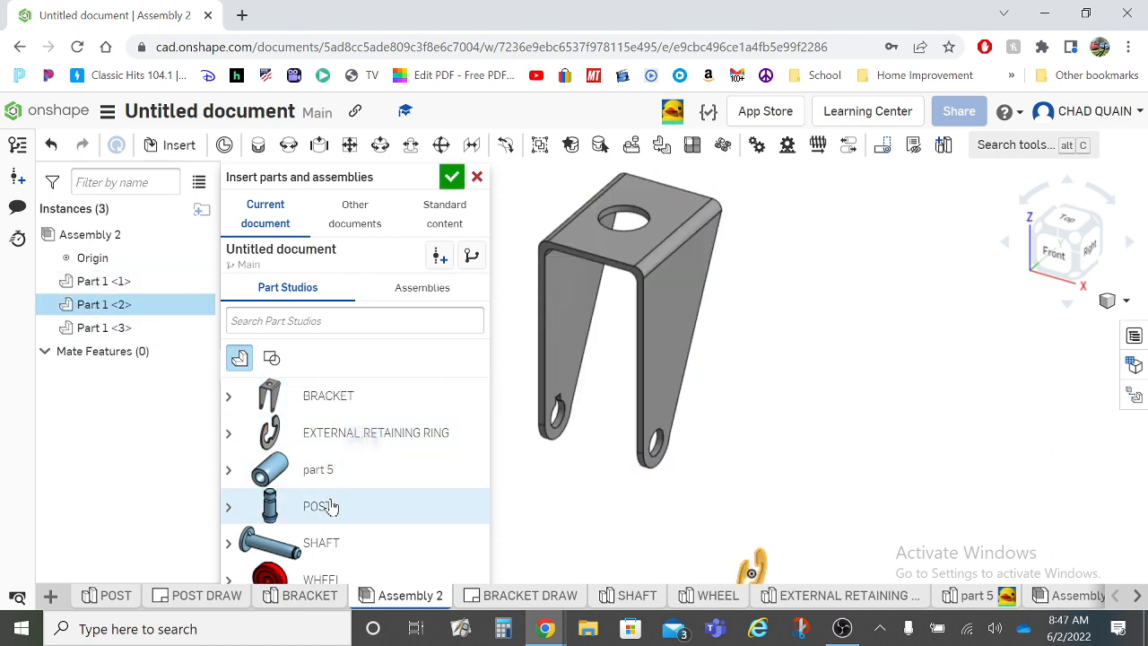
pyautogui.click(327, 507)
pyautogui.click(322, 544)
pyautogui.click(328, 576)
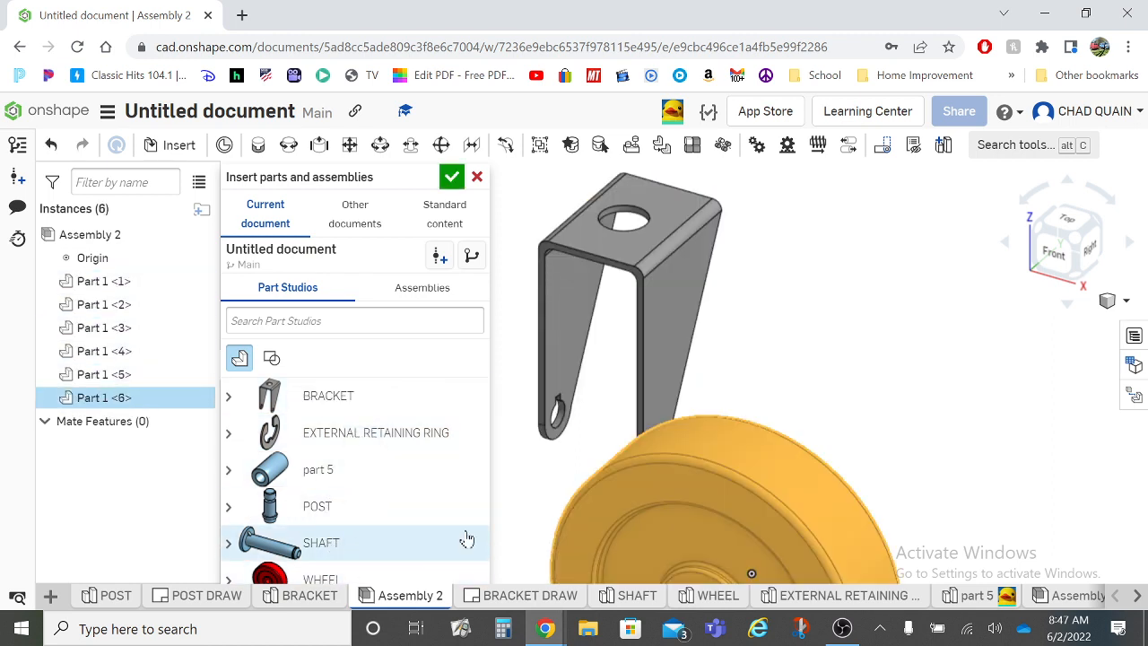
pyautogui.scroll(-3, 672, 444)
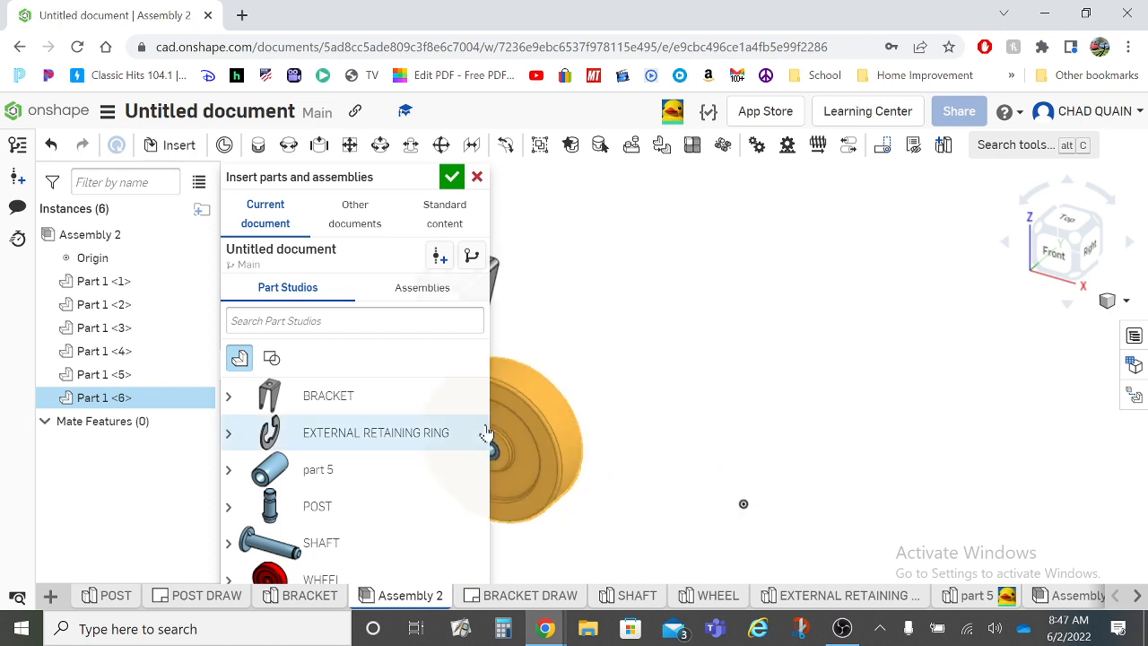
pyautogui.moveTo(372, 179)
pyautogui.mouseDown()
pyautogui.moveTo(352, 178)
pyautogui.moveTo(380, 95)
pyautogui.moveTo(356, 179)
pyautogui.mouseUp()
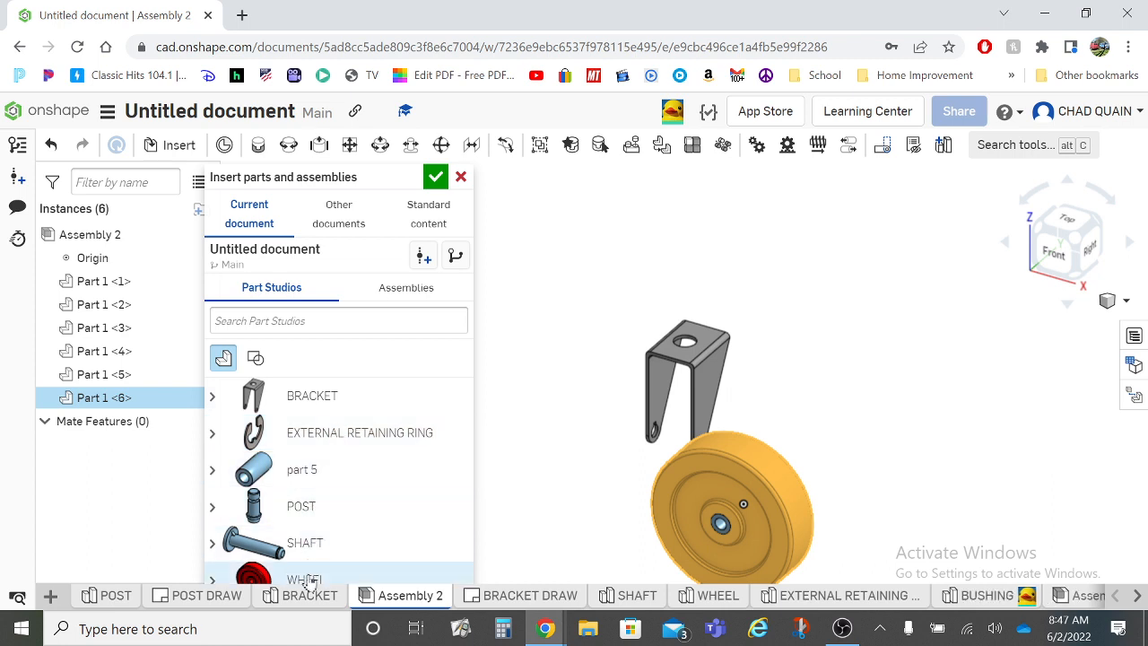
pyautogui.click(435, 178)
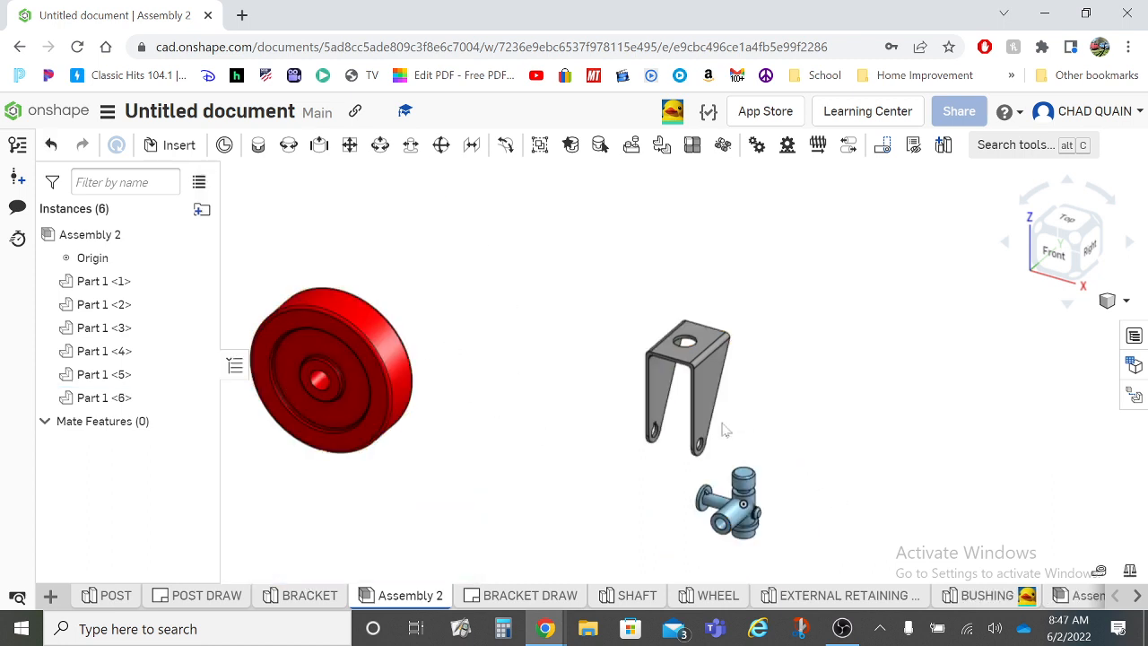
# - Spread out the overlapping parts by moving the bracket, post, bushing and shaft to separate free areas around the retaining ring
pyautogui.moveTo(684, 392); pyautogui.dragTo(861, 302)
pyautogui.moveTo(726, 378); pyautogui.dragTo(889, 230)
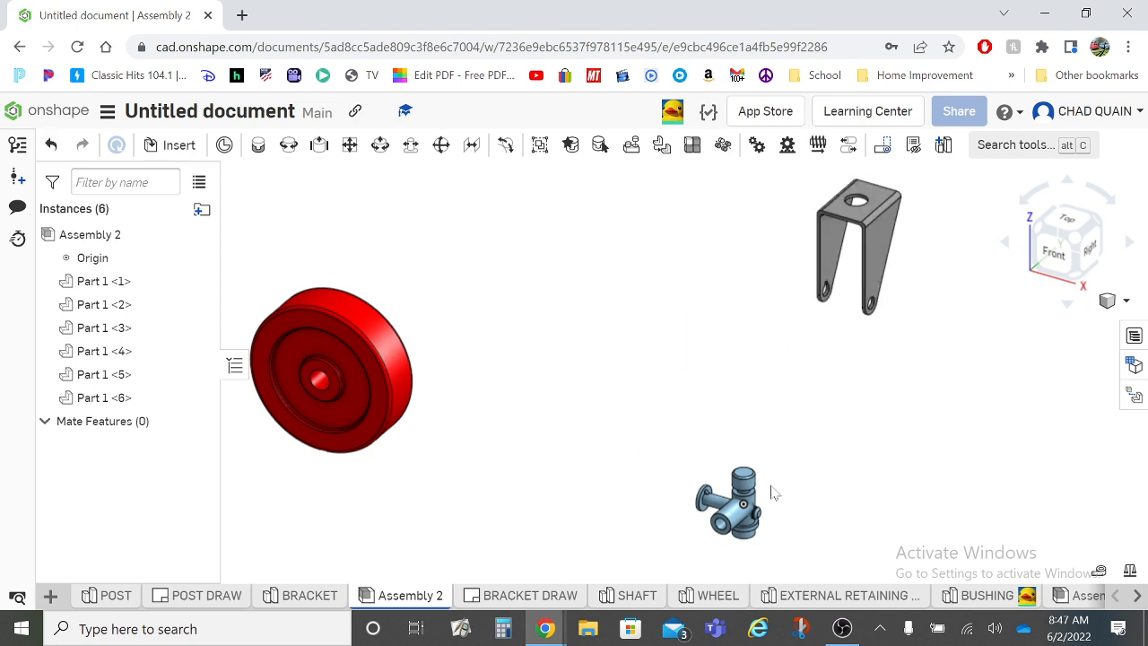
pyautogui.moveTo(745, 502); pyautogui.dragTo(572, 303)
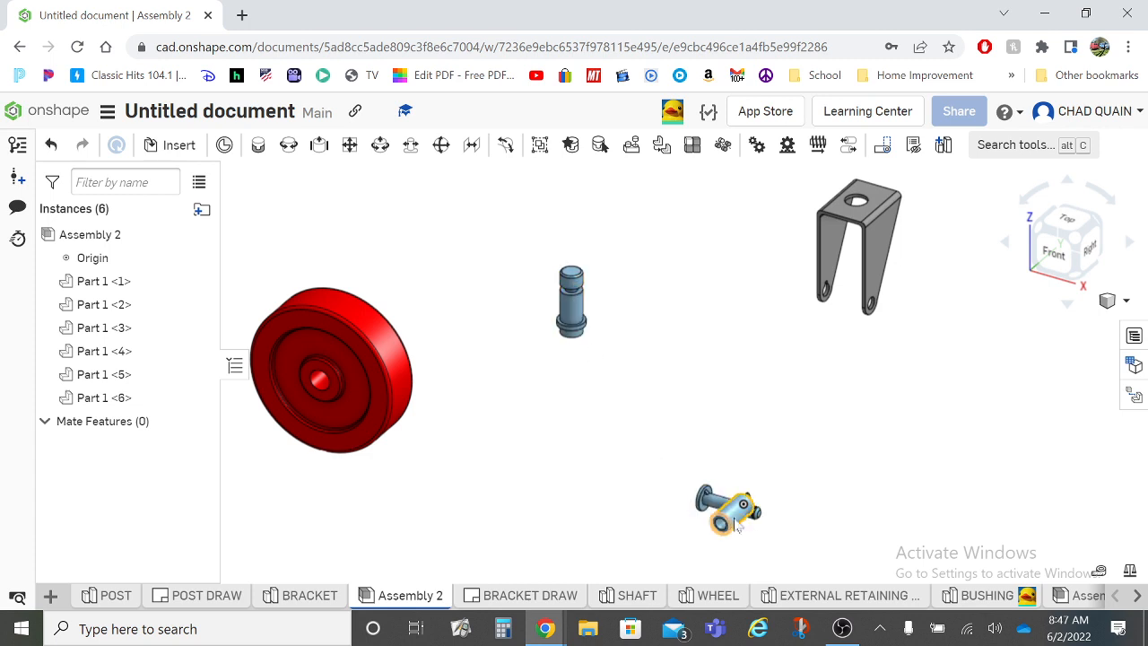
pyautogui.moveTo(741, 536); pyautogui.dragTo(921, 433)
pyautogui.moveTo(722, 500); pyautogui.dragTo(469, 483)
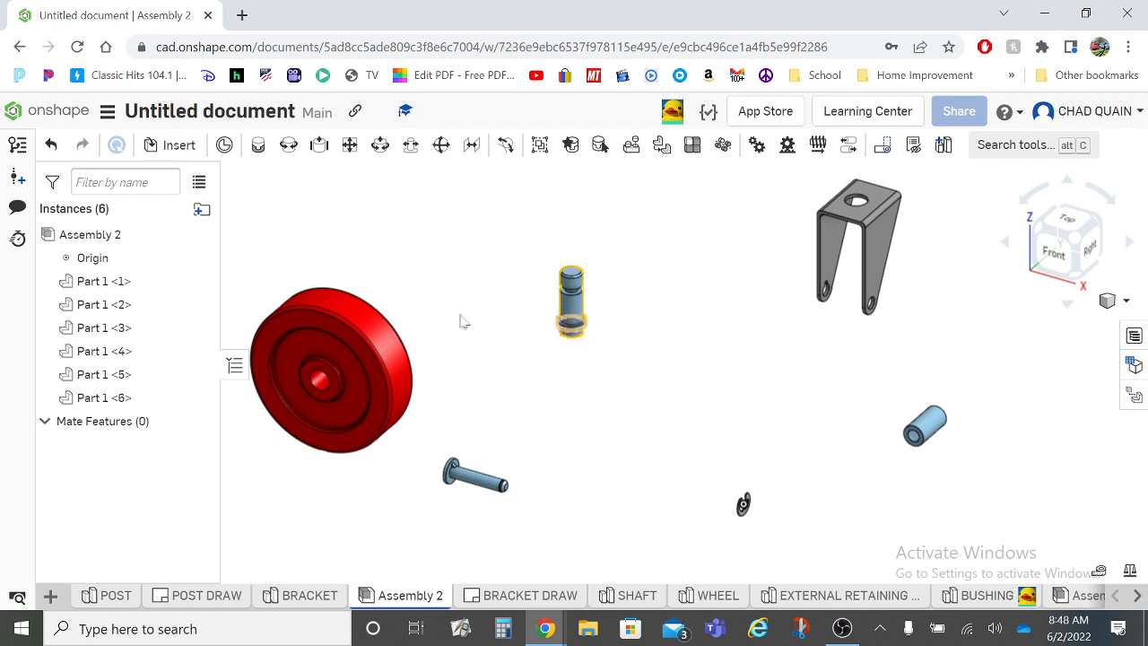
# - Rotate the wheel 90 degrees about its vertical axis and clear the selection
pyautogui.scroll(3, 372, 364)
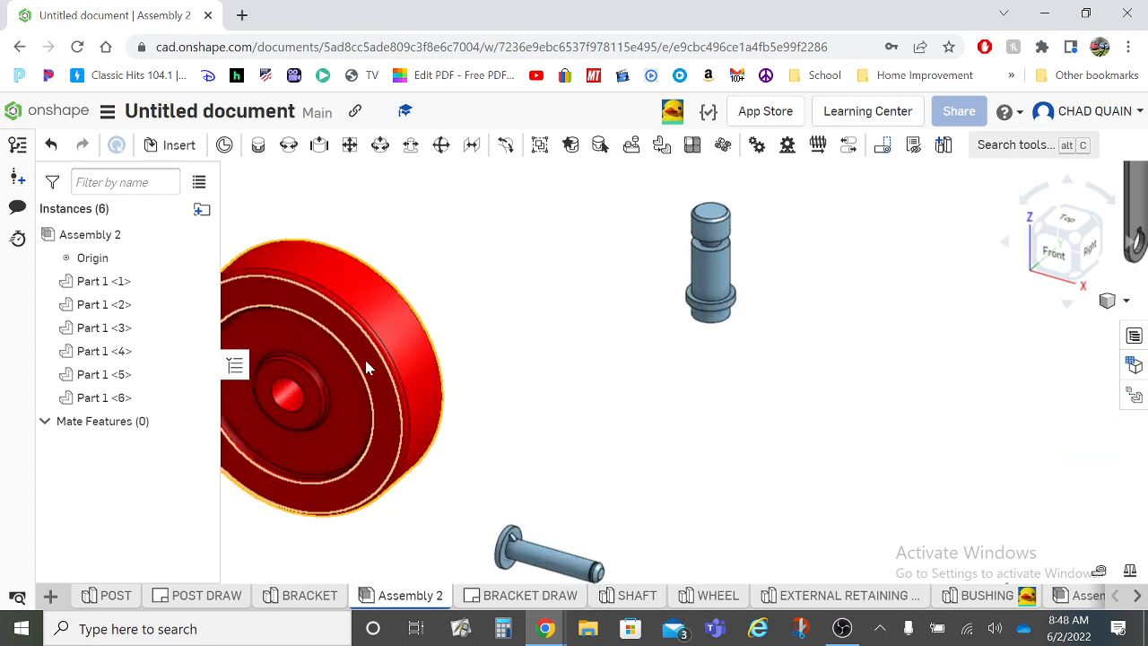
pyautogui.scroll(-3, 366, 360)
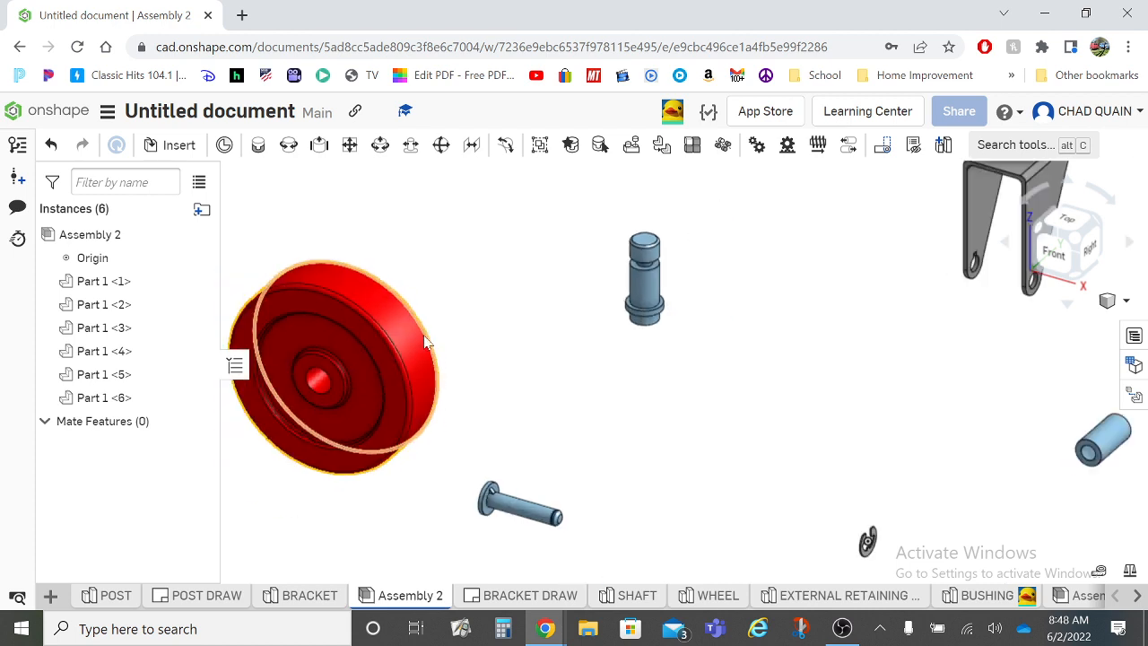
pyautogui.click(379, 338)
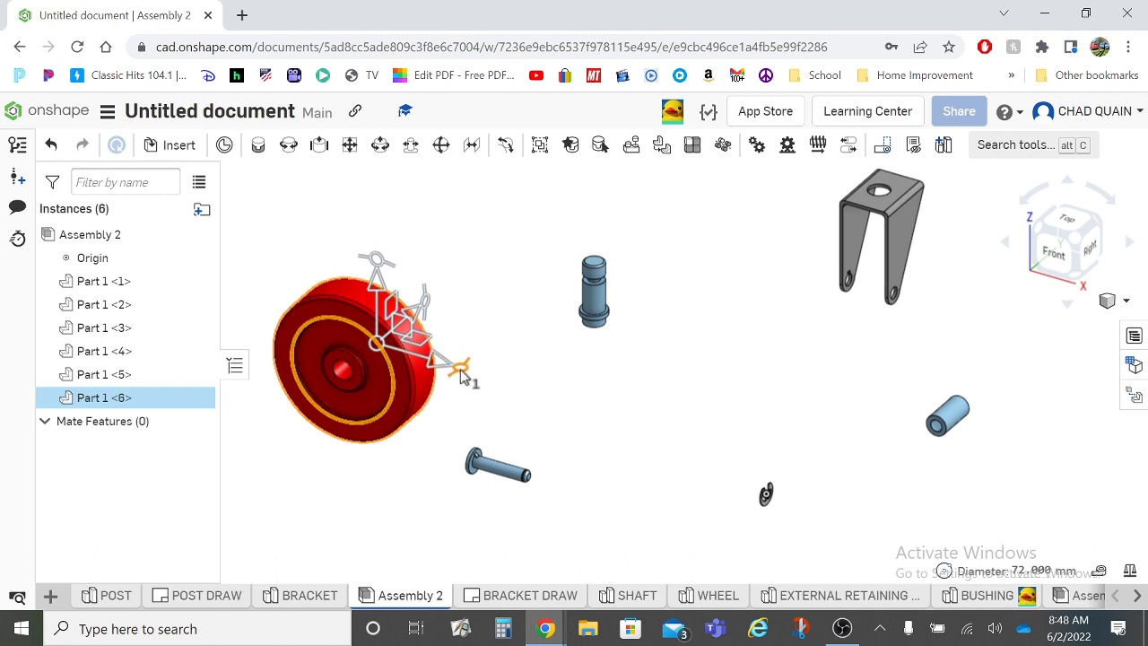
pyautogui.moveTo(460, 377); pyautogui.dragTo(299, 407)
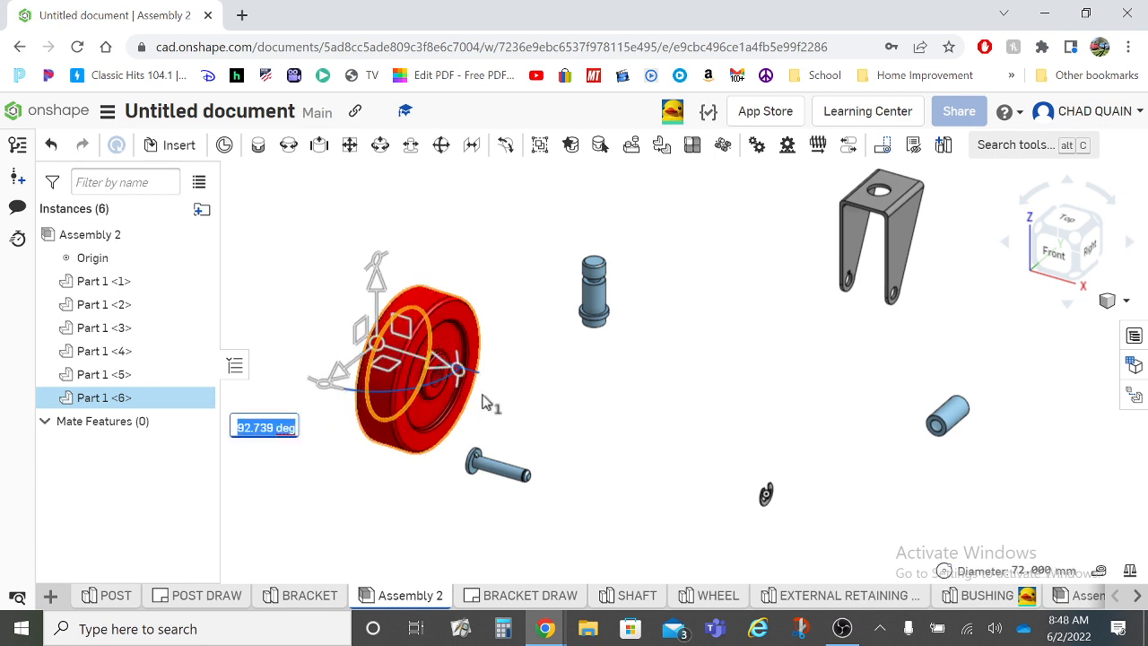
pyautogui.write('90')
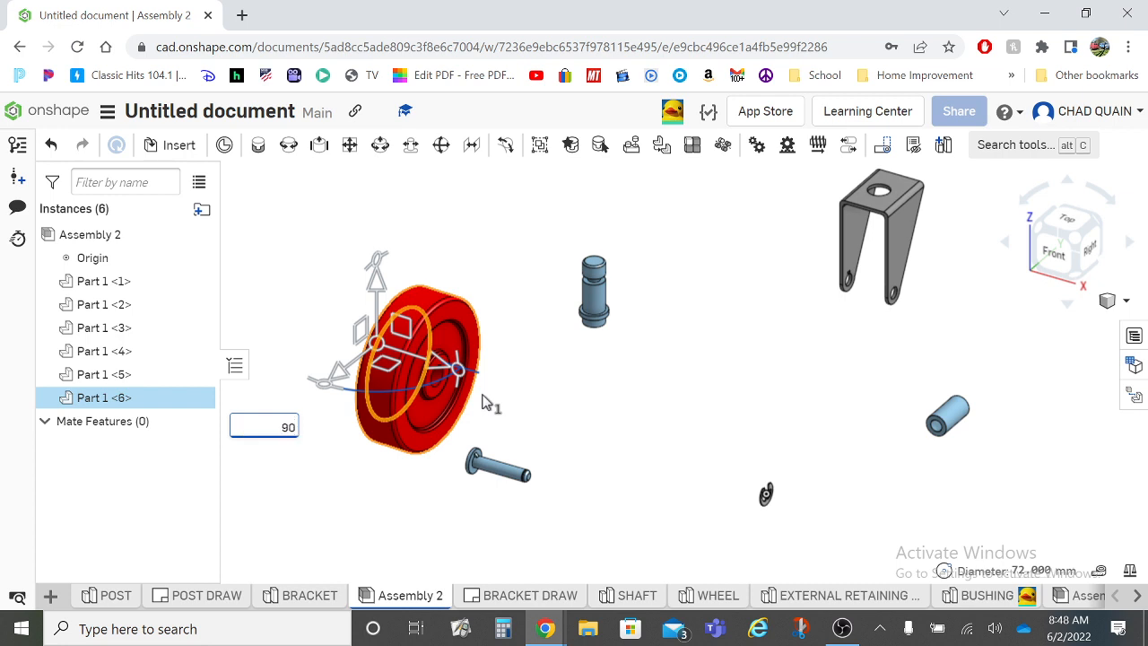
pyautogui.press('Return')
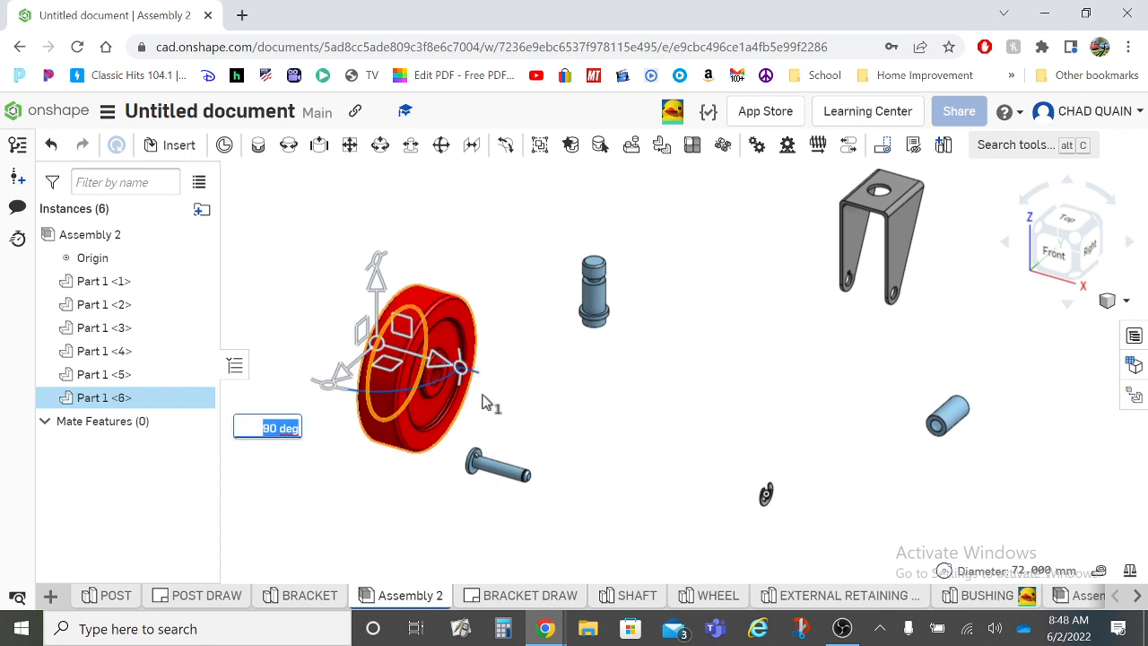
pyautogui.rightClick(679, 329)
pyautogui.click(618, 226)
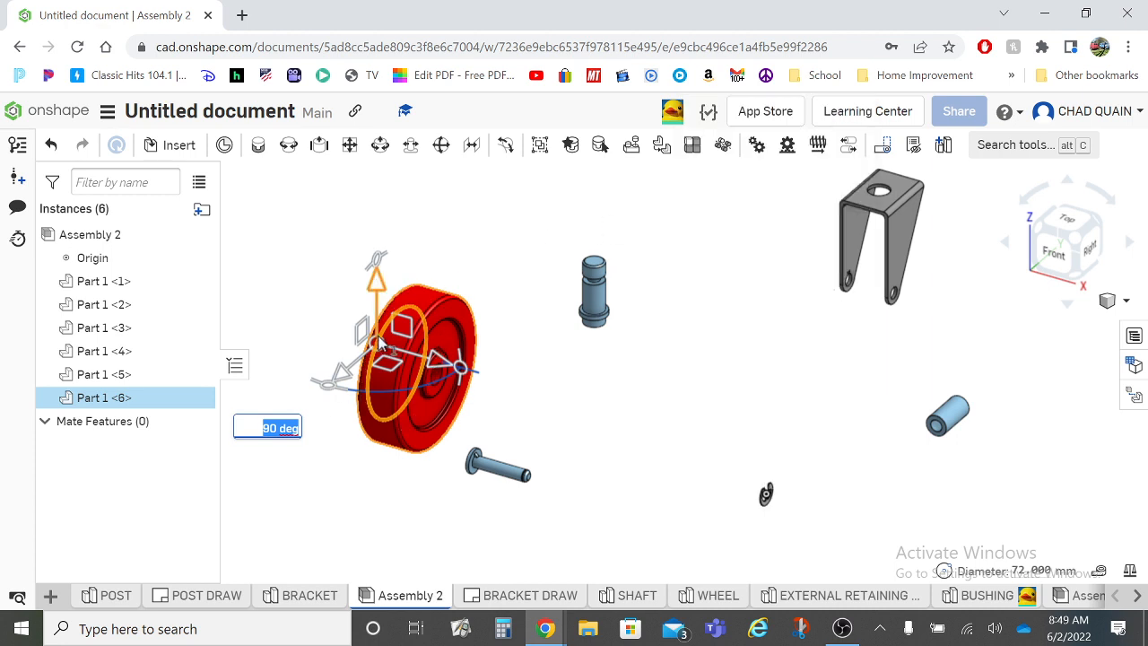
pyautogui.rightClick(406, 222)
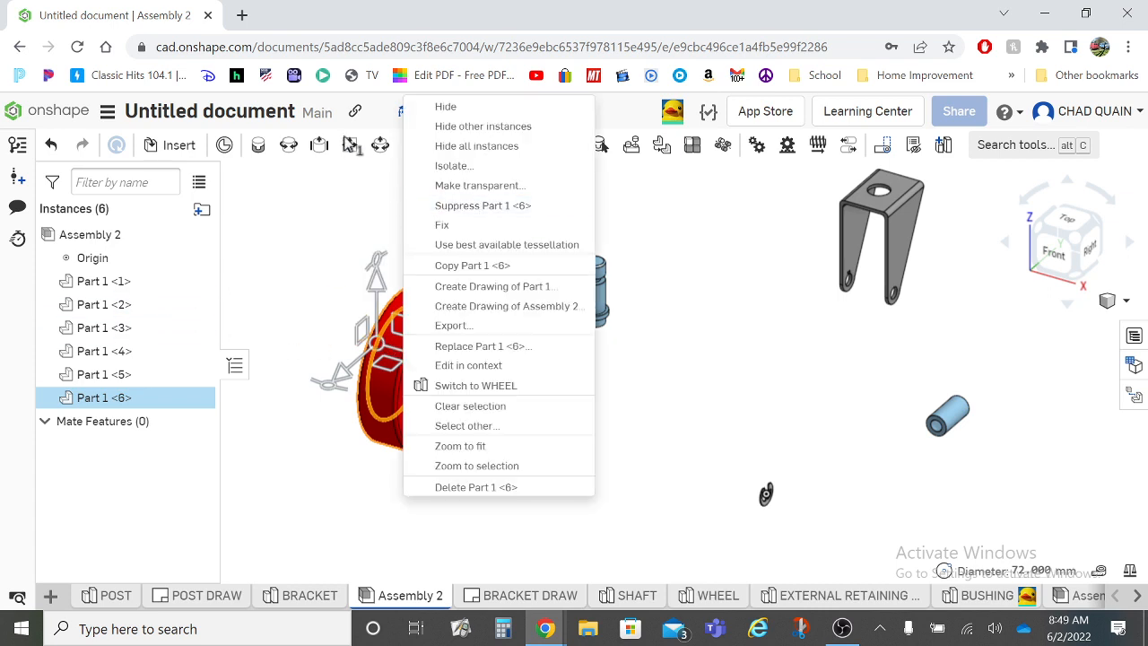
pyautogui.click(302, 173)
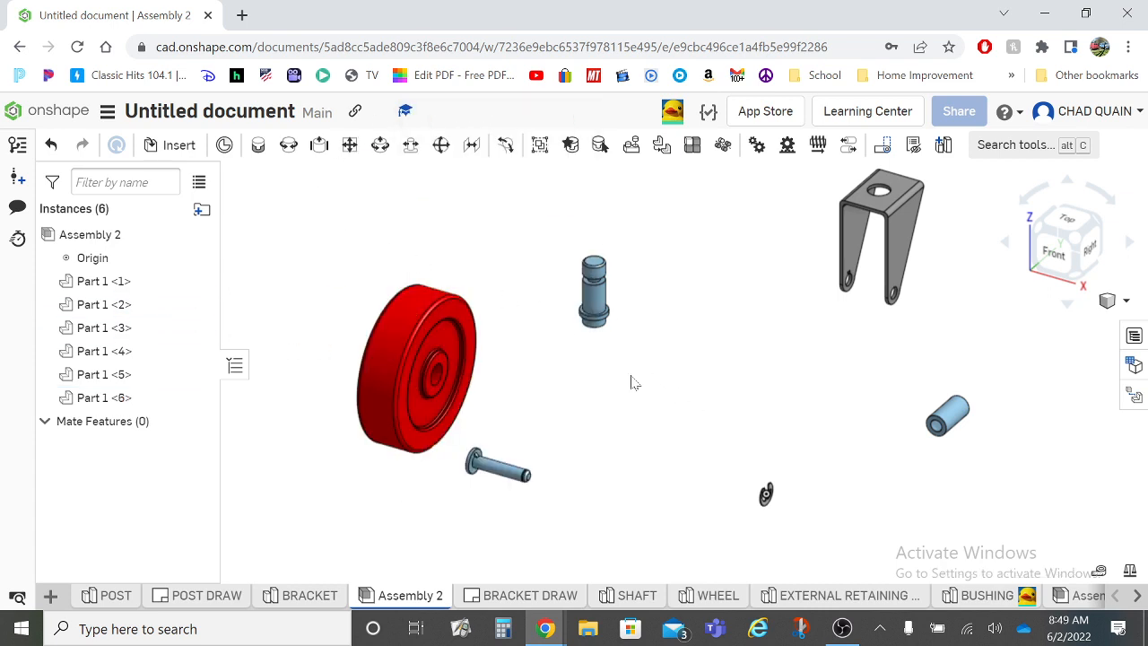
# - Move the bushing next to the wheel, just below the post
pyautogui.scroll(3, 694, 372)
pyautogui.scroll(-2, 696, 377)
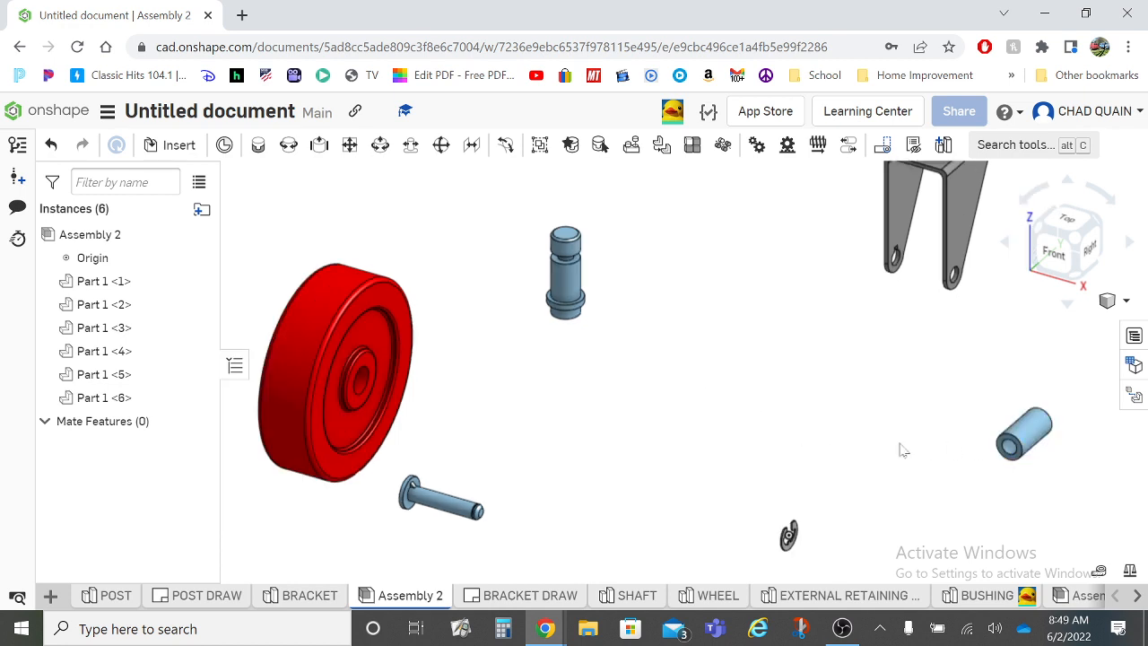
pyautogui.moveTo(628, 406); pyautogui.dragTo(562, 392)
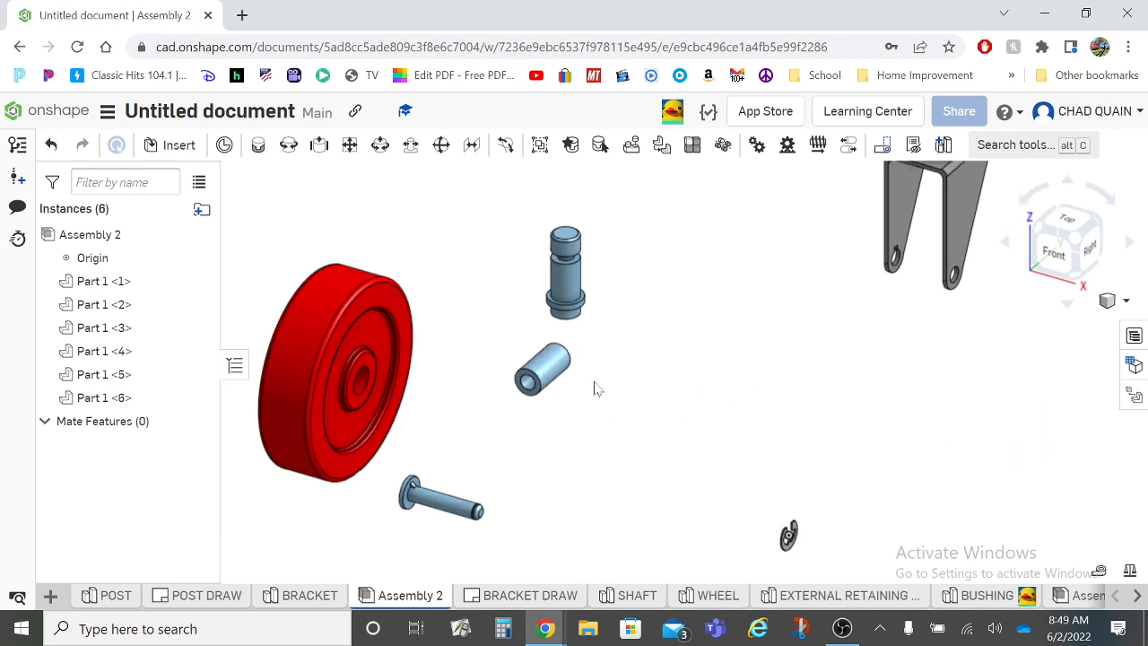
# - Start a Fastened mate and choose the centre of the bushing's front end face as the first mate connector
pyautogui.scroll(2, 512, 366)
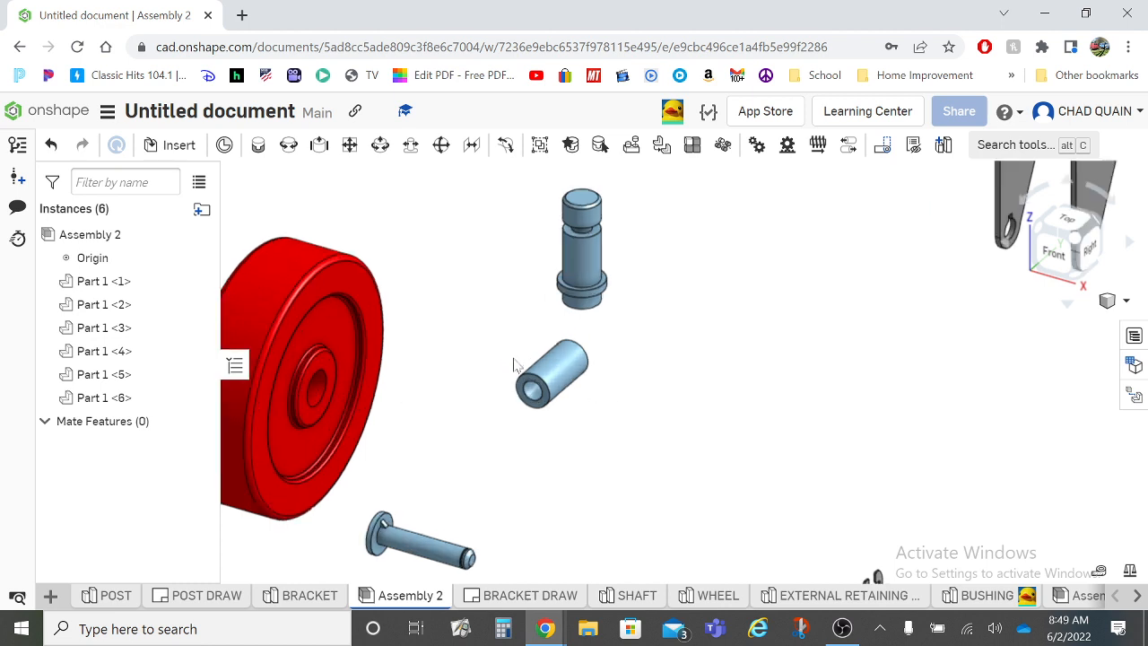
pyautogui.click(258, 146)
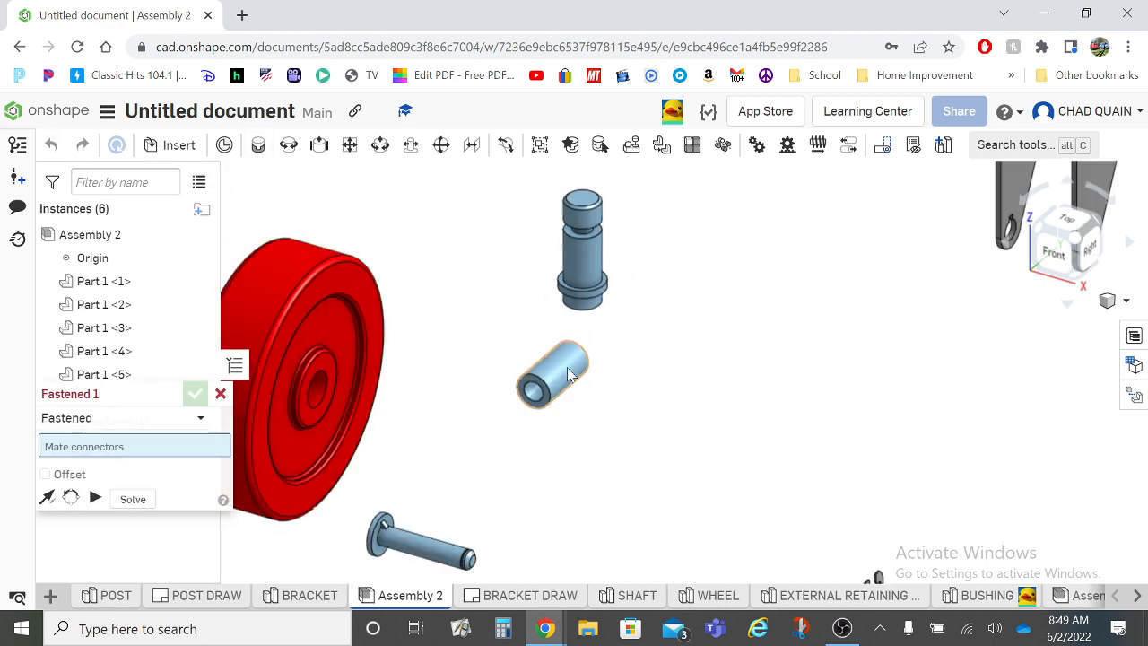
pyautogui.scroll(5, 547, 399)
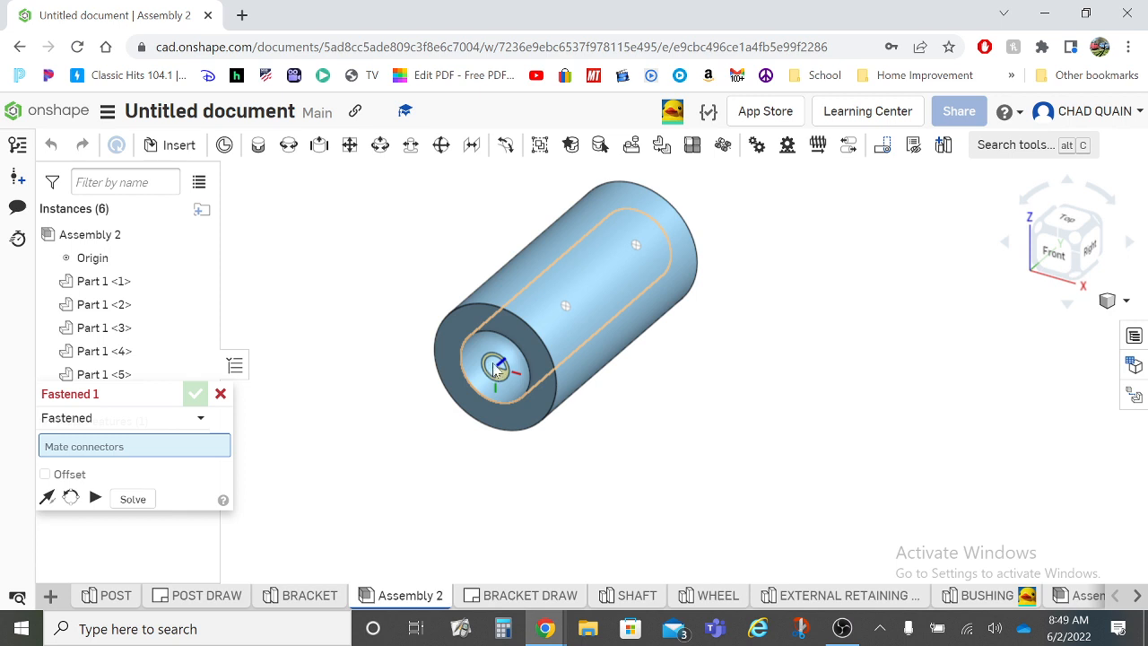
pyautogui.click(530, 330)
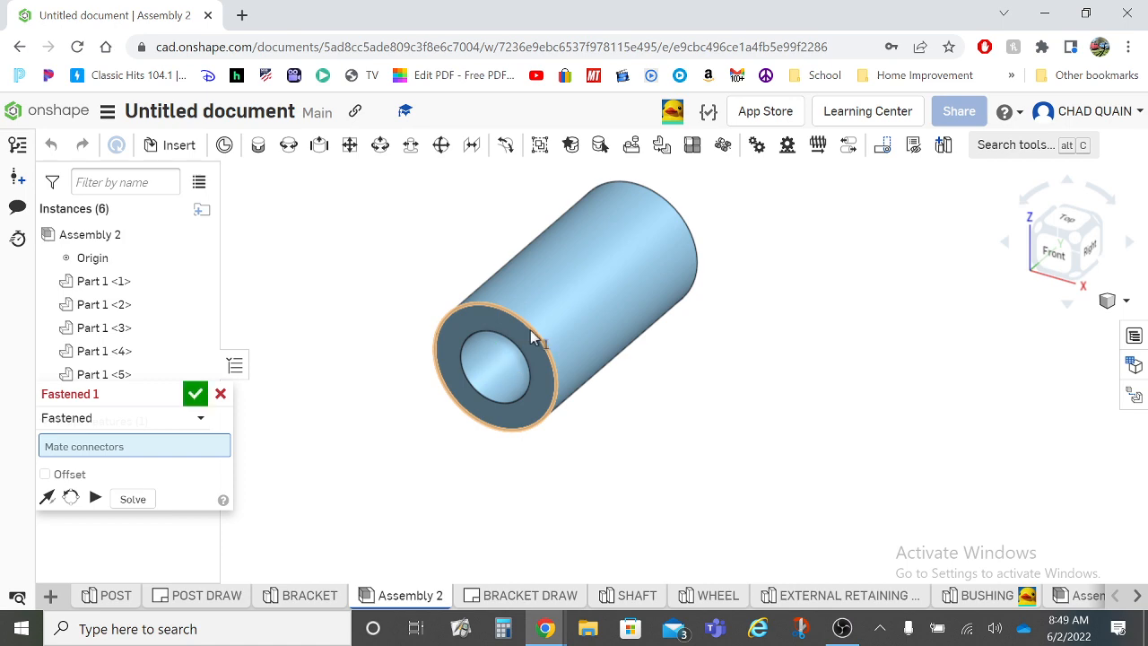
pyautogui.scroll(-5, 530, 333)
pyautogui.scroll(-2, 531, 338)
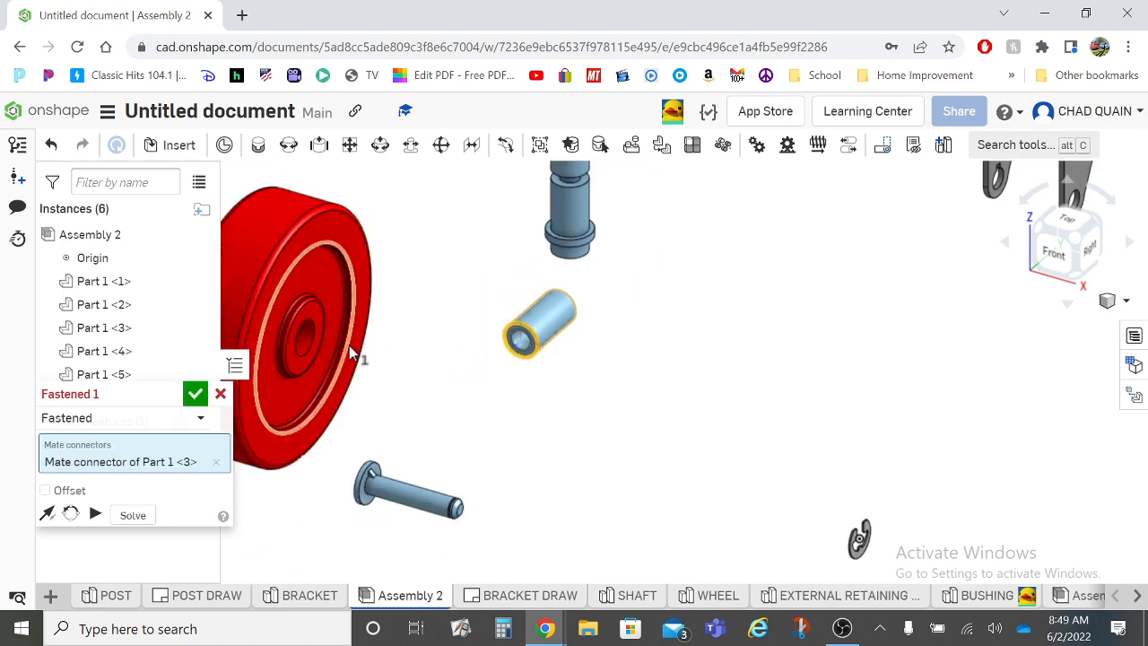
# - Complete the Fastened mate at the centre of the wheel's hub bore, flipping the axis so the bushing sits inside the wheel
pyautogui.scroll(5, 282, 333)
pyautogui.scroll(-6, 281, 333)
pyautogui.scroll(-2, 287, 328)
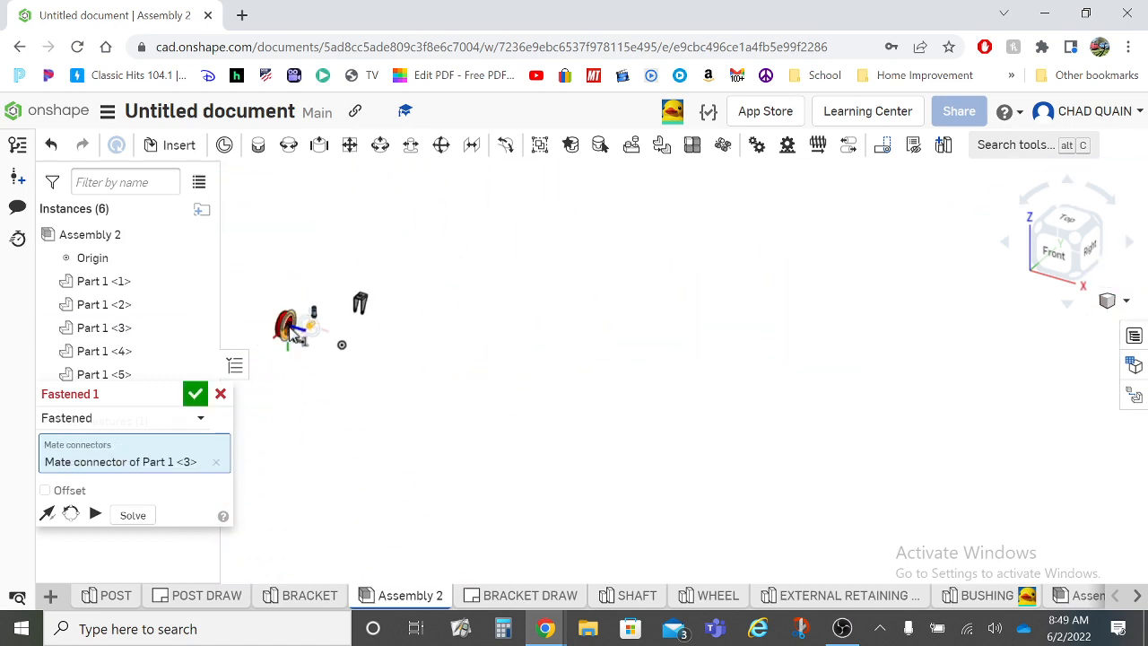
pyautogui.scroll(6, 279, 422)
pyautogui.scroll(-3, 287, 426)
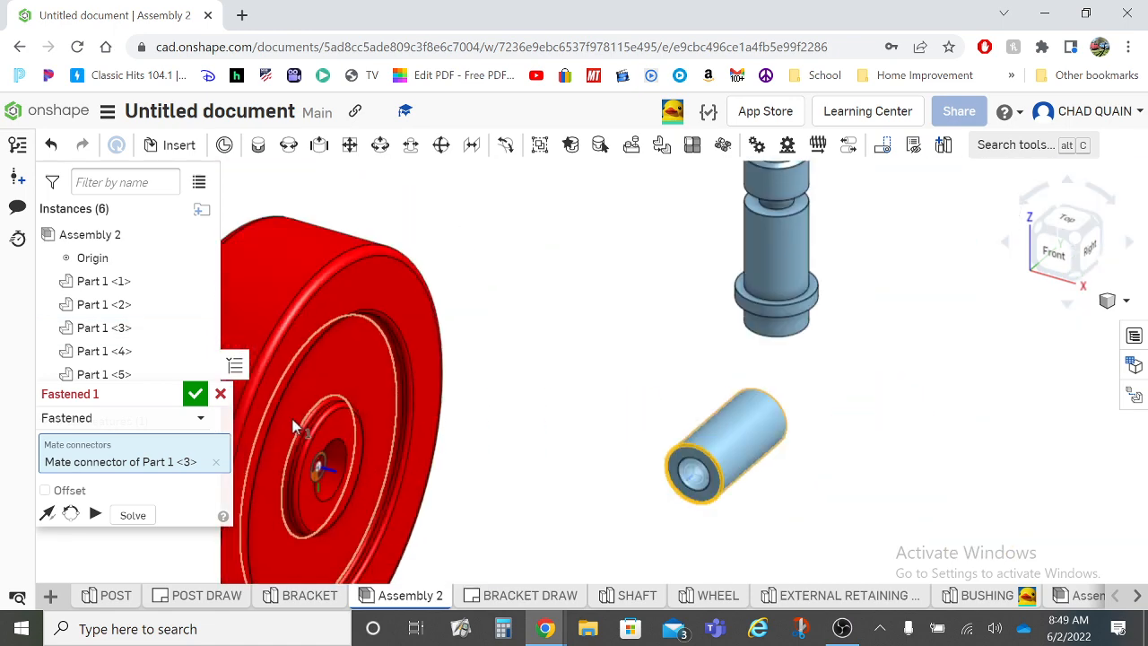
pyautogui.scroll(3, 296, 425)
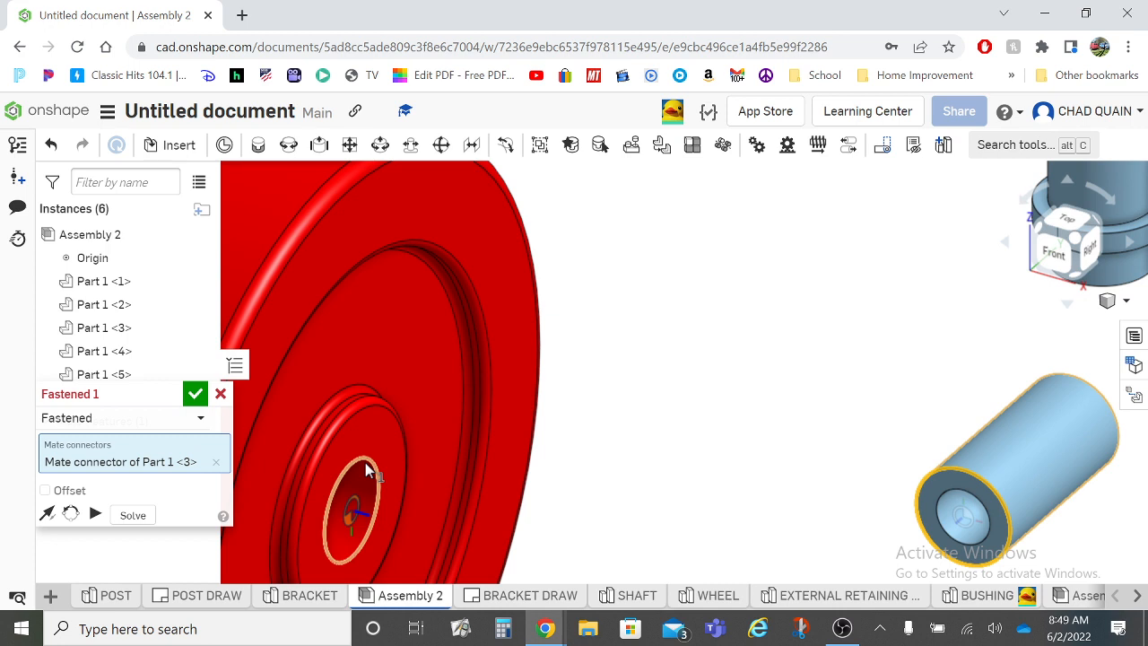
pyautogui.click(366, 470)
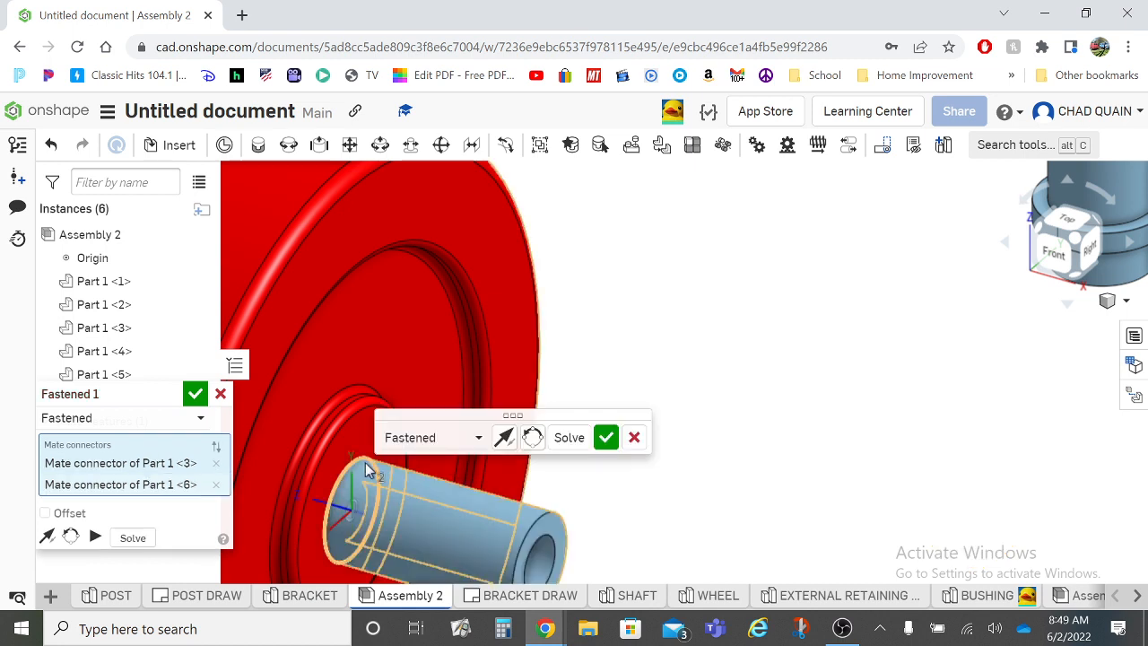
pyautogui.click(506, 439)
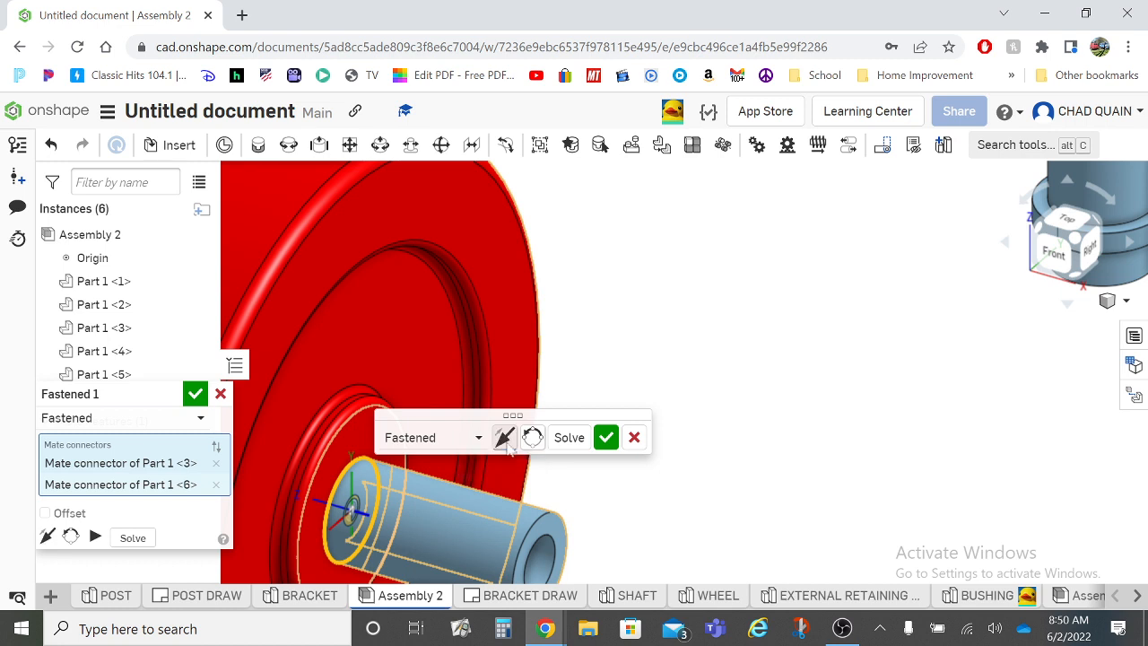
pyautogui.click(607, 437)
# - Inspect the wheel from all around to check how the bushing fits in the hub on both sides
pyautogui.scroll(-5, 350, 498)
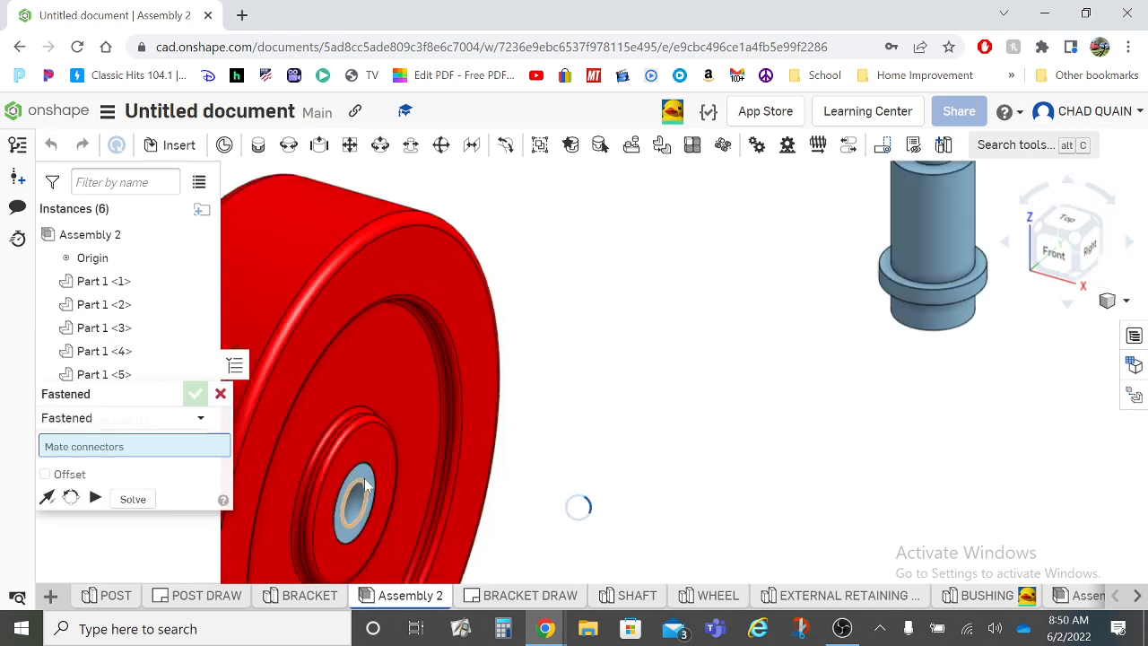
pyautogui.scroll(3, 385, 480)
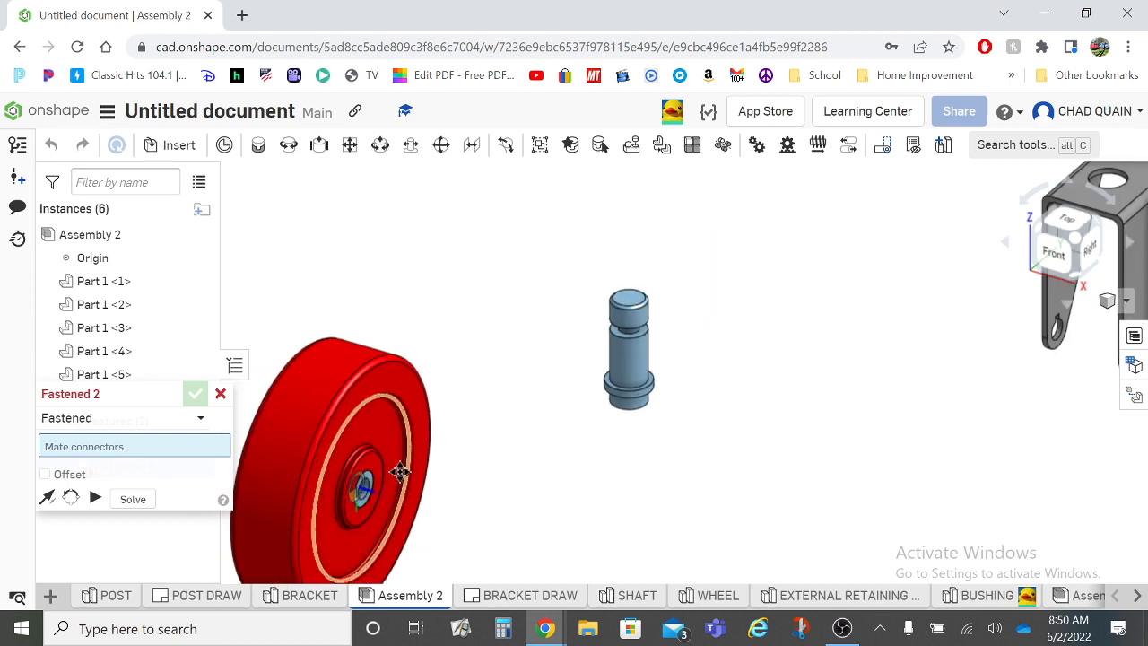
pyautogui.scroll(10, 400, 472)
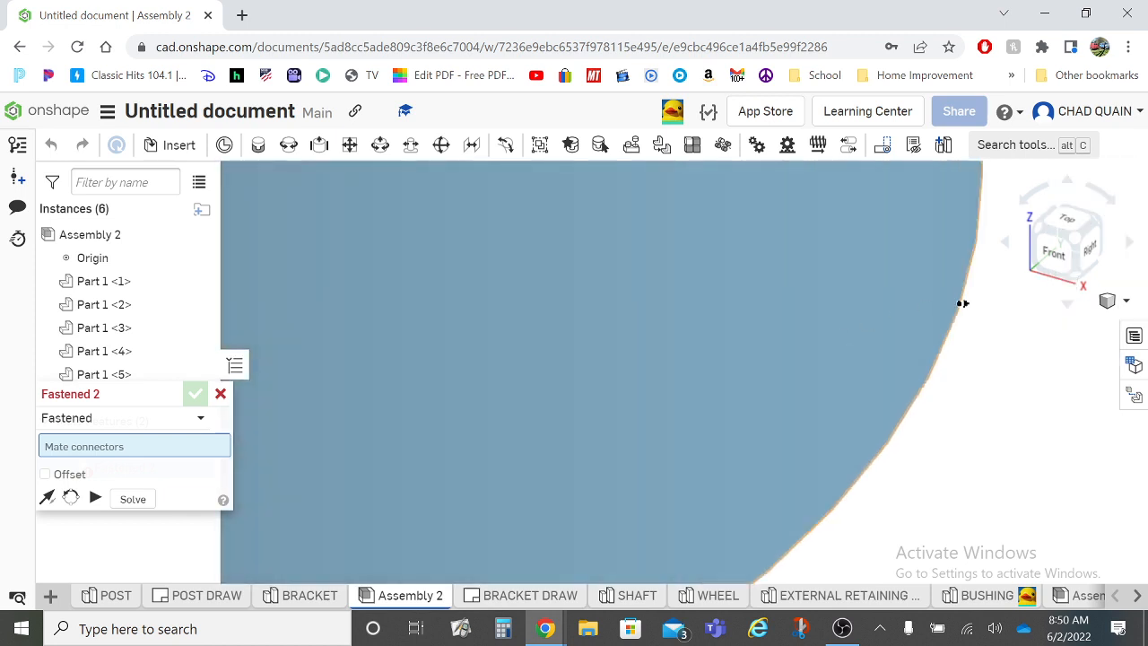
pyautogui.rightClick(938, 354)
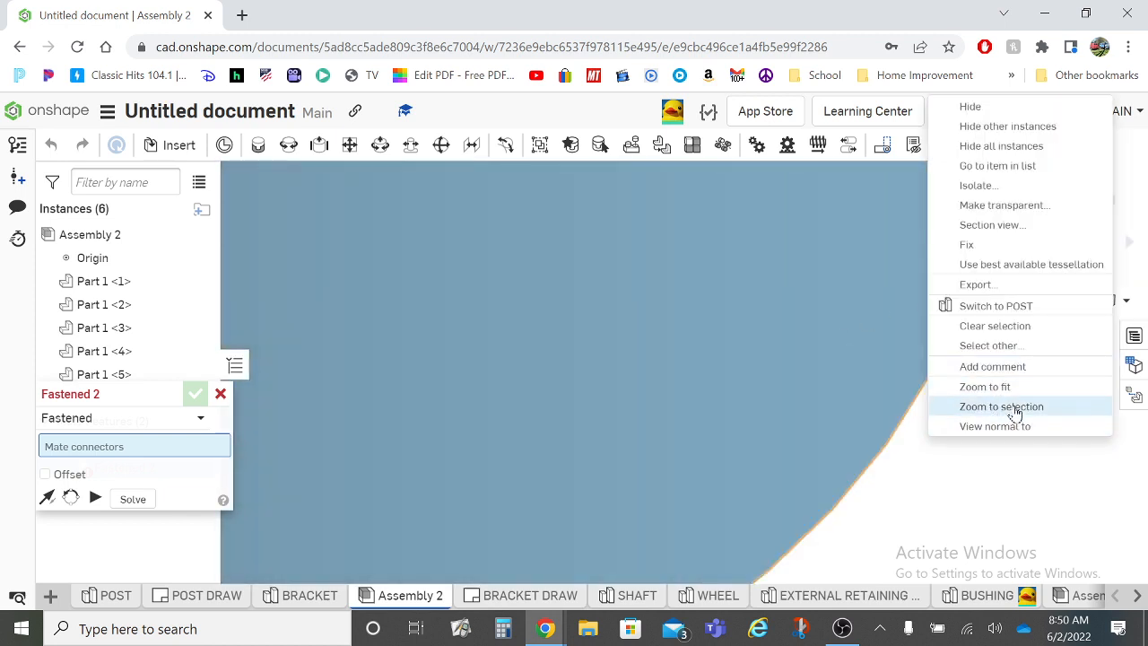
pyautogui.click(1019, 391)
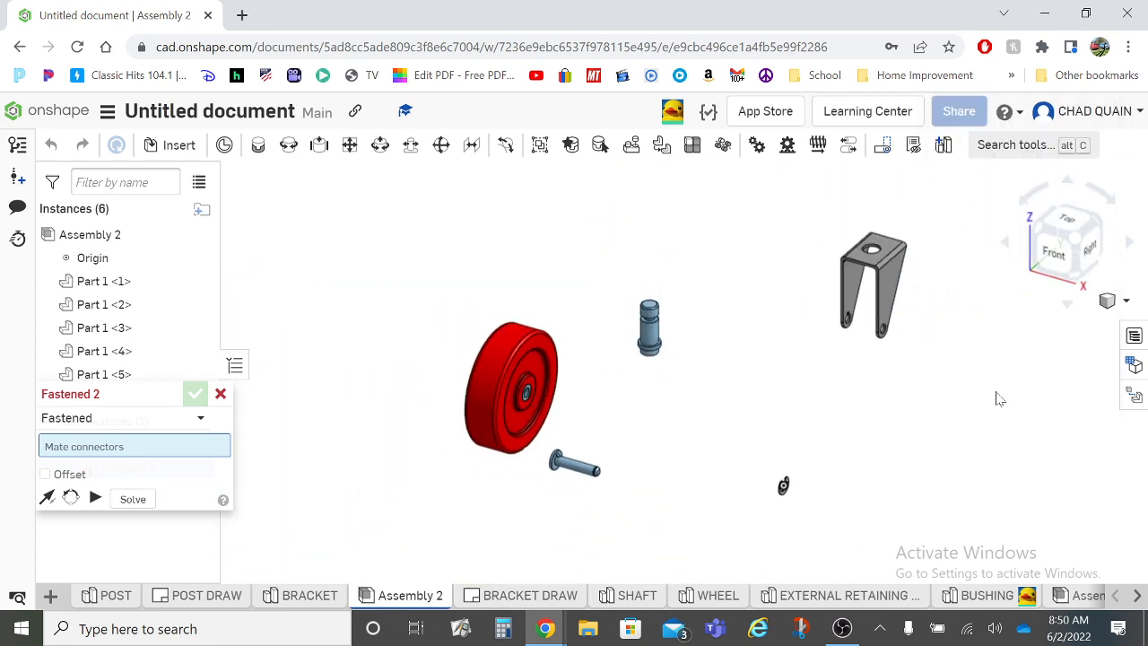
pyautogui.scroll(7, 502, 418)
pyautogui.scroll(-2, 502, 418)
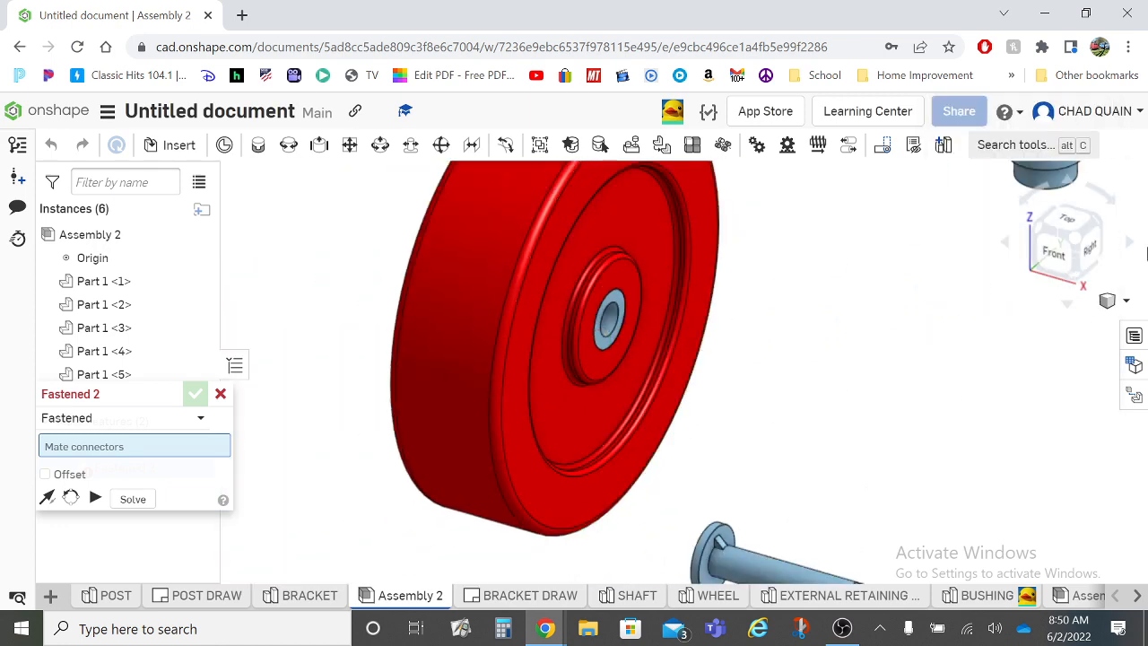
pyautogui.click(1125, 243)
pyautogui.click(1126, 243)
pyautogui.click(1126, 243)
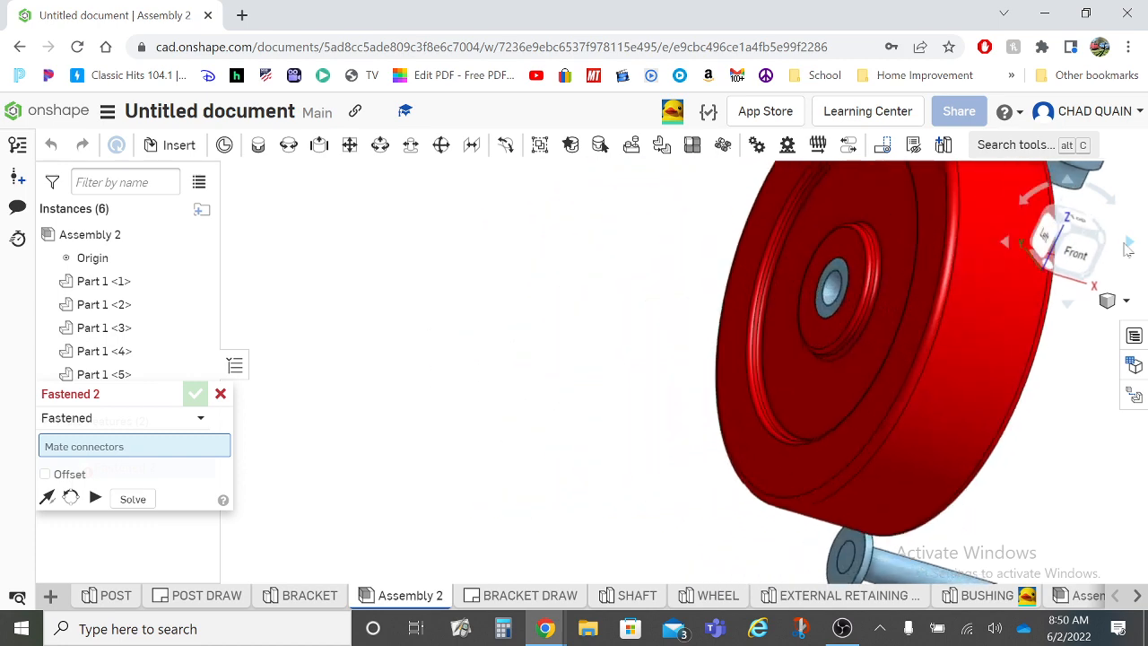
pyautogui.click(1126, 243)
pyautogui.click(1125, 243)
pyautogui.click(1126, 243)
pyautogui.click(1126, 243)
pyautogui.click(1125, 244)
pyautogui.click(1126, 243)
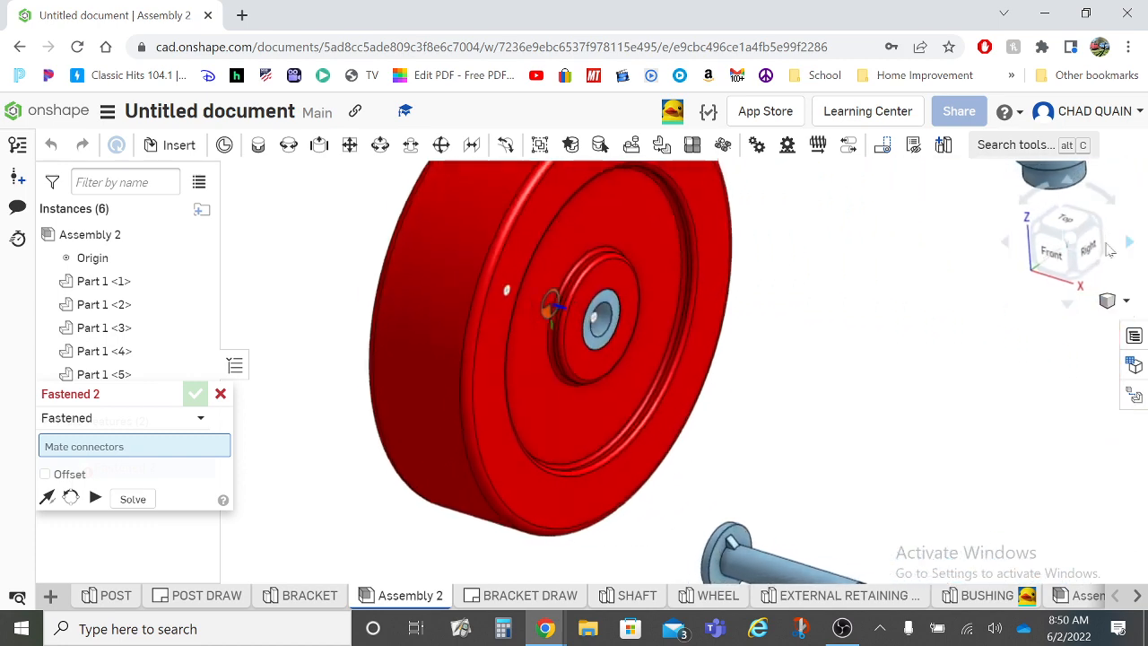
pyautogui.click(1126, 243)
pyautogui.click(1126, 243)
pyautogui.click(1126, 243)
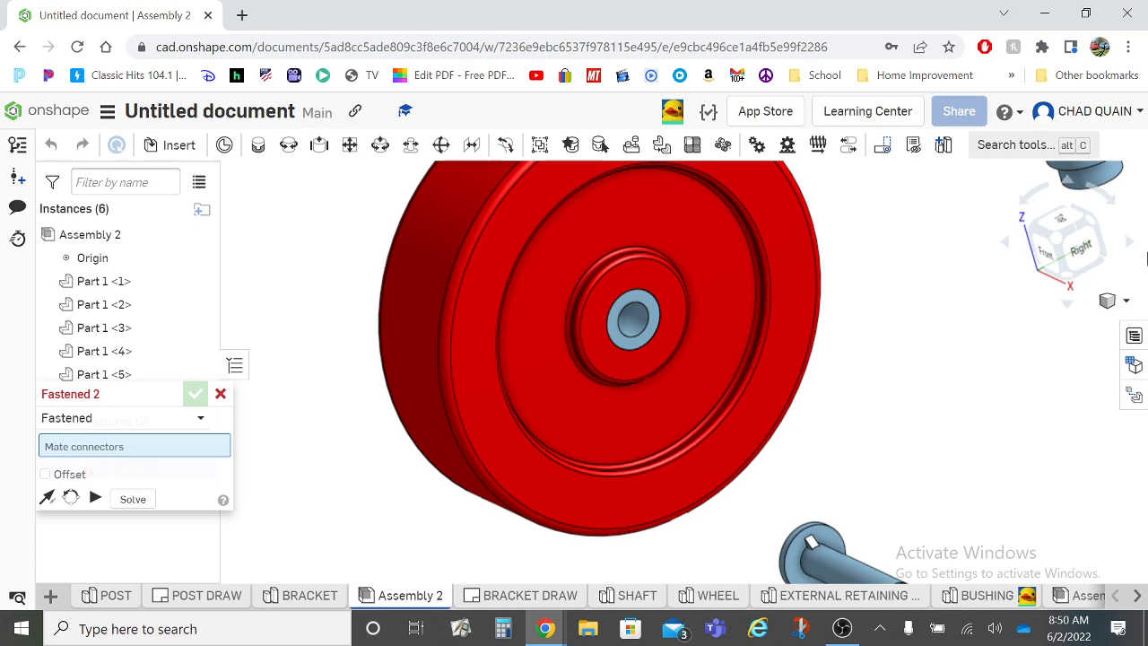
pyautogui.scroll(-3, 937, 483)
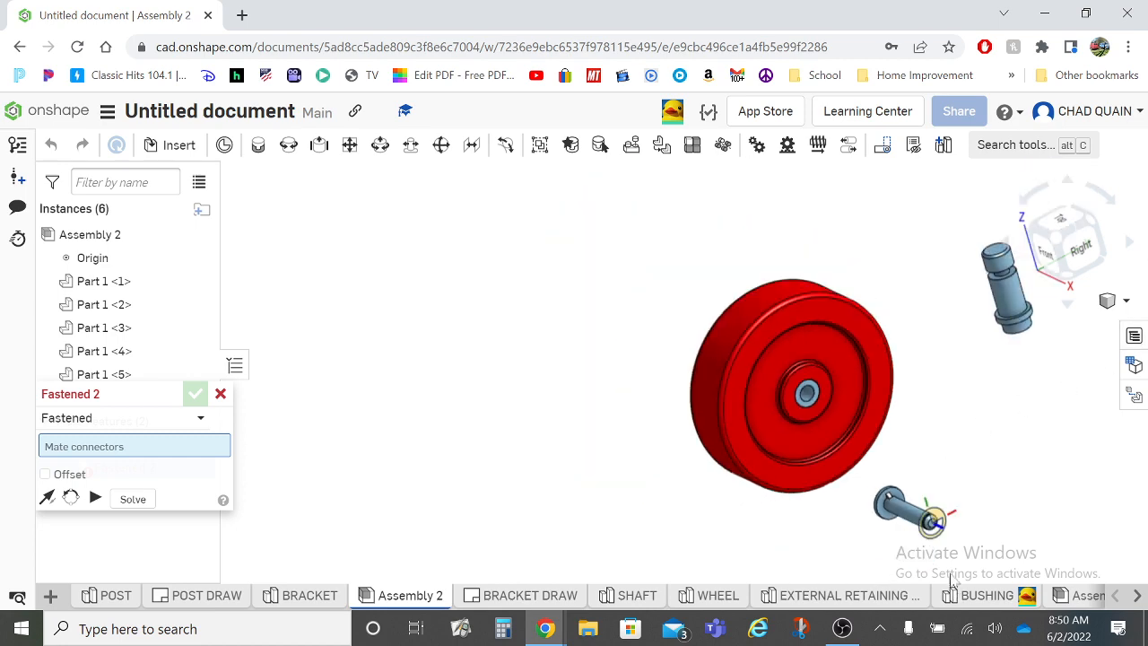
pyautogui.scroll(3, 933, 475)
pyautogui.scroll(-3, 933, 475)
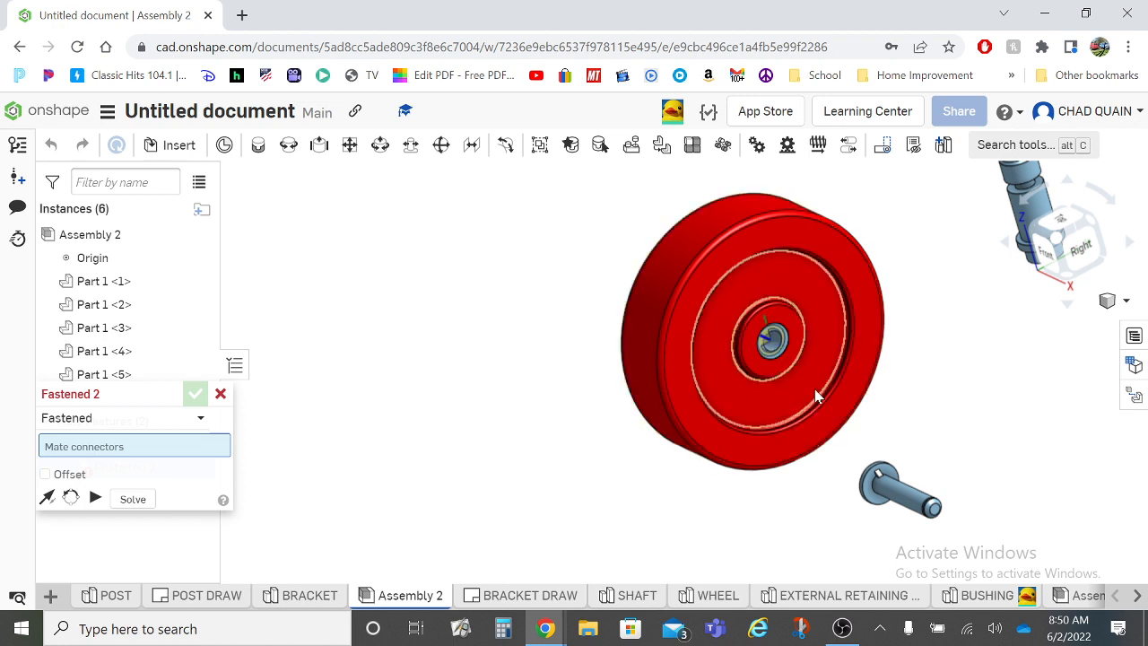
pyautogui.click(775, 348)
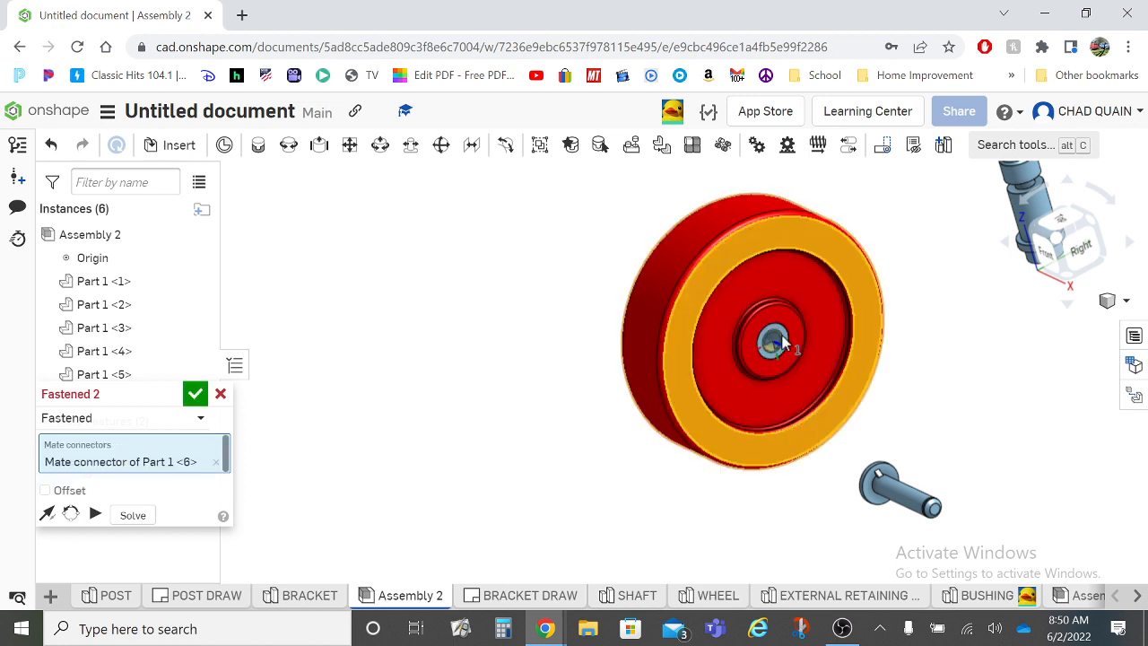
pyautogui.click(781, 340)
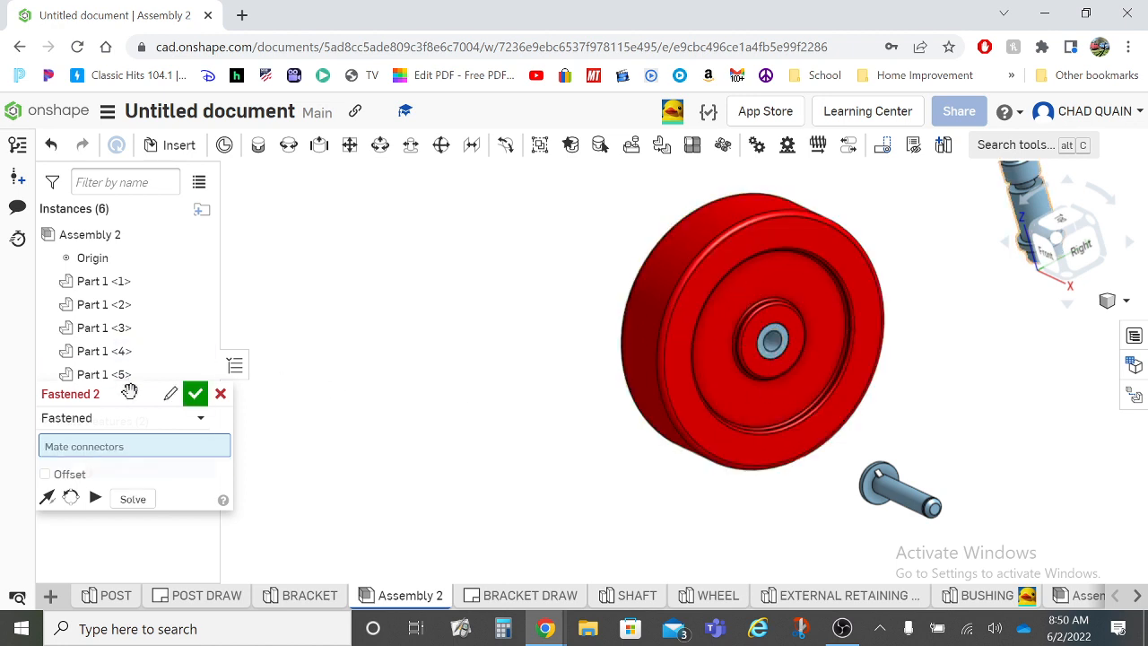
pyautogui.click(220, 394)
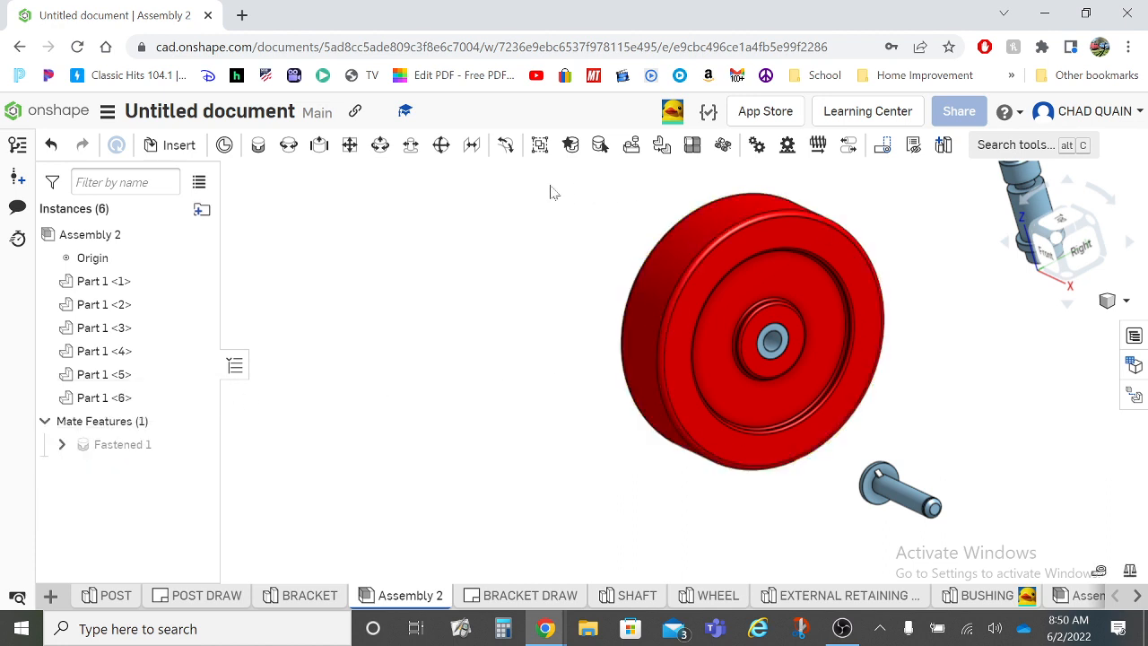
# - Group the wheel with its bushing and move them together farther away from the shaft
pyautogui.moveTo(533, 219); pyautogui.dragTo(905, 498)
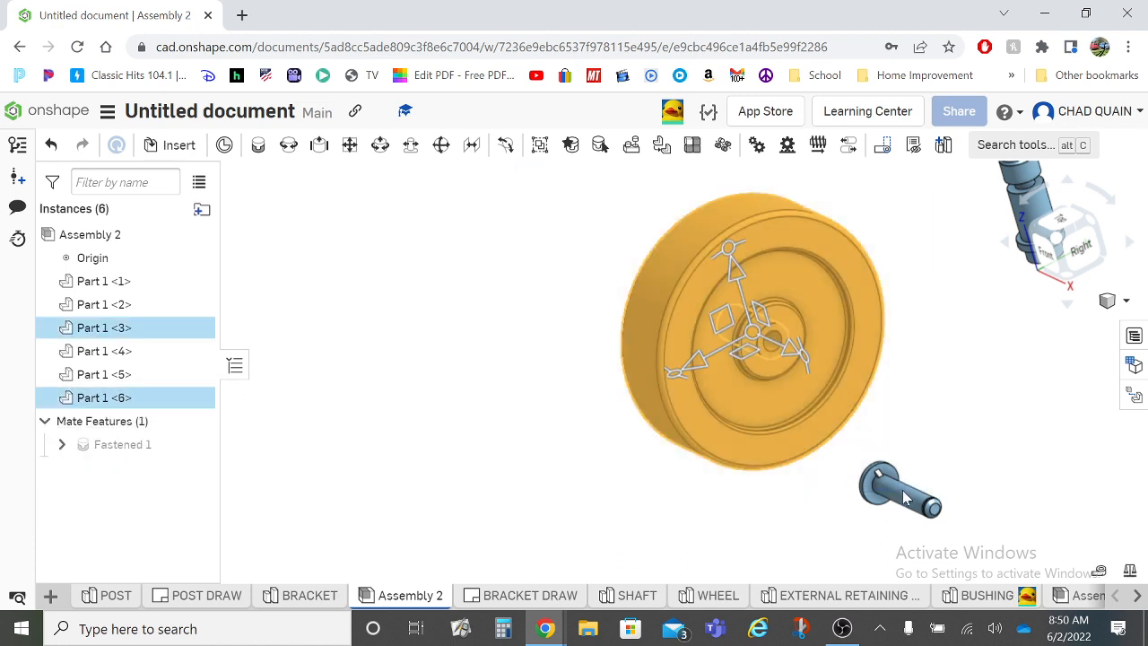
pyautogui.click(541, 145)
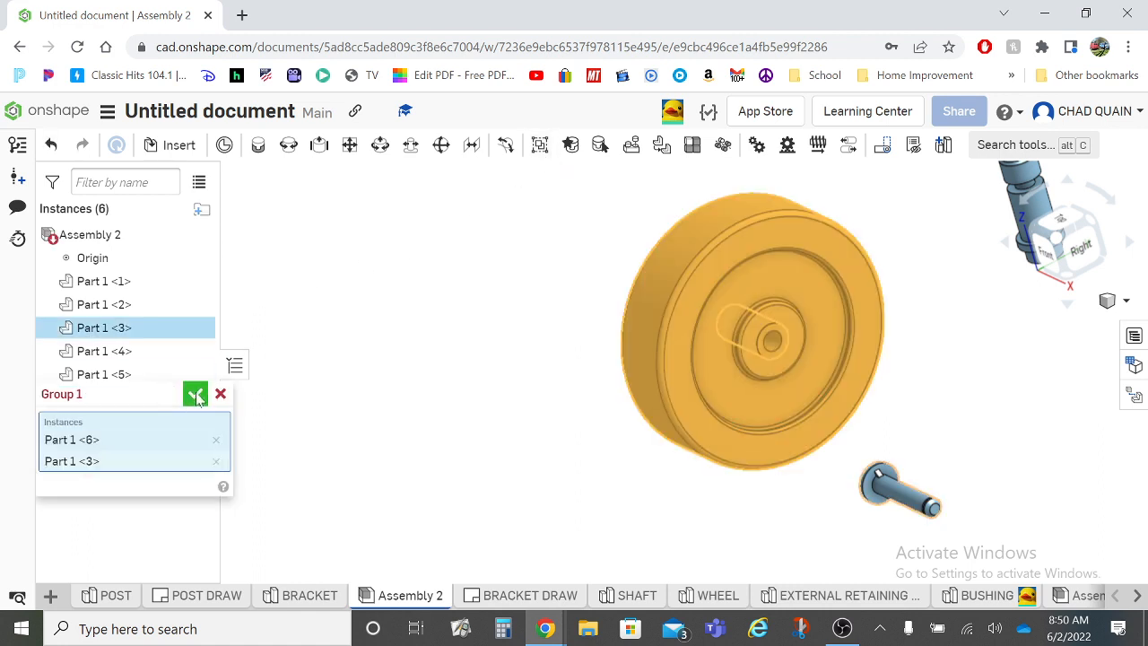
pyautogui.click(196, 394)
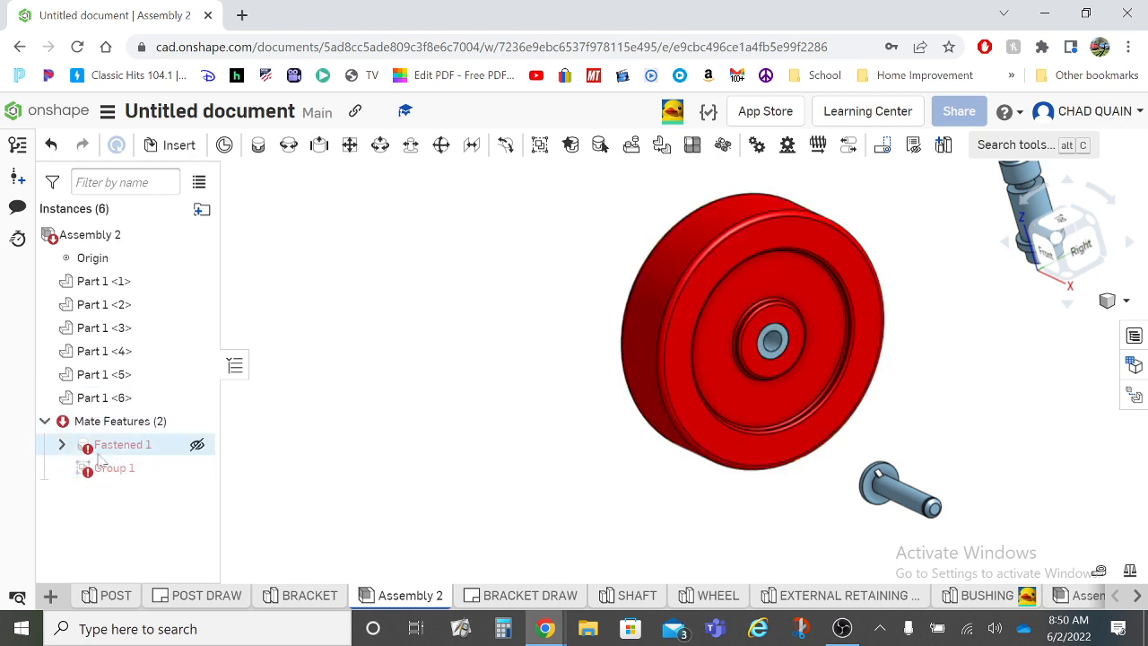
pyautogui.moveTo(124, 475)
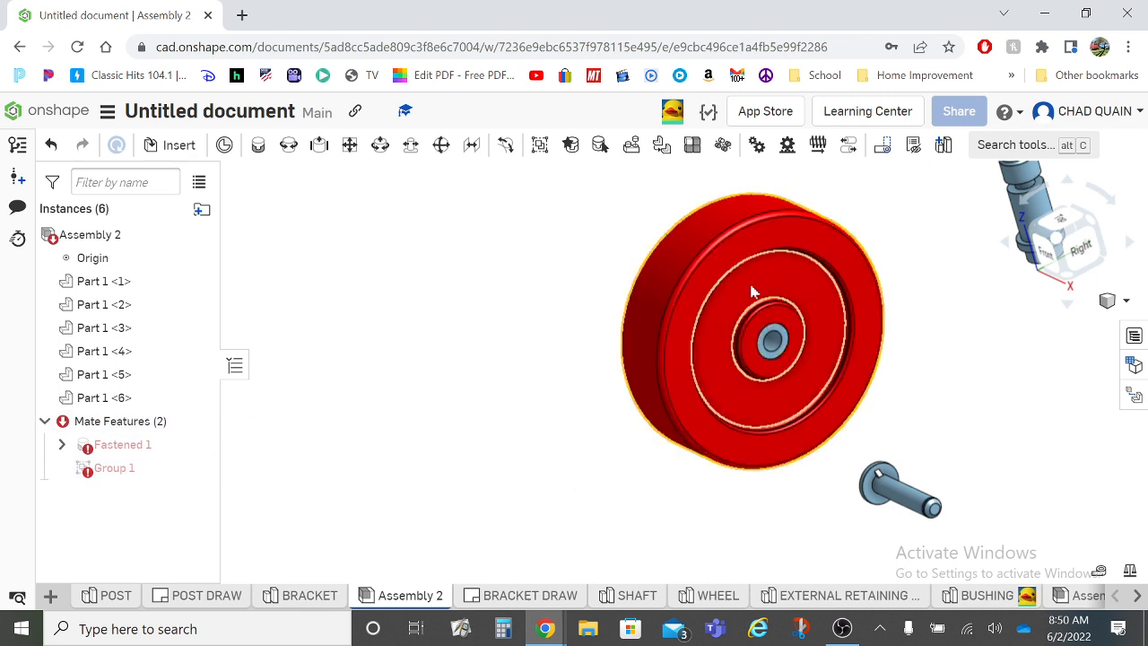
pyautogui.moveTo(793, 291); pyautogui.dragTo(626, 305)
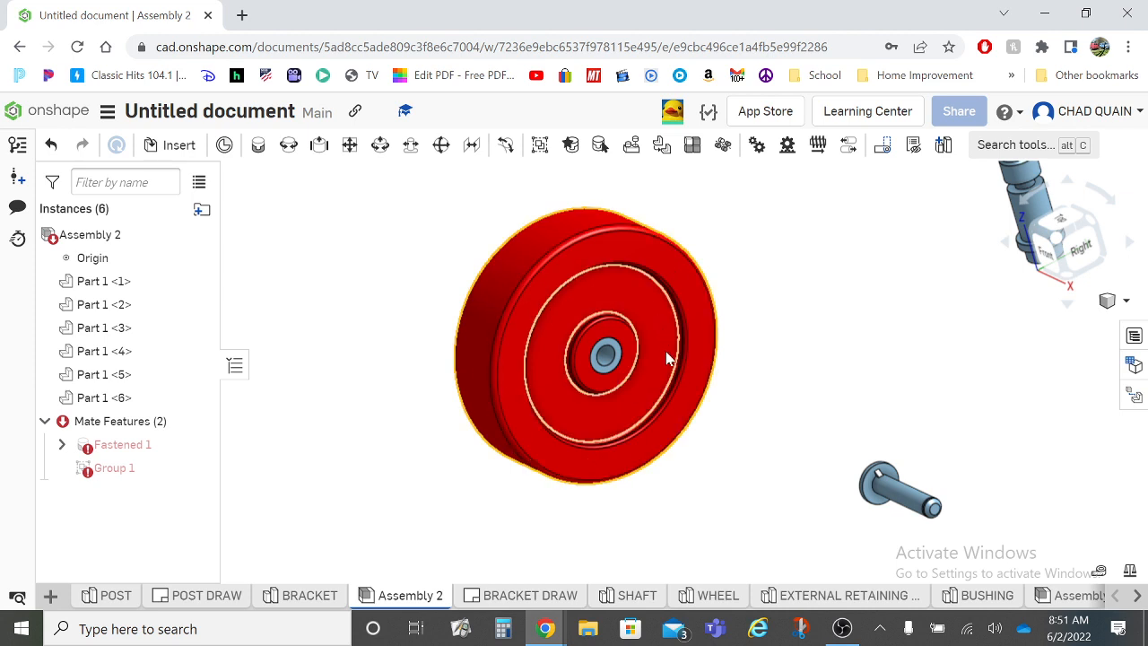
# - Examine the external retaining ring's shape and open ends up close
pyautogui.scroll(-5, 879, 385)
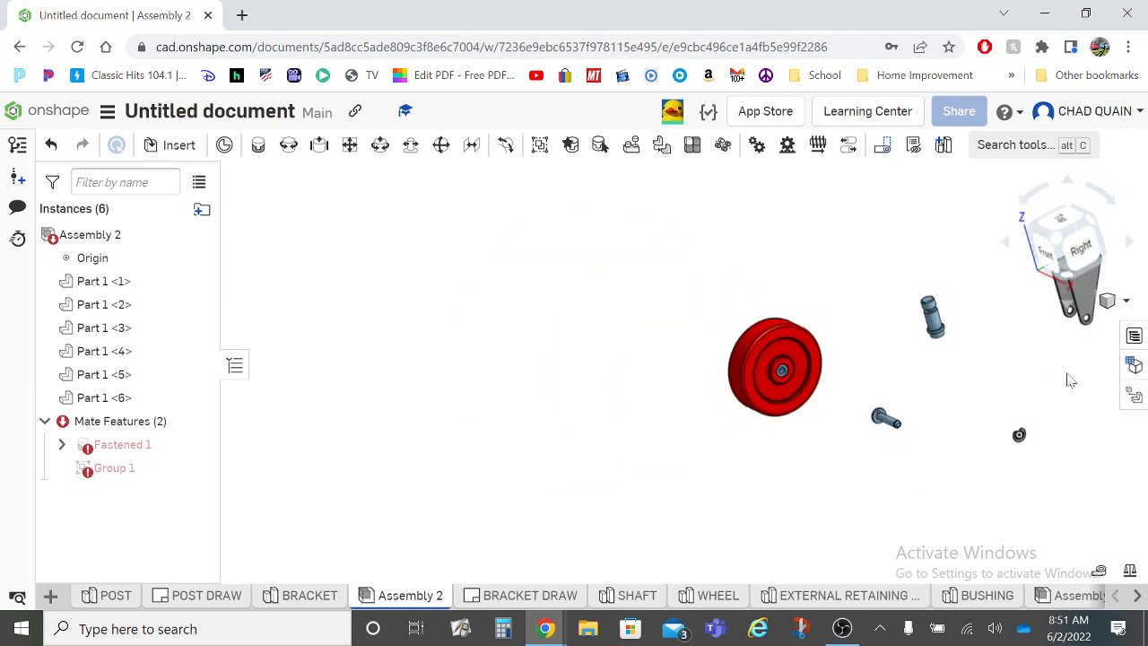
pyautogui.scroll(4, 1022, 495)
pyautogui.scroll(3, 1022, 495)
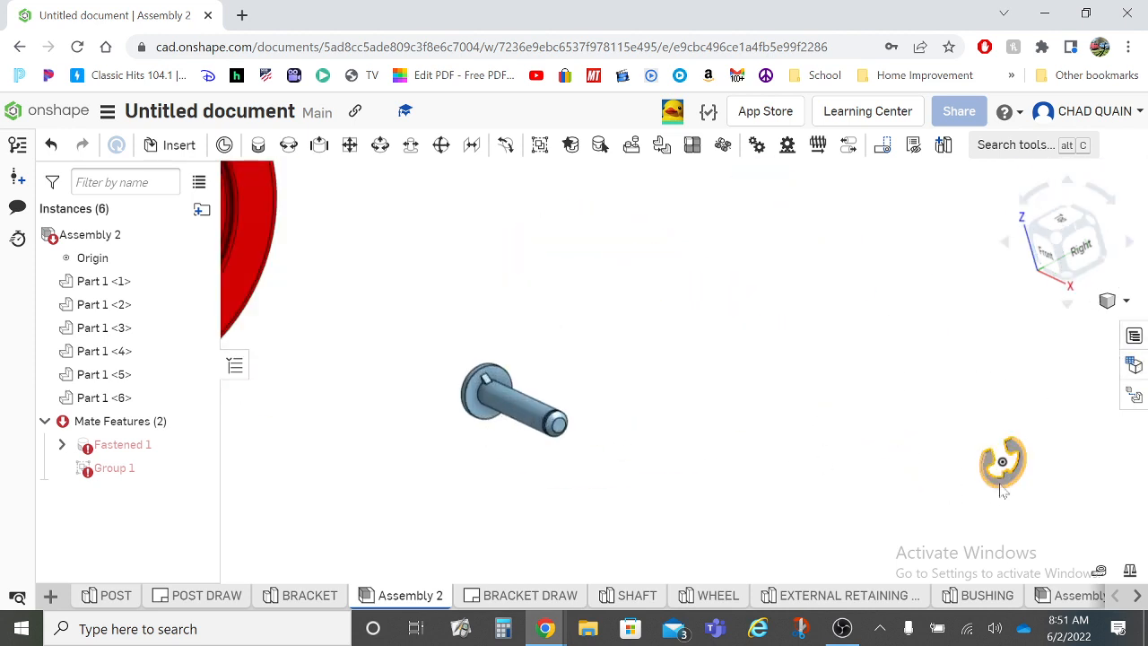
pyautogui.scroll(3, 996, 439)
pyautogui.scroll(2, 994, 439)
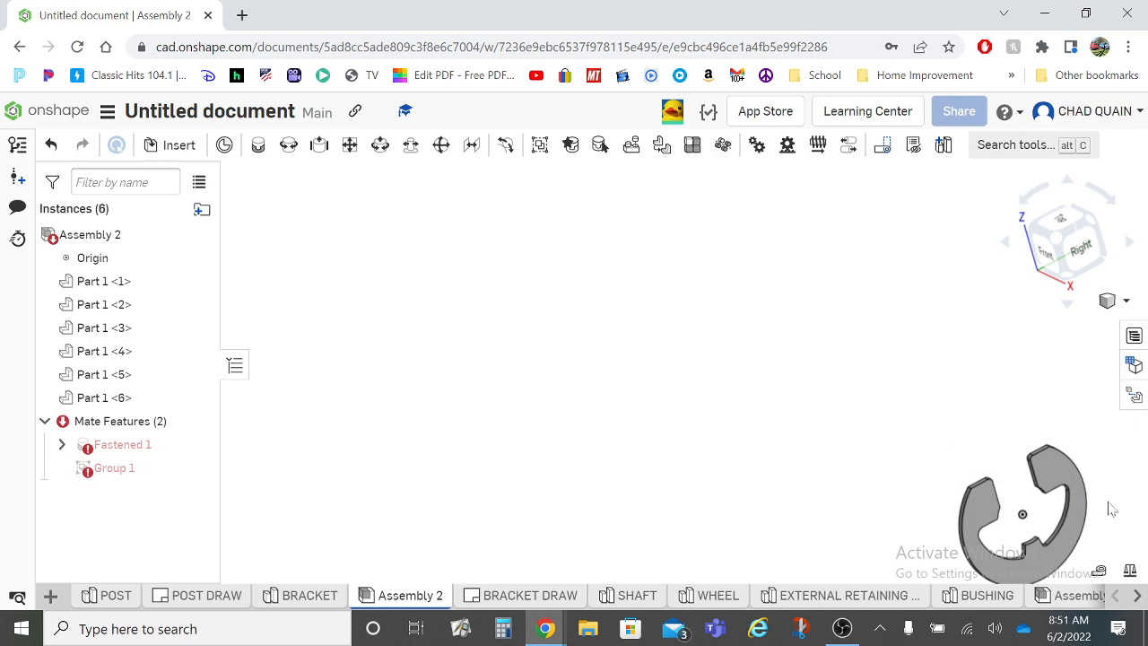
pyautogui.scroll(5, 1112, 510)
pyautogui.scroll(1, 832, 410)
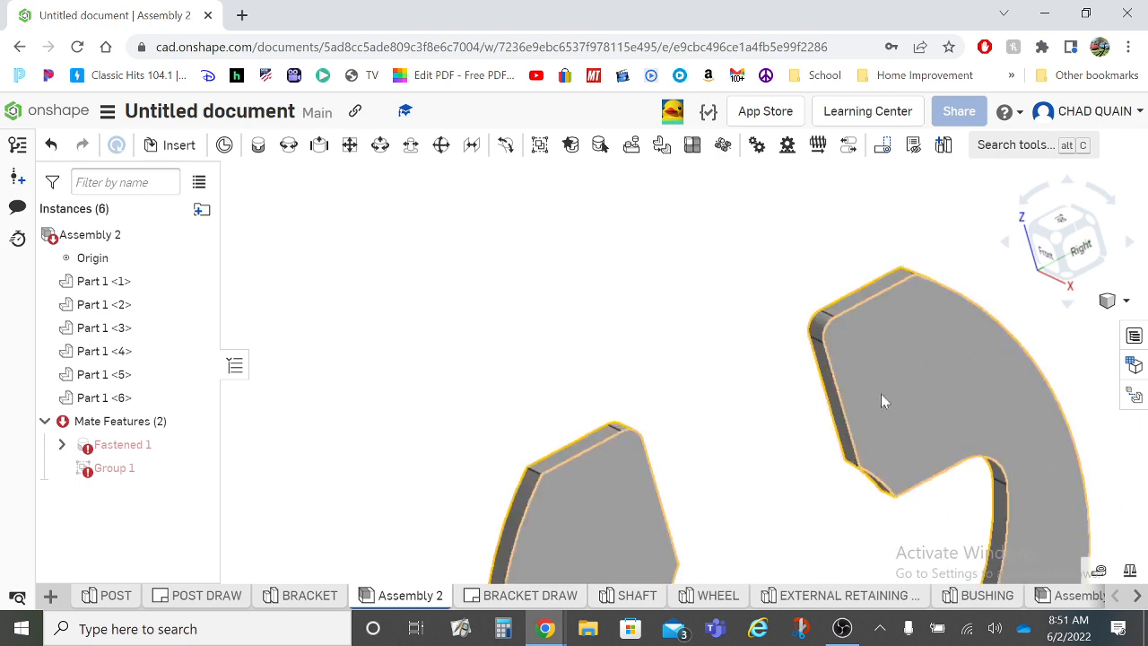
pyautogui.scroll(-2, 926, 409)
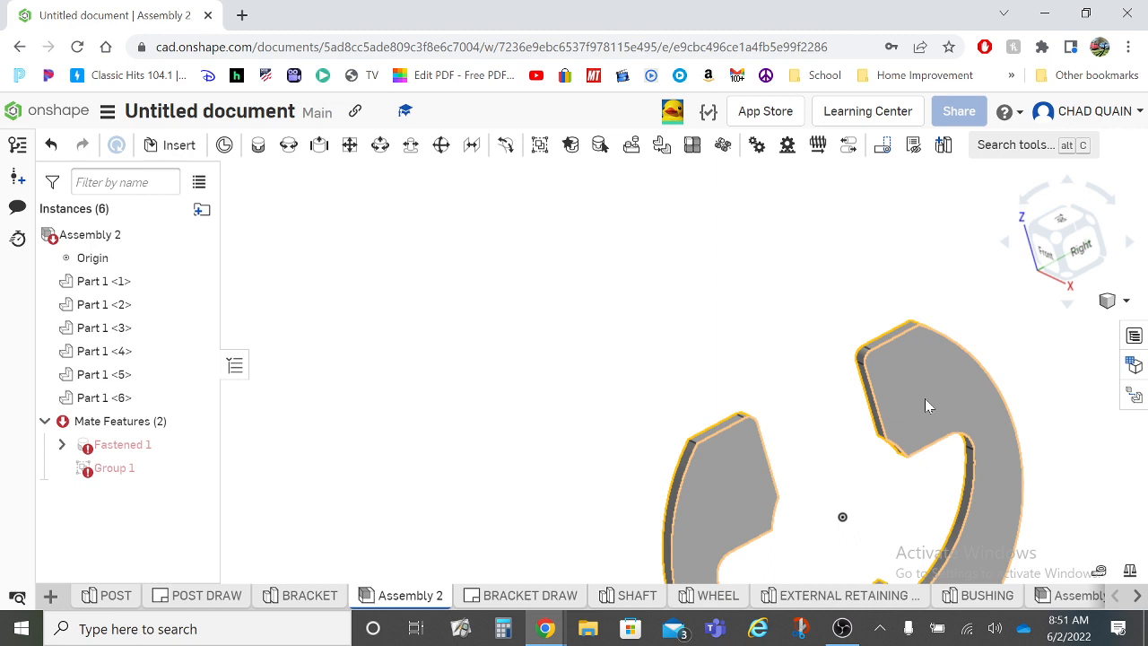
pyautogui.scroll(5, 925, 482)
pyautogui.scroll(-3, 901, 475)
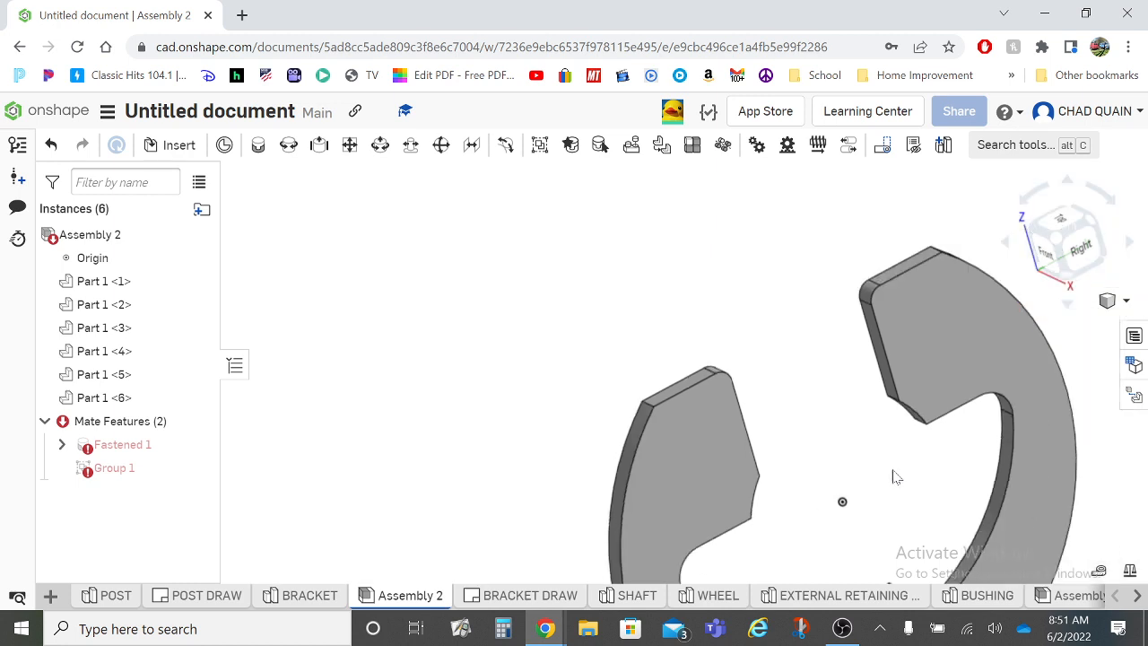
# - Start a Fastened mate using the centre of the retaining ring's curved inner tab edge as the first connector
pyautogui.moveTo(939, 487); pyautogui.dragTo(882, 222, button='middle')
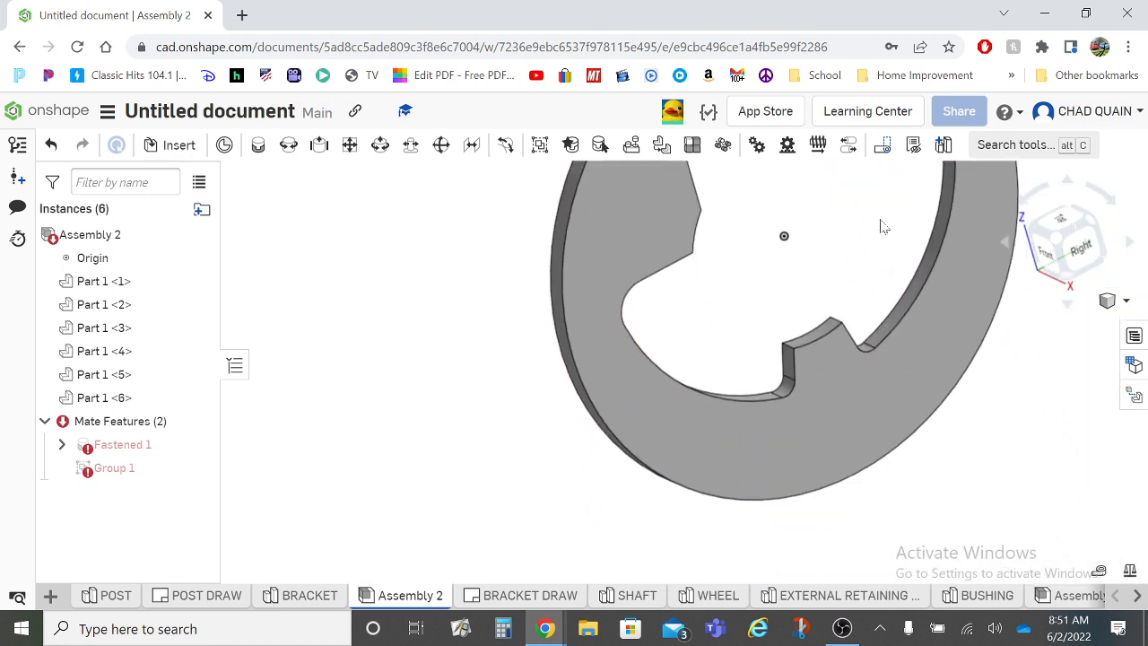
pyautogui.scroll(2, 893, 313)
pyautogui.scroll(-1, 857, 319)
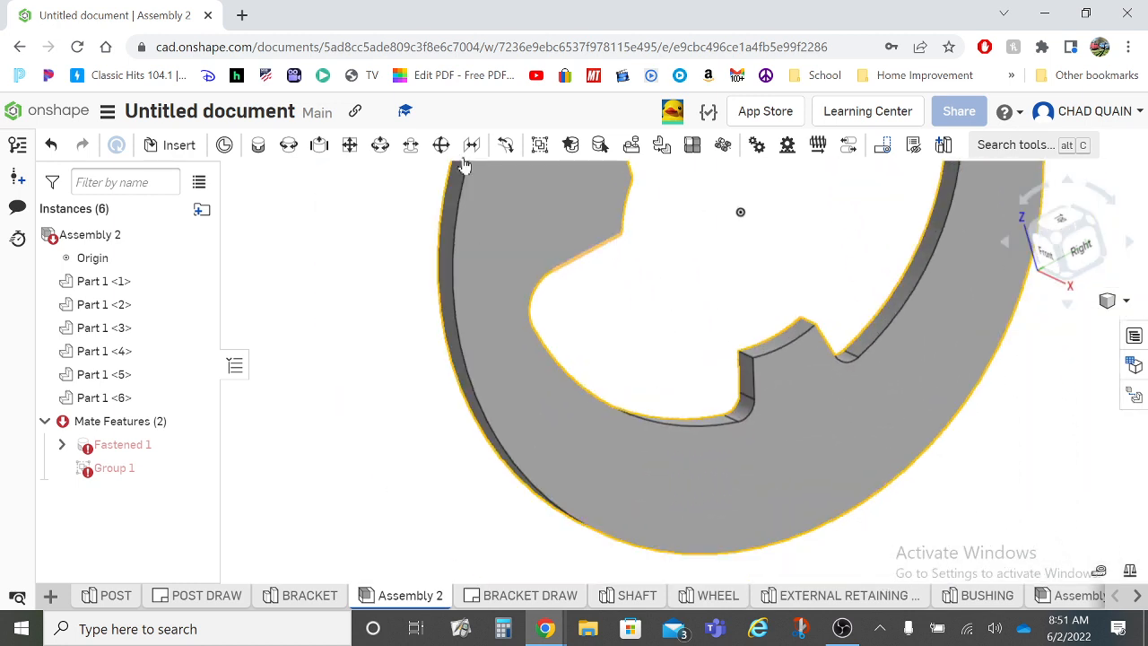
pyautogui.click(257, 144)
pyautogui.scroll(2, 807, 359)
pyautogui.scroll(2, 808, 351)
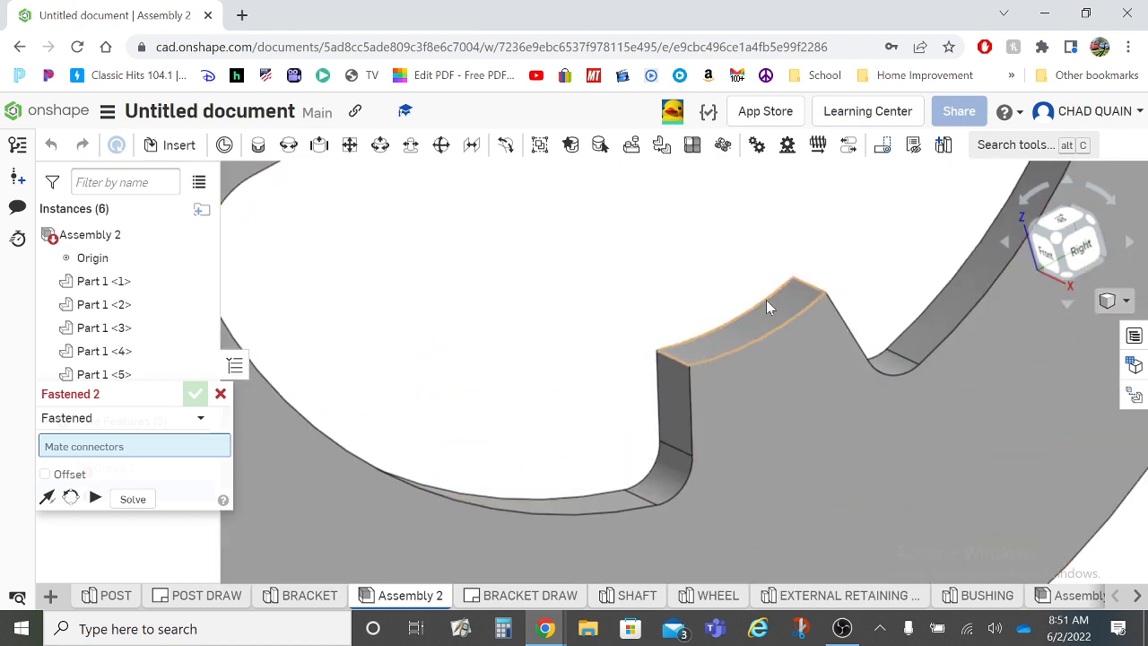
pyautogui.click(718, 343)
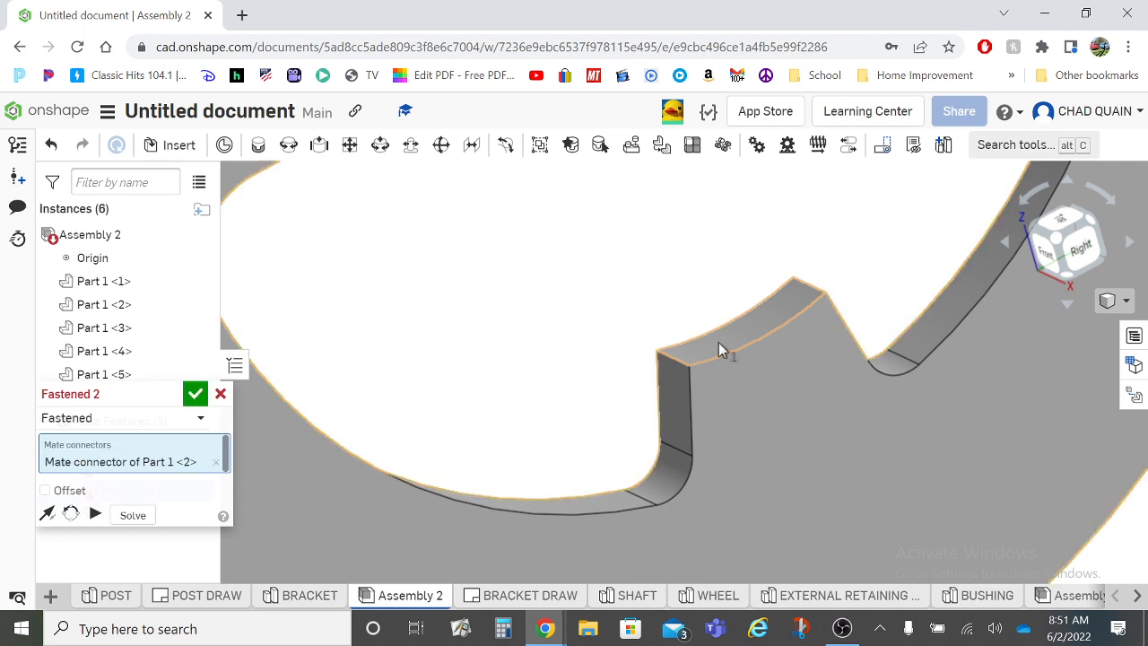
# - Complete the Fastened mate at the centre of the retaining groove near the shaft's chamfered end
pyautogui.scroll(-5, 718, 343)
pyautogui.scroll(-6, 716, 344)
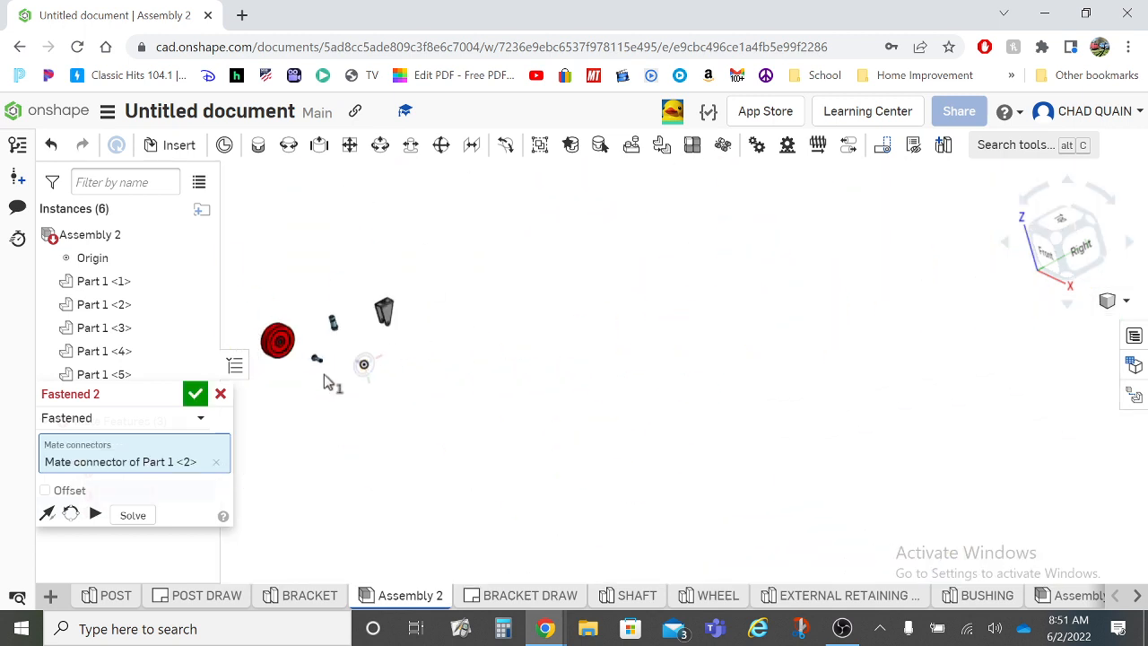
pyautogui.scroll(8, 325, 377)
pyautogui.scroll(5, 419, 349)
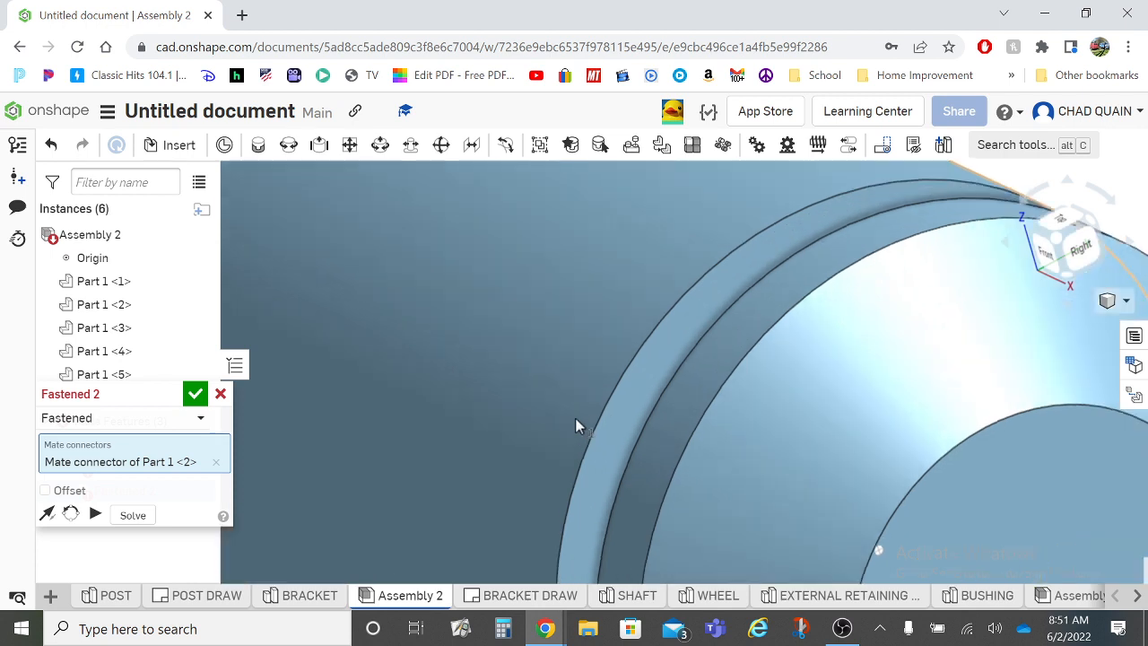
pyautogui.scroll(-6, 1007, 303)
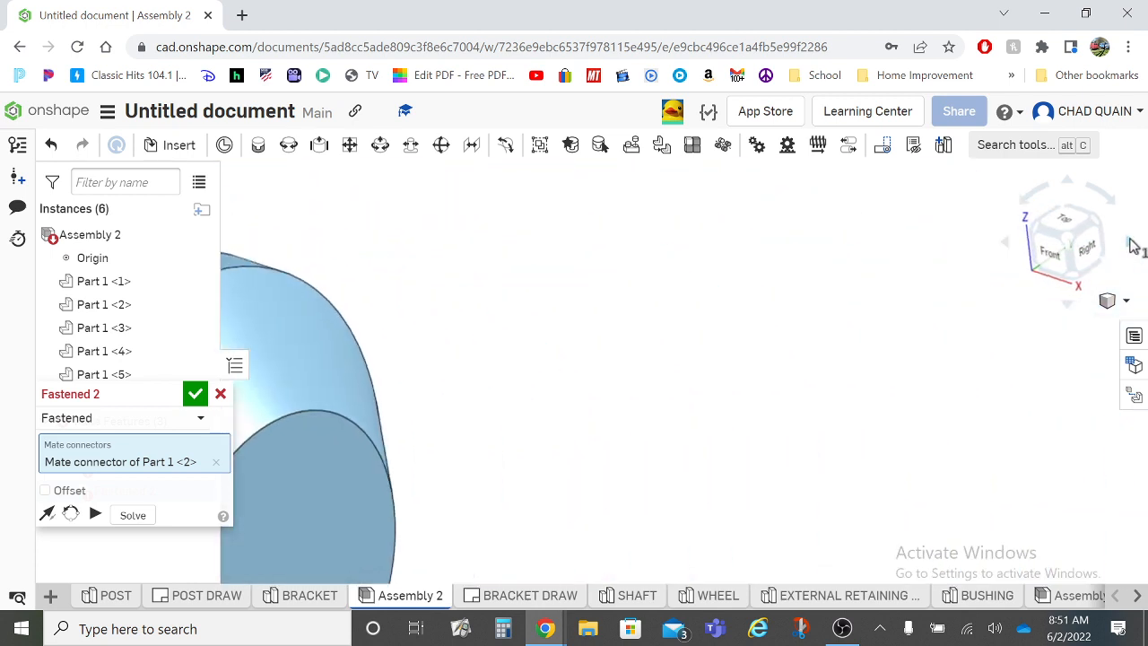
pyautogui.scroll(5, 521, 368)
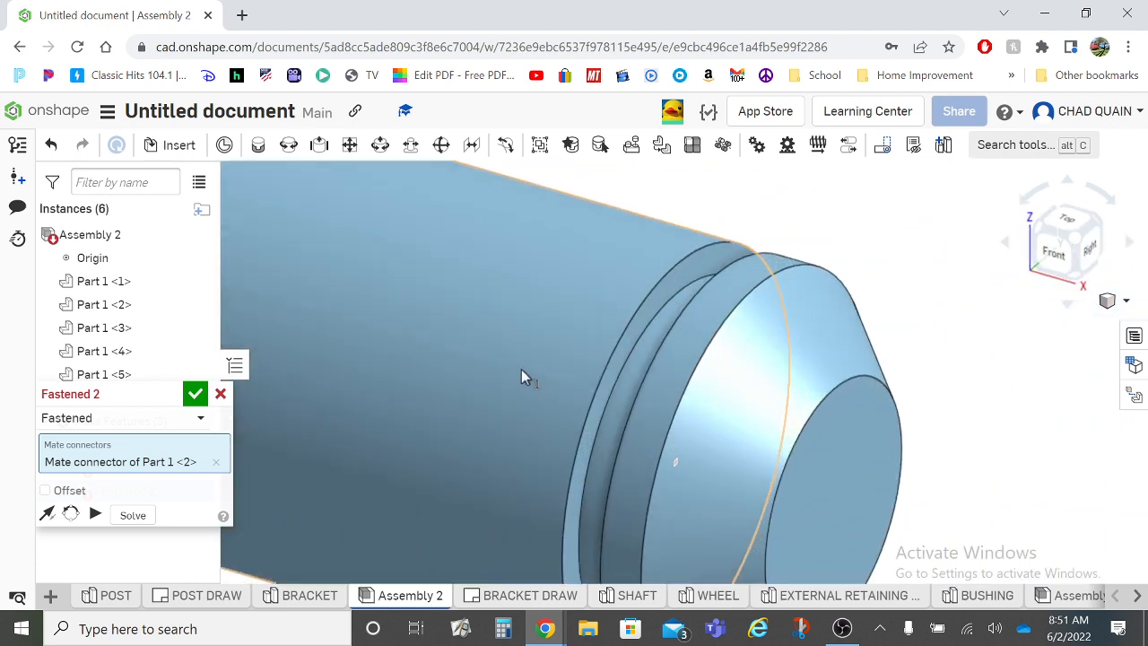
pyautogui.click(674, 311)
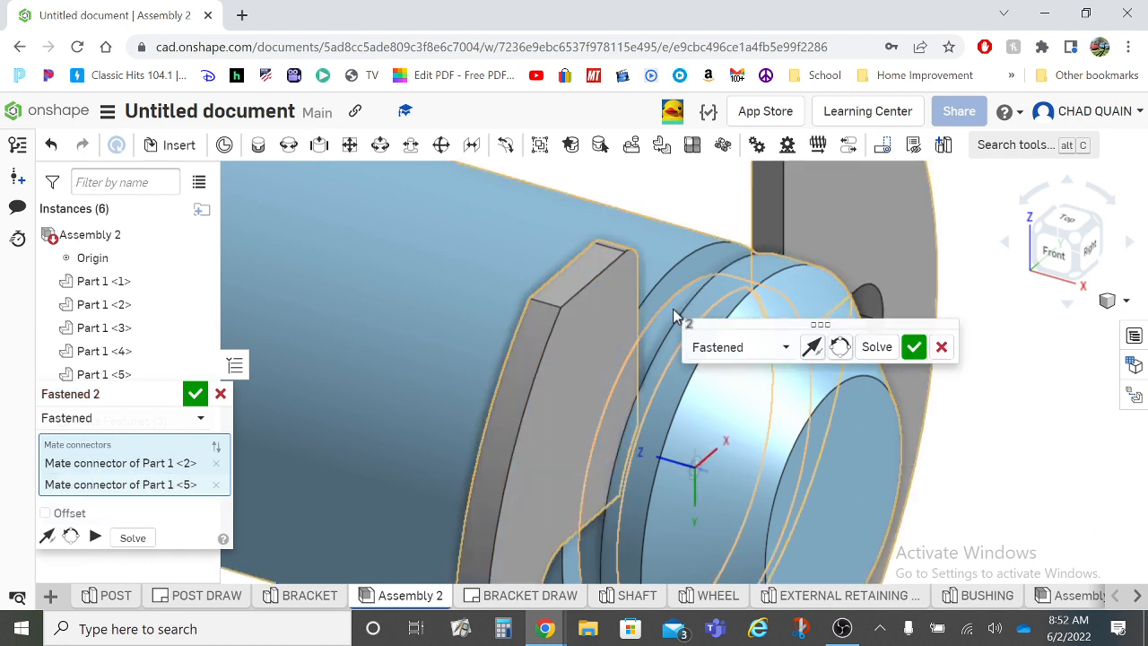
pyautogui.click(914, 346)
# - Start another Fastened mate and examine the retaining ring on the shaft and the layout of the remaining parts
pyautogui.press('m')
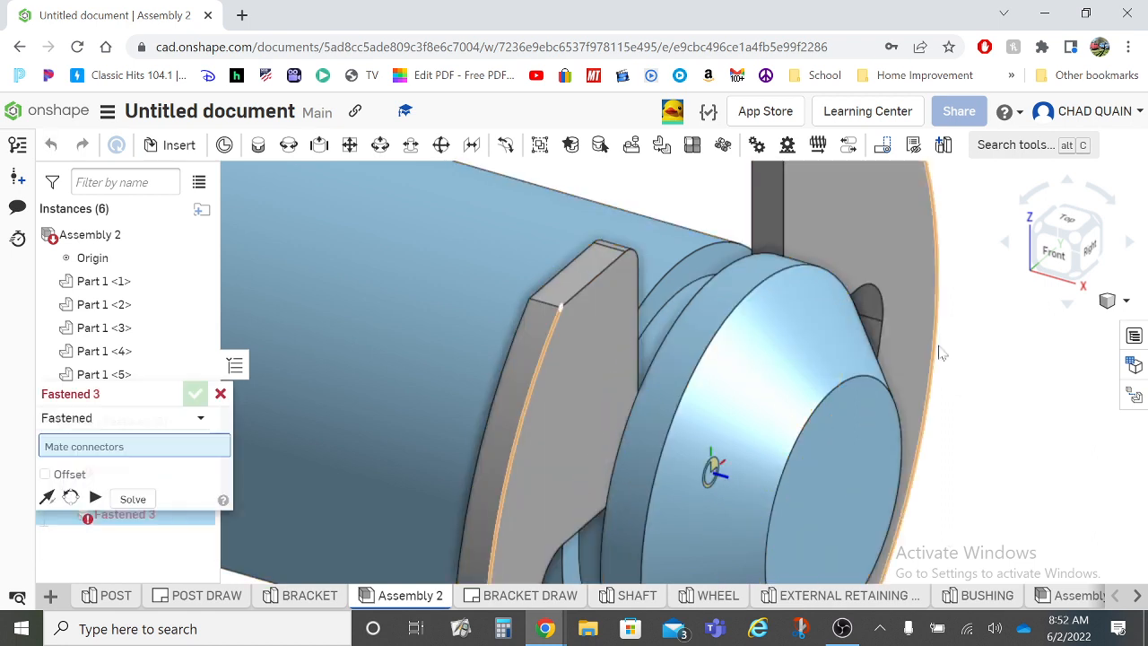
pyautogui.scroll(5, 940, 352)
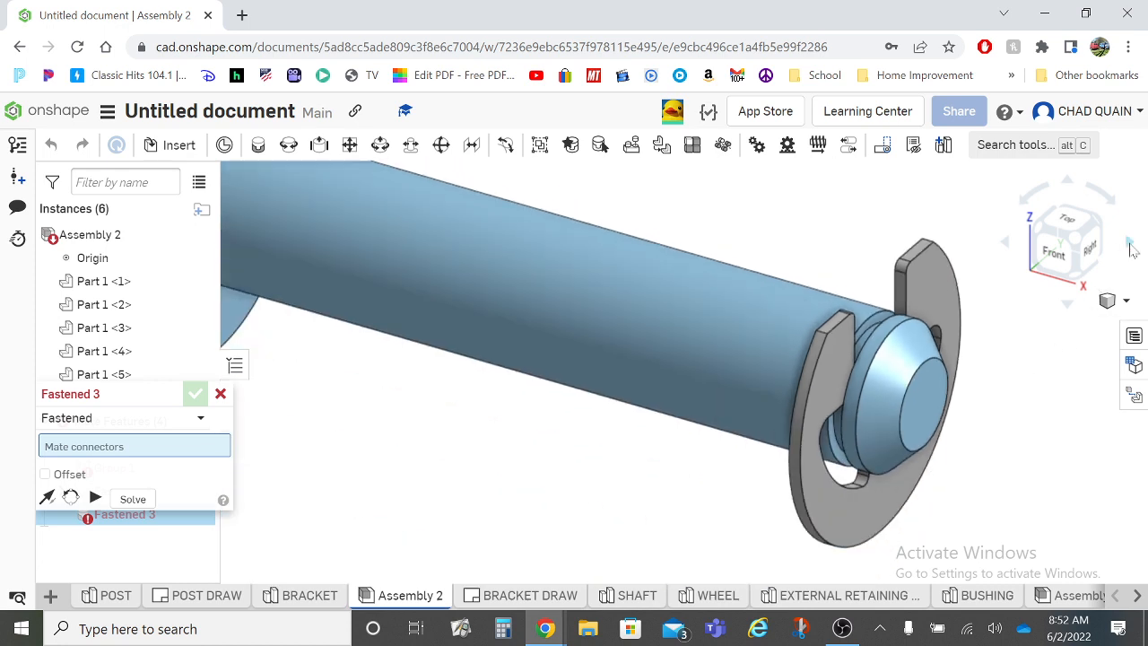
pyautogui.click(1131, 248)
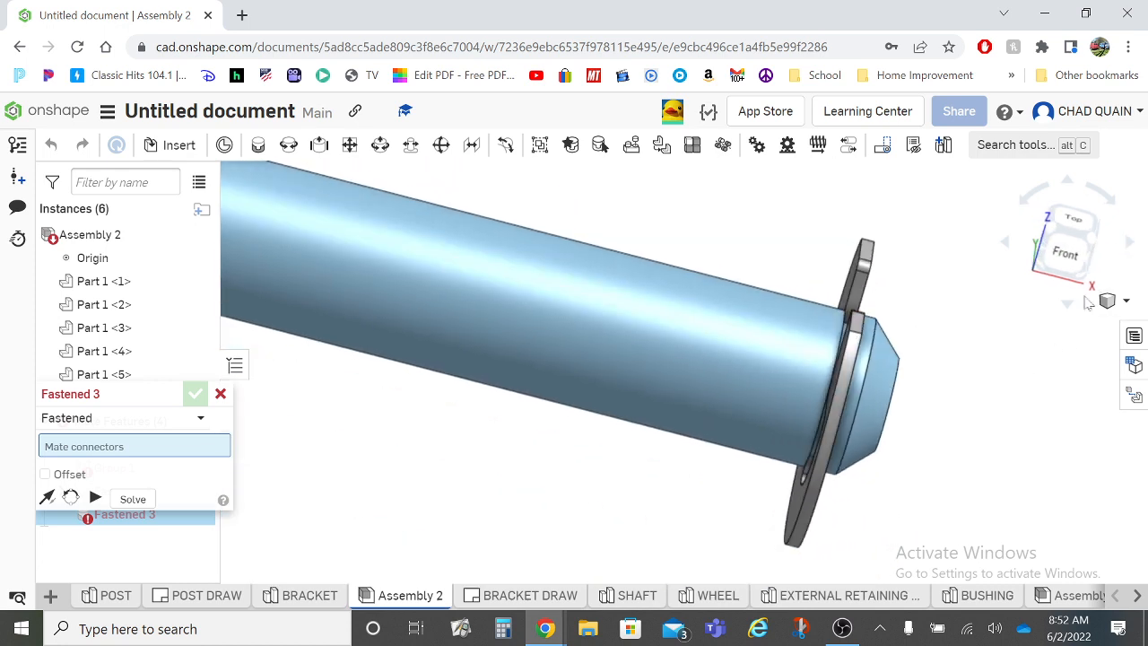
pyautogui.click(1071, 306)
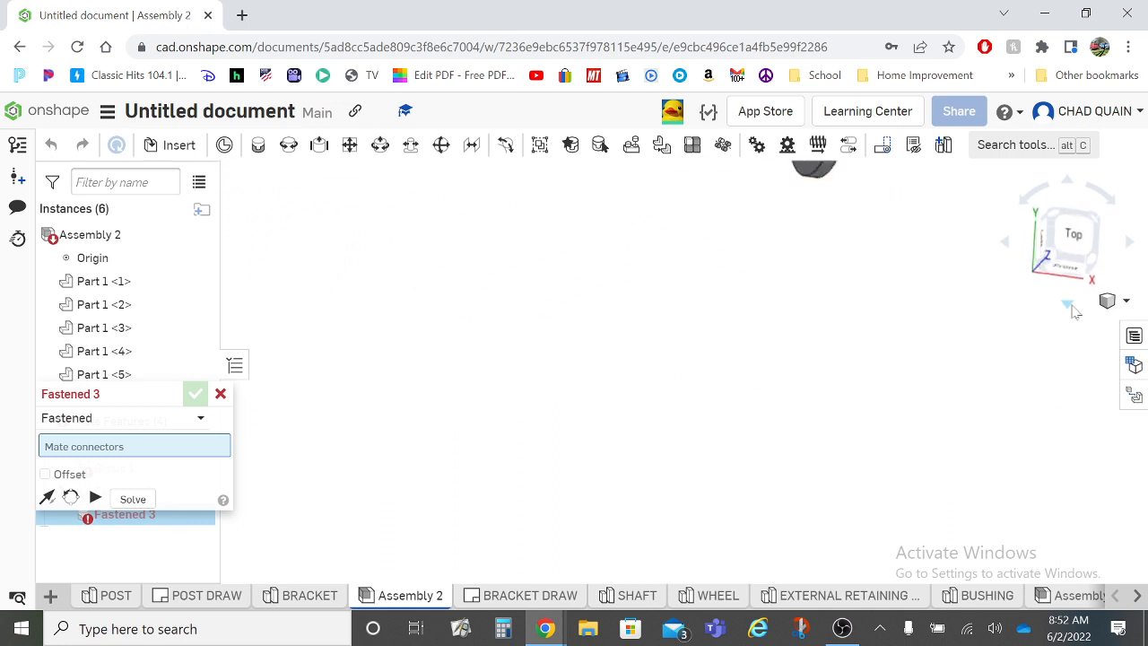
pyautogui.scroll(7, 955, 313)
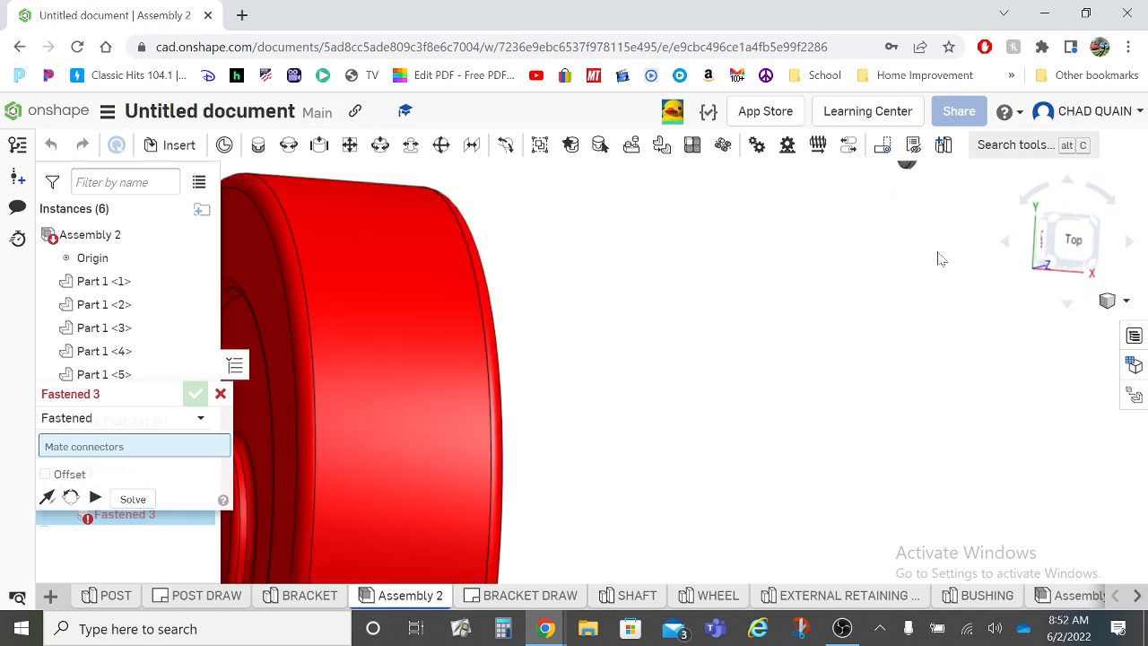
pyautogui.scroll(-5, 901, 196)
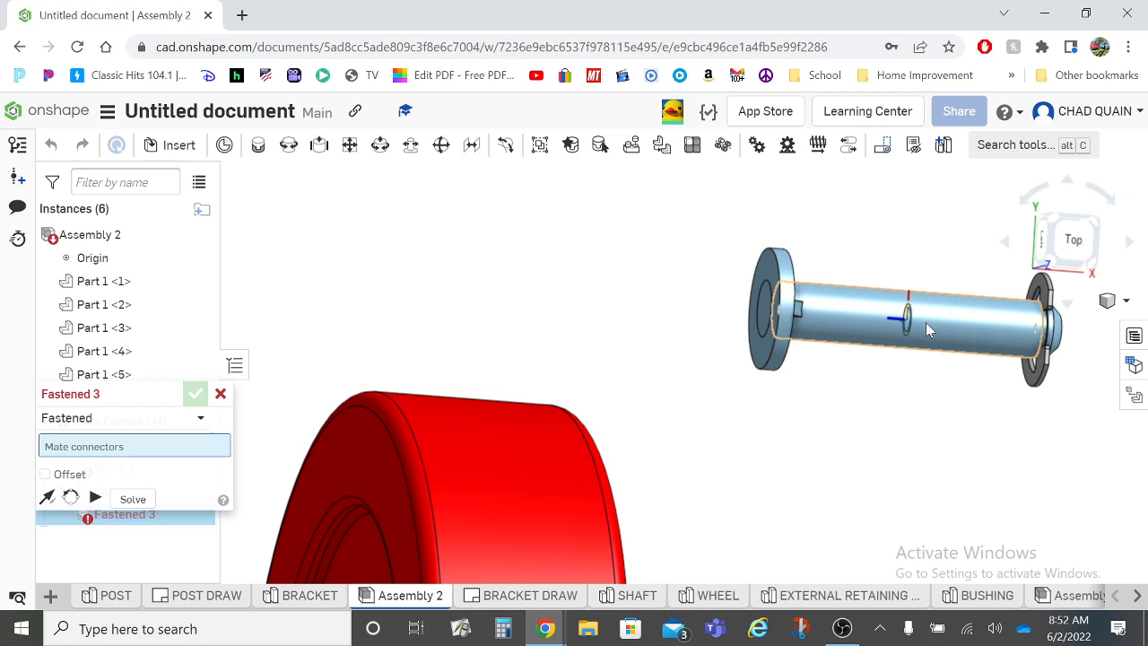
pyautogui.scroll(-5, 748, 454)
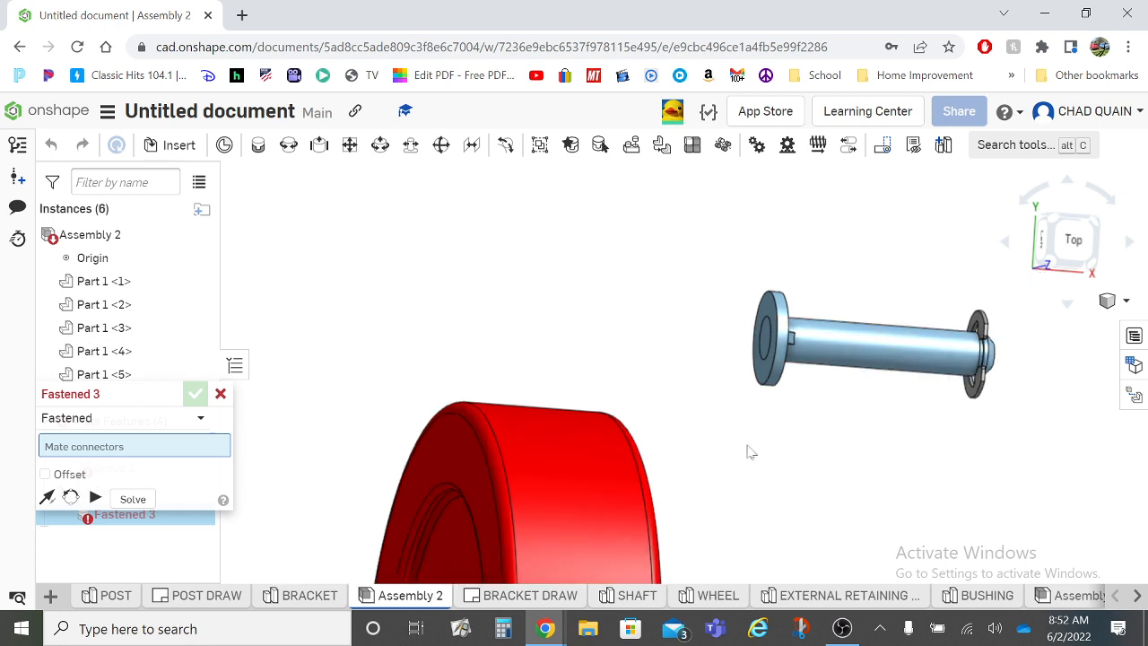
pyautogui.scroll(-3, 576, 600)
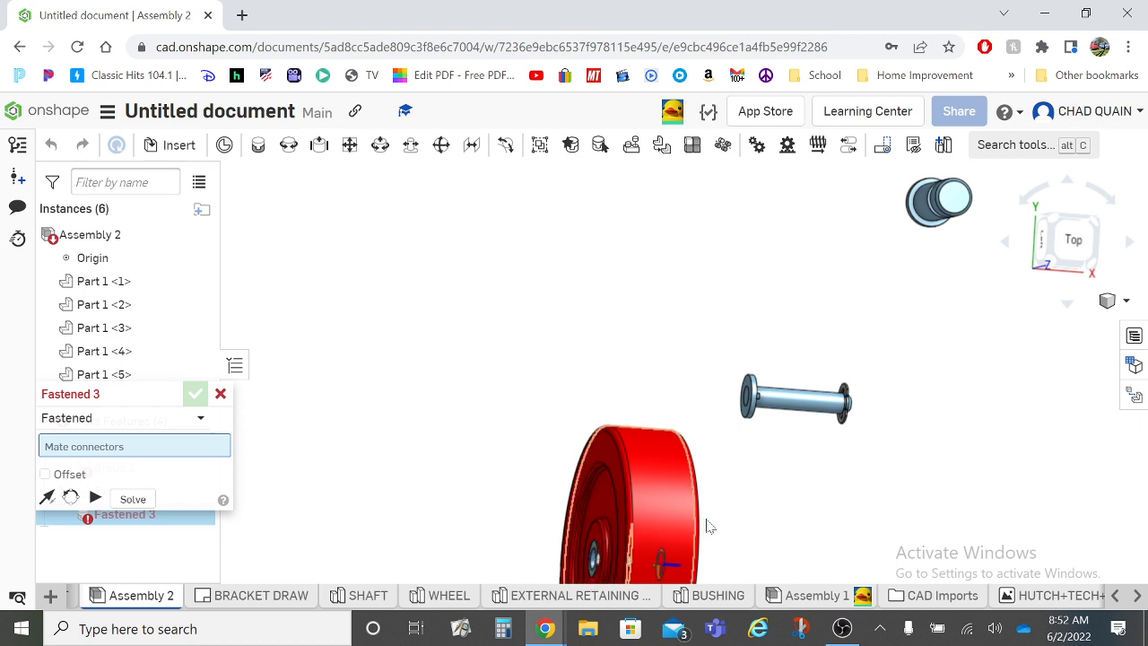
pyautogui.scroll(-4, 708, 525)
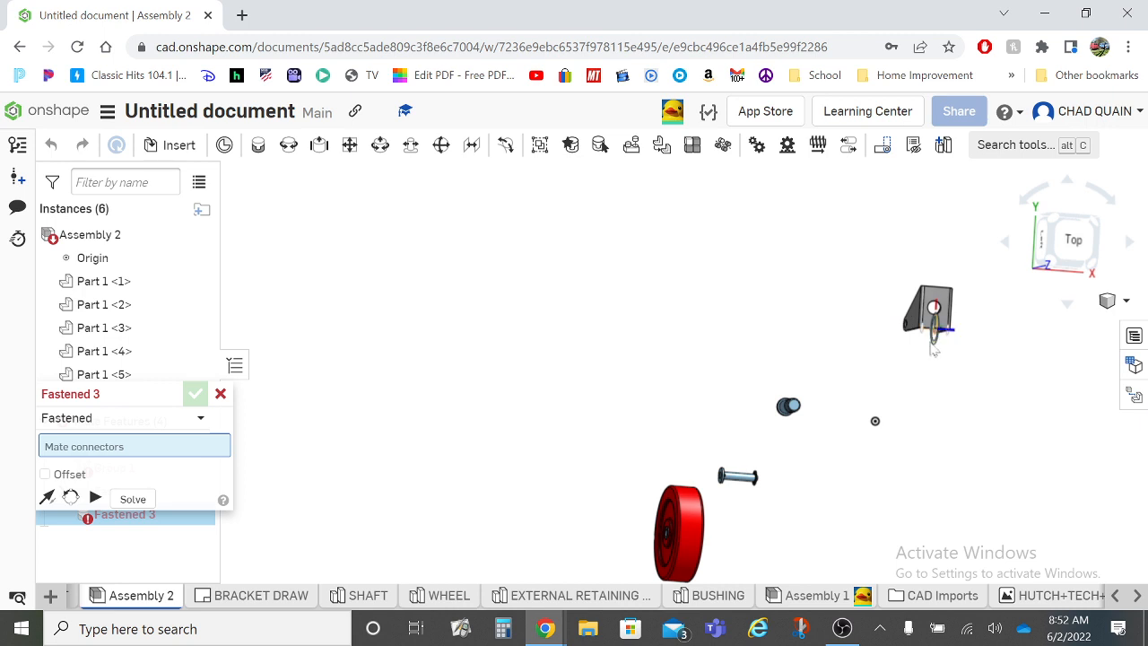
# - Fasten the wheel's hub face centre to the notched hole in the bracket leg, flipping the axis so the wheel sits between the legs
pyautogui.click(1069, 306)
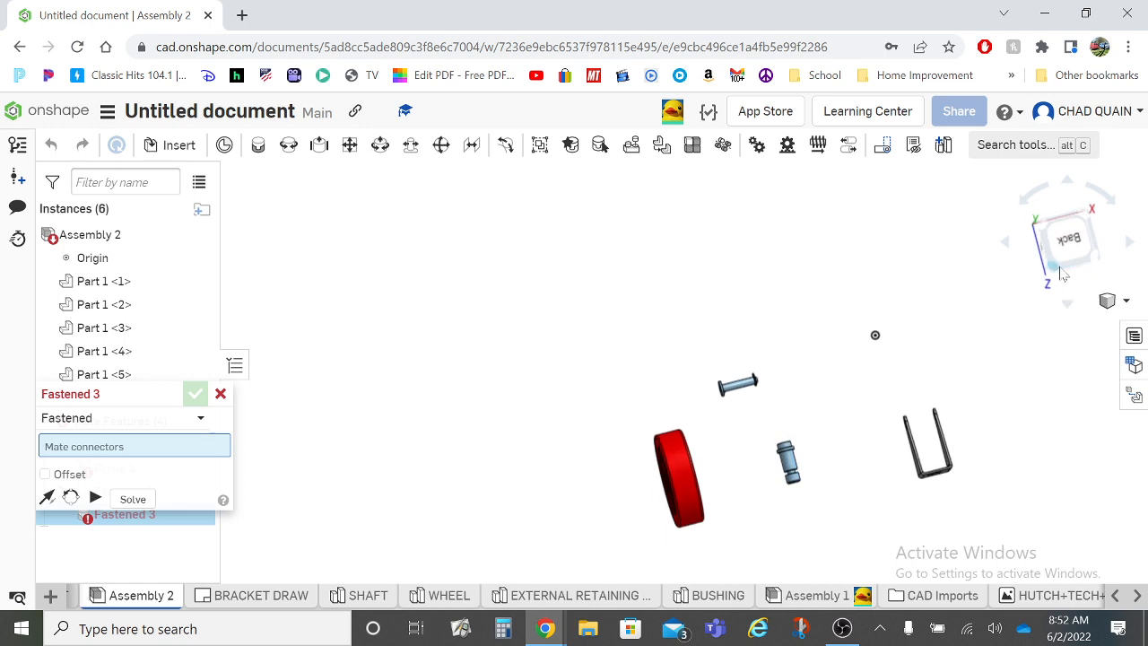
pyautogui.click(1068, 253)
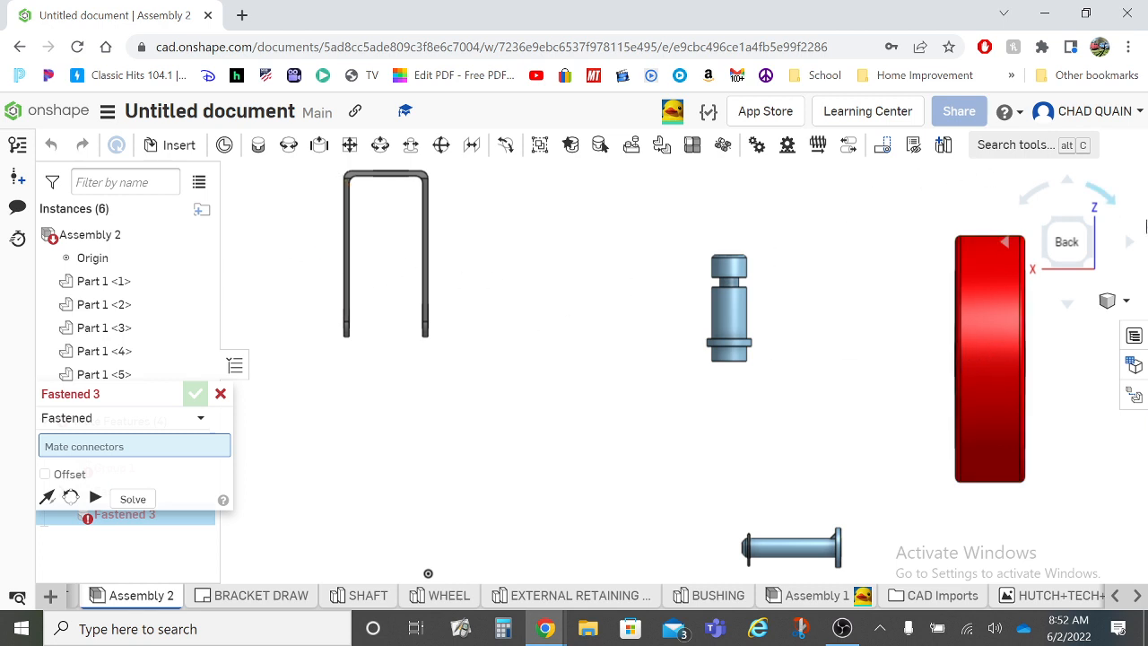
pyautogui.click(1130, 247)
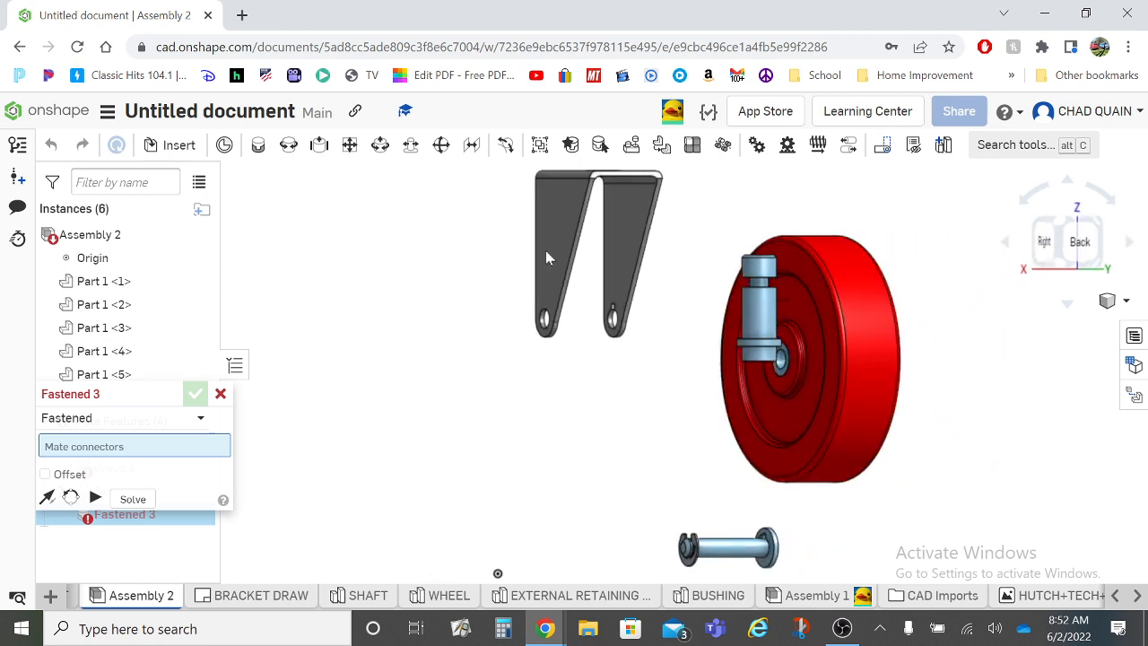
pyautogui.scroll(5, 710, 351)
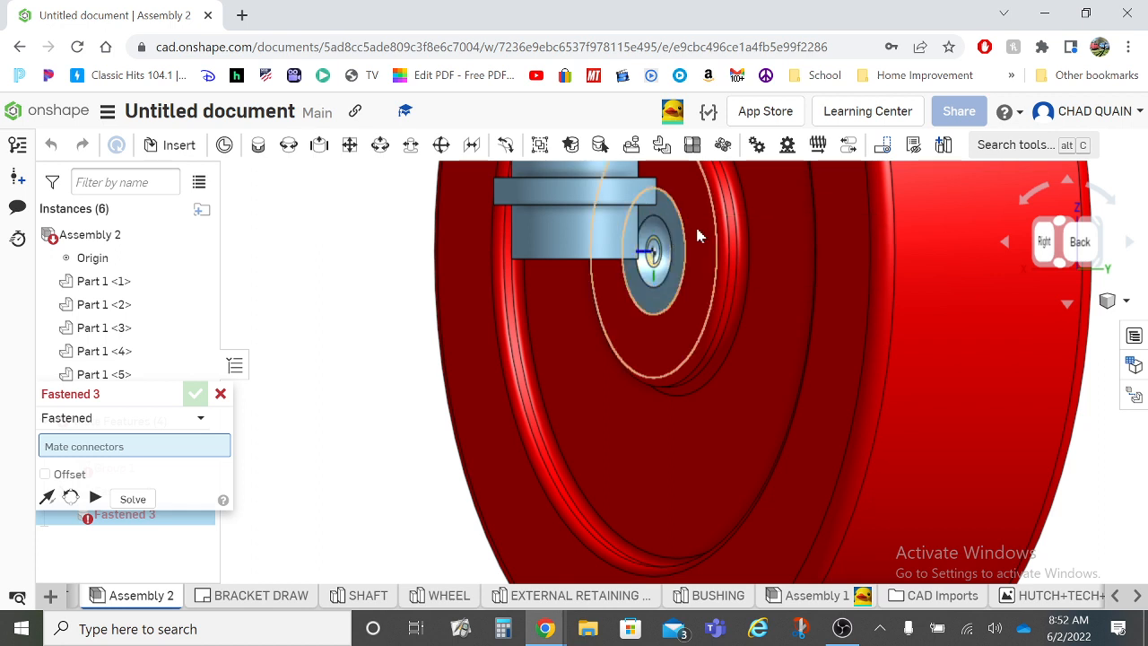
pyautogui.click(697, 231)
pyautogui.scroll(-6, 636, 274)
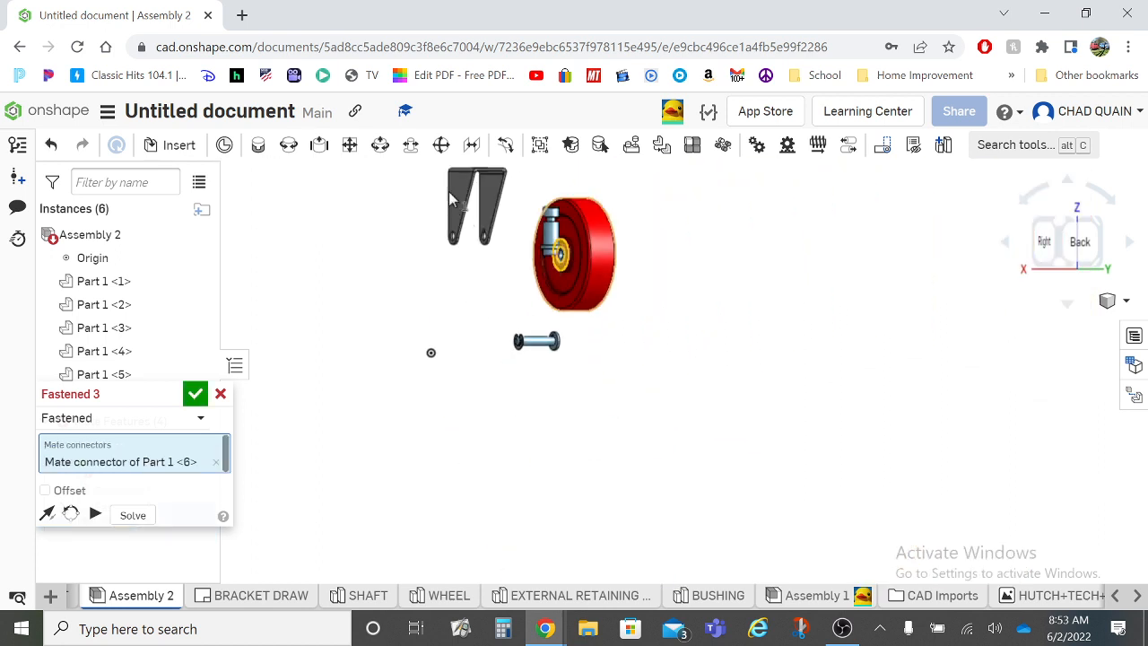
pyautogui.scroll(8, 478, 225)
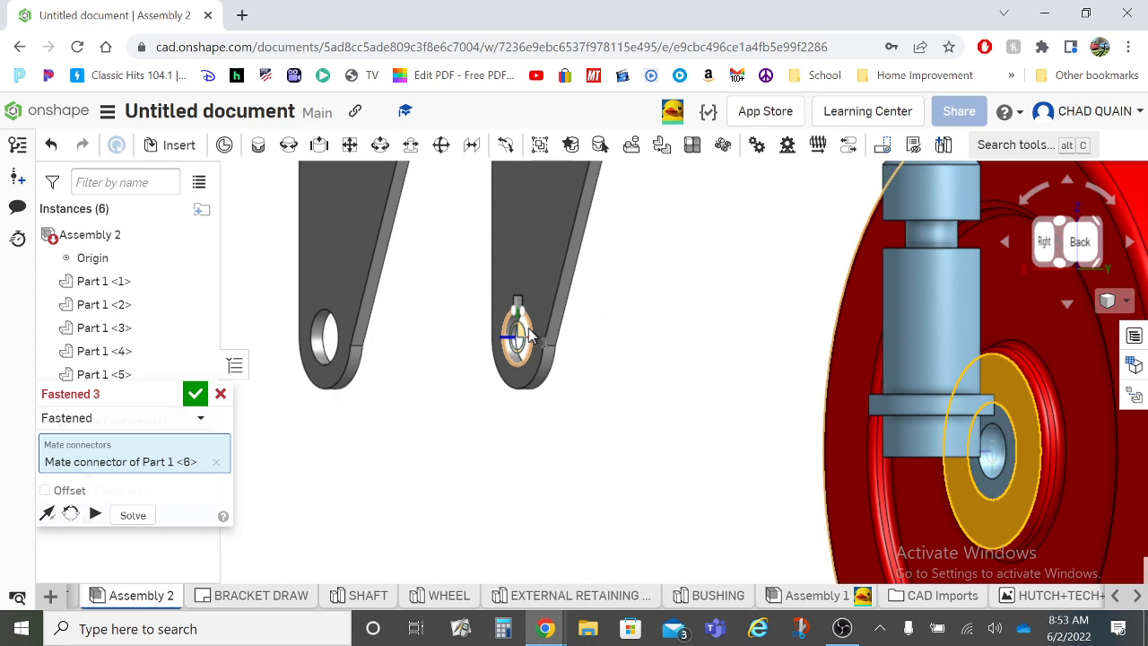
pyautogui.click(529, 337)
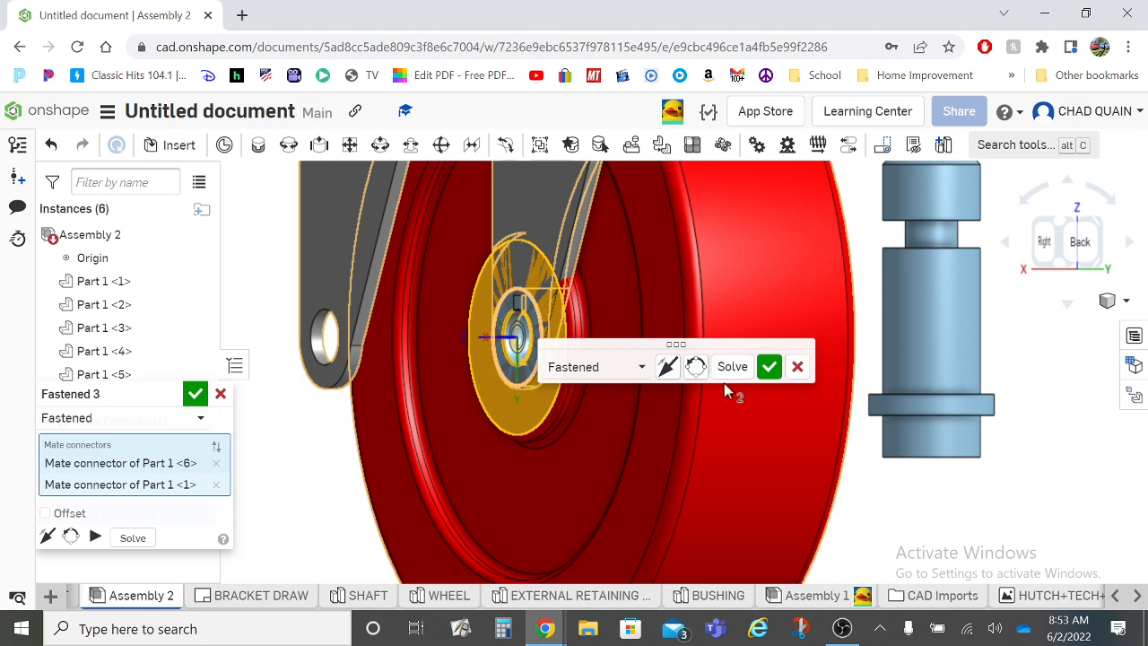
pyautogui.click(667, 366)
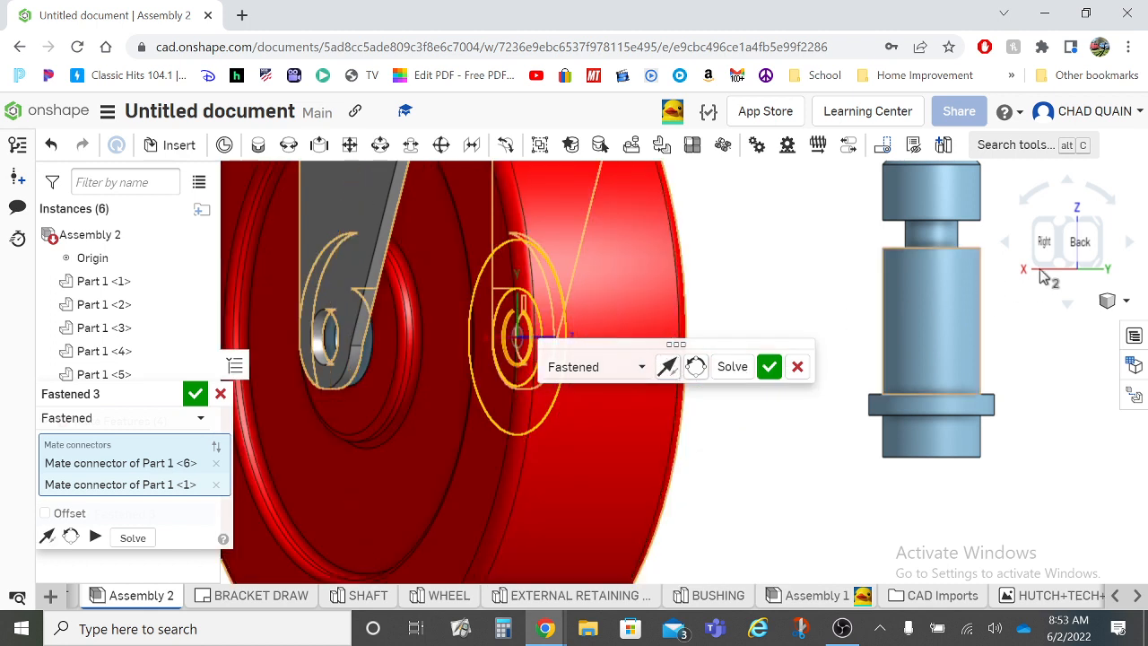
# - Offset the wheel-to-bracket Fastened mate by -1 mm in Z and accept it
pyautogui.click(1082, 245)
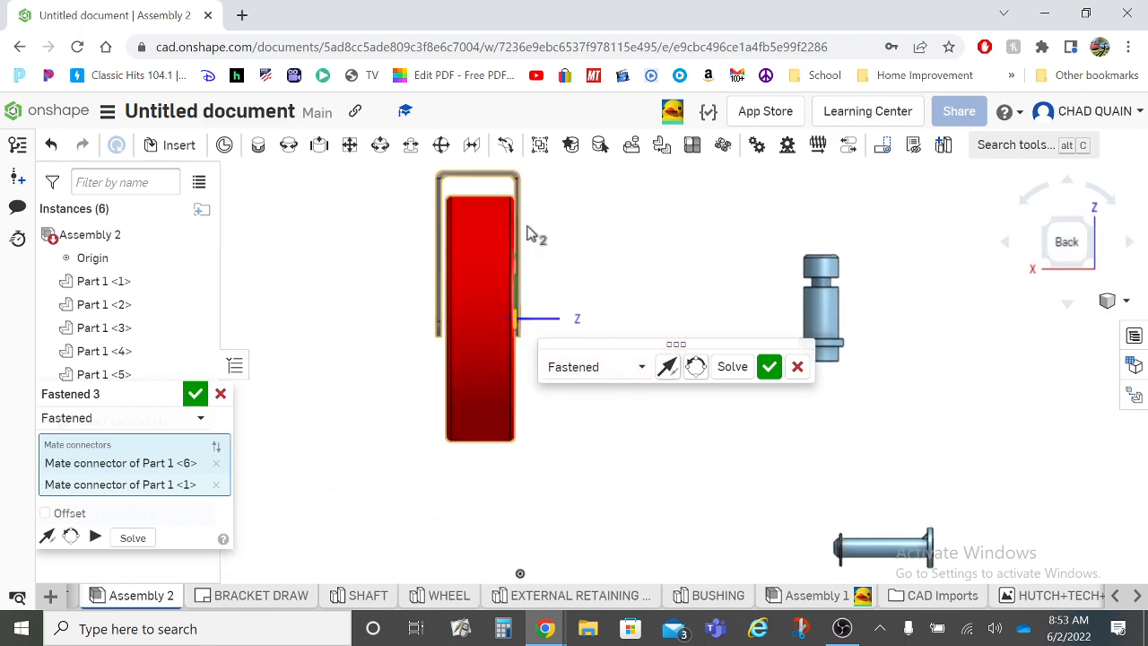
pyautogui.scroll(5, 496, 250)
pyautogui.scroll(-2, 500, 261)
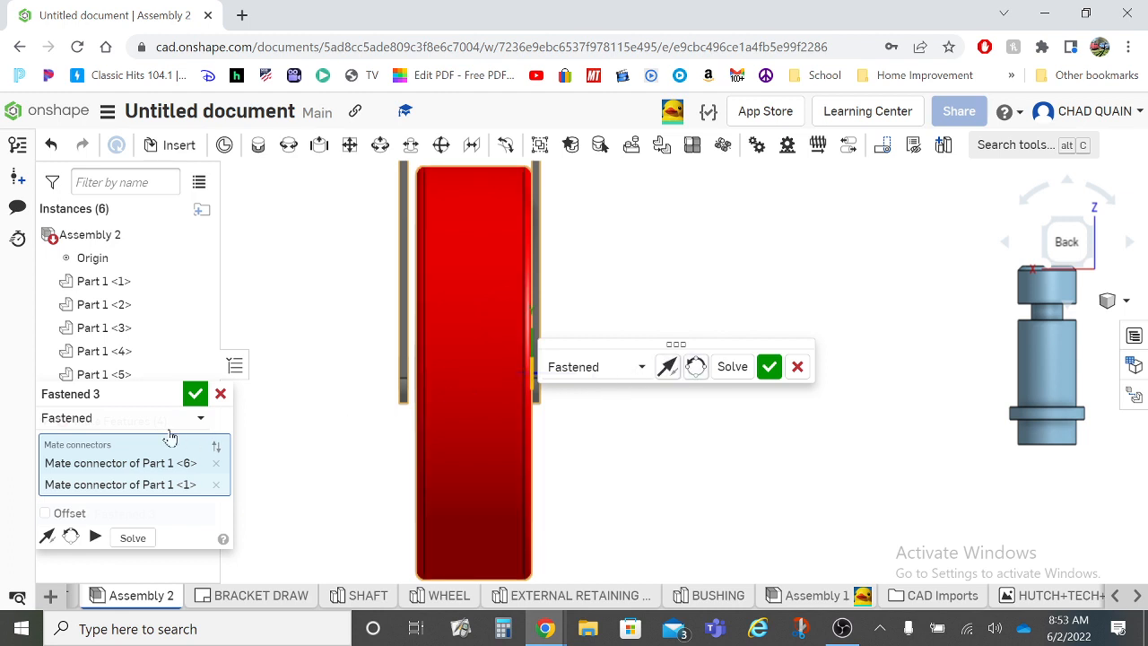
pyautogui.moveTo(114, 399); pyautogui.dragTo(846, 201)
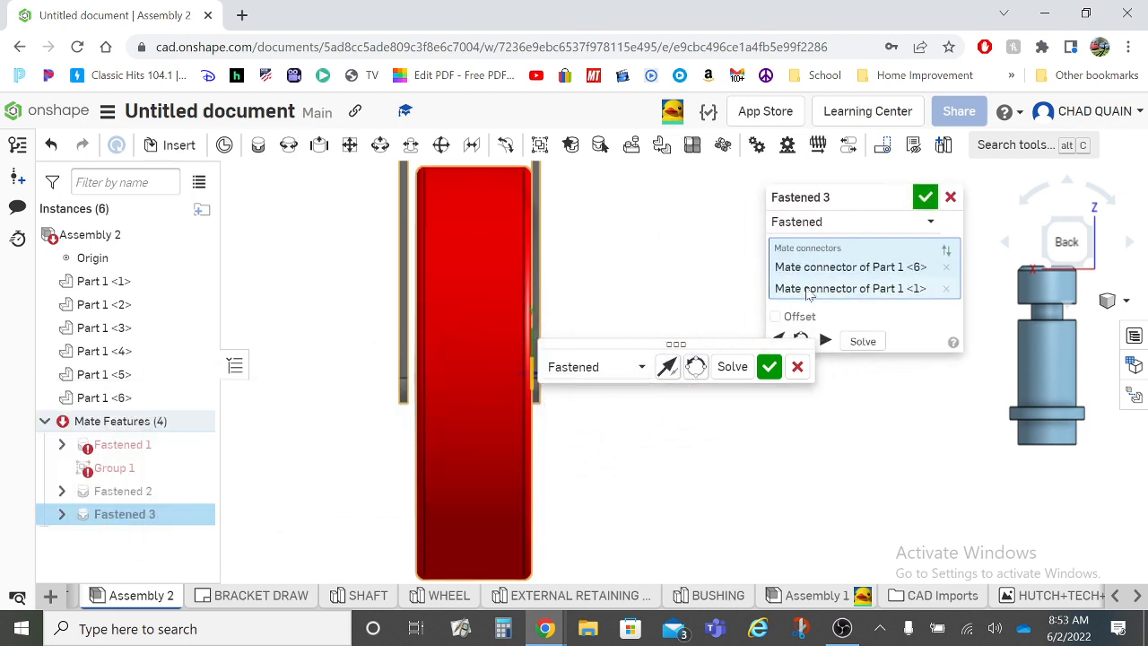
pyautogui.moveTo(675, 345); pyautogui.dragTo(870, 487)
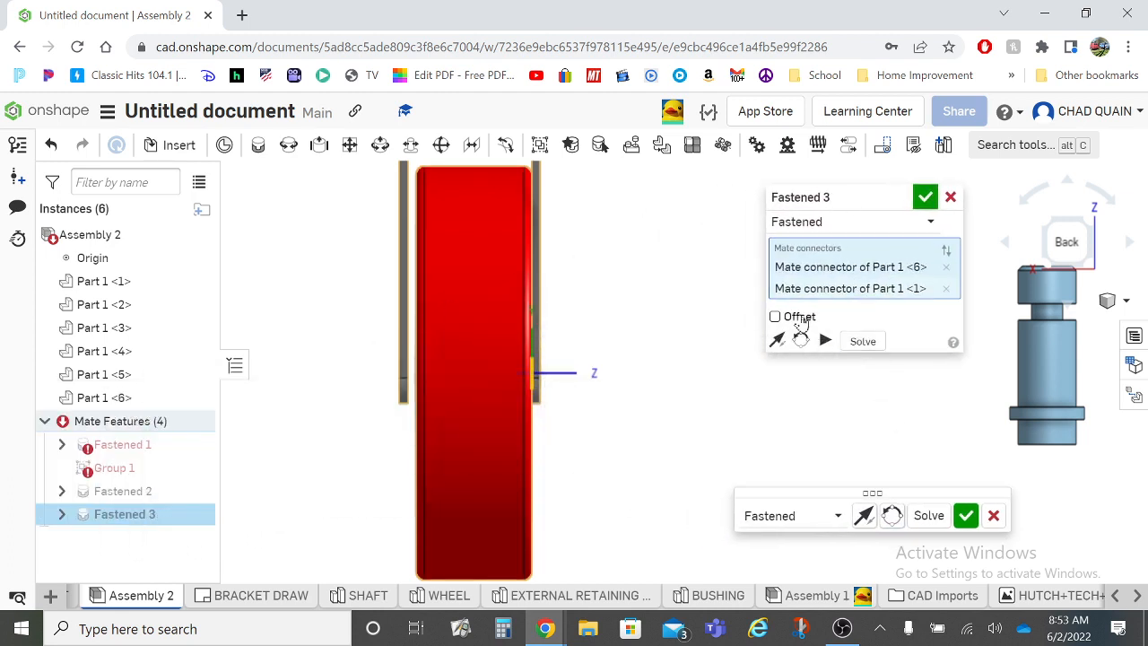
pyautogui.click(774, 318)
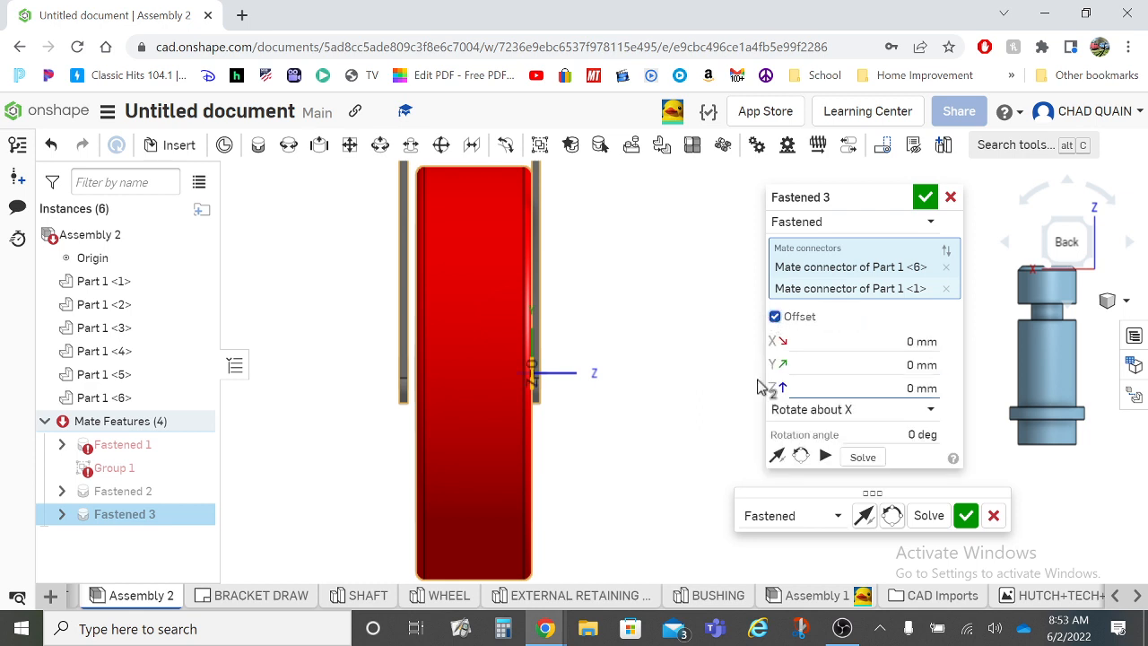
pyautogui.click(864, 387)
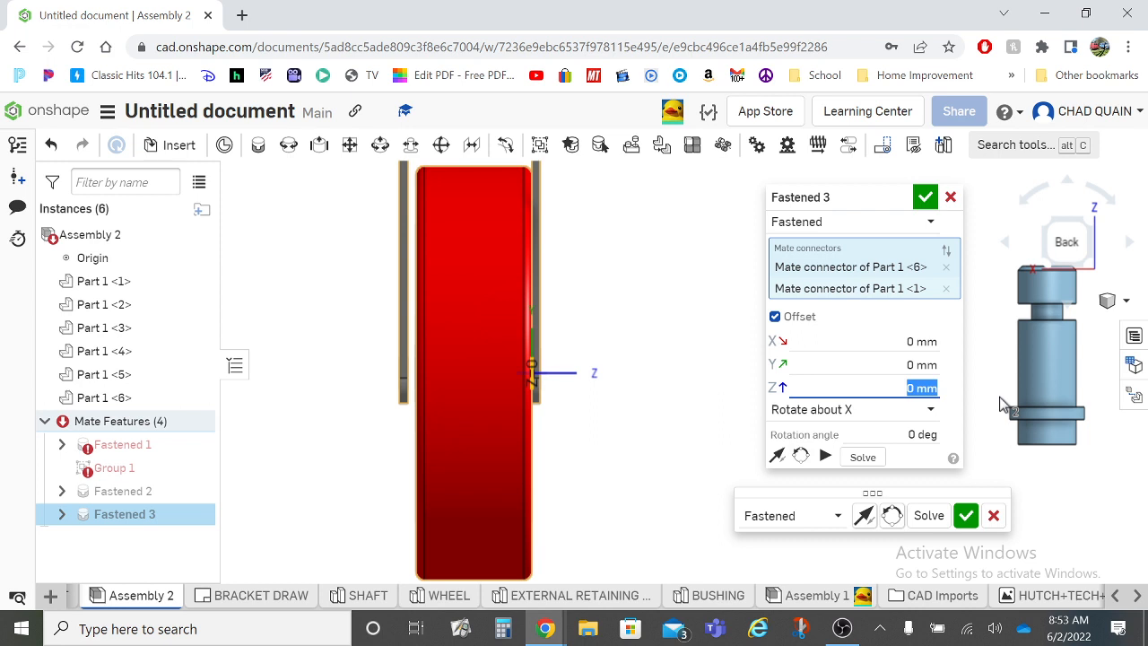
pyautogui.write('-1')
pyautogui.press('Return')
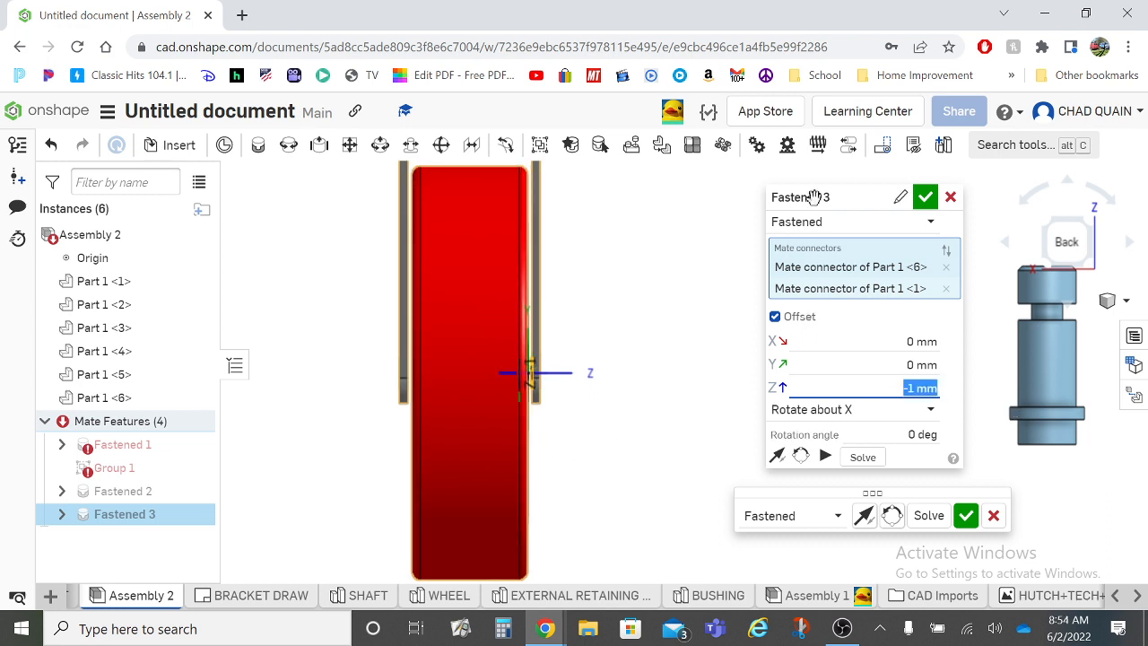
pyautogui.click(925, 197)
# - Group the bracket, the wheel and the bushing so they hold their positions relative to each other
pyautogui.scroll(-3, 712, 375)
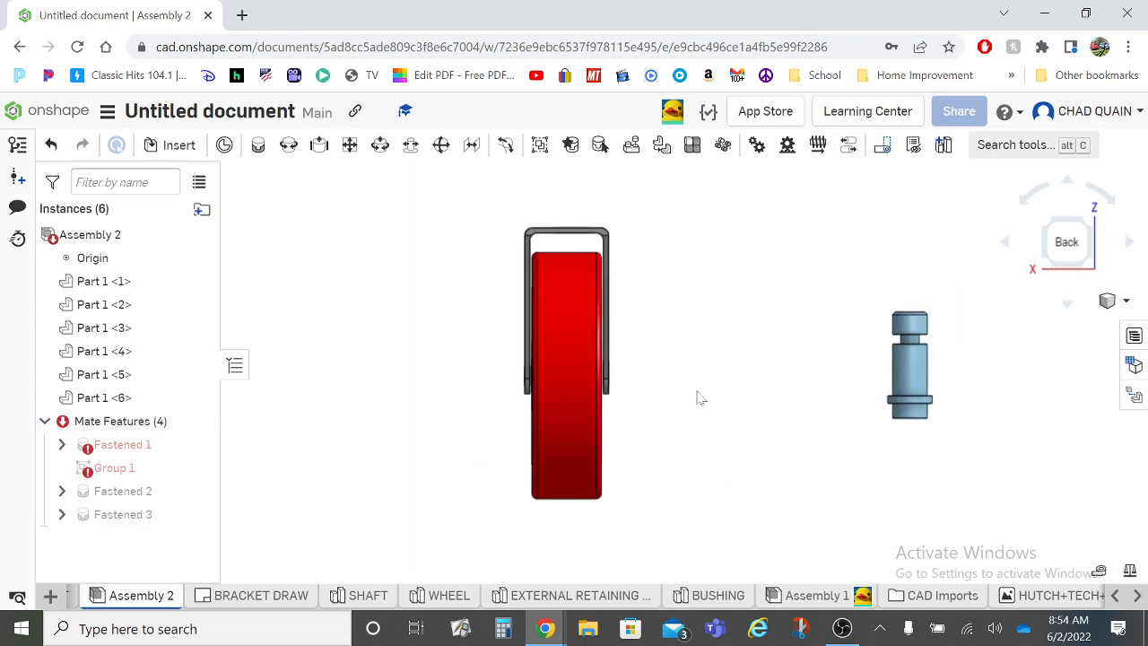
pyautogui.moveTo(516, 222); pyautogui.dragTo(768, 541)
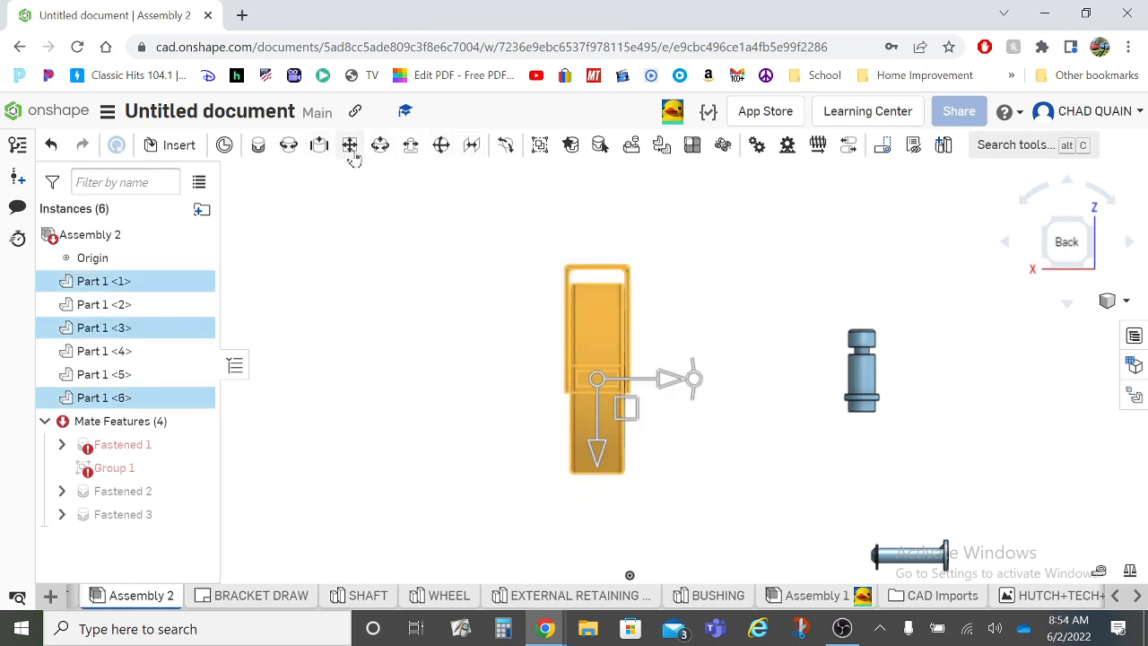
pyautogui.click(540, 145)
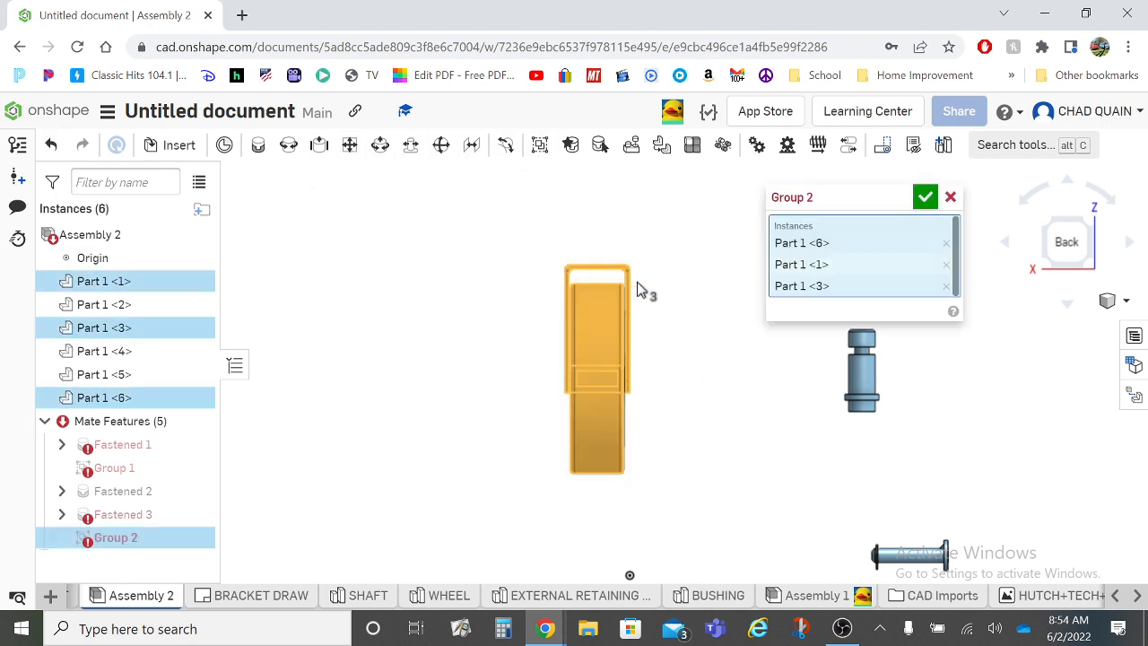
pyautogui.click(924, 198)
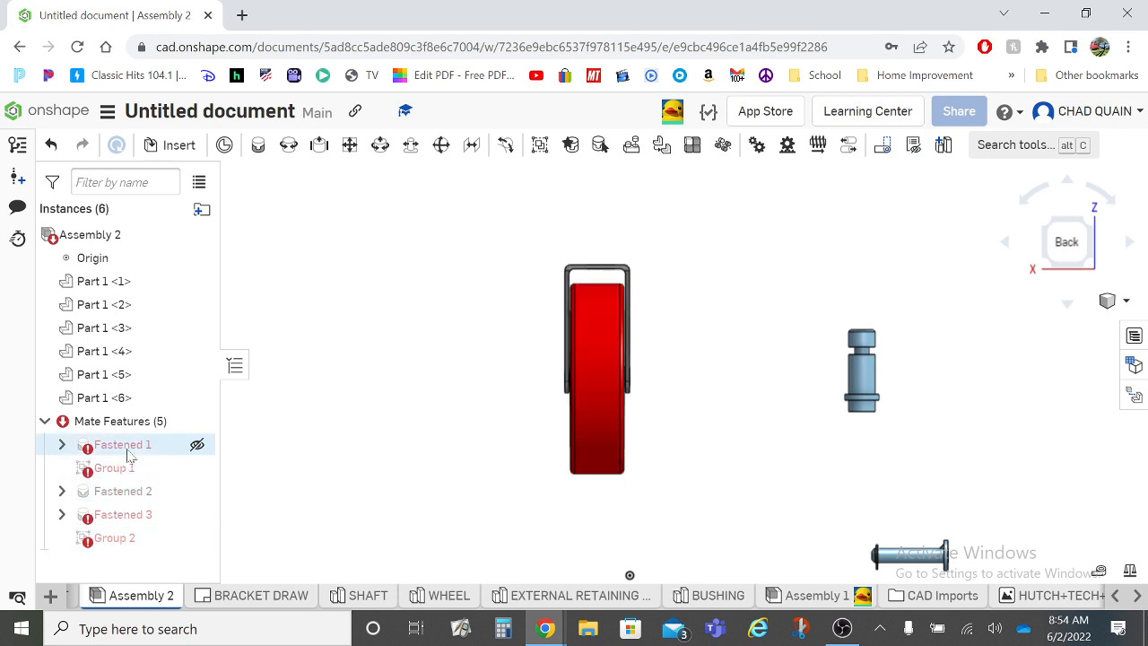
pyautogui.moveTo(131, 453)
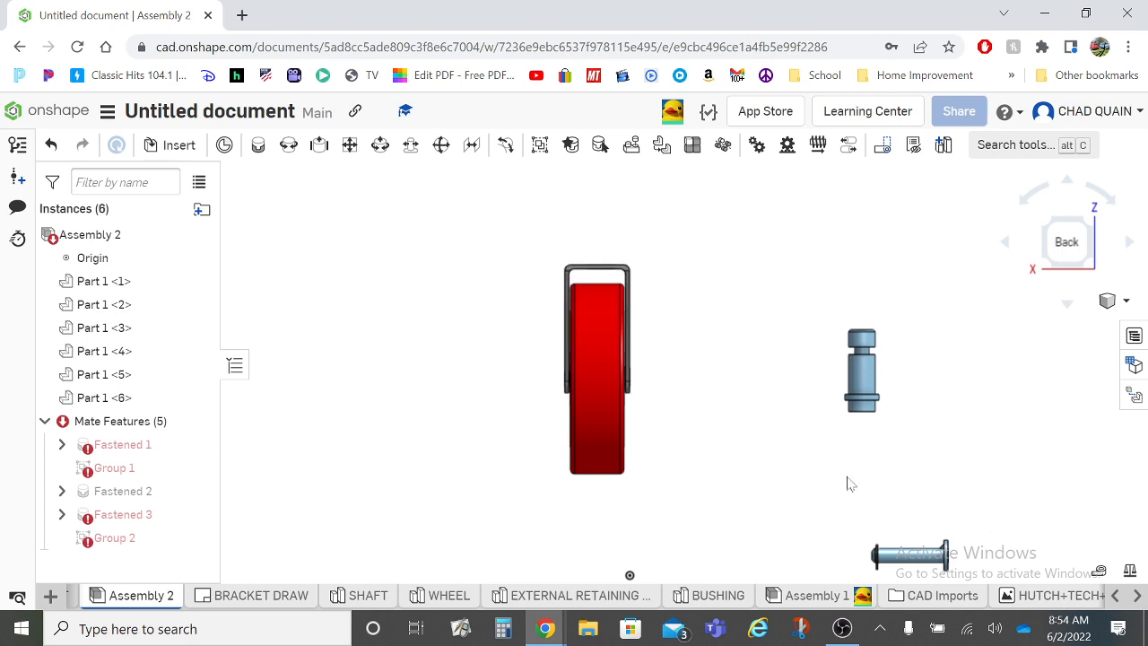
# - Start a Fastened mate and pick the midpoint of the outer edge of the shaft's wedge-shaped key beside its flange
pyautogui.scroll(2, 969, 569)
pyautogui.scroll(2, 982, 564)
pyautogui.scroll(-2, 996, 556)
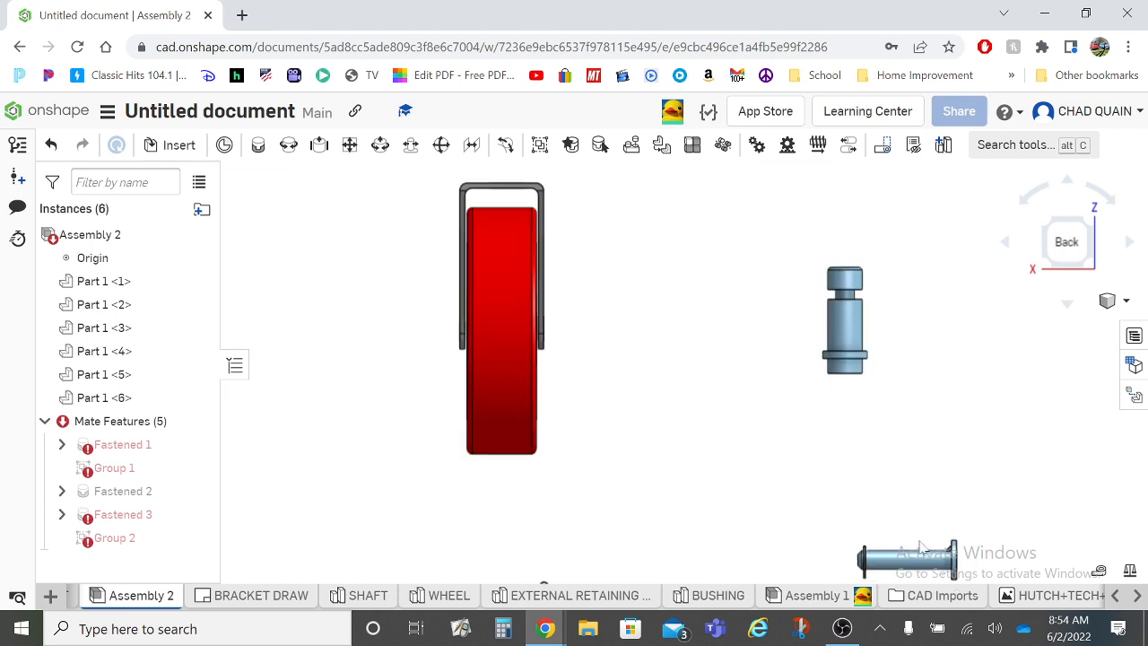
pyautogui.click(1003, 243)
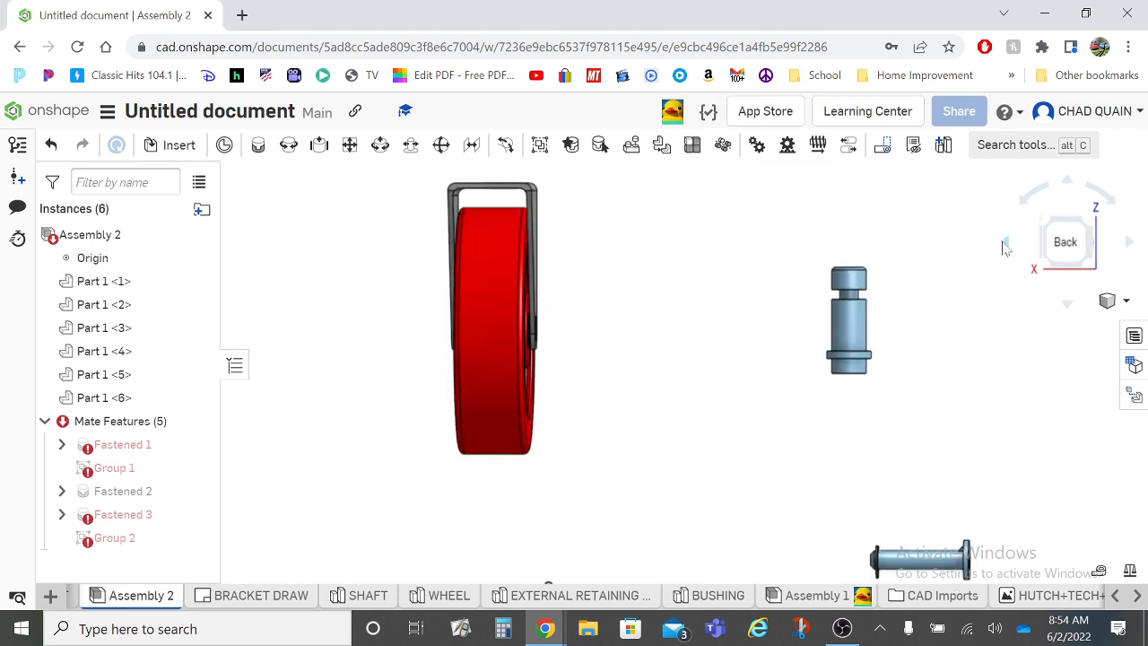
pyautogui.click(1130, 242)
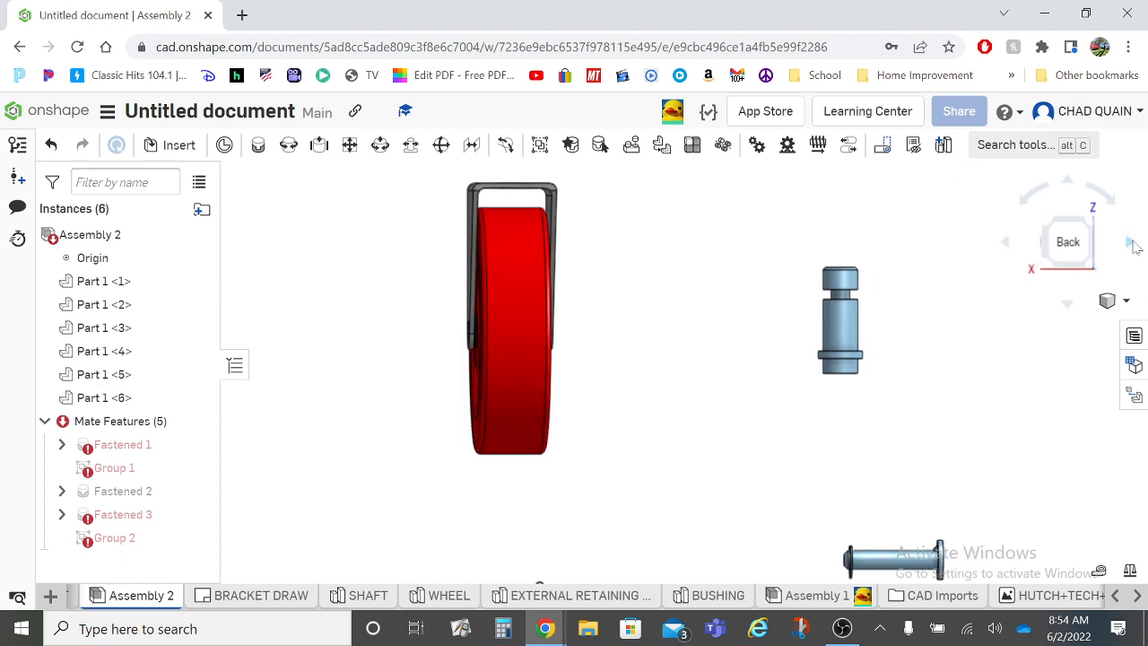
pyautogui.scroll(3, 659, 577)
pyautogui.scroll(1, 659, 577)
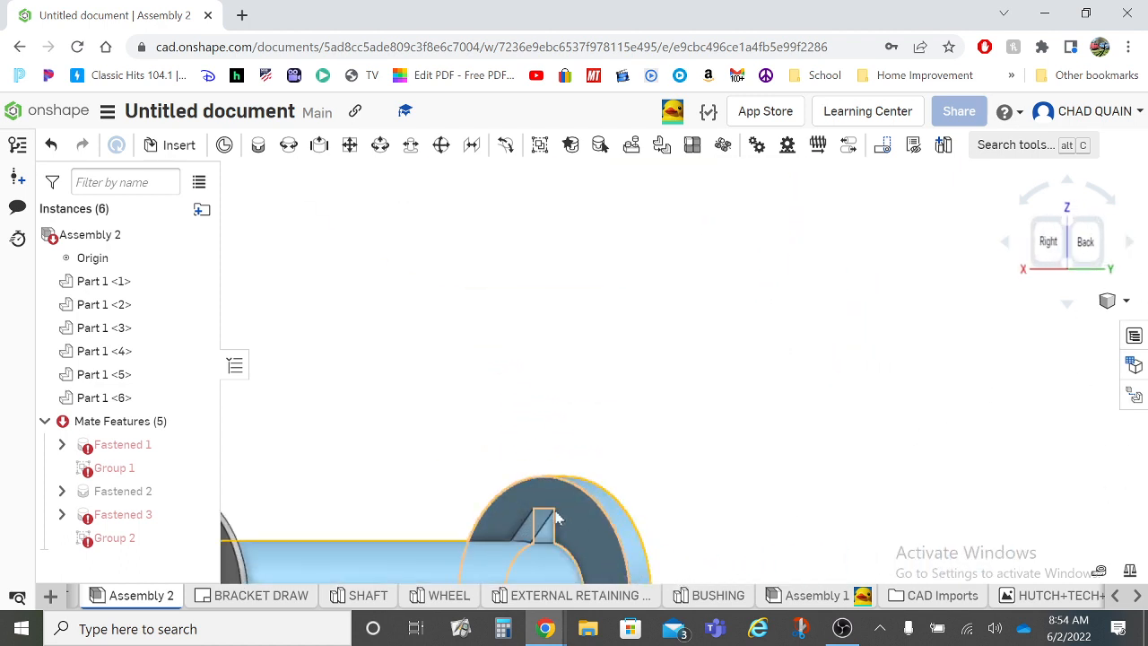
pyautogui.click(257, 146)
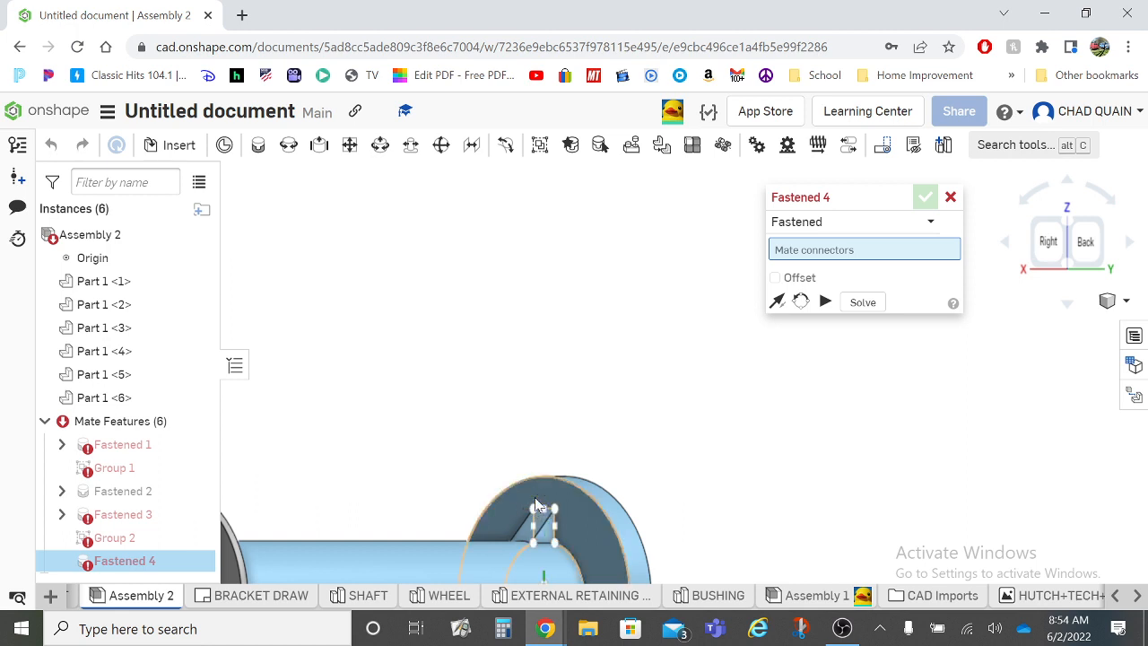
pyautogui.click(543, 508)
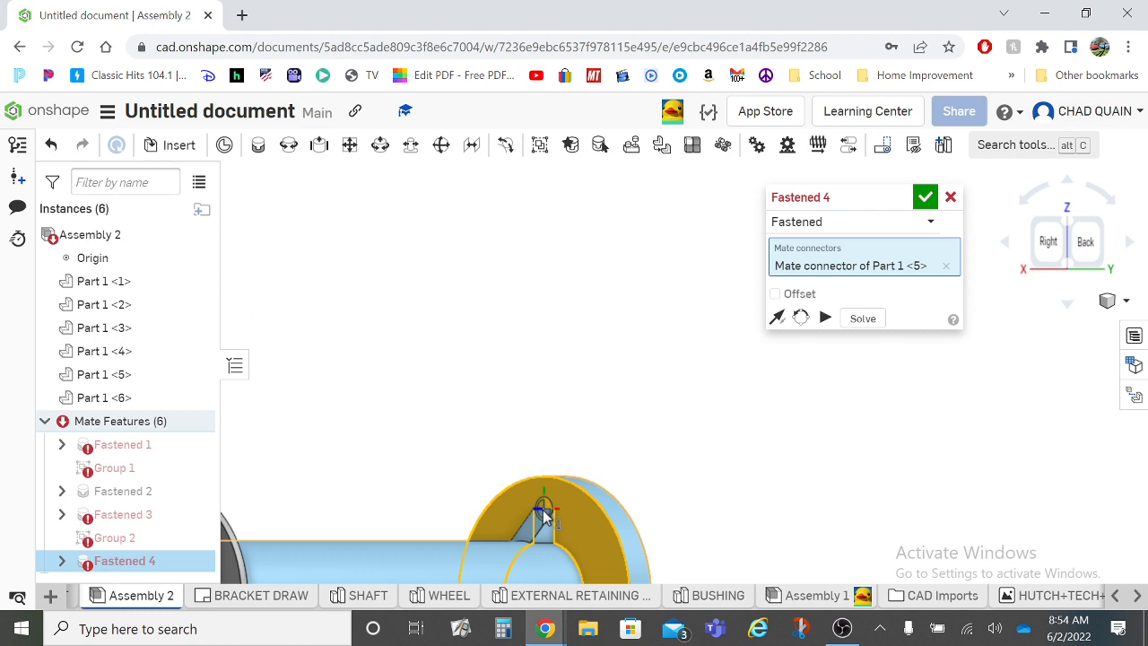
# - Try to fasten the shaft's key to the midpoint of the notch's top edge in the bracket leg
pyautogui.scroll(-5, 906, 395)
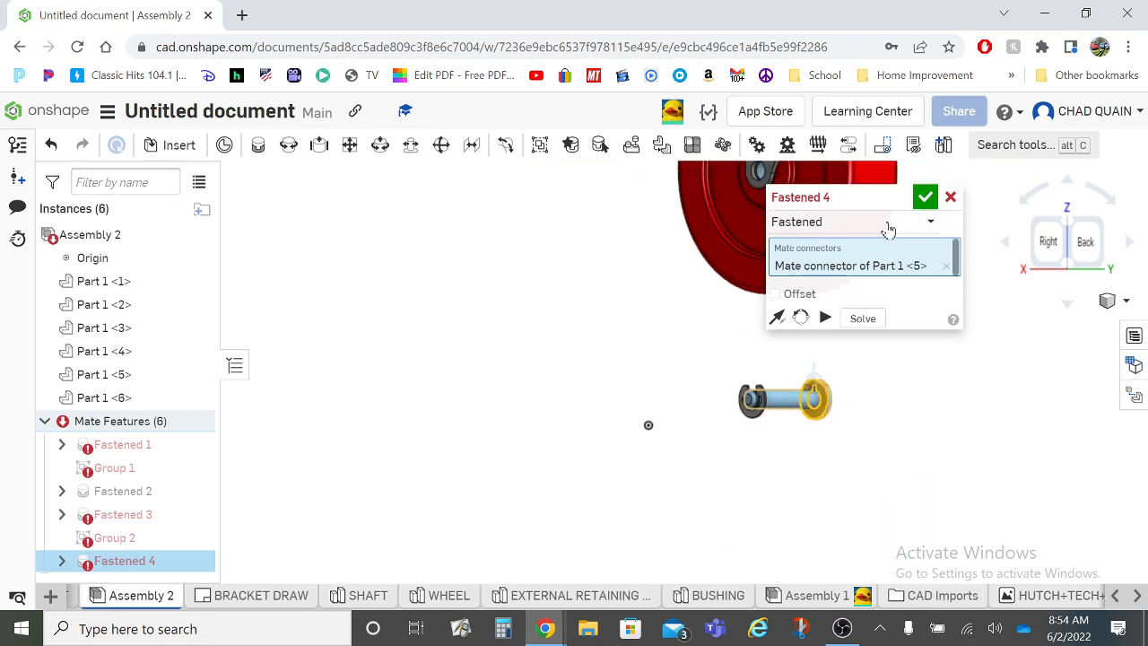
pyautogui.scroll(-2, 1082, 249)
pyautogui.click(1129, 244)
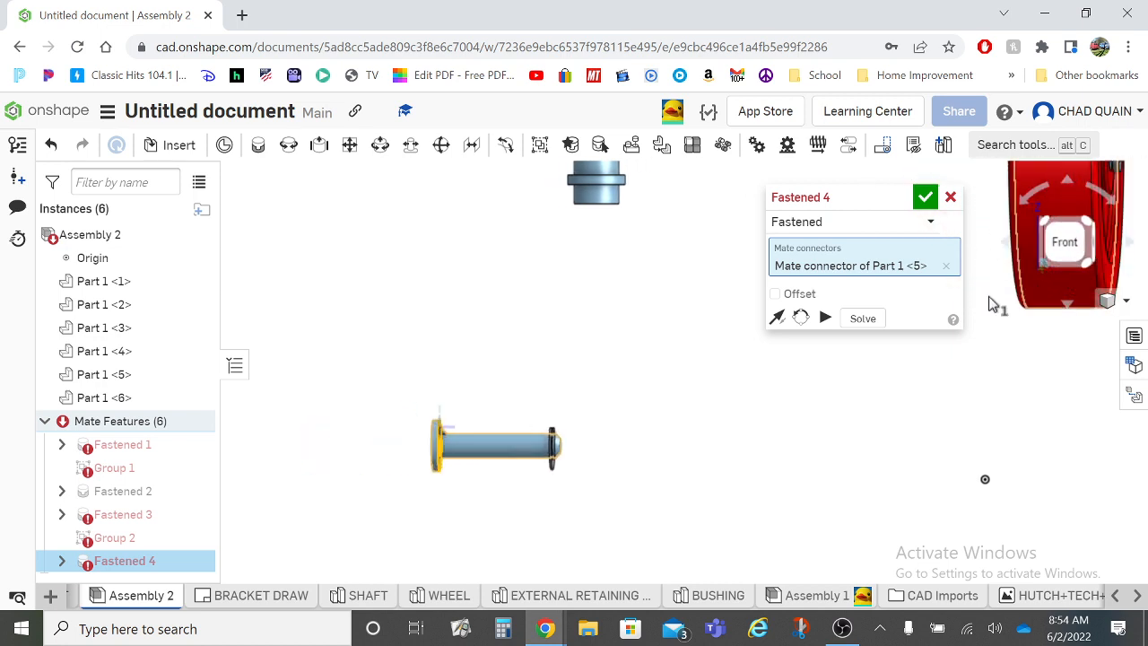
pyautogui.scroll(-4, 1007, 242)
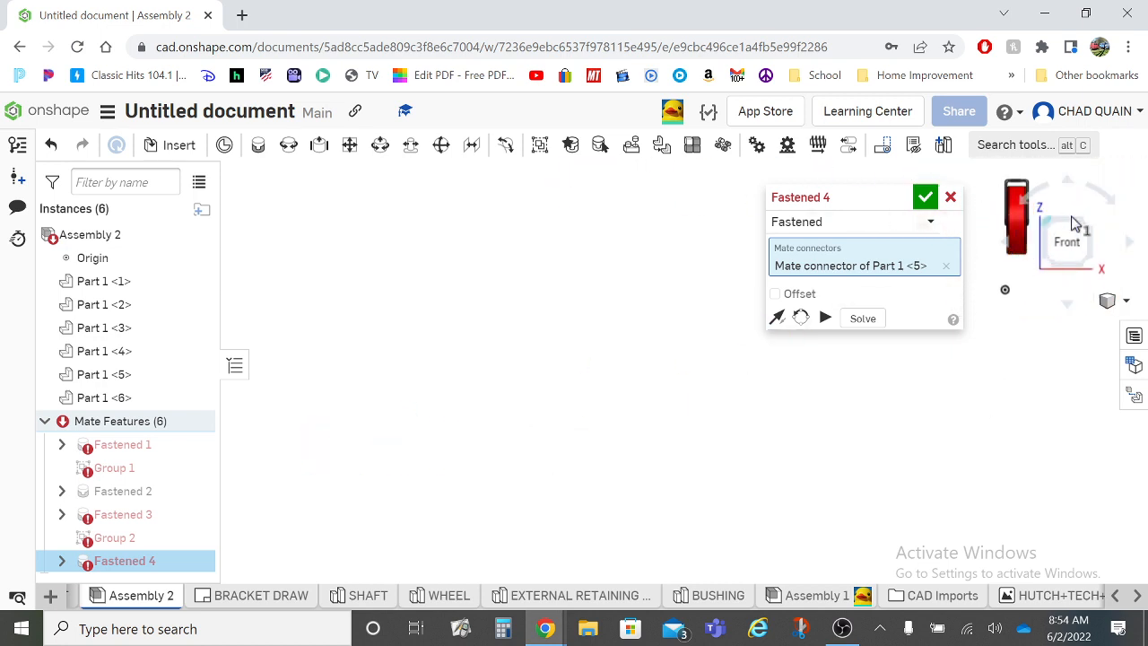
pyautogui.click(1123, 244)
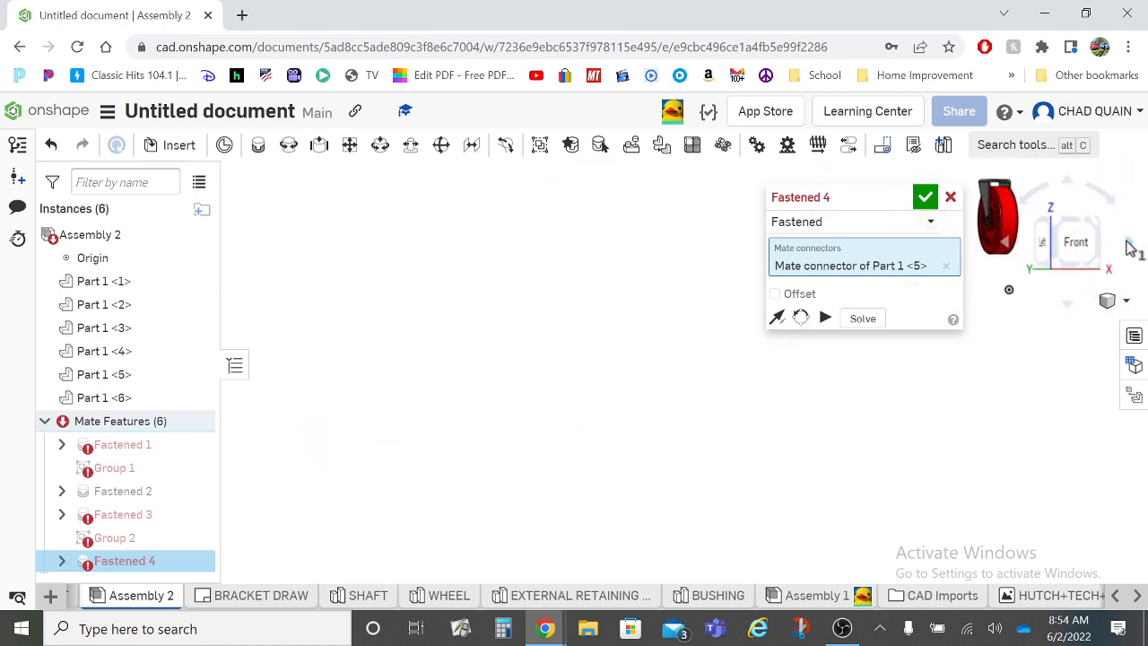
pyautogui.moveTo(801, 200); pyautogui.dragTo(576, 235)
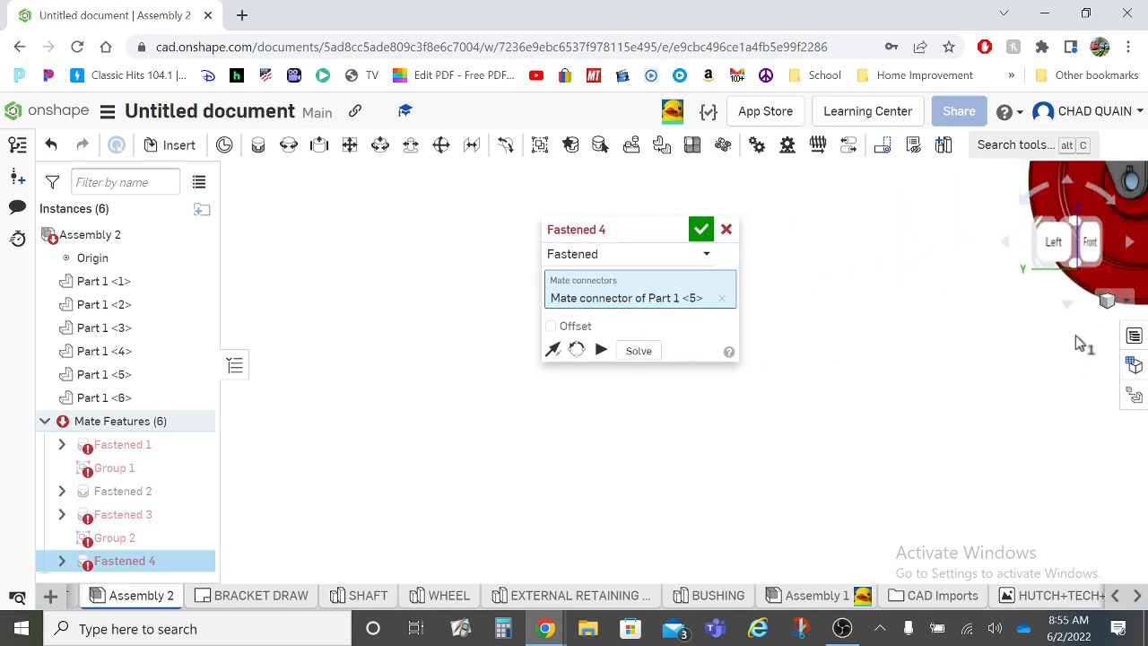
pyautogui.moveTo(1058, 326); pyautogui.dragTo(782, 535, button='middle')
pyautogui.scroll(5, 858, 441)
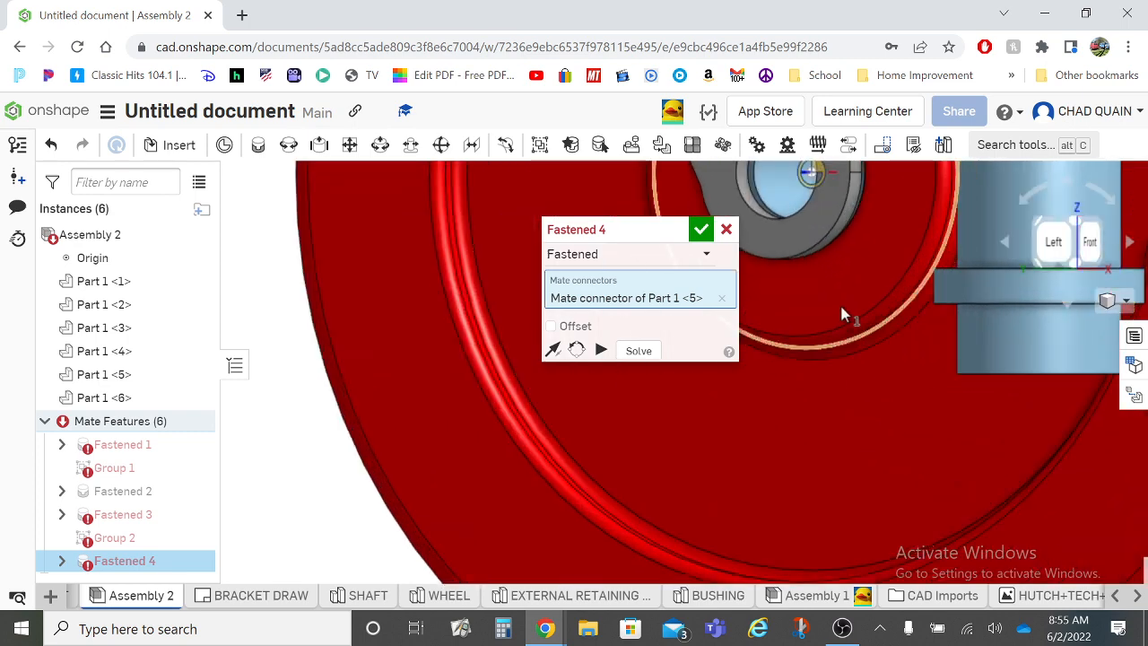
pyautogui.scroll(-5, 839, 377)
pyautogui.scroll(5, 828, 367)
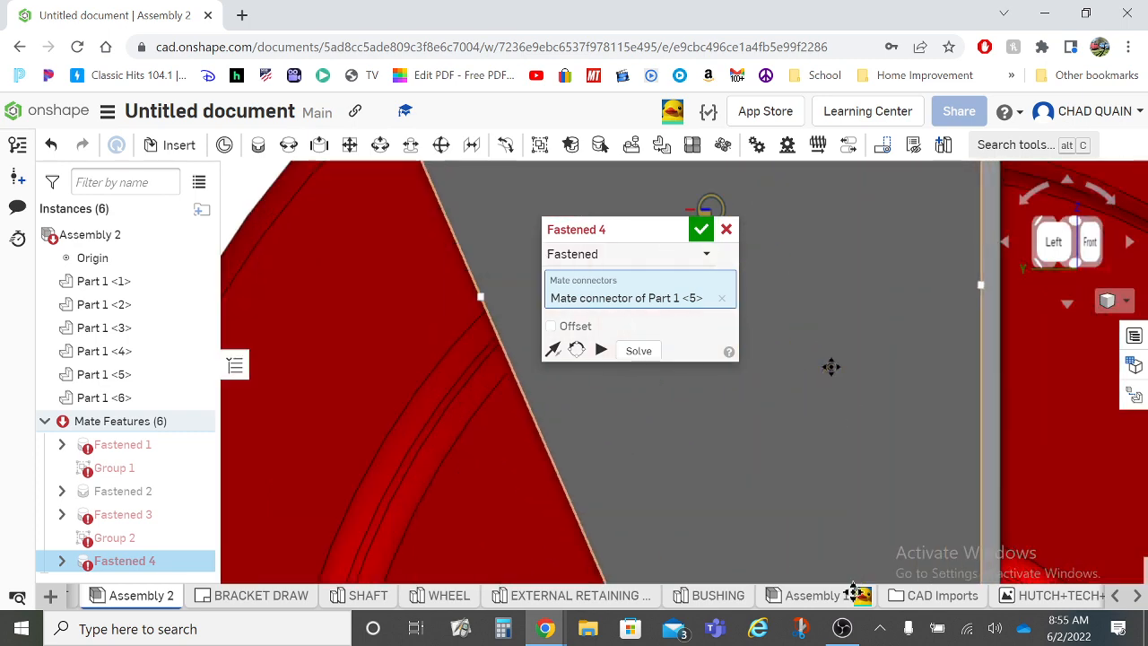
pyautogui.scroll(-4, 828, 367)
pyautogui.scroll(-2, 832, 367)
pyautogui.scroll(2, 831, 367)
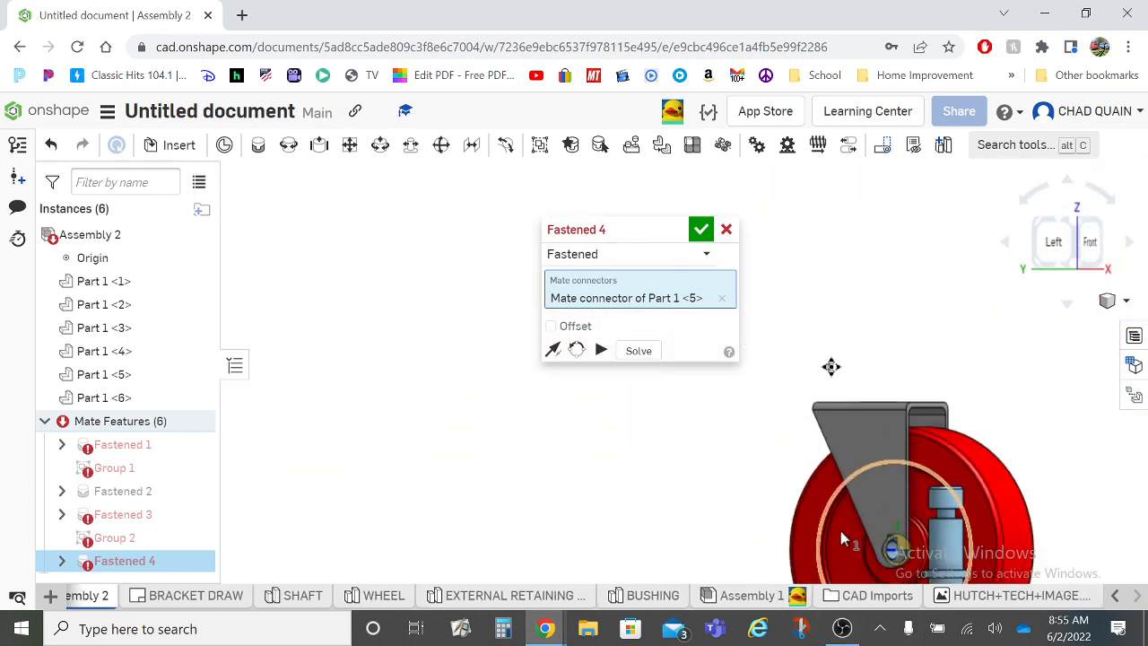
pyautogui.scroll(-2, 831, 367)
pyautogui.scroll(4, 844, 314)
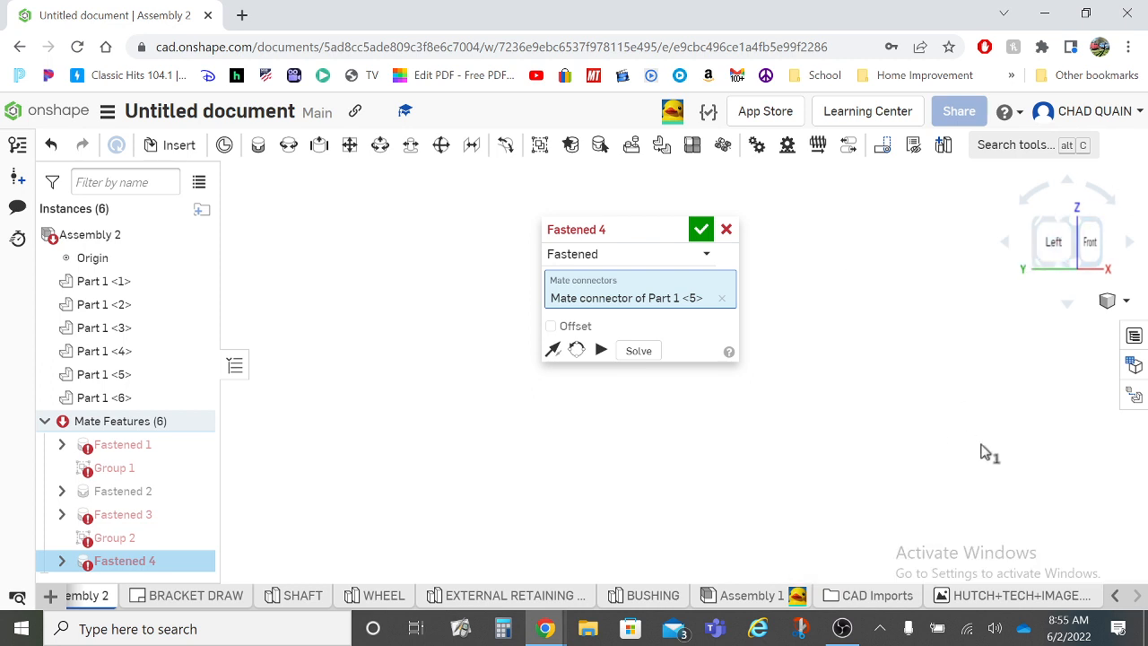
pyautogui.click(1052, 260)
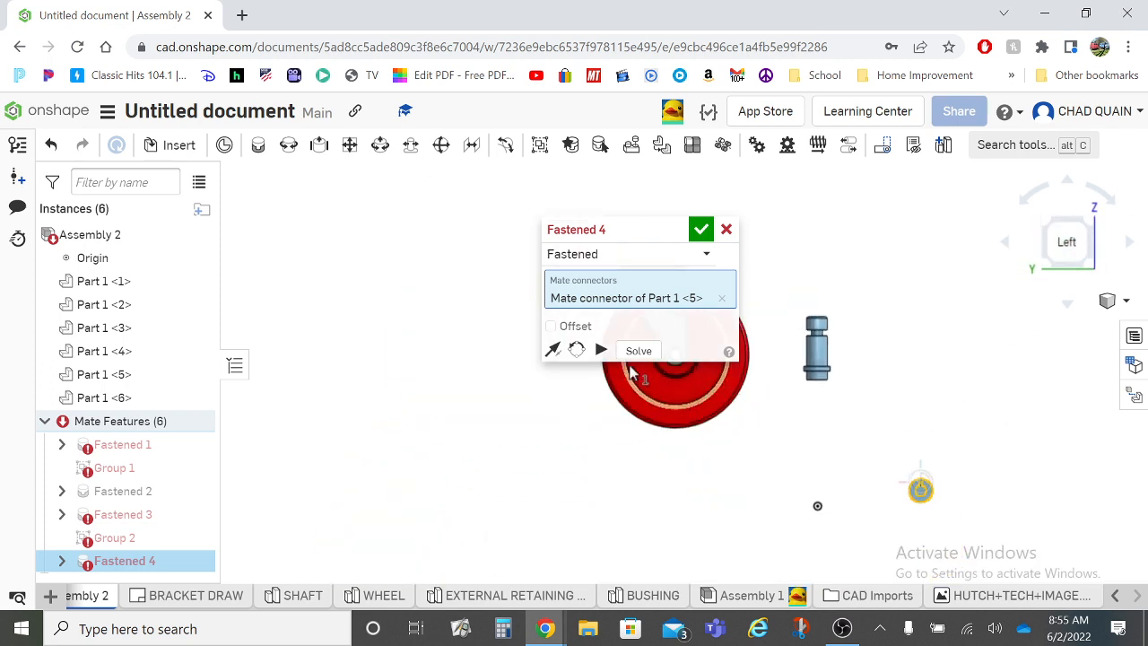
pyautogui.moveTo(658, 228); pyautogui.dragTo(287, 261)
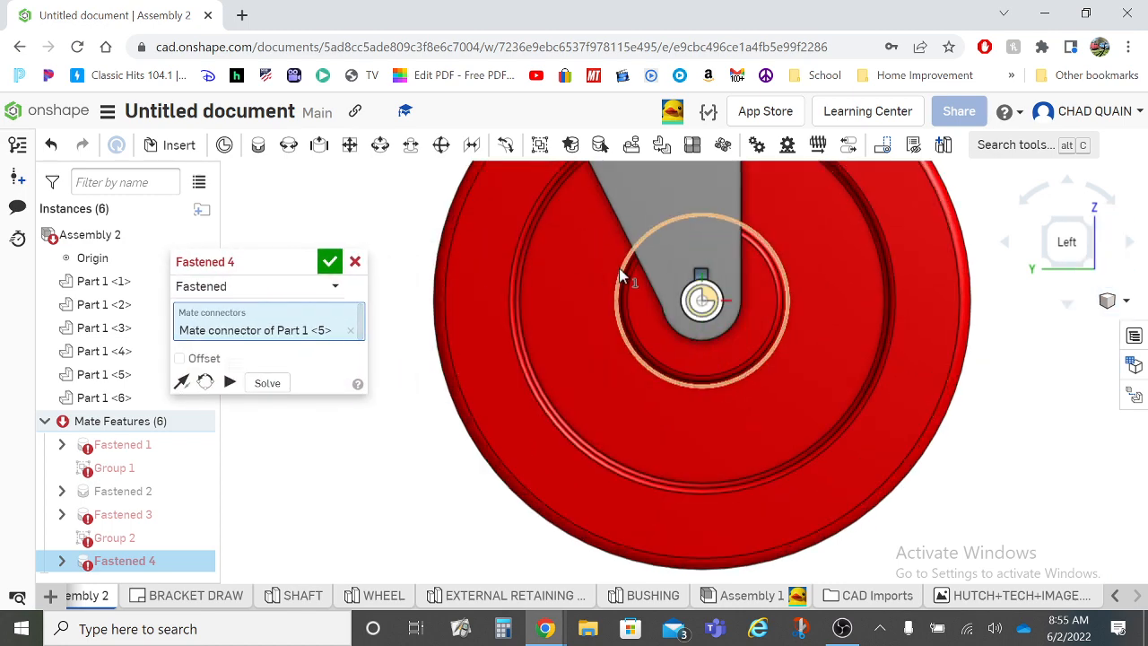
pyautogui.scroll(5, 672, 294)
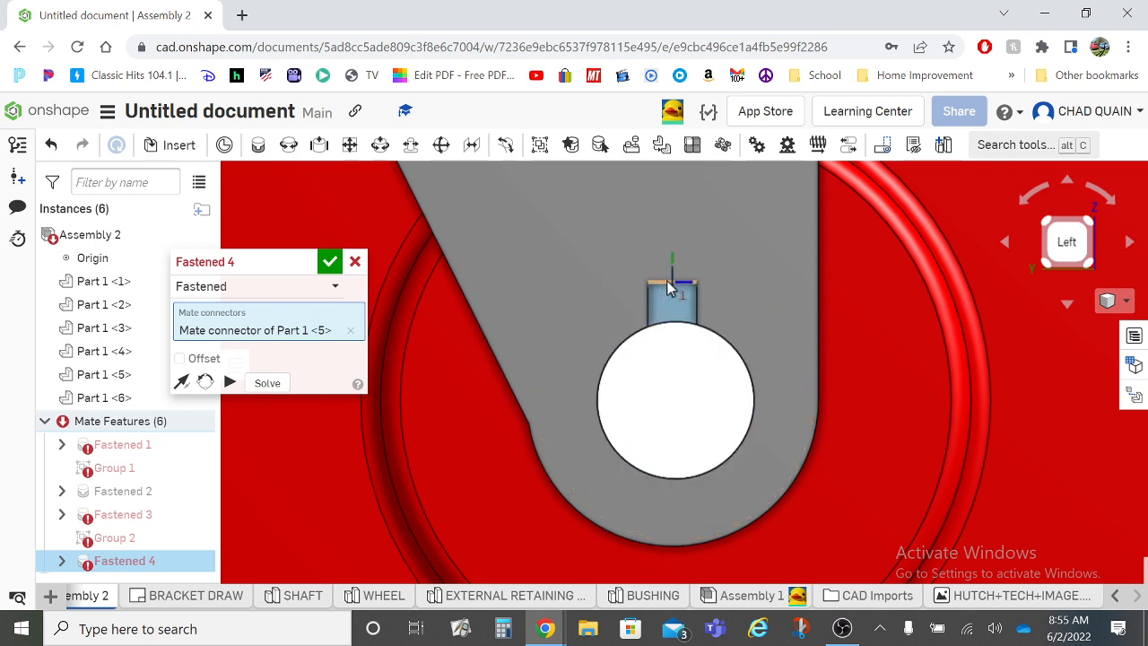
pyautogui.click(671, 280)
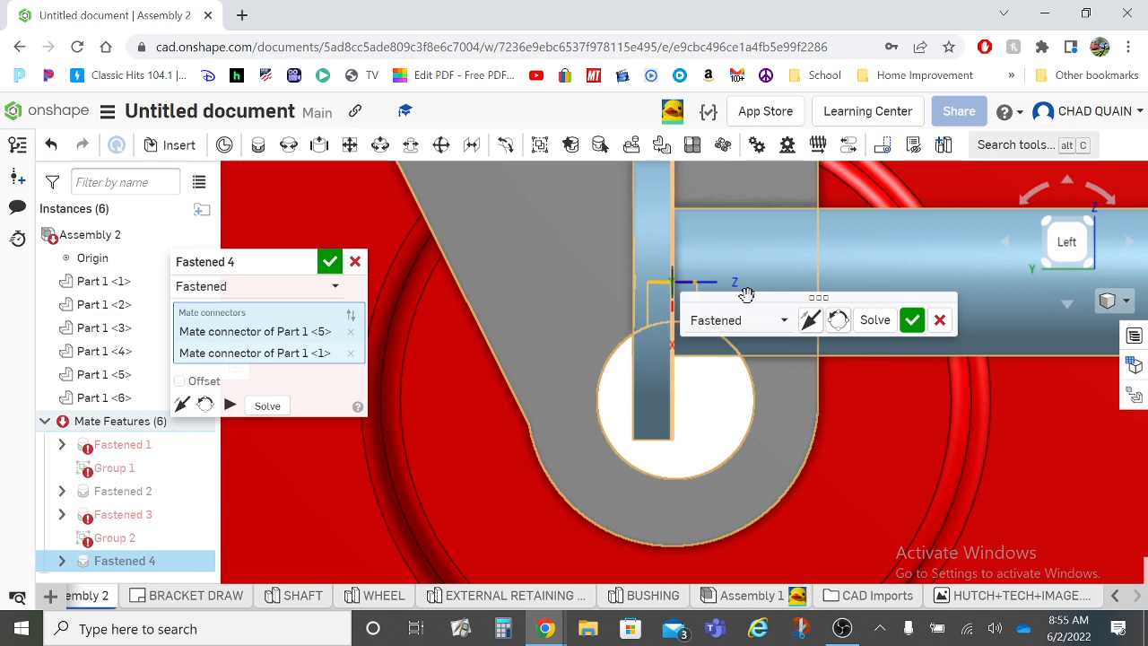
# - Try reorienting the shaft in quarter turns about the mate connector on the notch edge
pyautogui.click(839, 323)
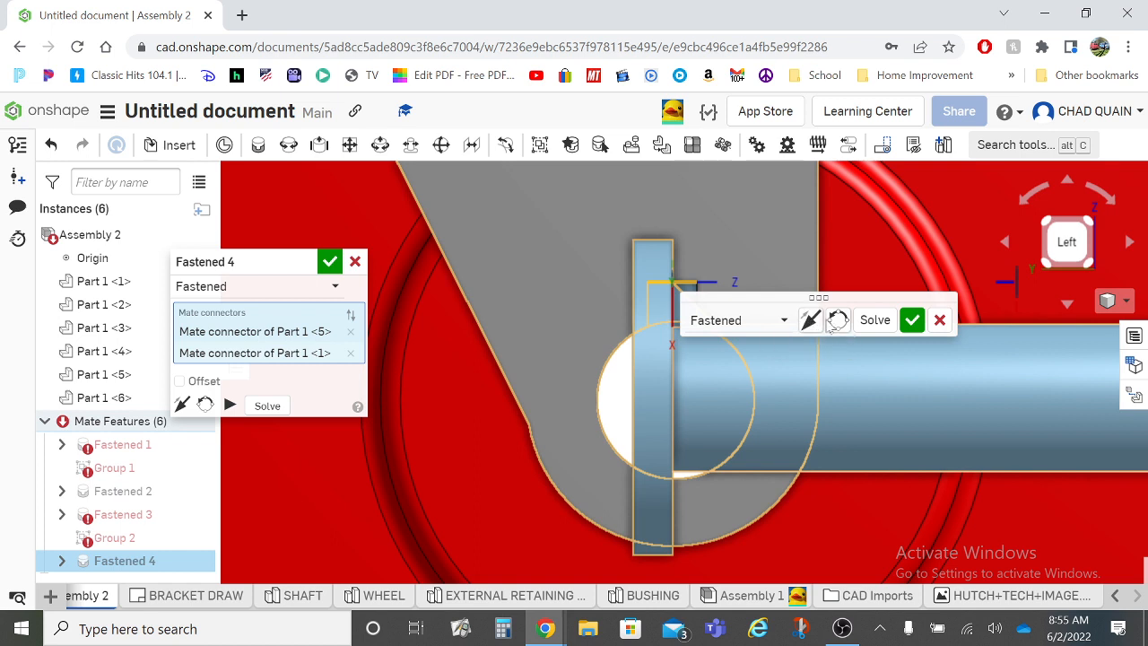
pyautogui.click(834, 323)
pyautogui.click(838, 323)
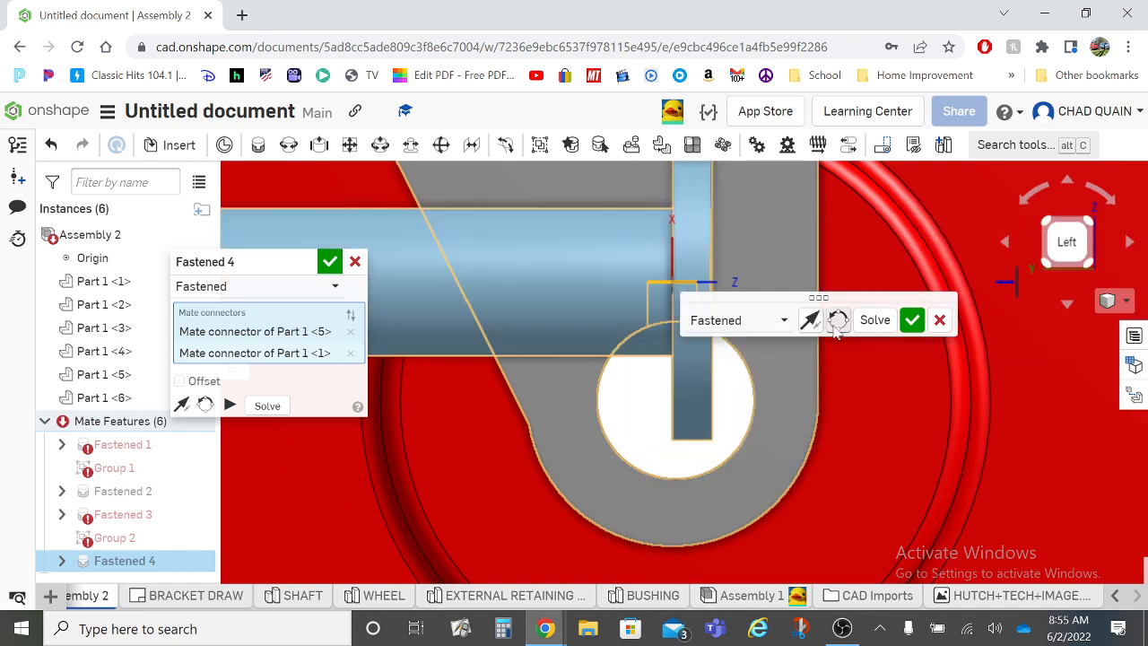
pyautogui.click(839, 324)
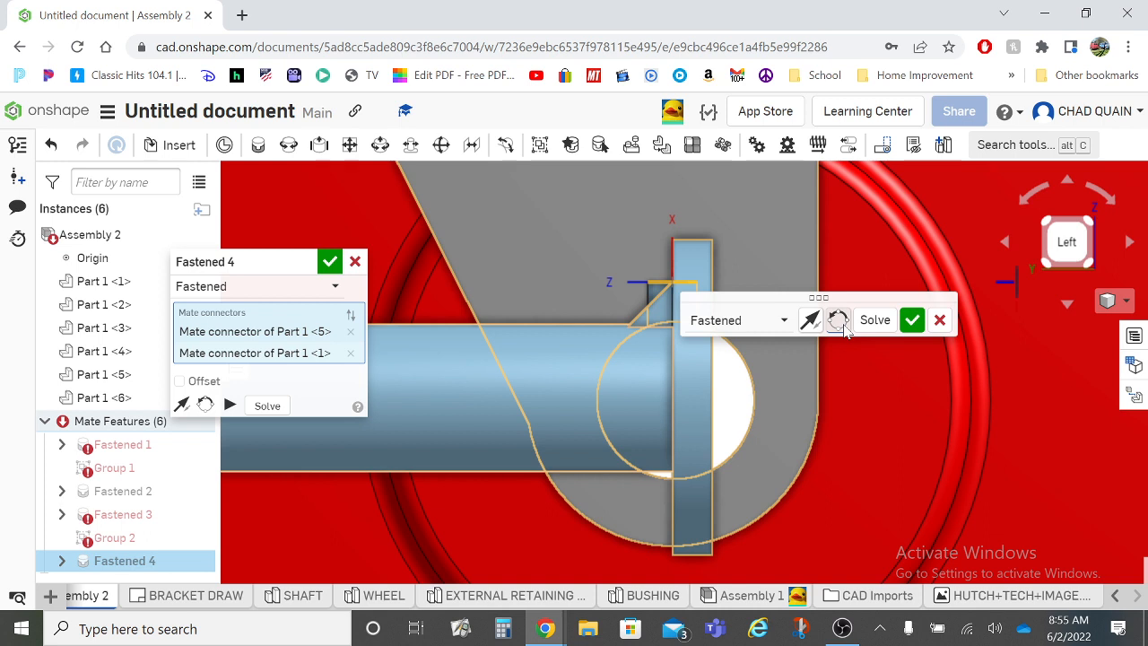
# - Swap the notch edge connector for another point on the bracket leg and clear both connectors from the Fastened mate
pyautogui.click(350, 353)
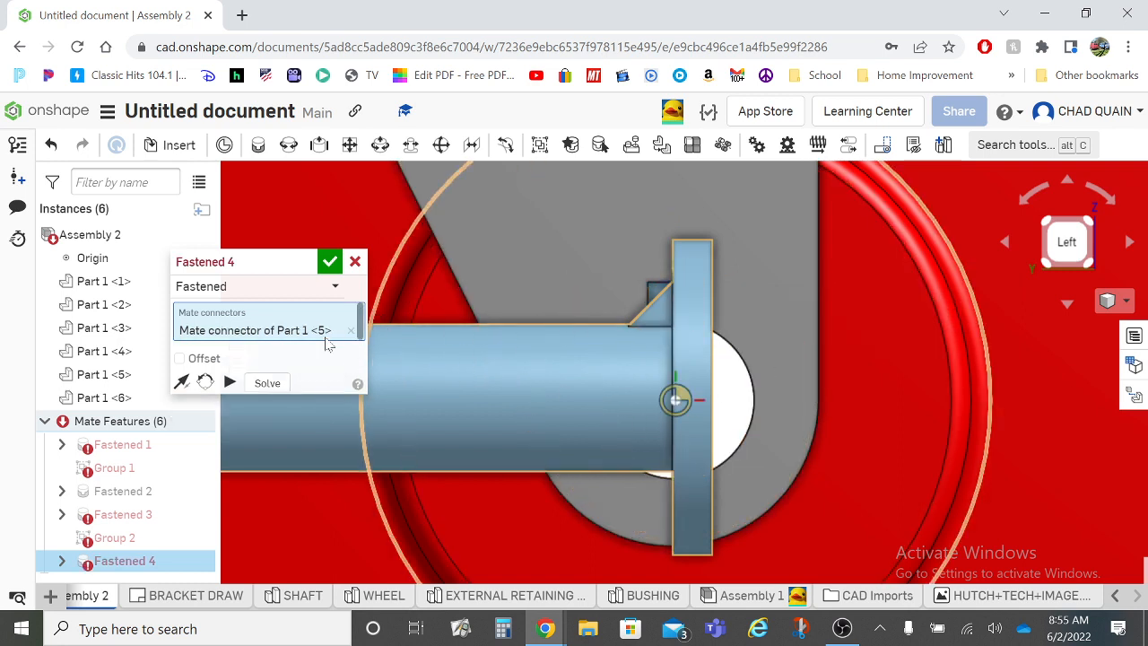
pyautogui.click(599, 260)
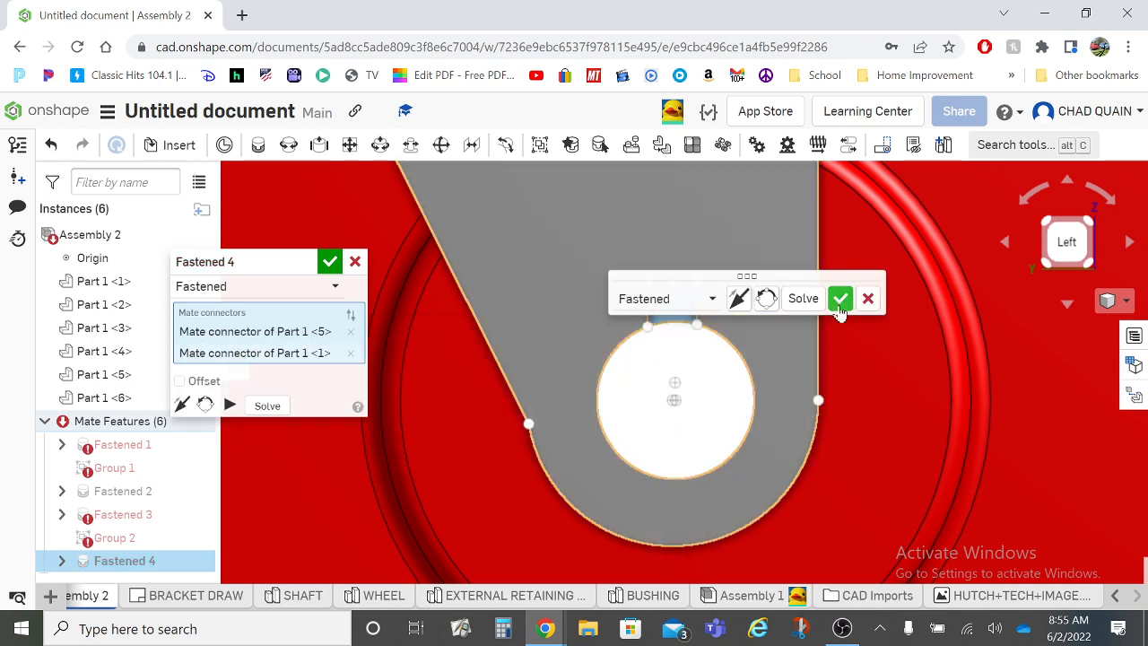
pyautogui.click(351, 331)
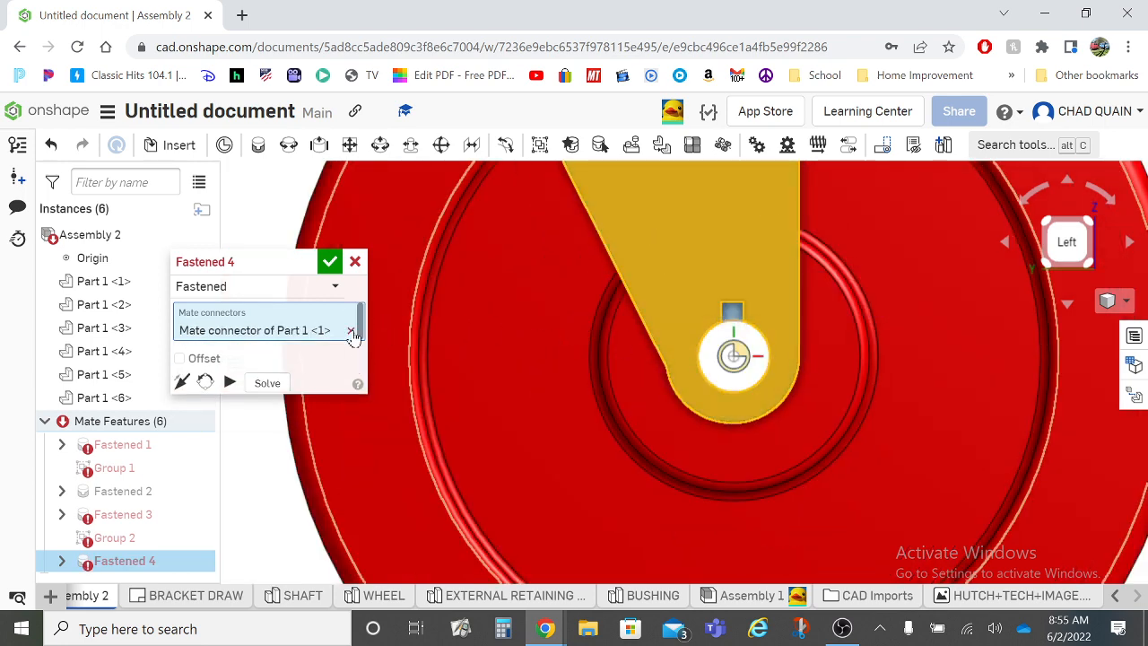
pyautogui.click(351, 330)
pyautogui.scroll(-5, 784, 370)
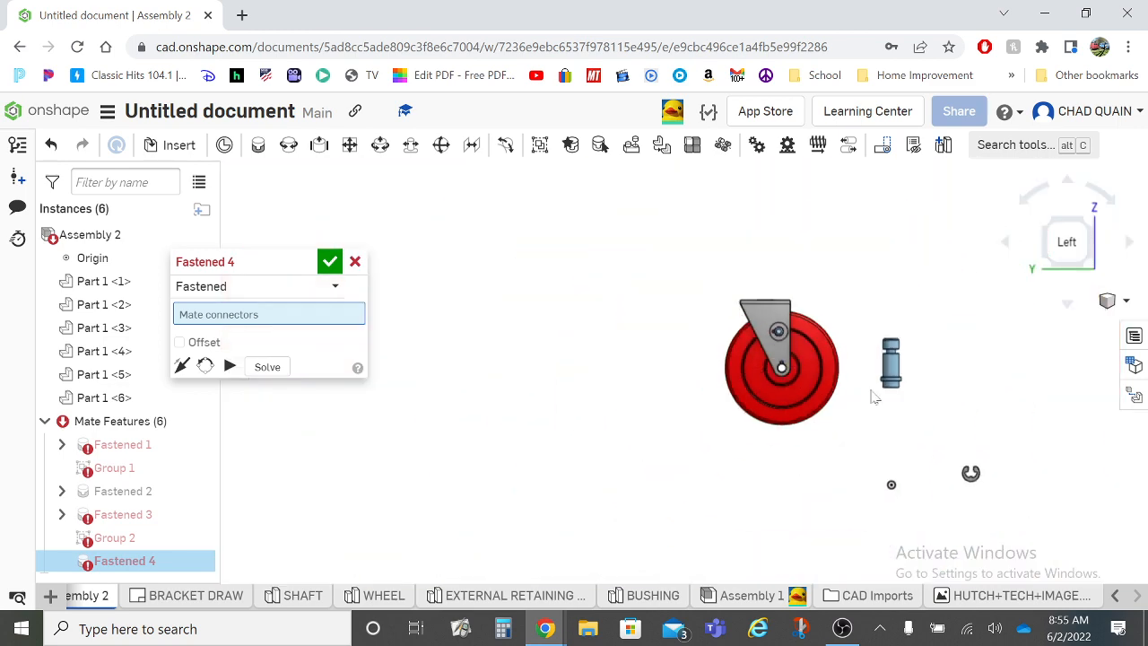
pyautogui.scroll(8, 874, 398)
pyautogui.moveTo(244, 261); pyautogui.dragTo(329, 465)
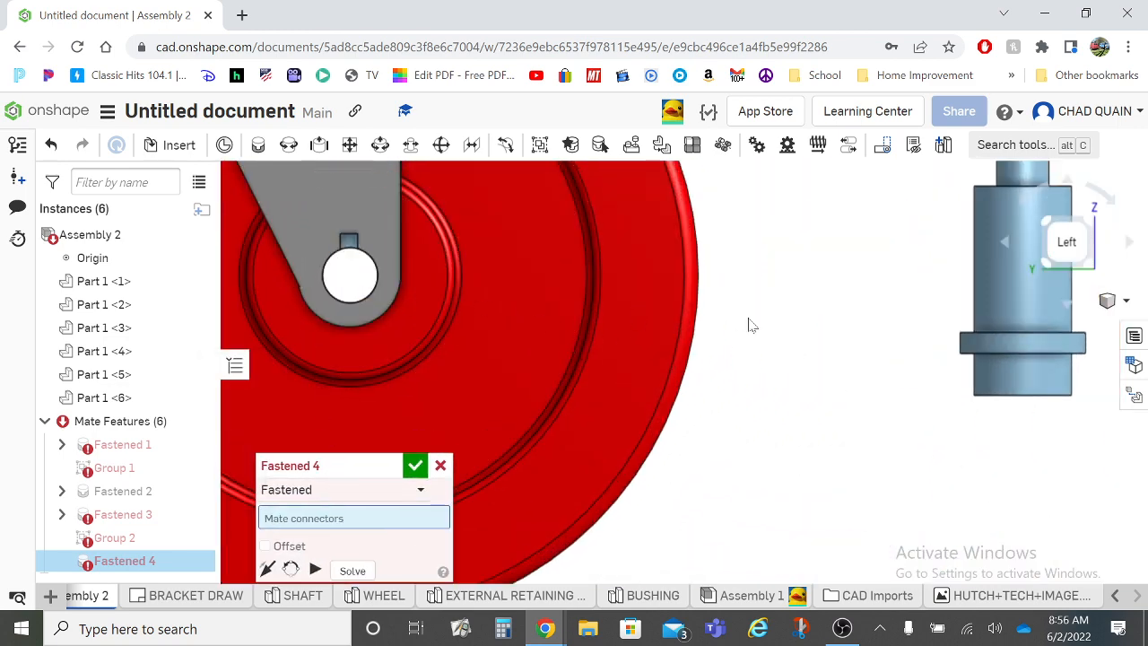
pyautogui.scroll(-2, 726, 377)
pyautogui.scroll(-10, 727, 377)
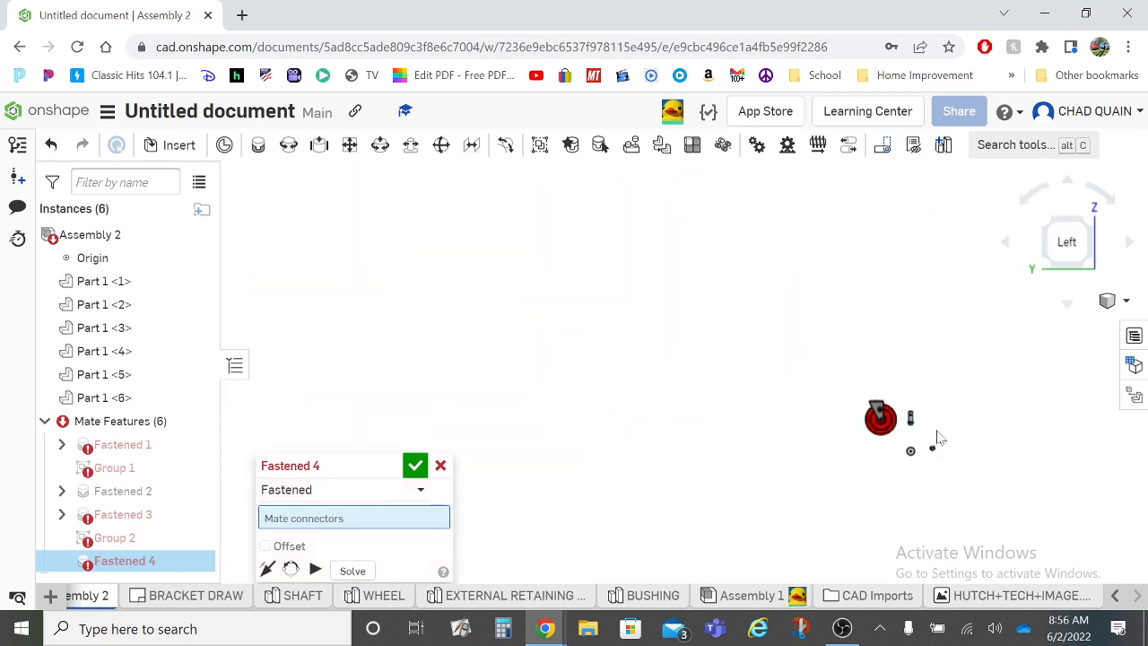
pyautogui.scroll(5, 942, 413)
pyautogui.scroll(2, 905, 464)
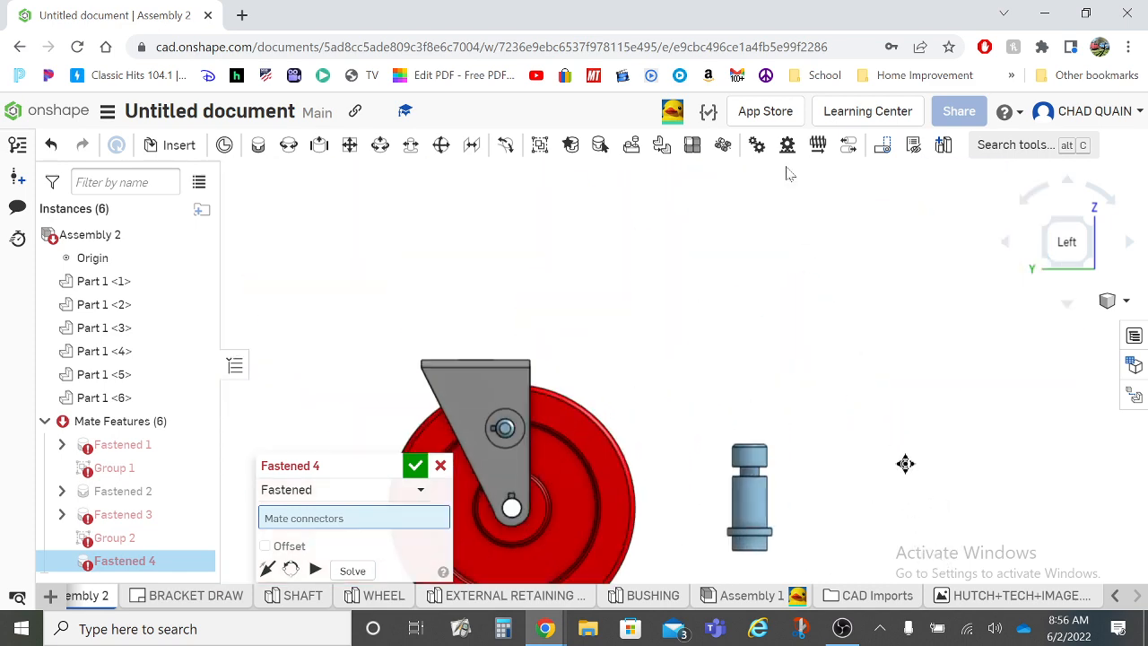
pyautogui.scroll(-8, 905, 464)
pyautogui.scroll(4, 905, 464)
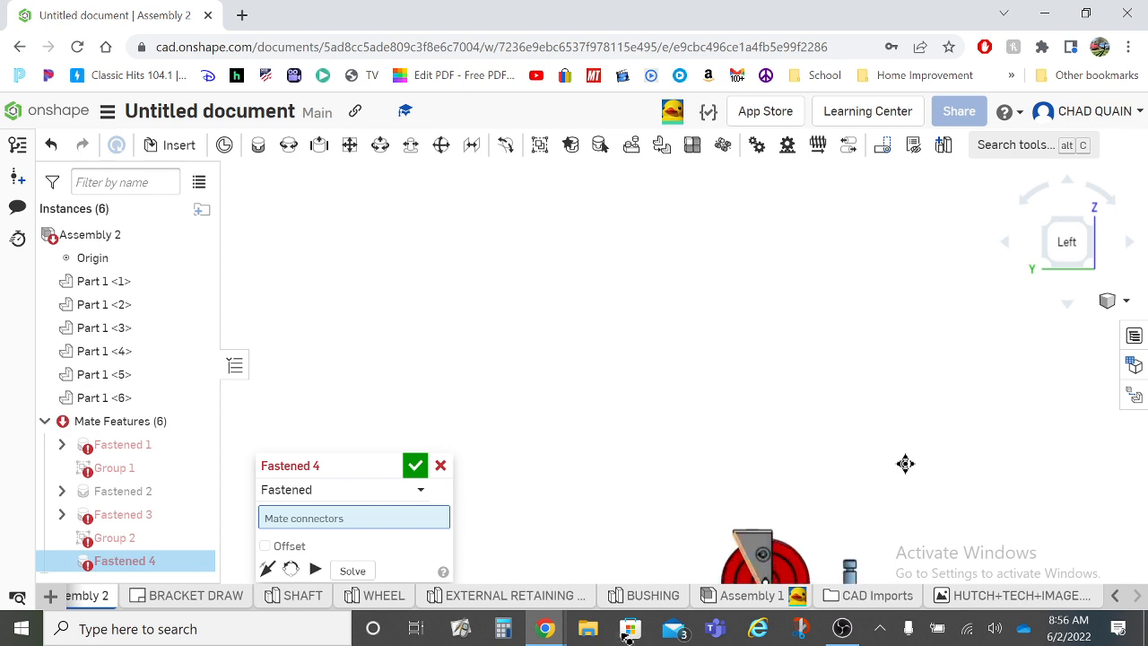
pyautogui.scroll(-2, 905, 464)
pyautogui.scroll(2, 905, 463)
pyautogui.scroll(-1, 785, 490)
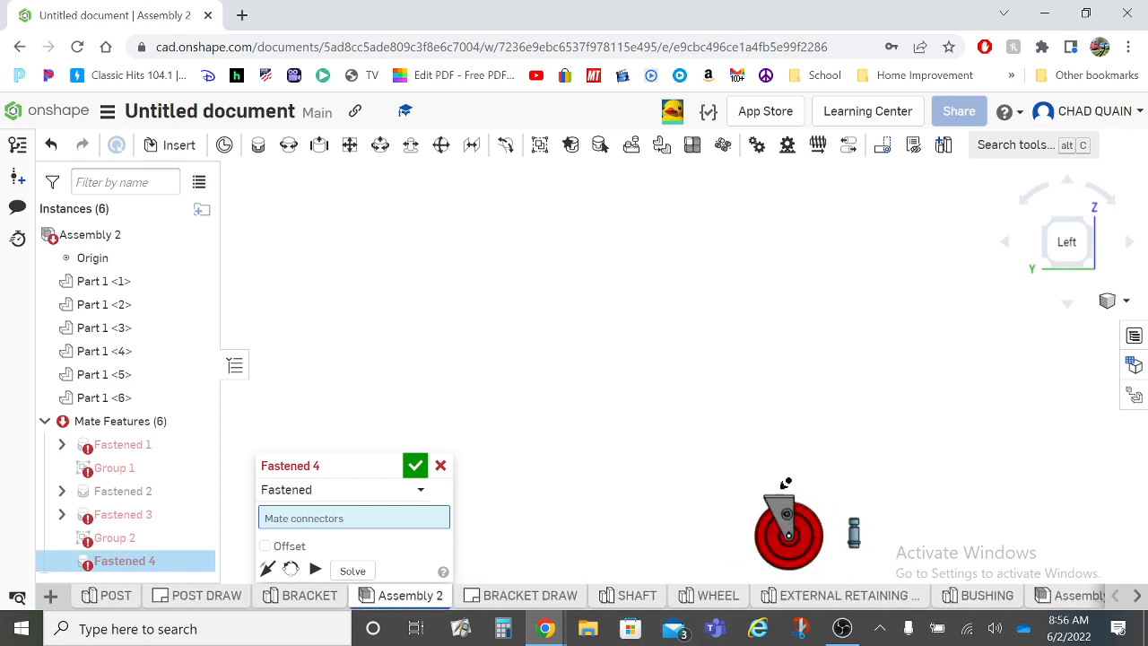
pyautogui.moveTo(803, 490); pyautogui.dragTo(744, 299, button='middle')
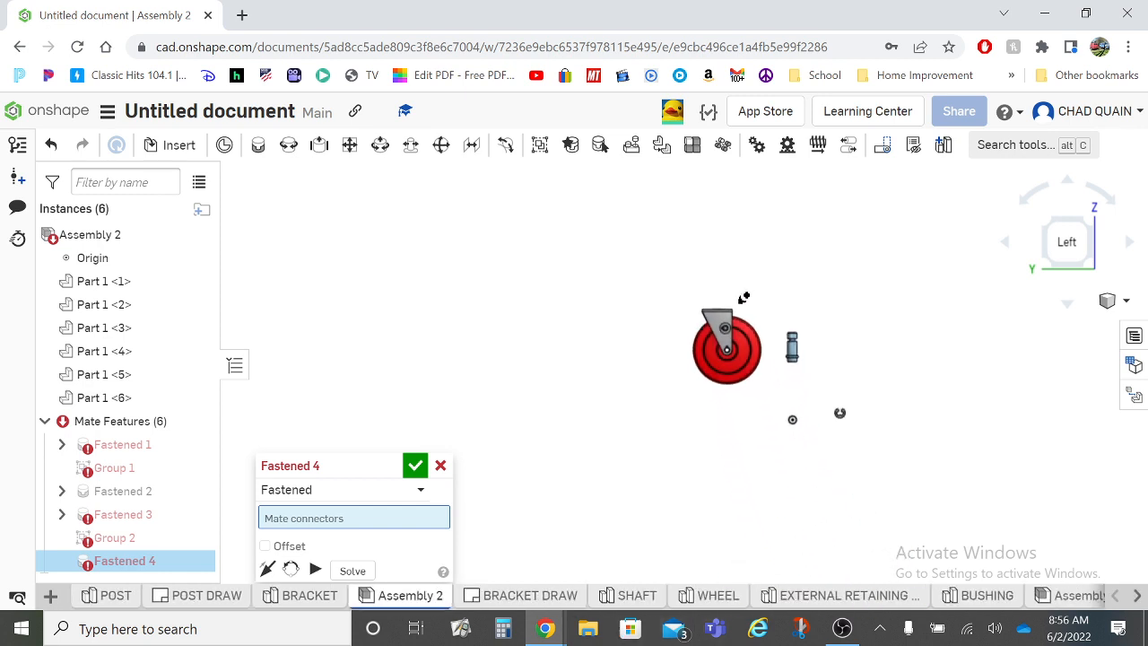
# - Try picking two mate connectors on the retaining ring side of the shaft for the Fastened mate, and cancel the mate
pyautogui.scroll(6, 738, 347)
pyautogui.moveTo(625, 195); pyautogui.dragTo(653, 391)
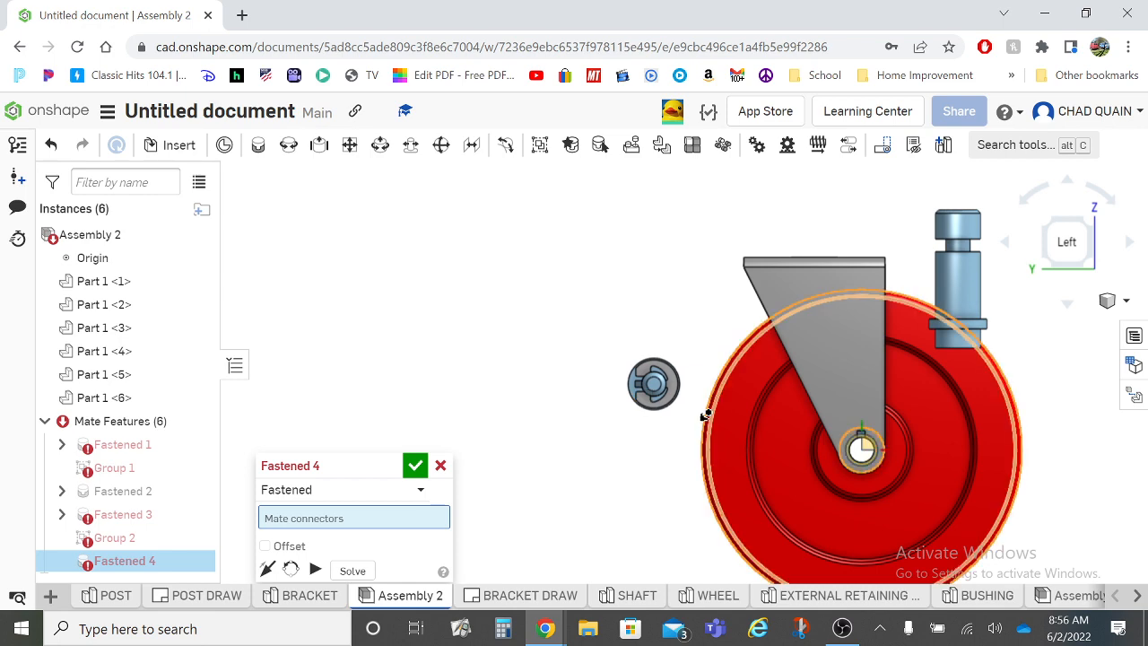
pyautogui.scroll(5, 628, 439)
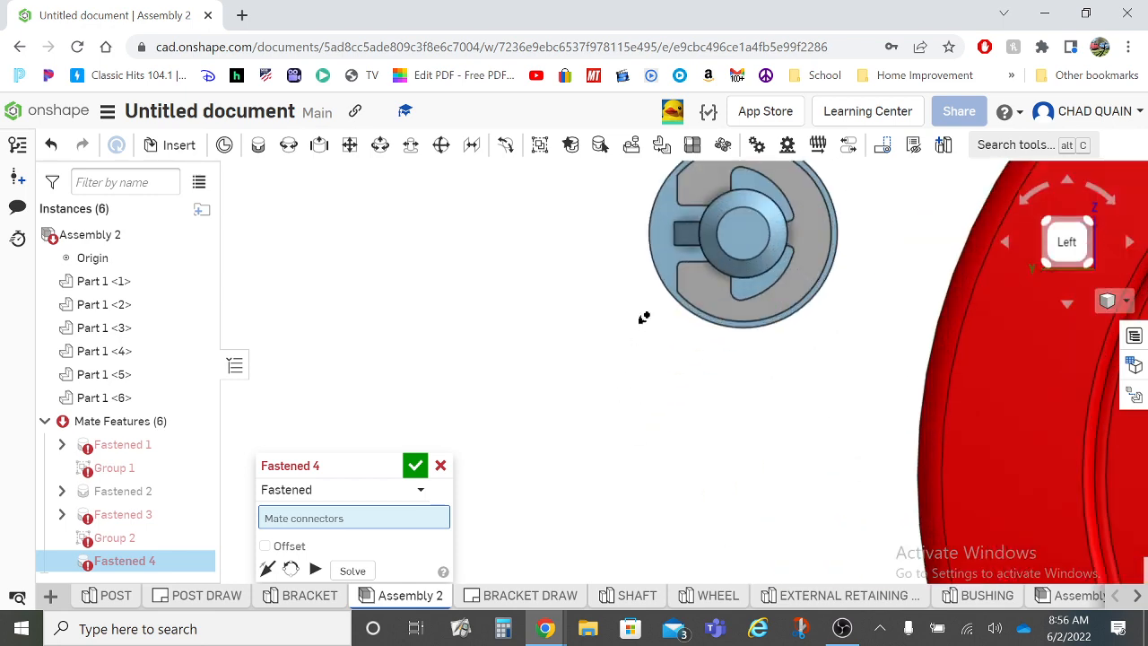
pyautogui.scroll(-2, 689, 253)
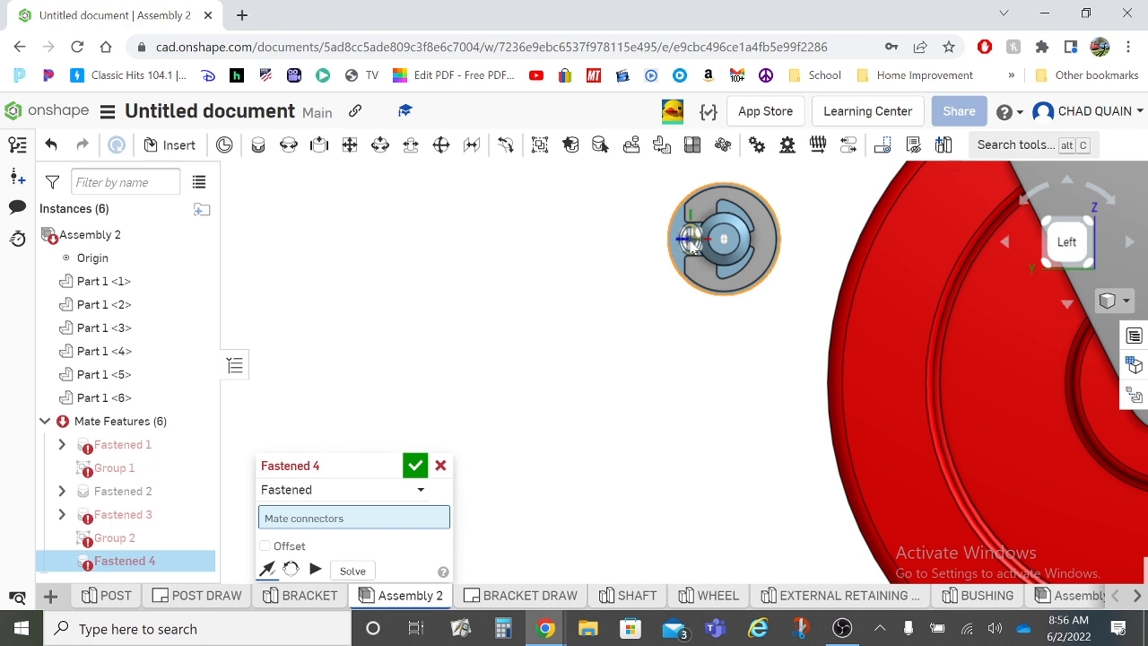
pyautogui.click(767, 237)
pyautogui.click(763, 236)
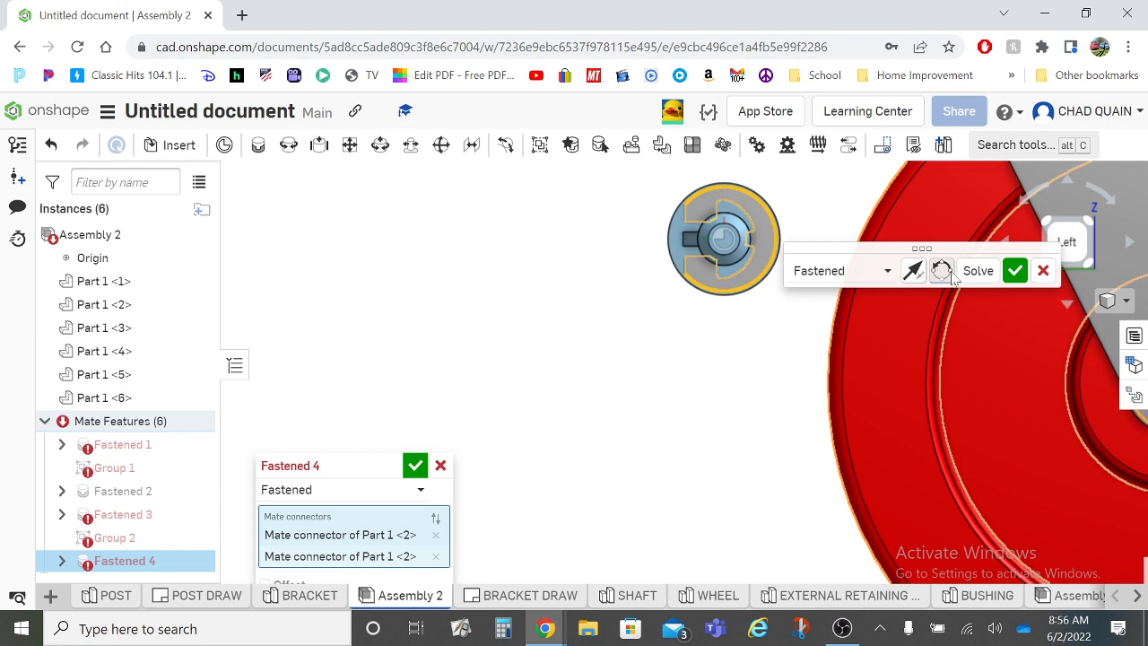
pyautogui.click(1043, 272)
# - Rotate the shaft, with its attached retaining ring, by 90 degrees about the shaft's axis
pyautogui.scroll(5, 747, 360)
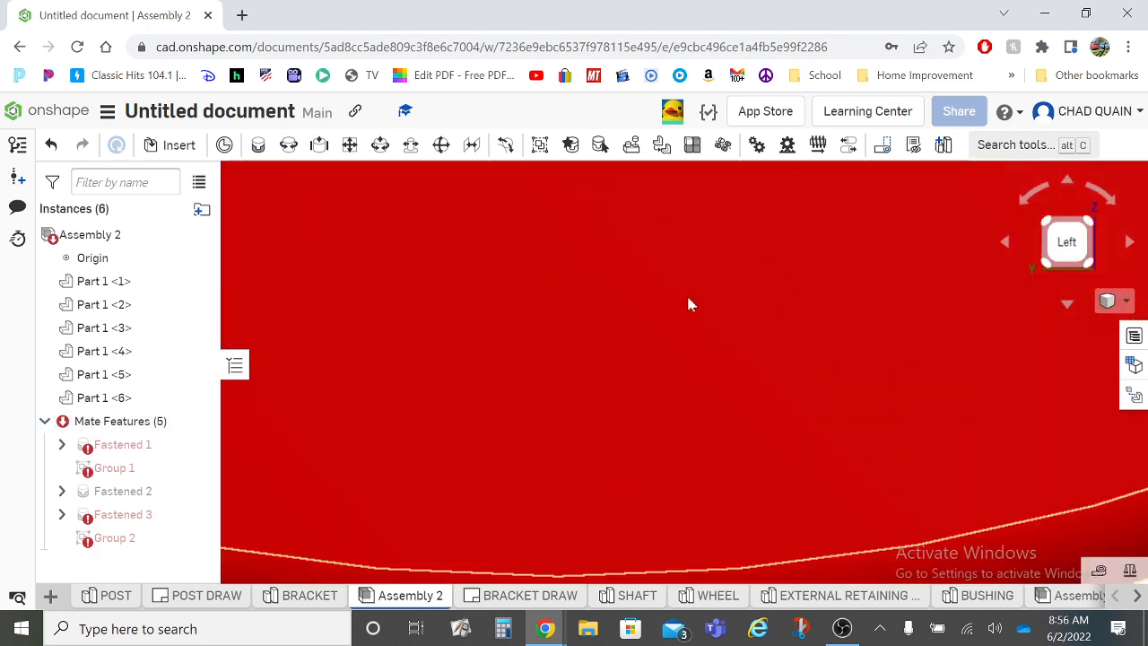
pyautogui.scroll(-14, 687, 298)
pyautogui.scroll(3, 515, 202)
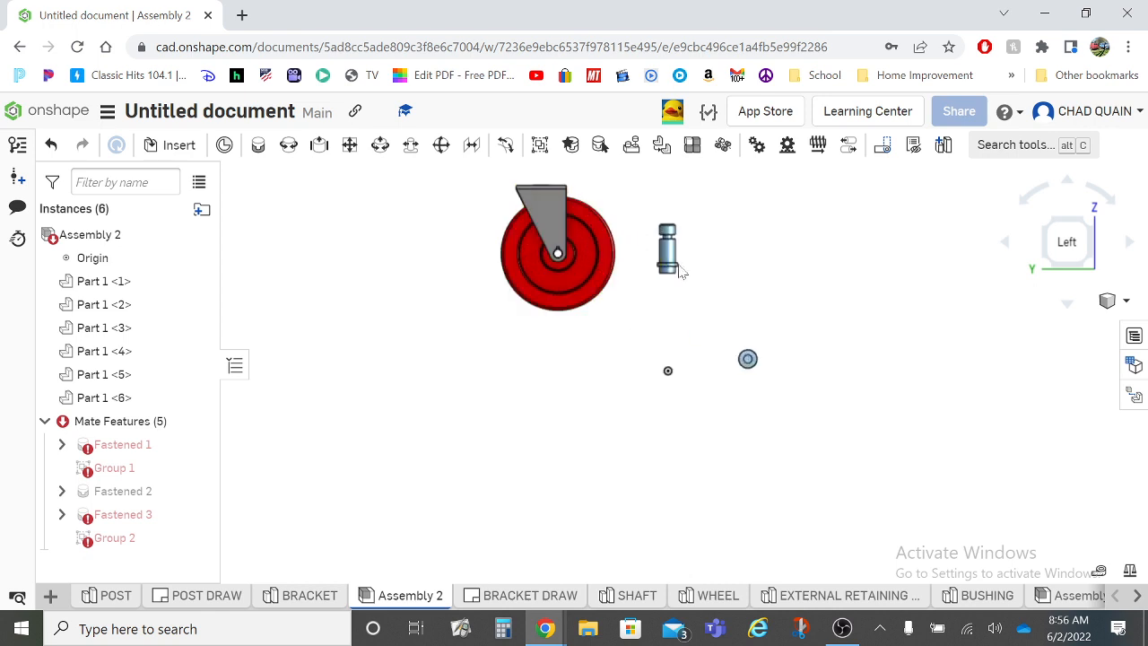
pyautogui.scroll(3, 679, 272)
pyautogui.scroll(-3, 755, 384)
pyautogui.click(786, 406)
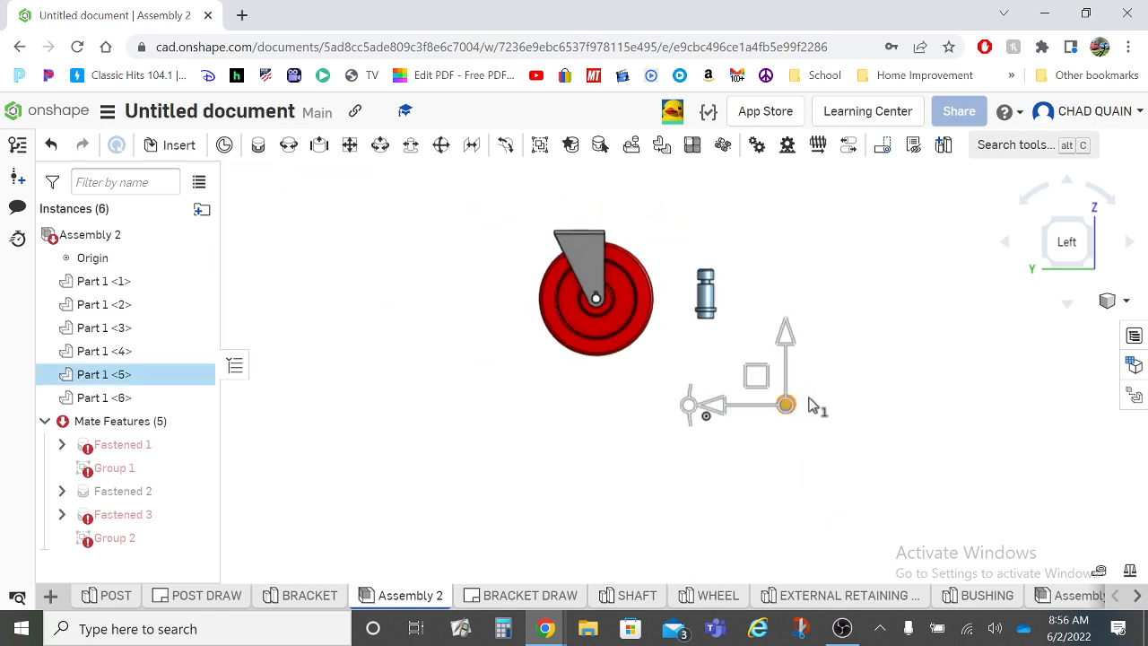
pyautogui.moveTo(683, 403); pyautogui.dragTo(777, 457)
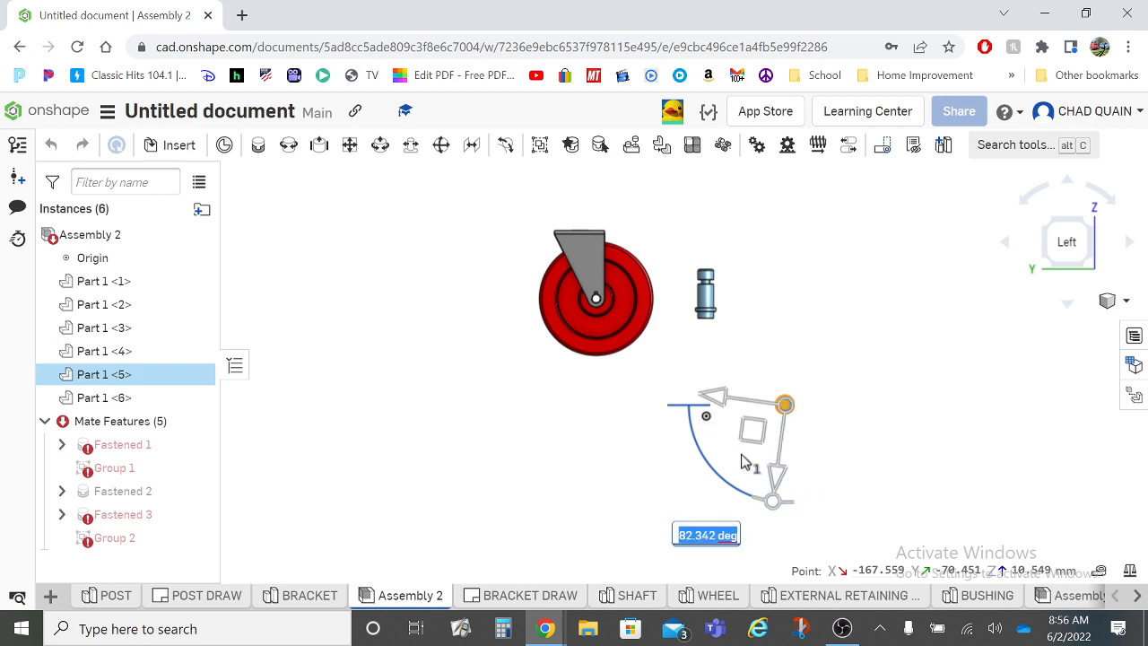
pyautogui.click(695, 535)
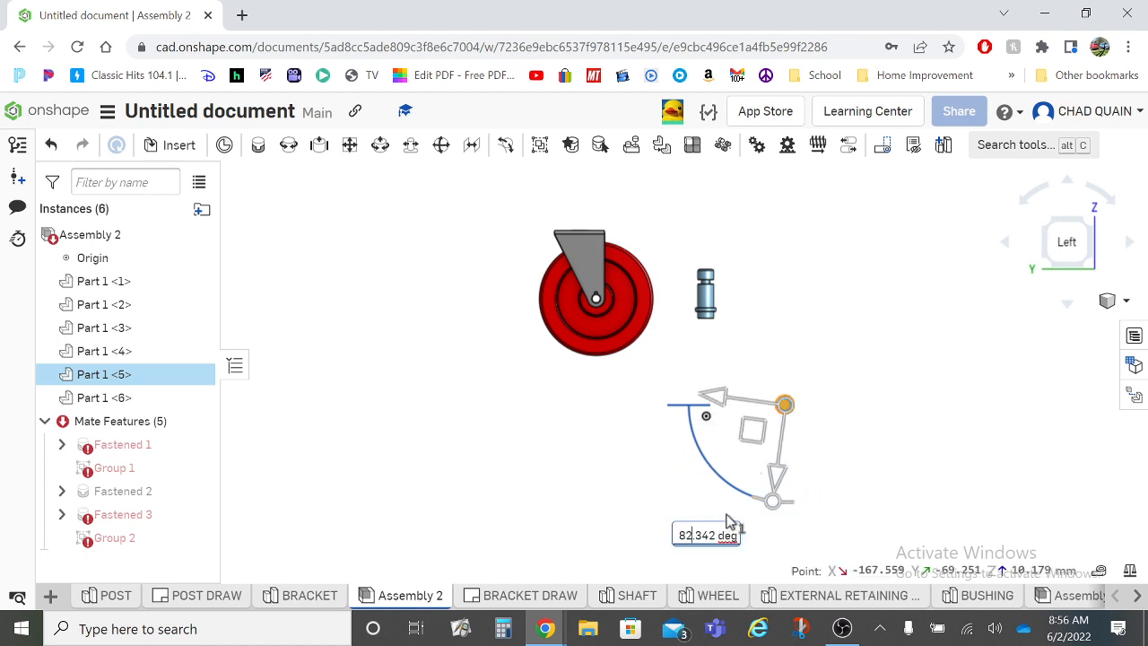
pyautogui.press('BackSpace')
pyautogui.press('BackSpace')
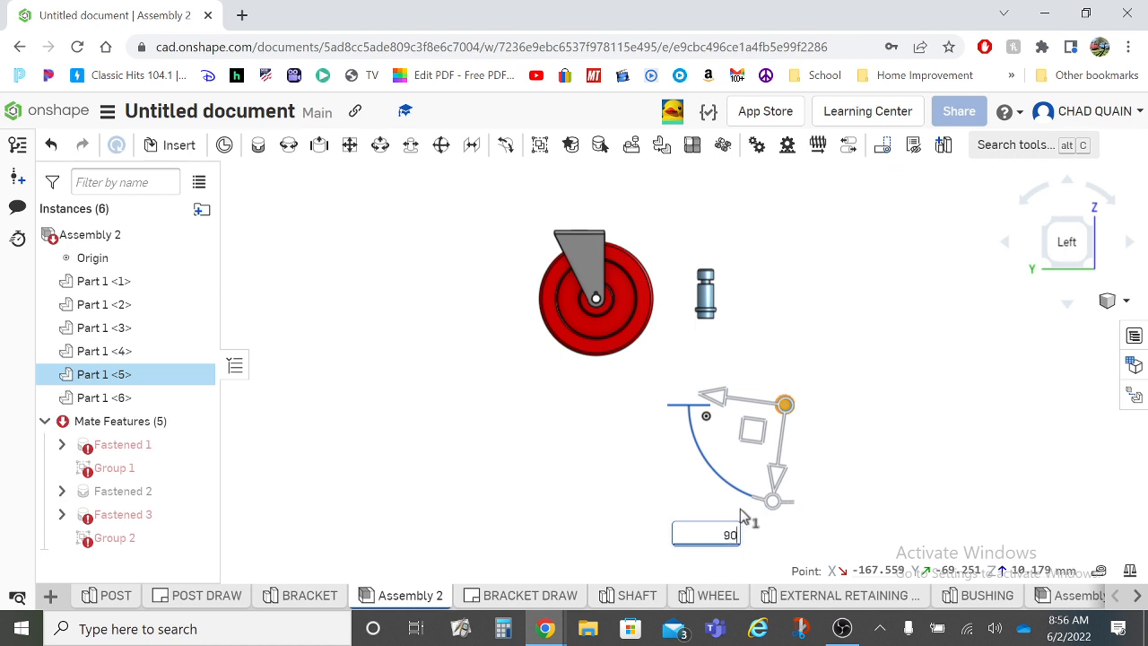
pyautogui.press('Return')
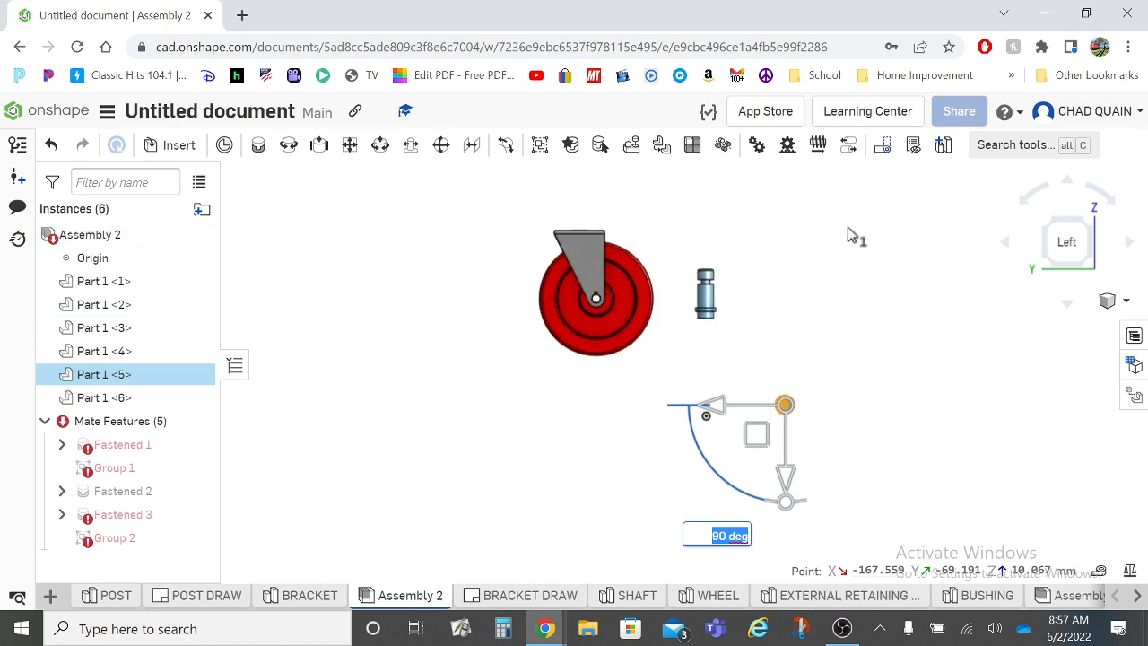
# - Open the Fastened 2 mate between the retaining ring and shaft, try enabling its offset, and discard the edit
pyautogui.click(1006, 241)
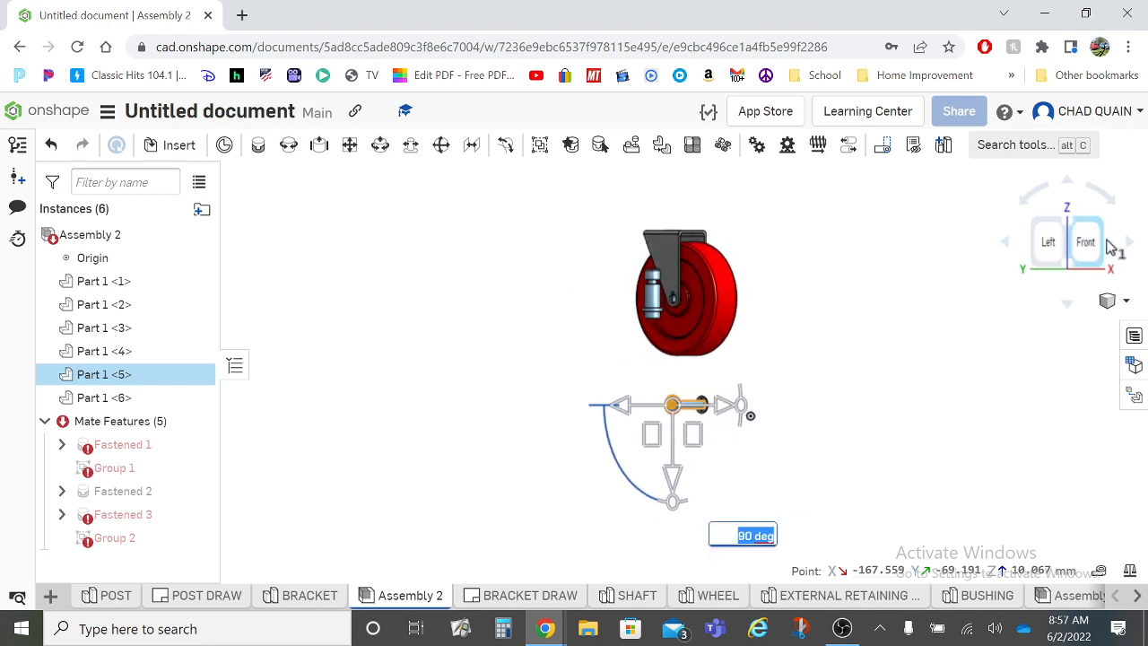
pyautogui.click(1128, 248)
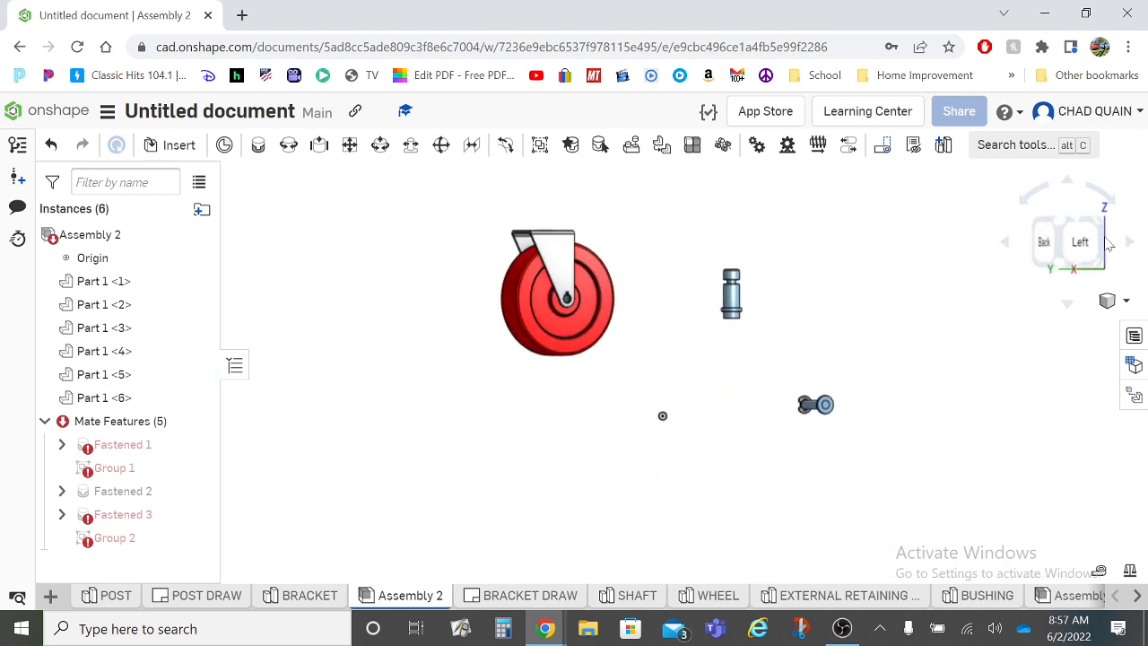
pyautogui.click(552, 305)
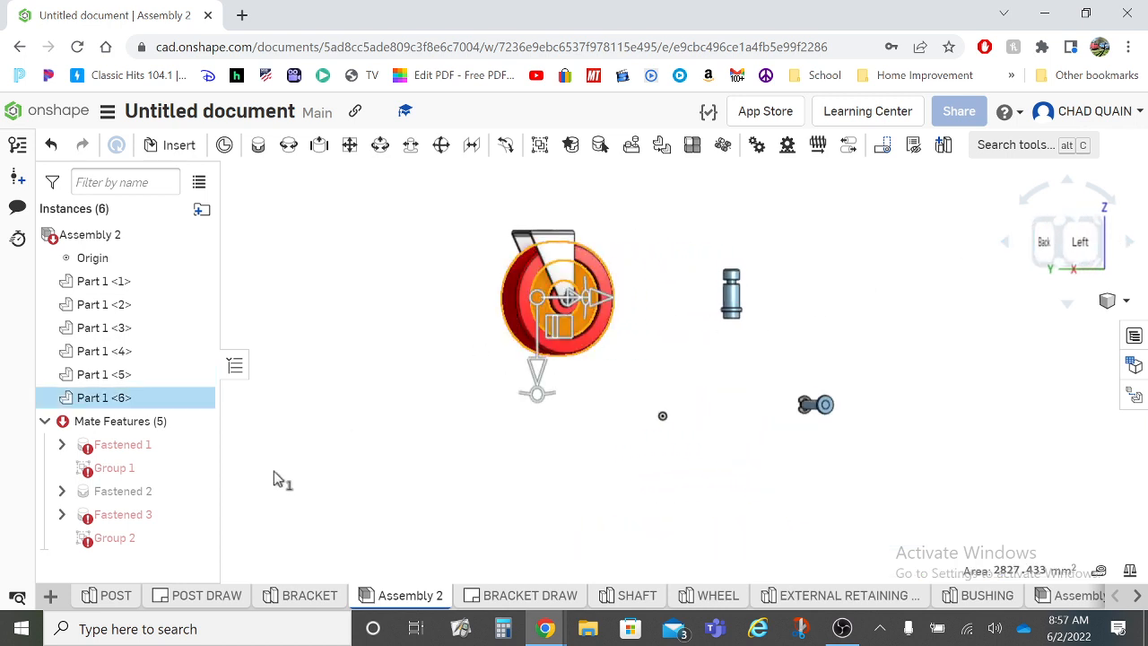
pyautogui.doubleClick(134, 500)
pyautogui.moveTo(325, 462); pyautogui.dragTo(402, 201)
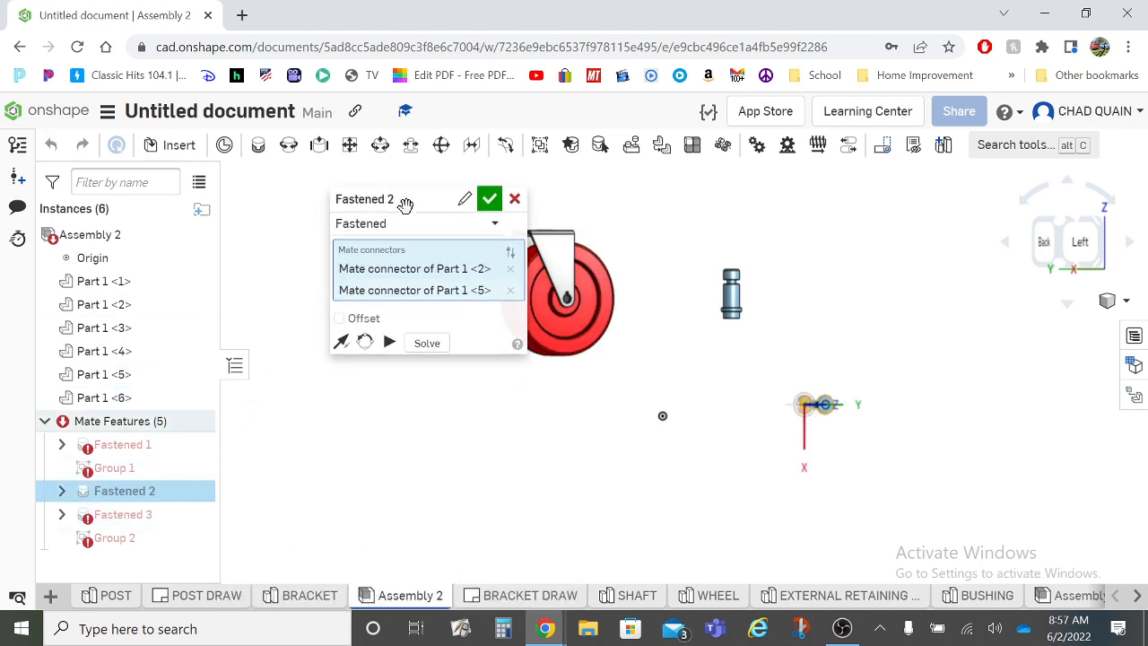
pyautogui.click(340, 320)
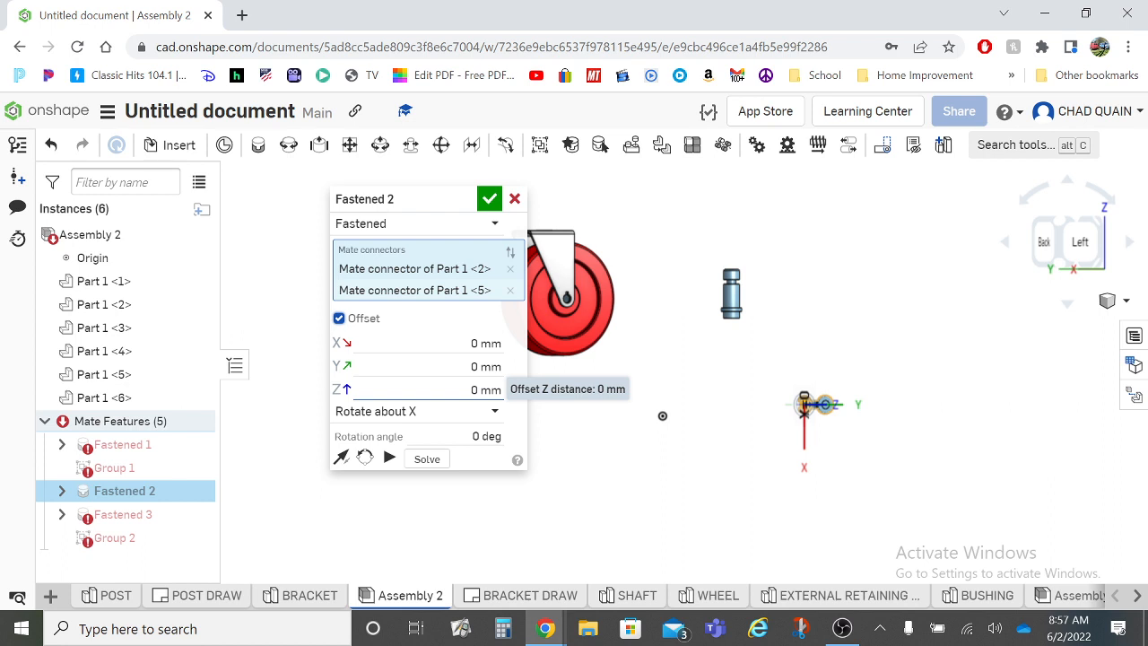
pyautogui.click(514, 198)
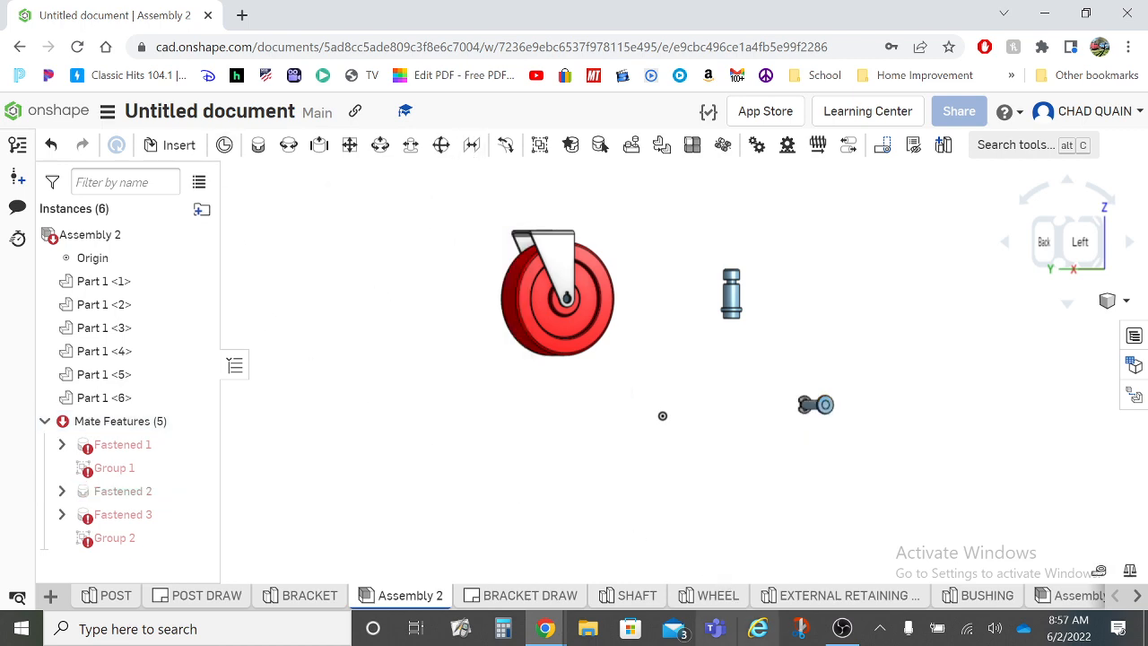